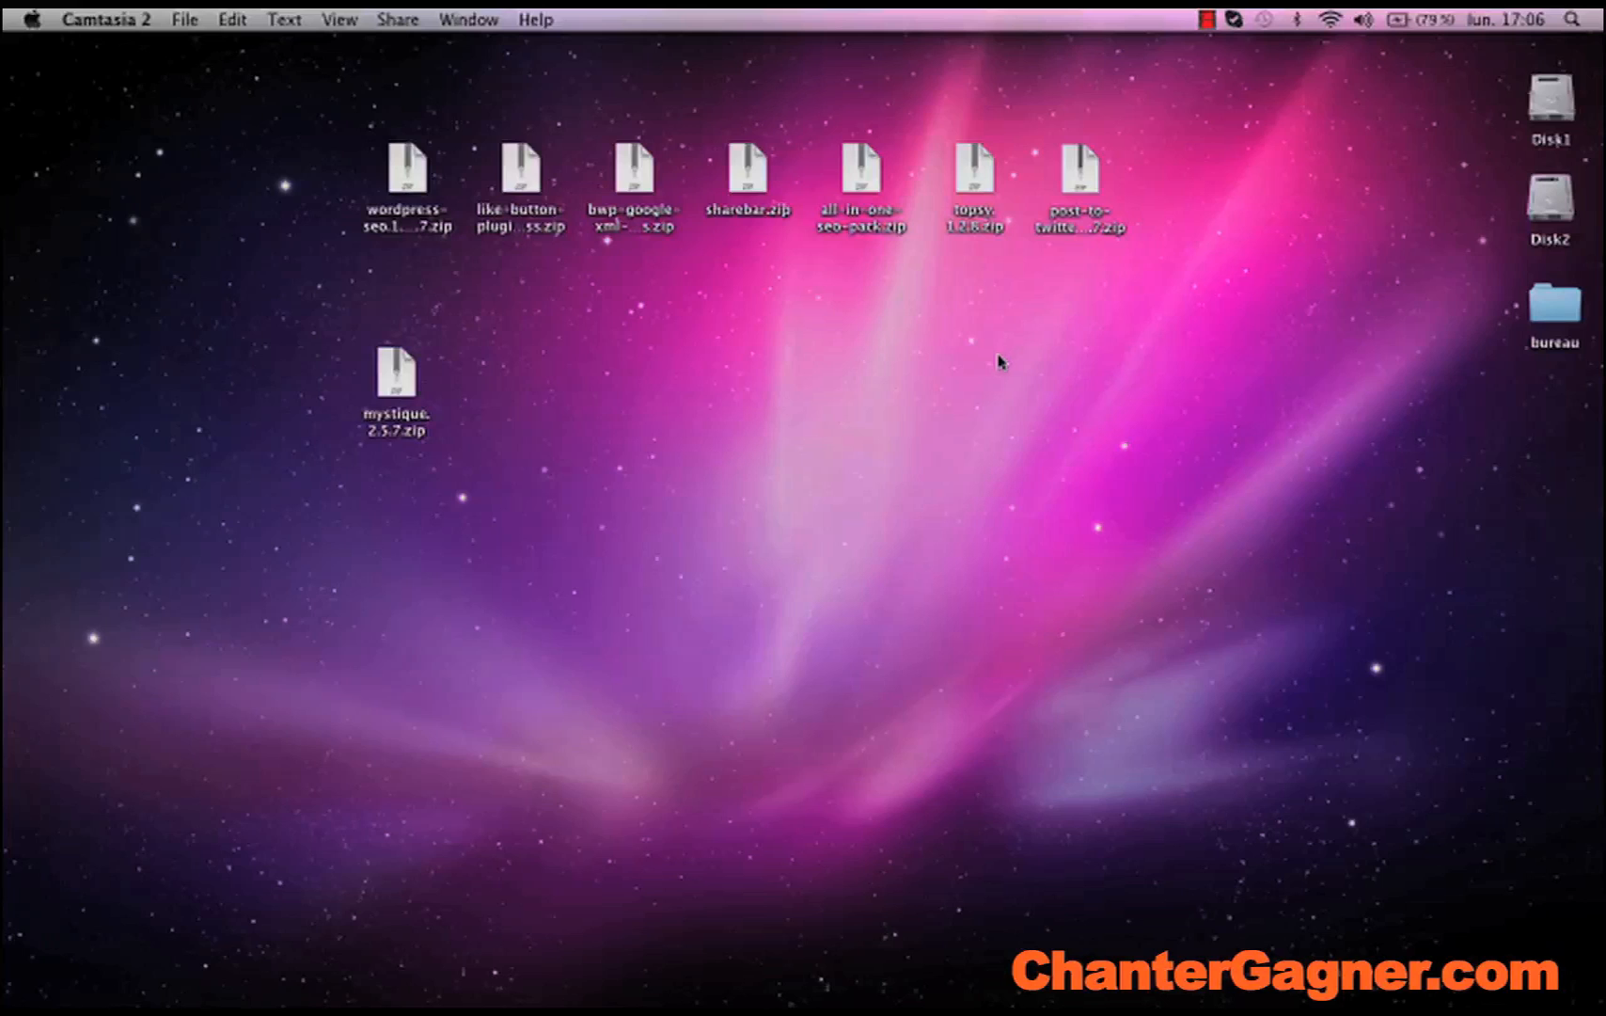
- Switch to the Firefox window showing the home page of the new WordPress site
mouse_move(1312, 983)
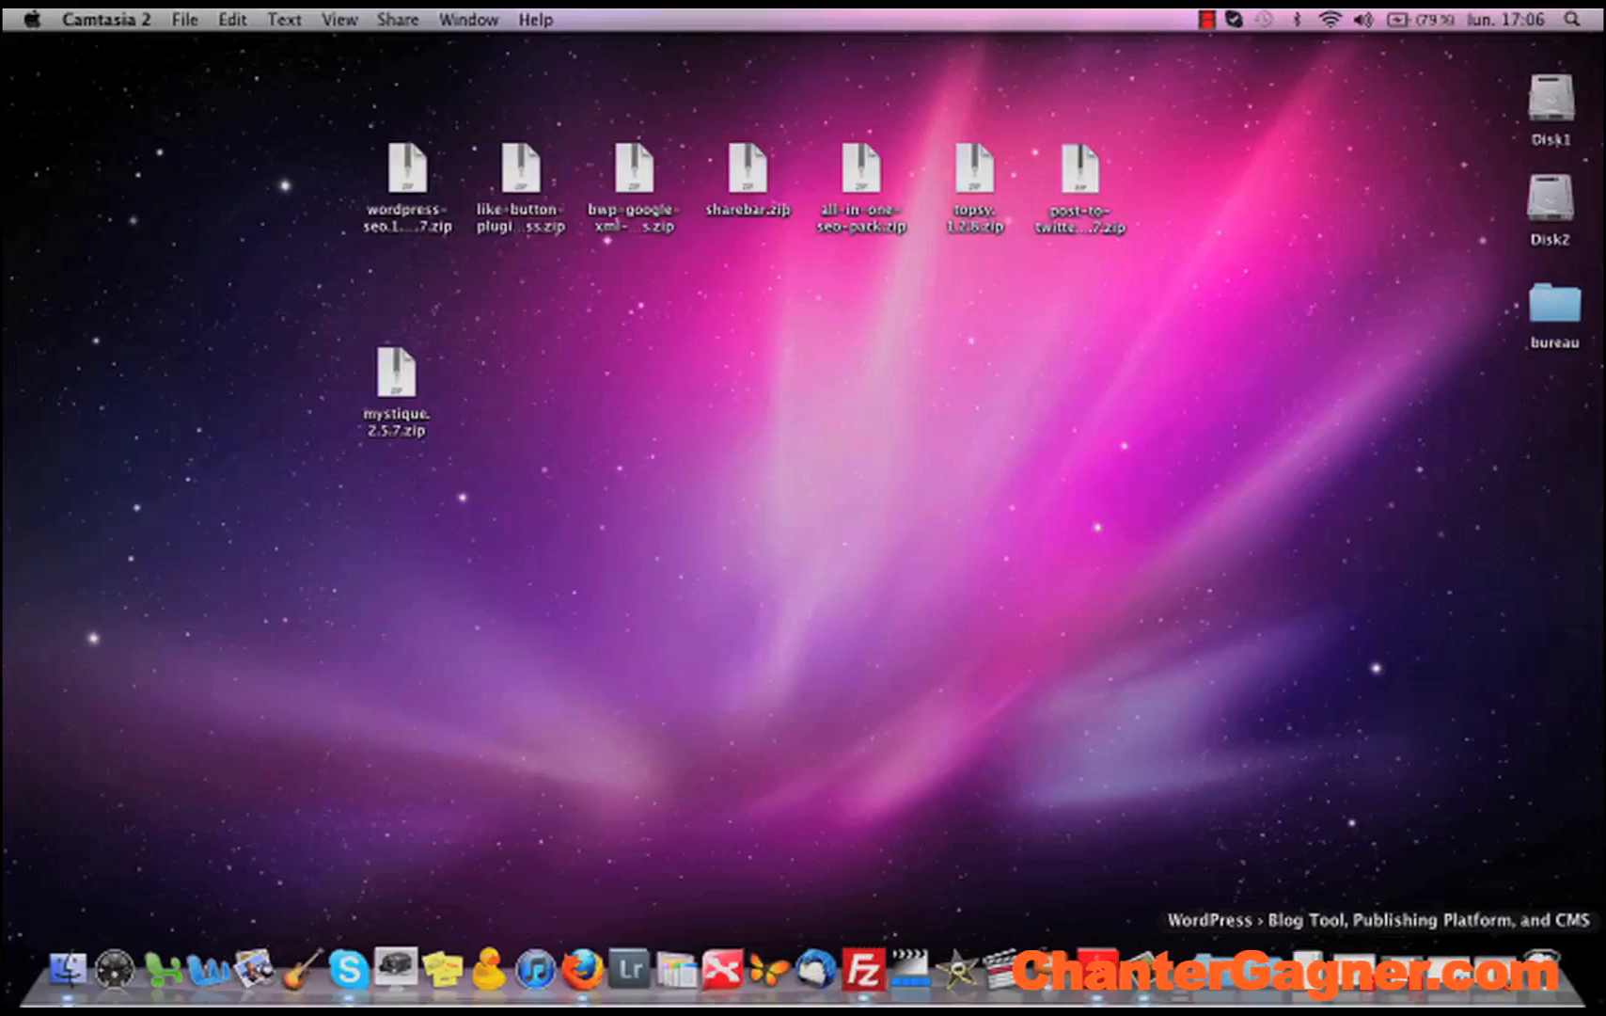
left_click(1379, 974)
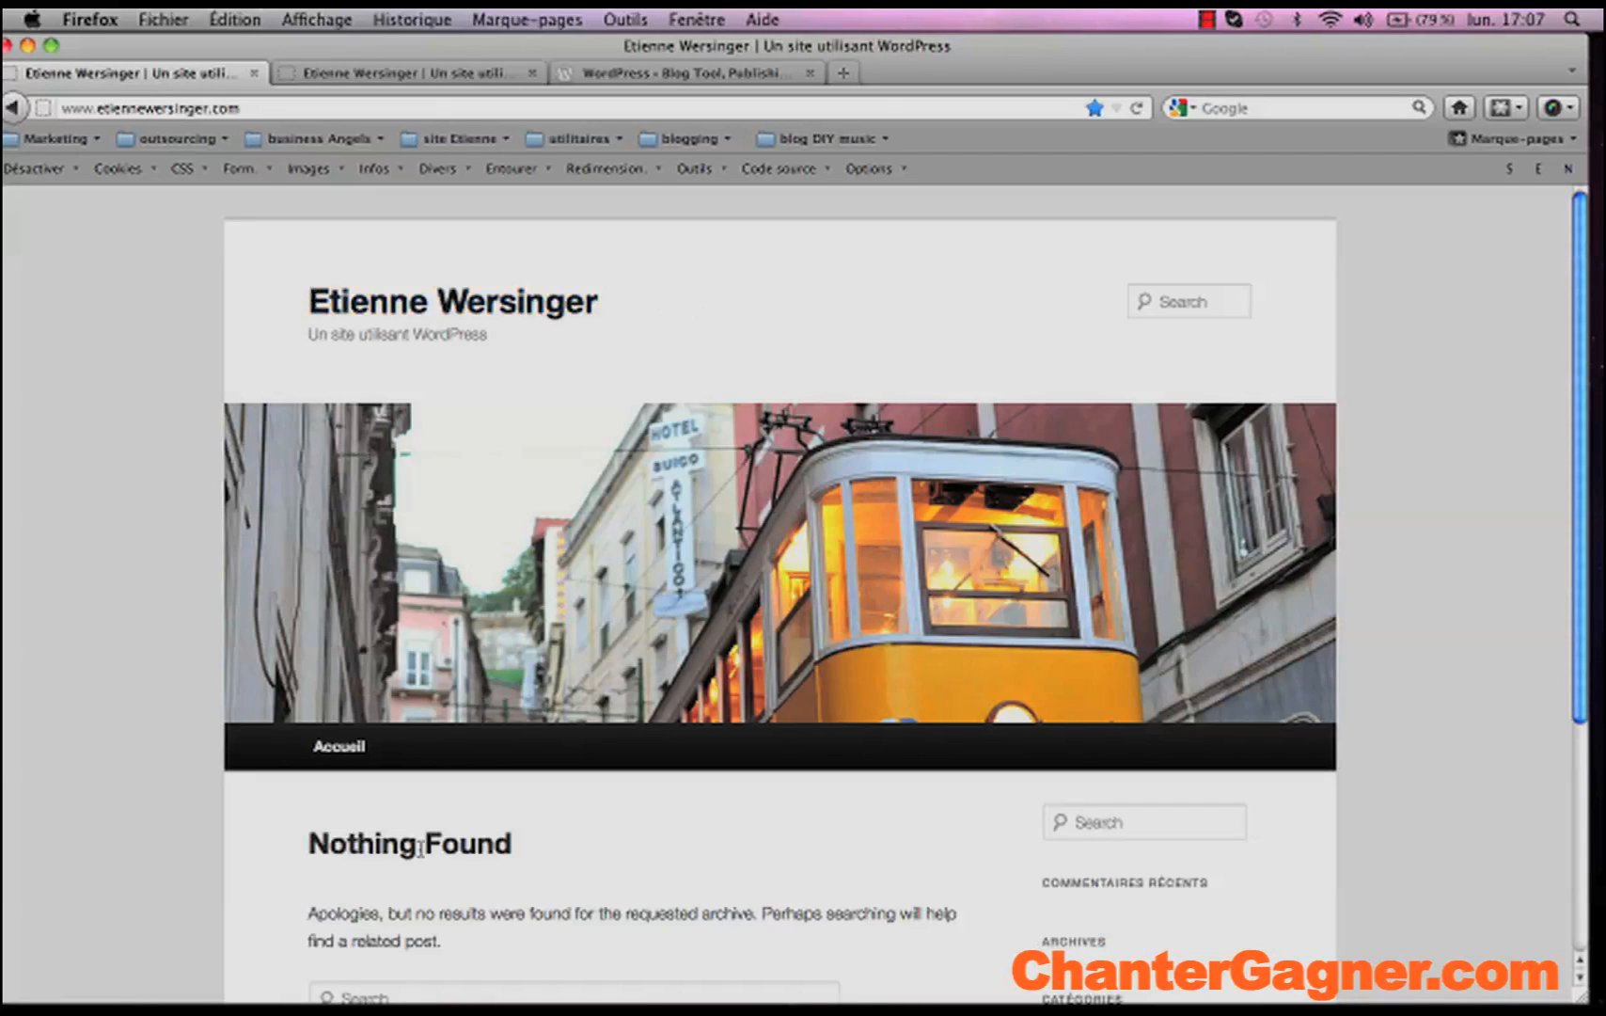
mouse_move(1581, 375)
left_mouse_down()
mouse_move(1600, 625)
mouse_move(1584, 362)
left_mouse_up()
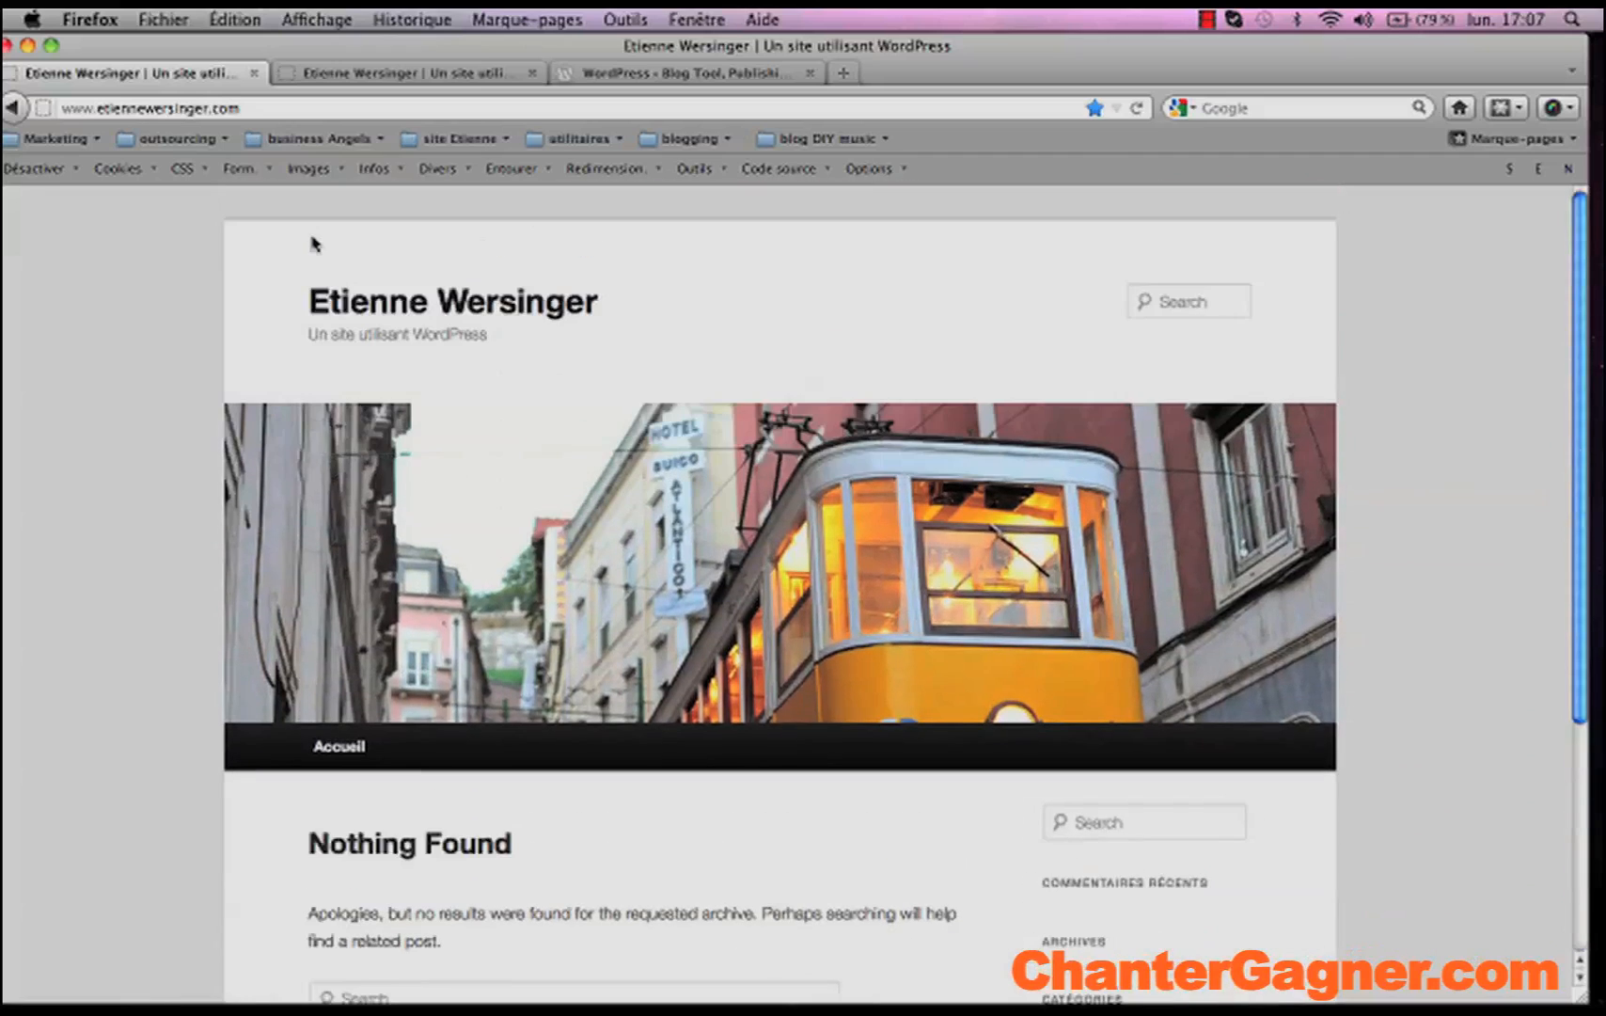
- Open the site's WordPress administration dashboard by adding /wp-admin to its address
left_click(264, 109)
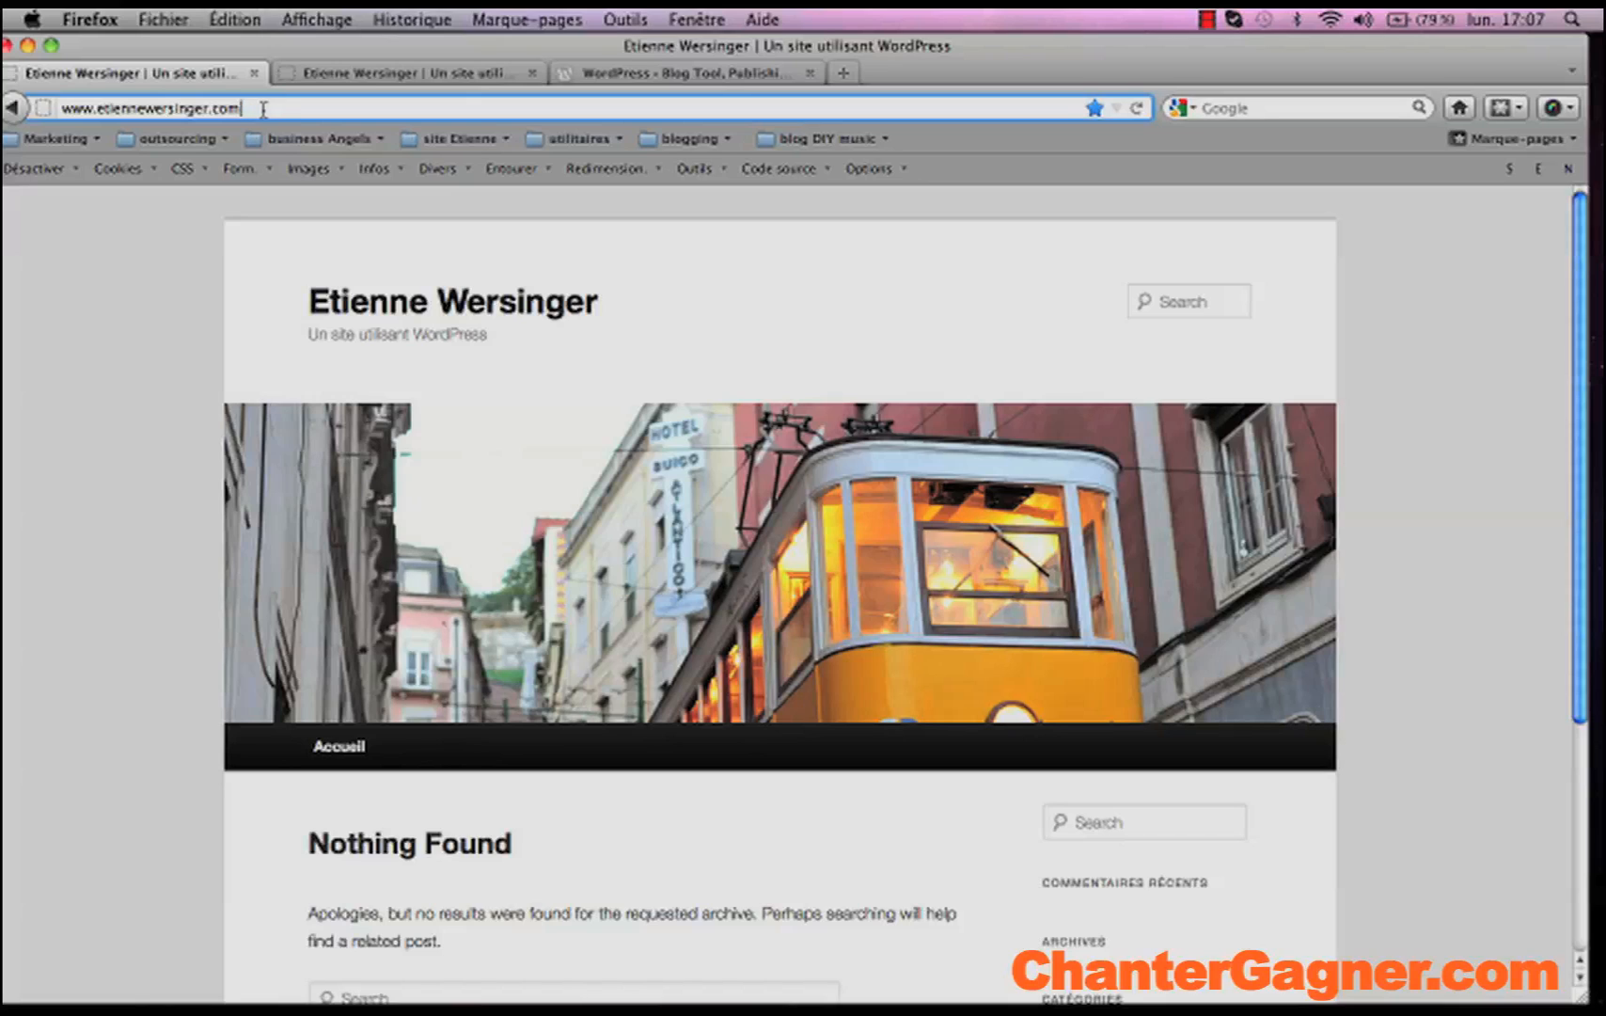
type("/w")
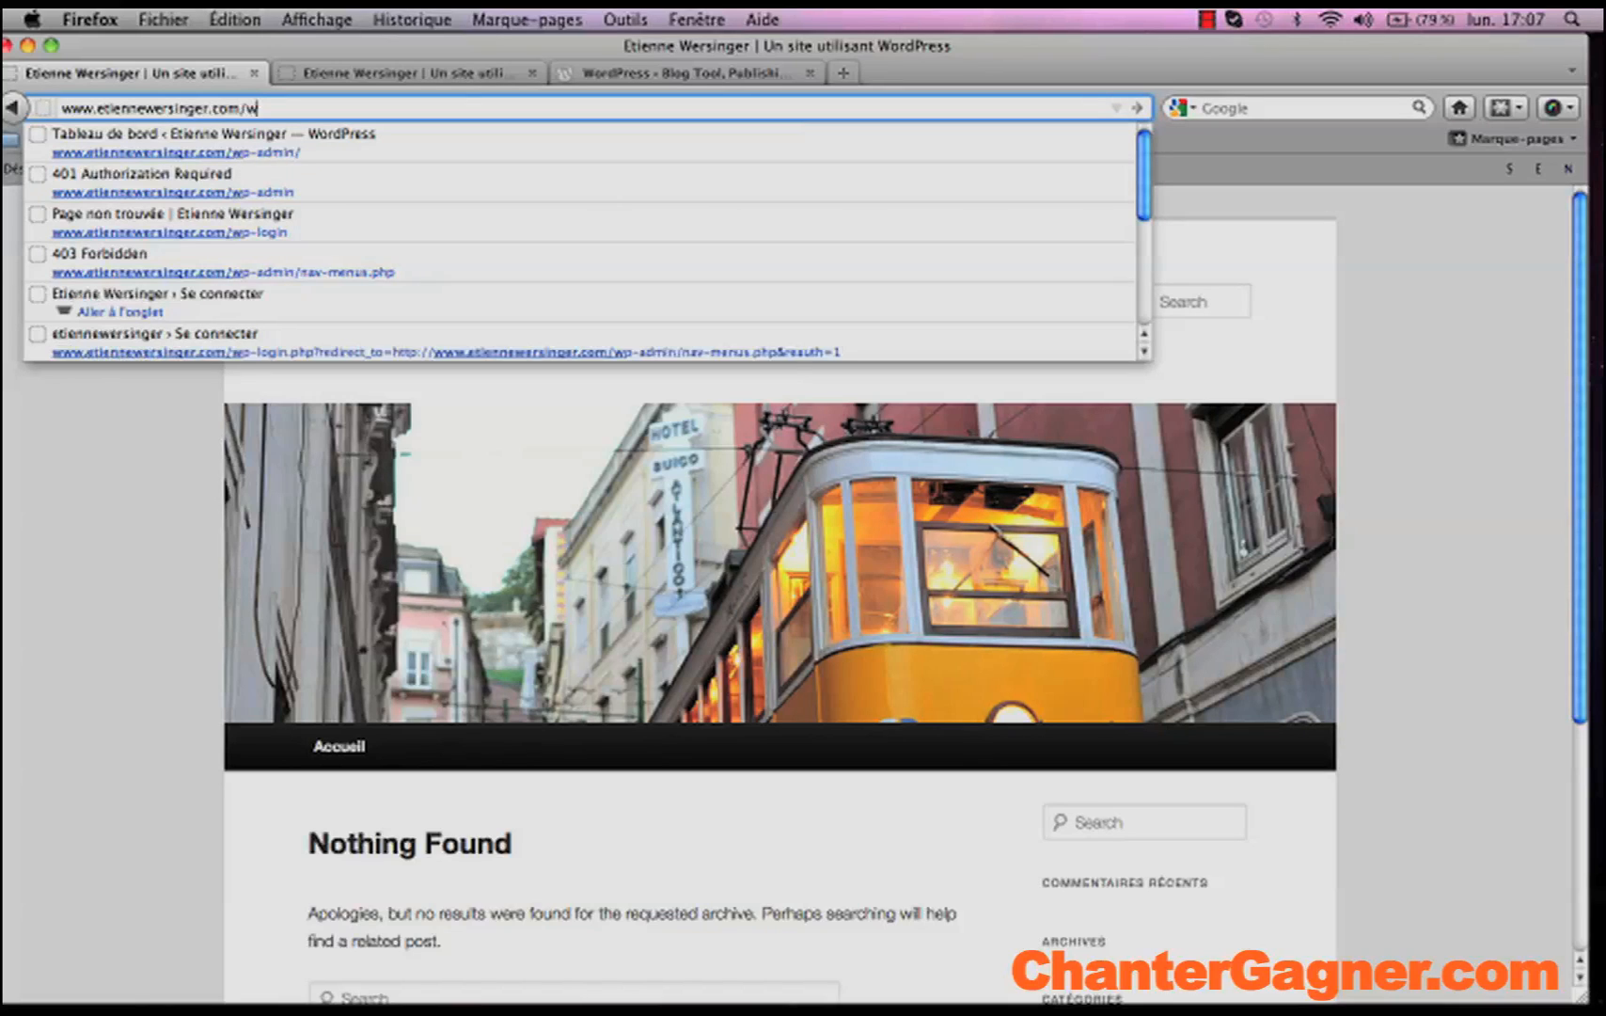
type("p-")
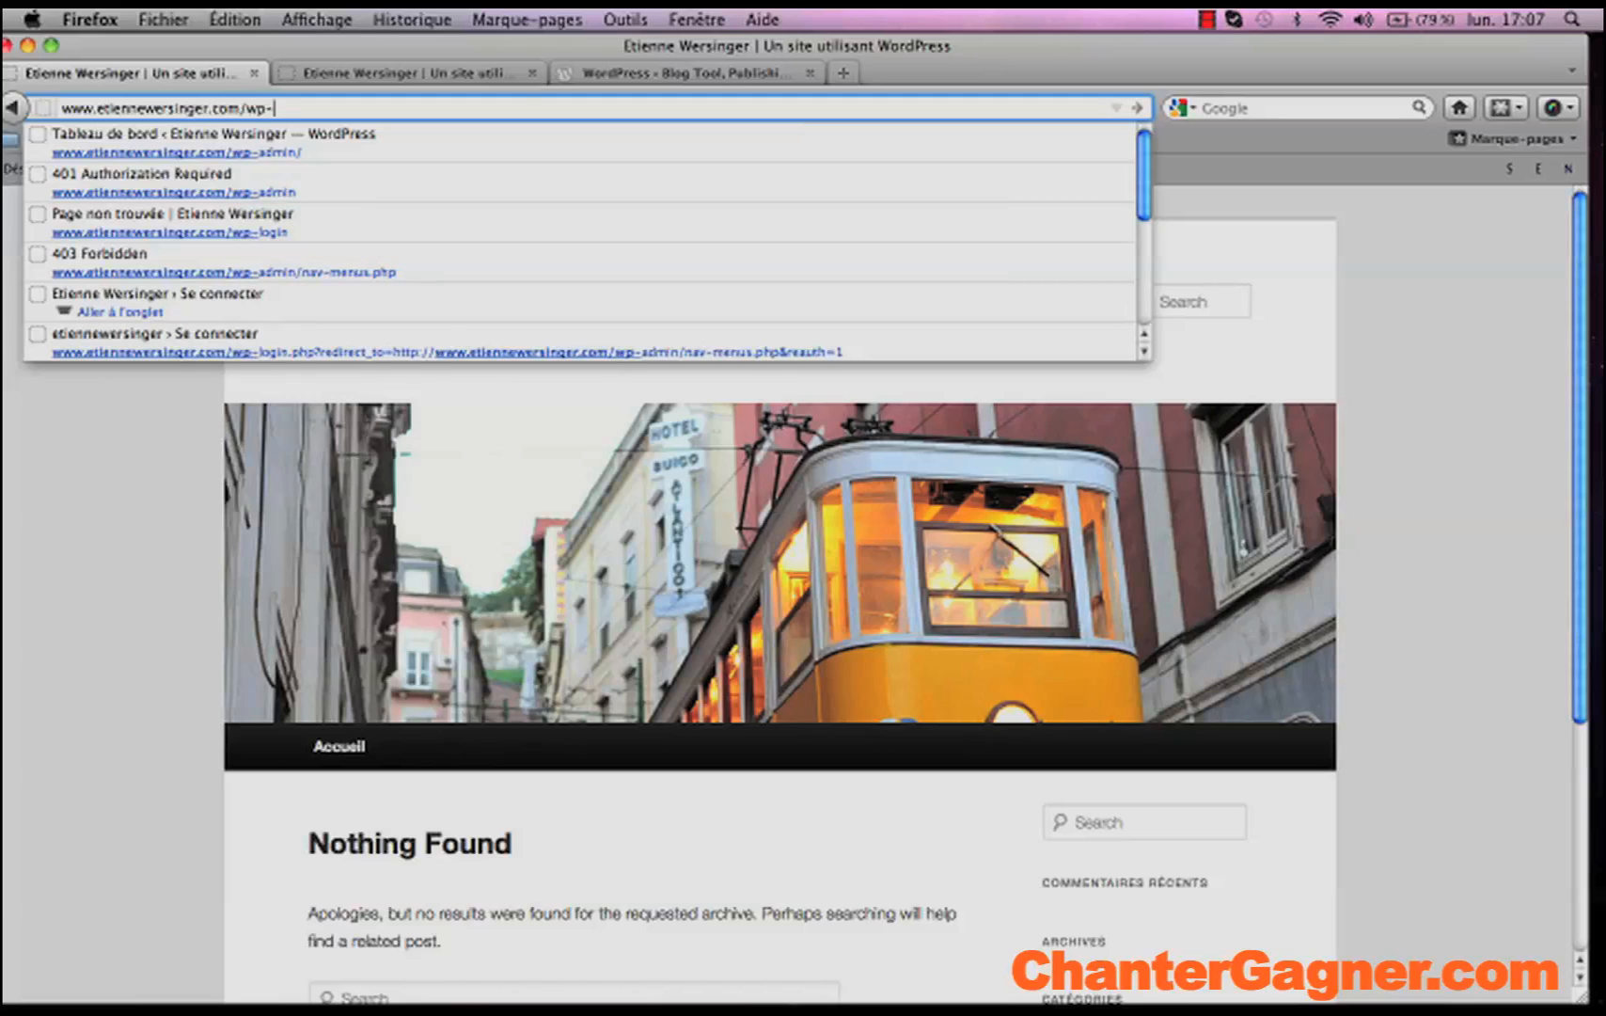
type("admin")
key("Return")
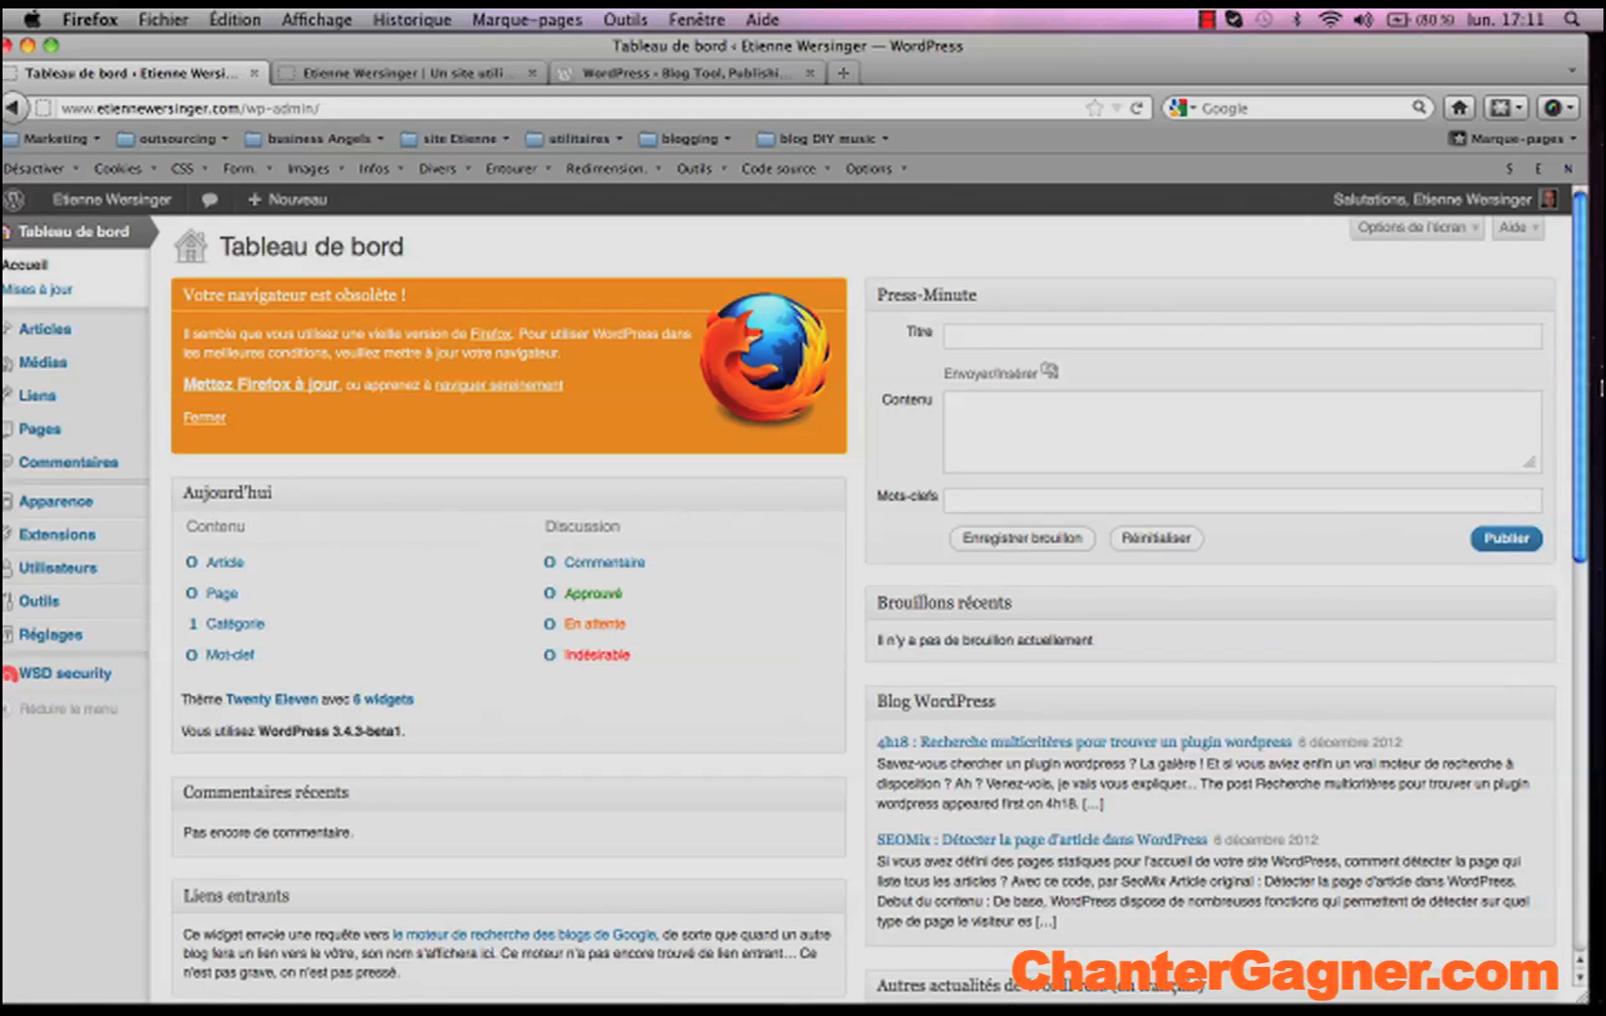
- Examine the sections of the administration dashboard, including the lists of all articles and all pages
left_click_drag(1587, 371, 1576, 330)
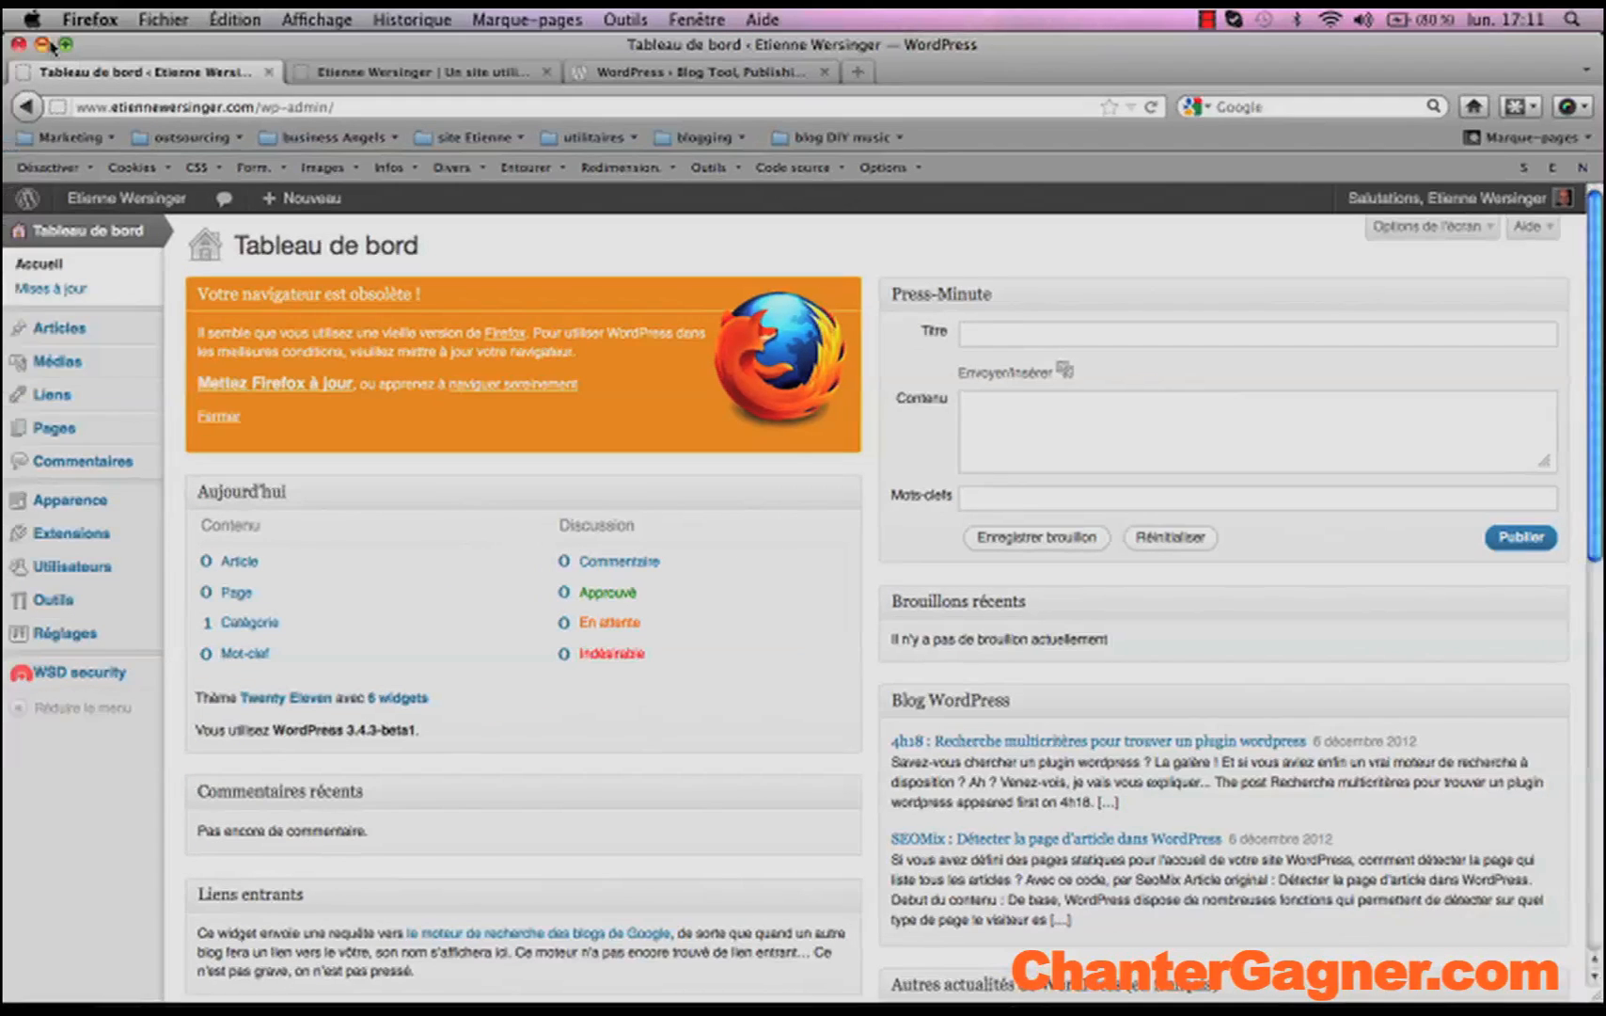
mouse_move(75, 331)
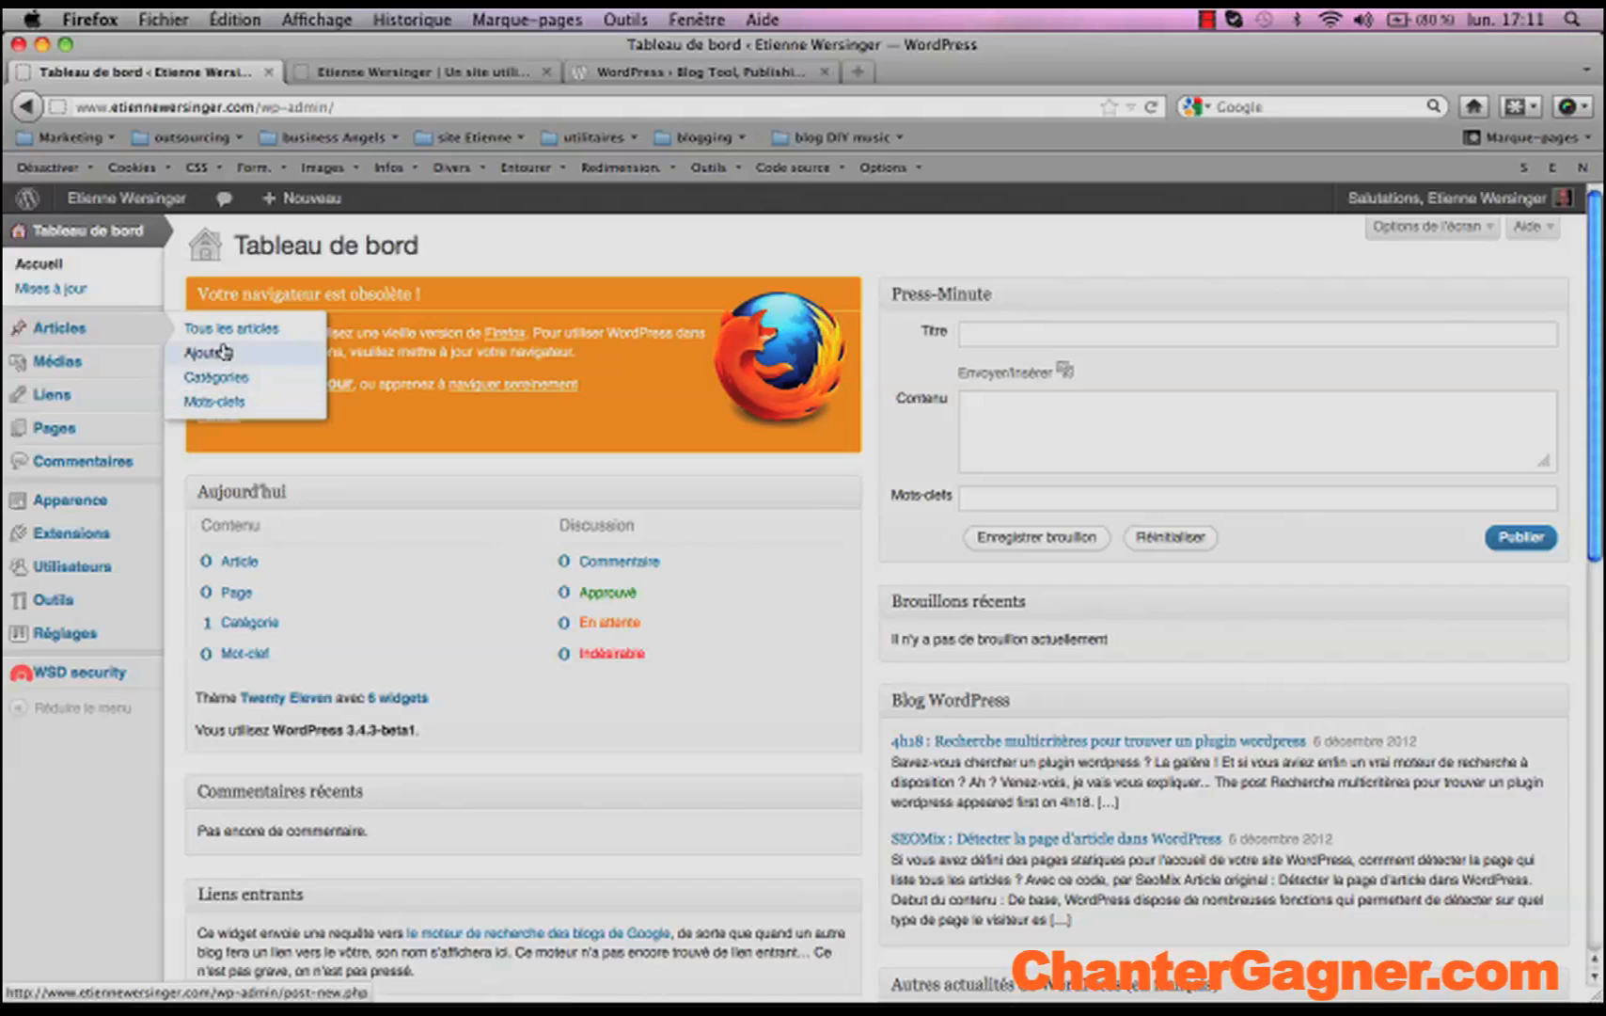
mouse_move(56, 365)
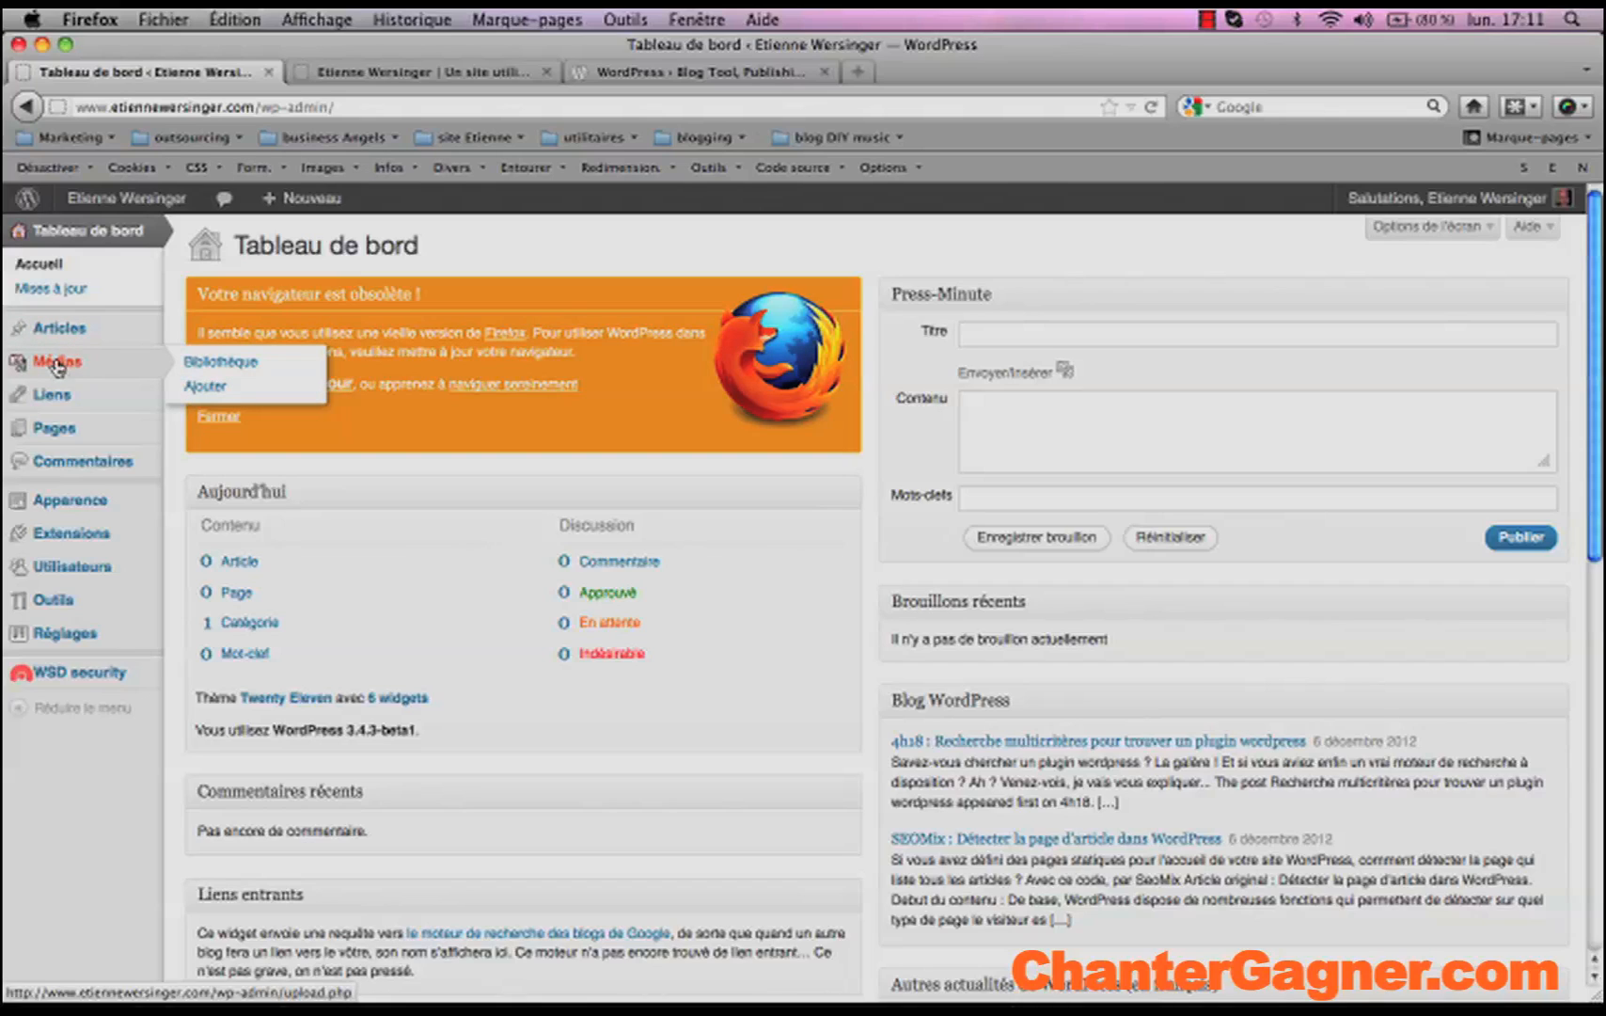
mouse_move(69, 402)
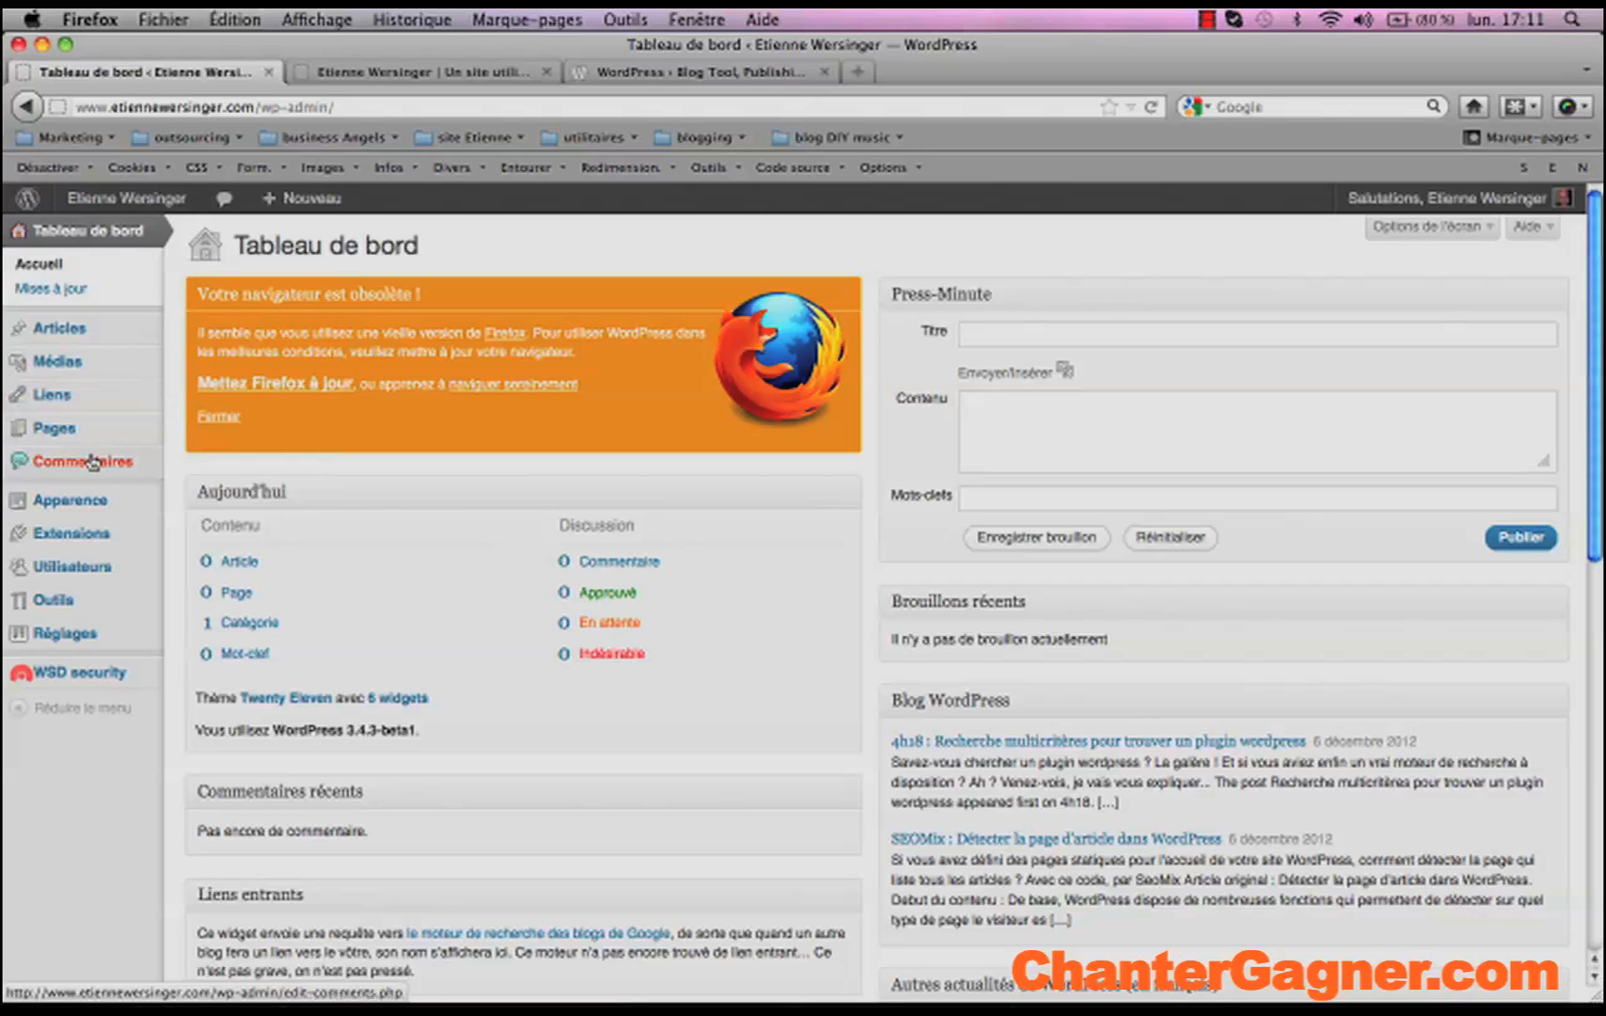
mouse_move(86, 506)
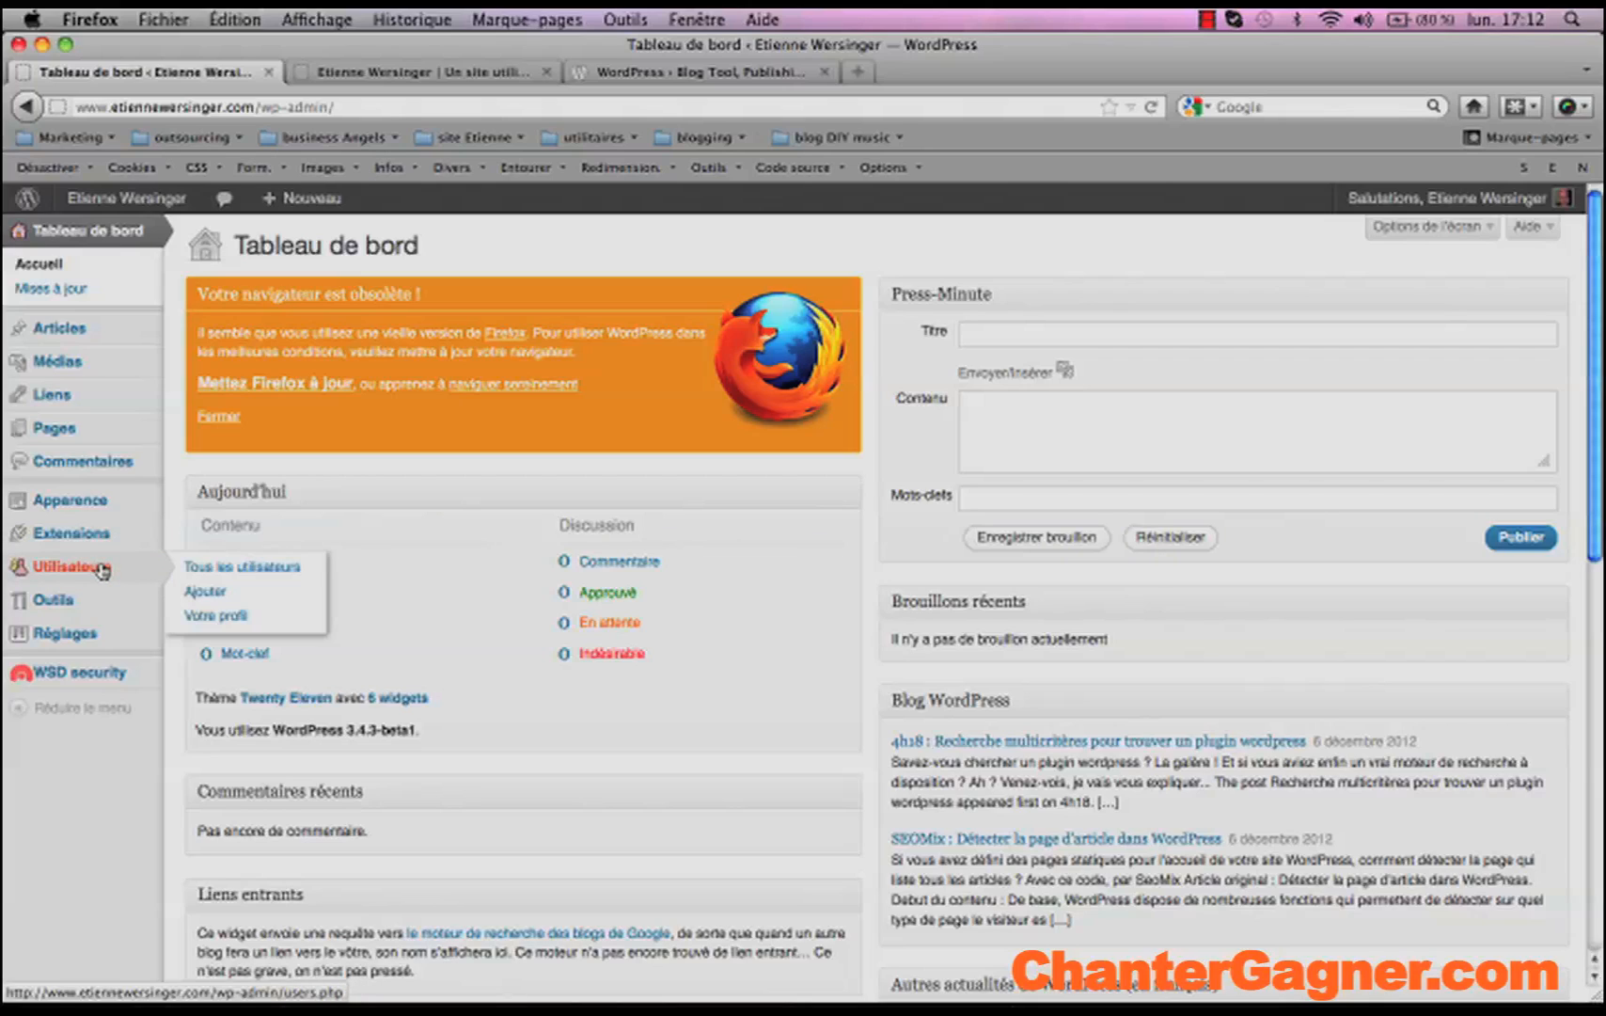
mouse_move(75, 600)
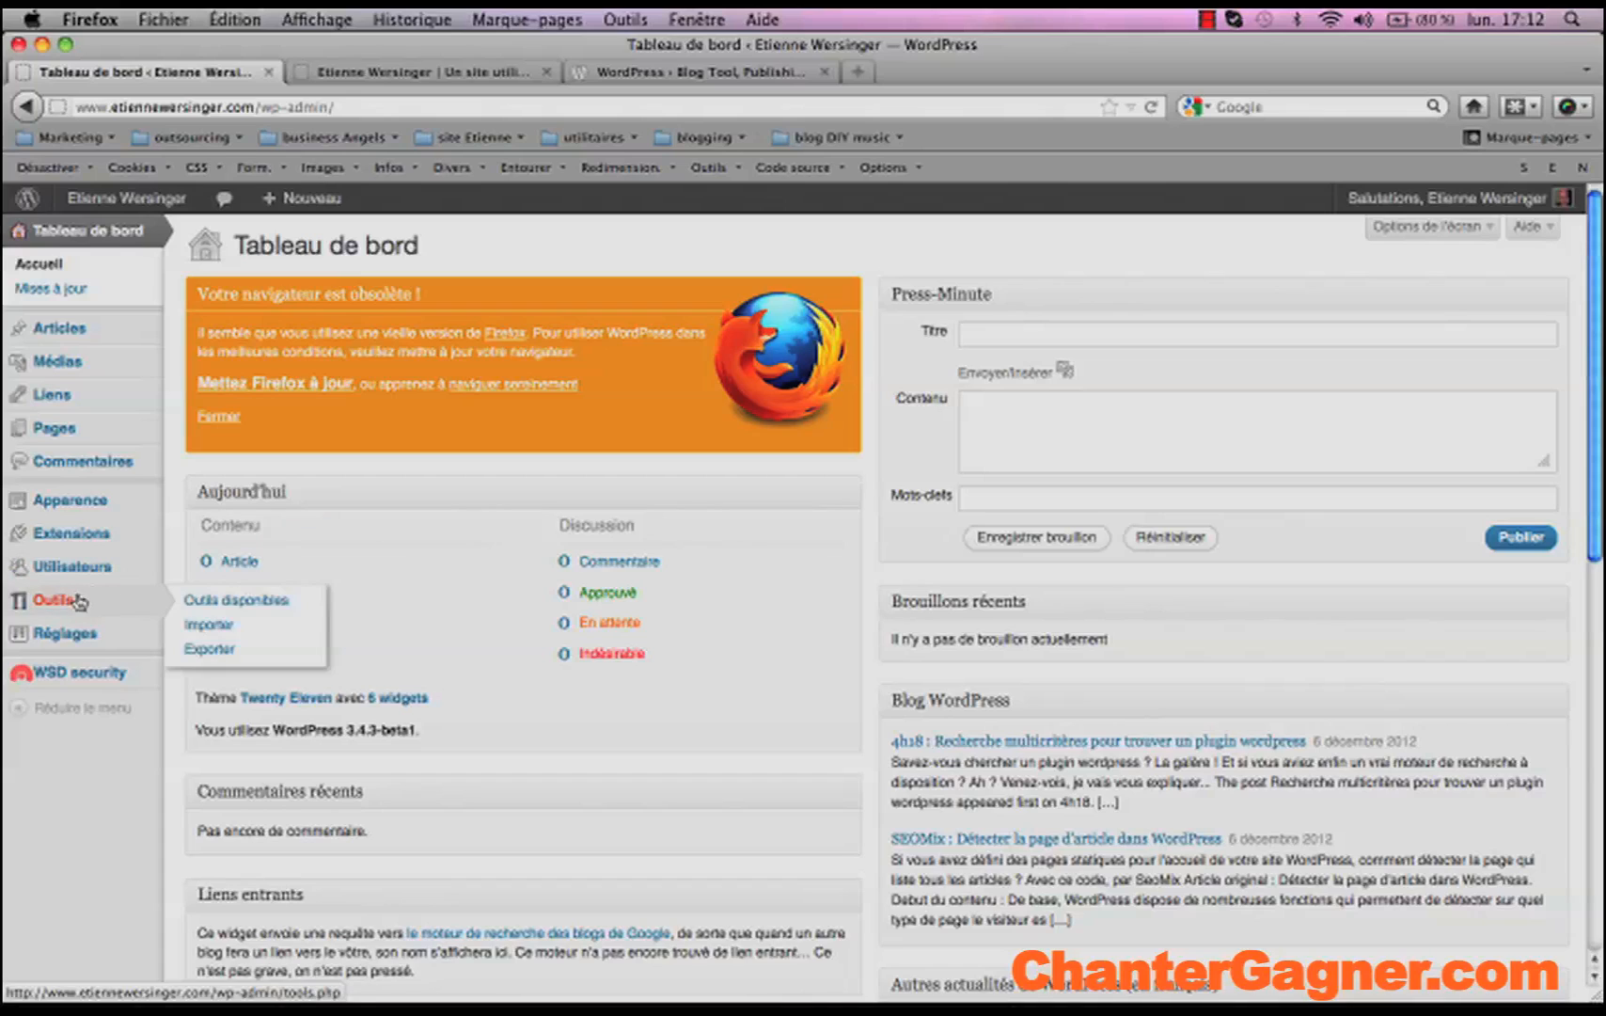
mouse_move(84, 633)
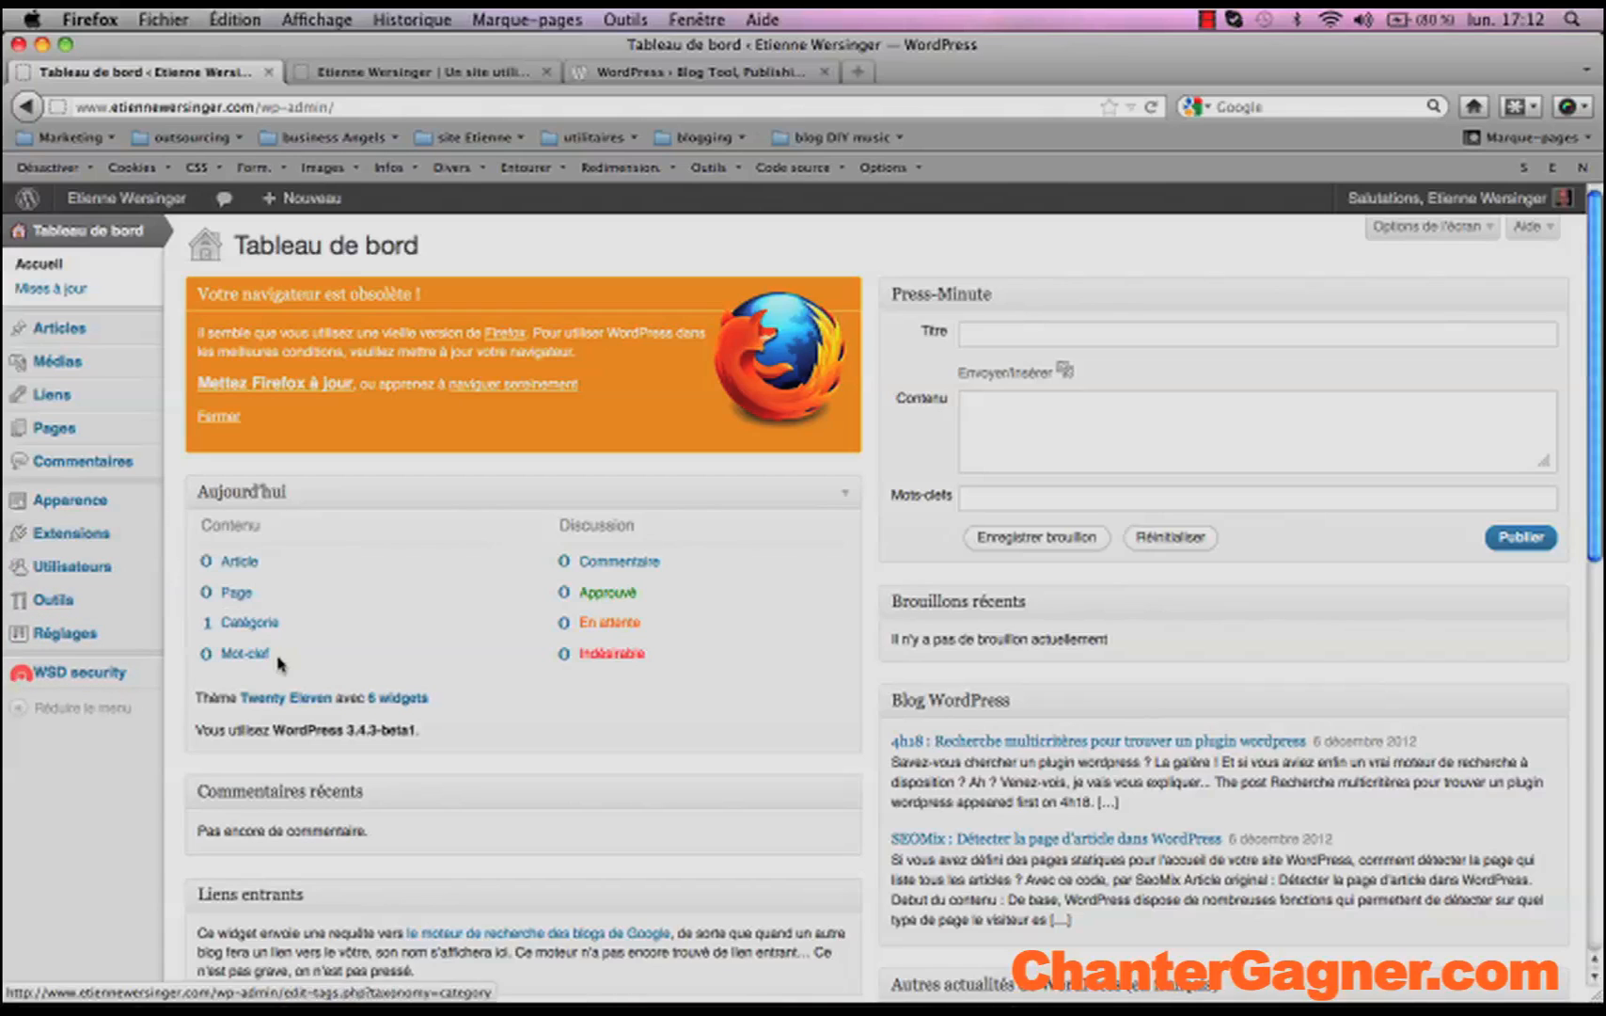
left_click(68, 328)
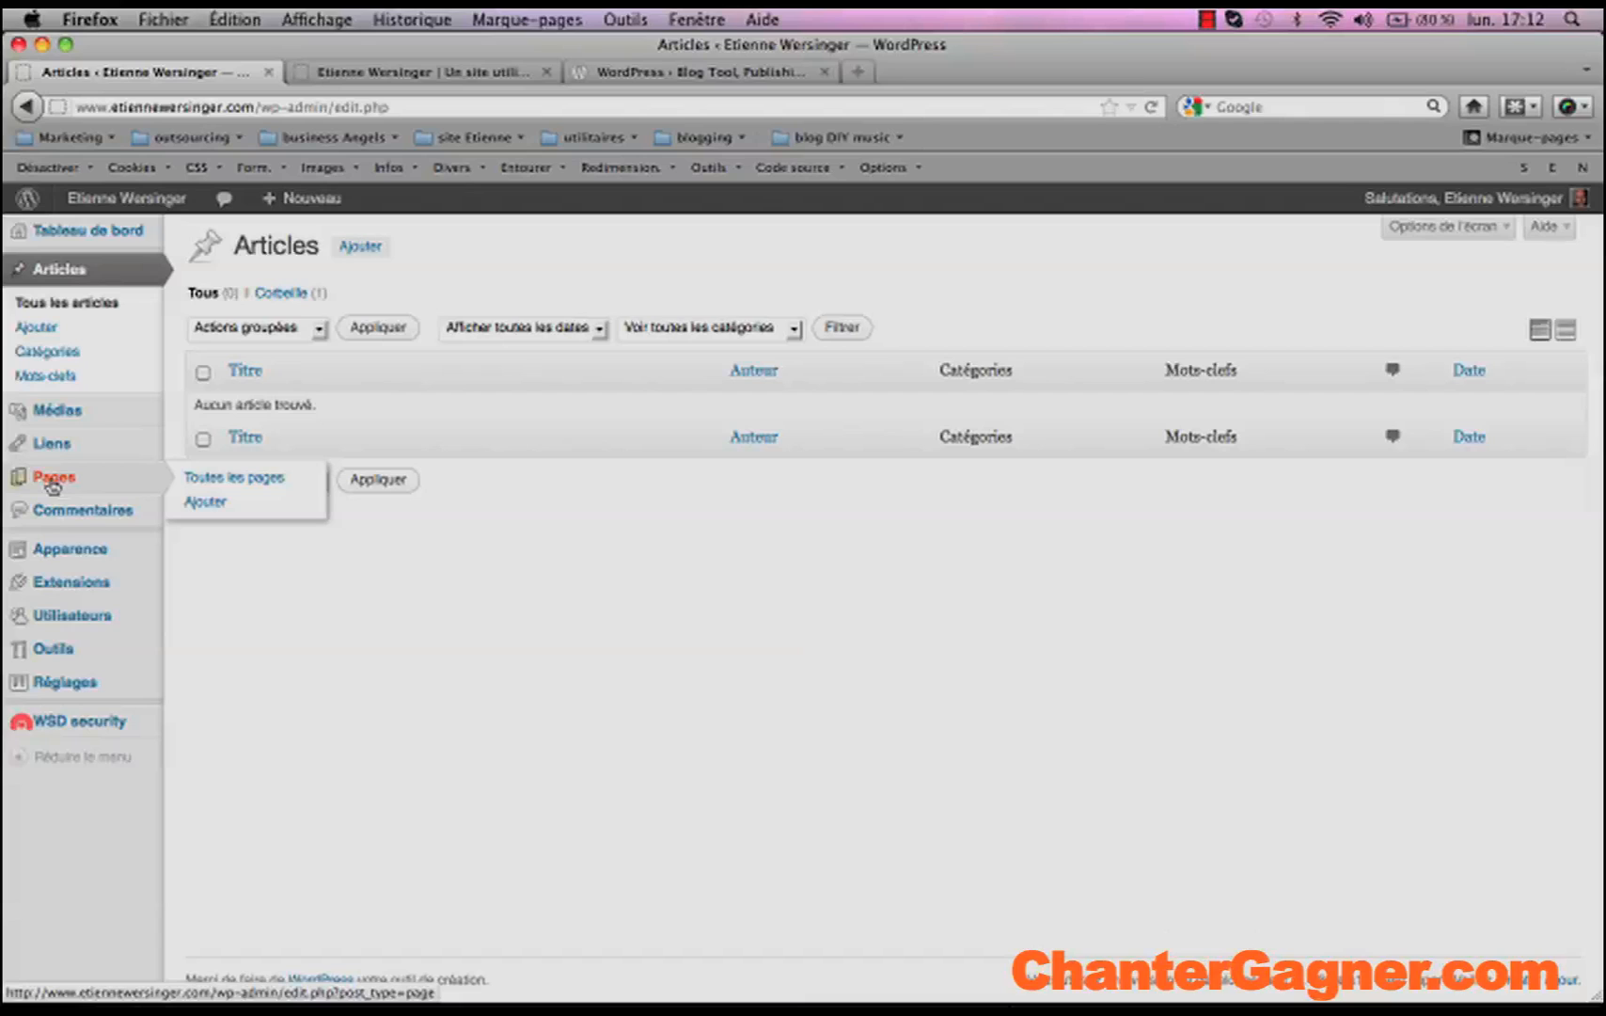
left_click(201, 480)
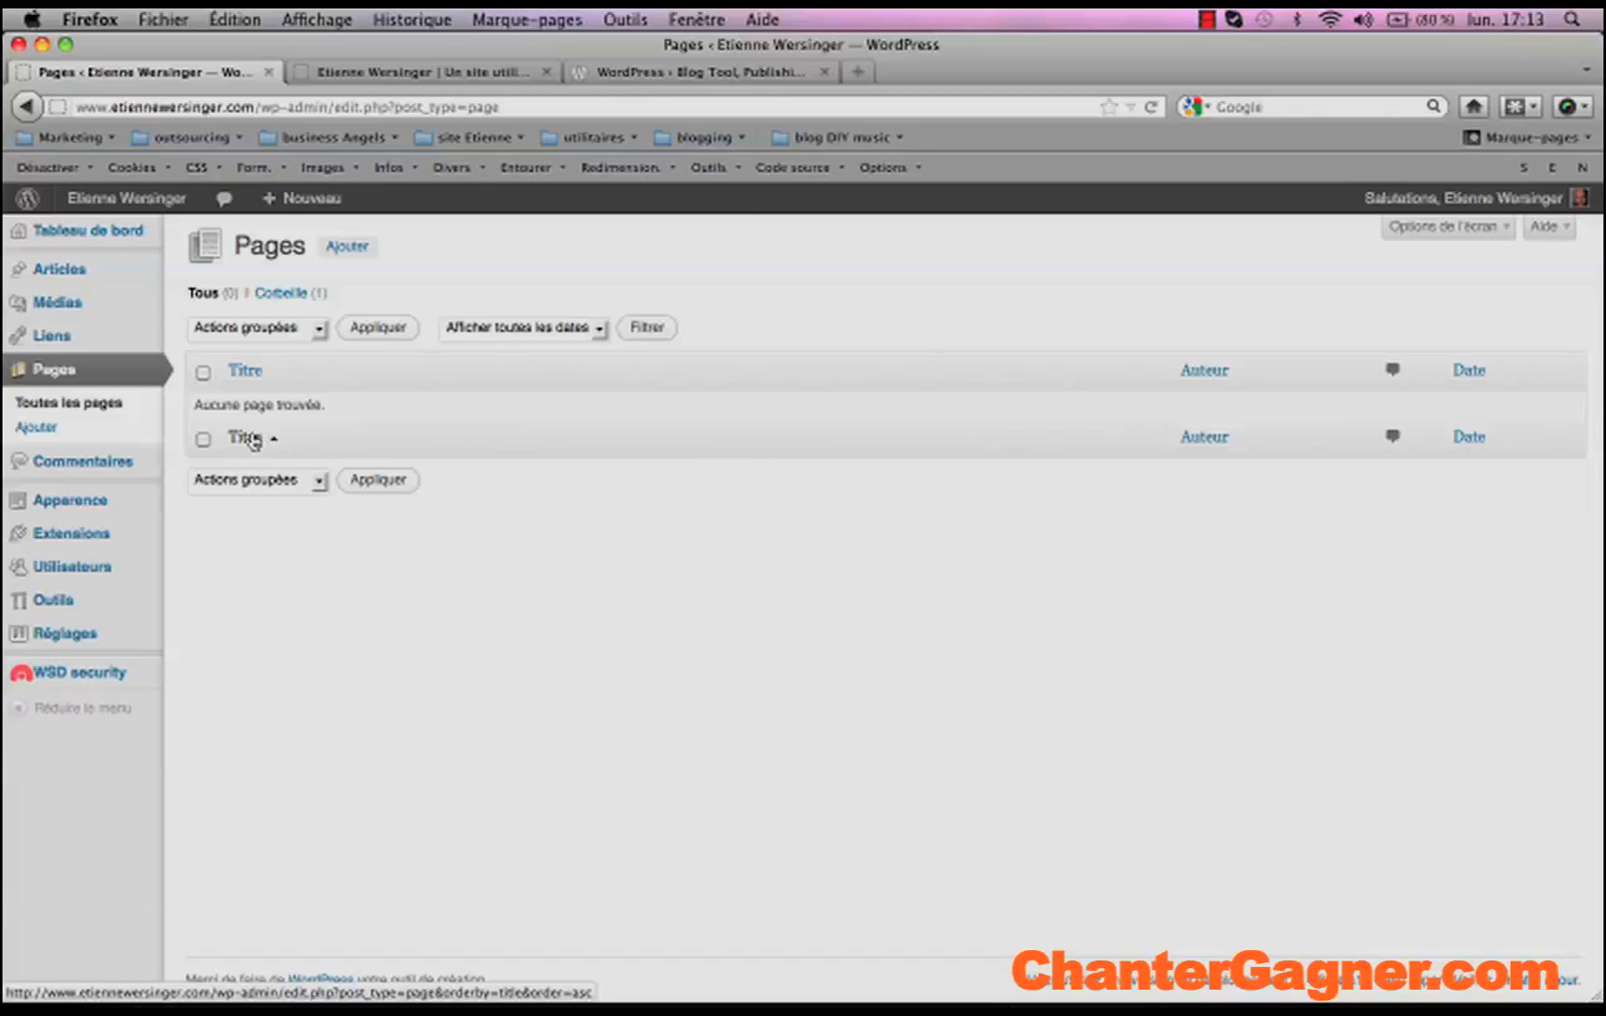
- Remove the header image in the theme's header customization (En-tête) and save the changes
mouse_move(102, 640)
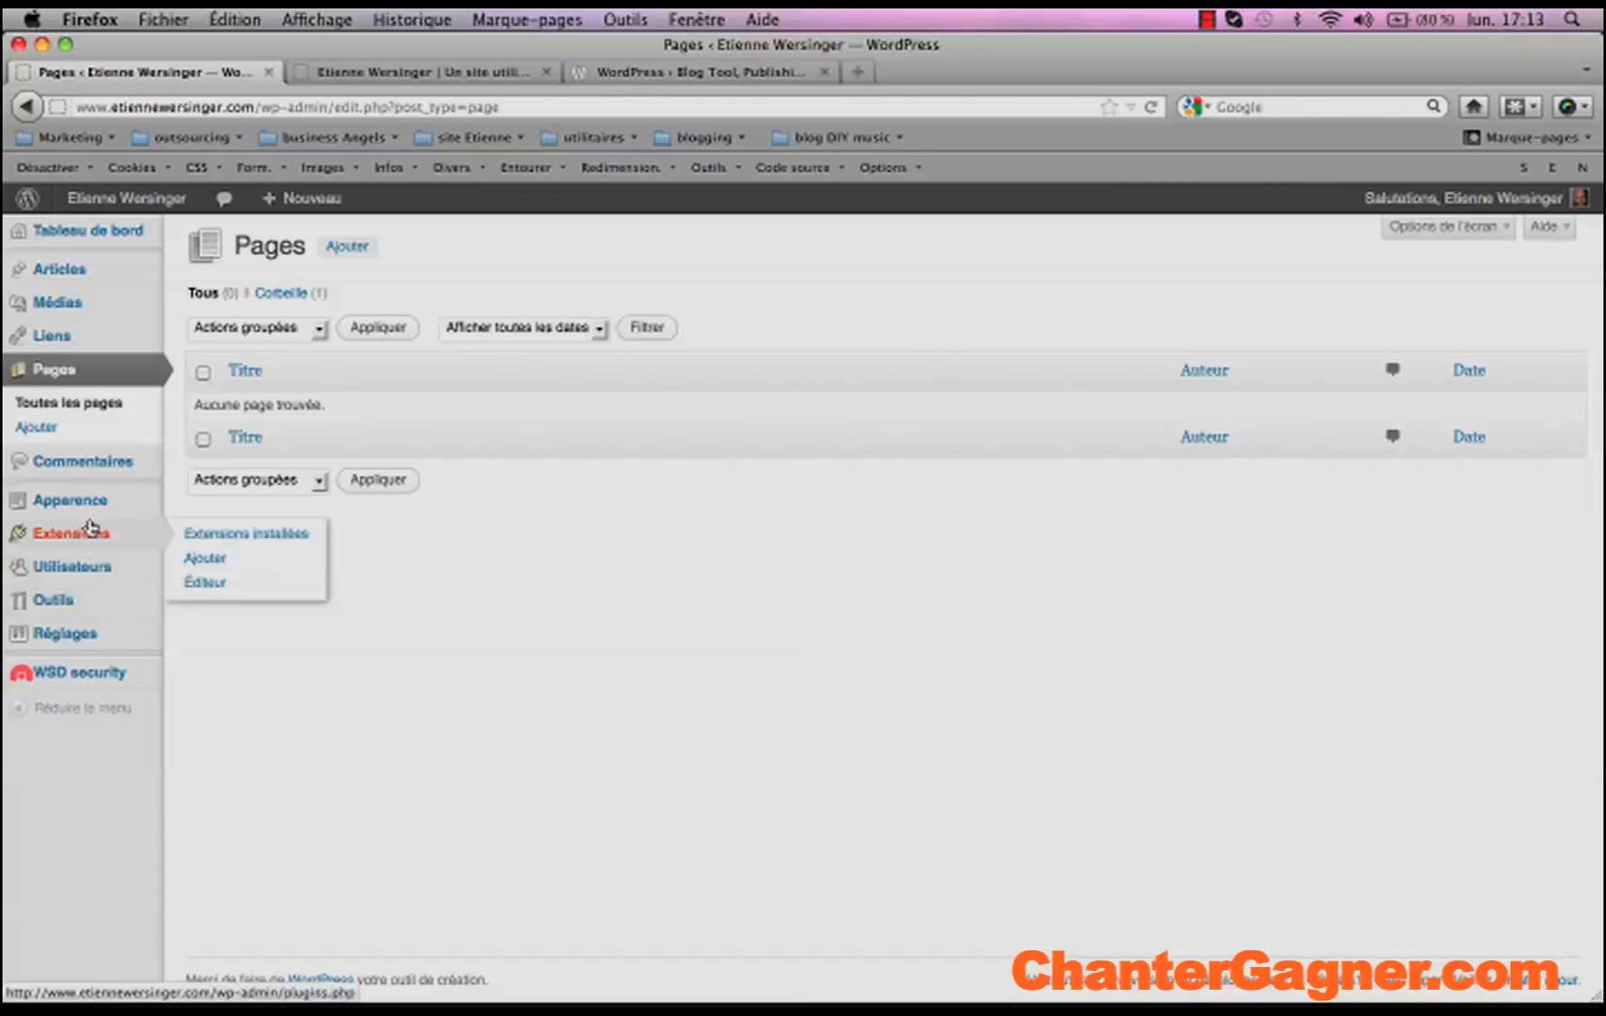
mouse_move(91, 513)
left_click(211, 599)
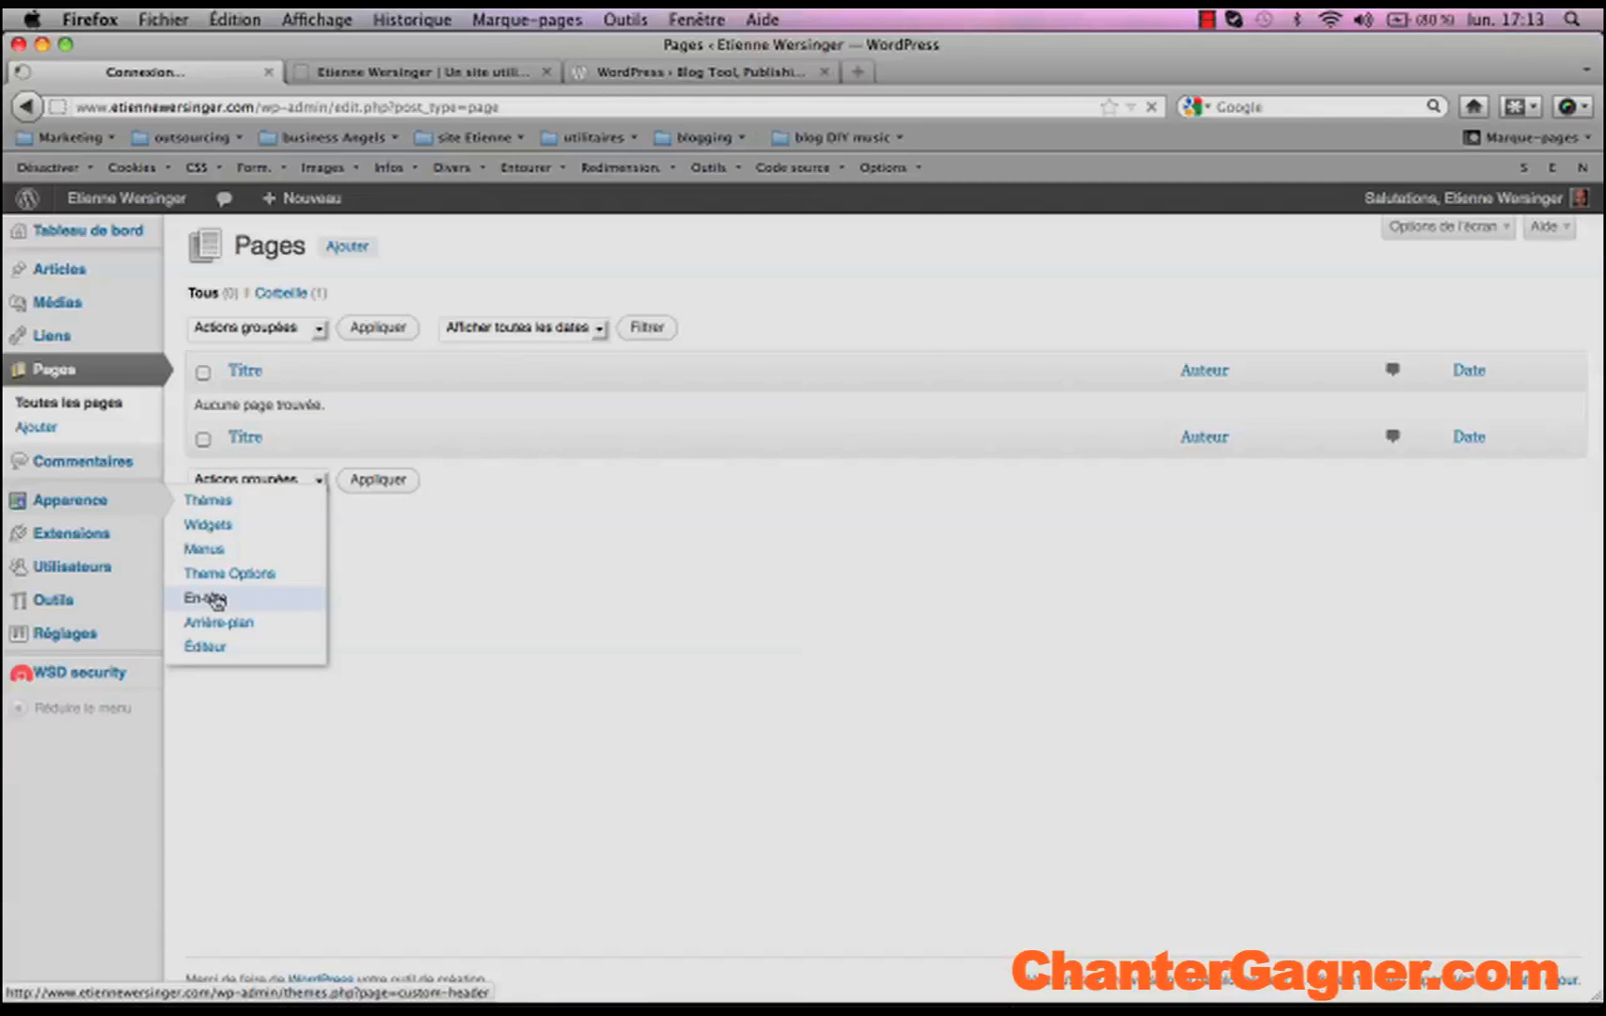
mouse_move(1595, 316)
left_mouse_down()
mouse_move(1597, 710)
mouse_move(1600, 295)
left_mouse_up()
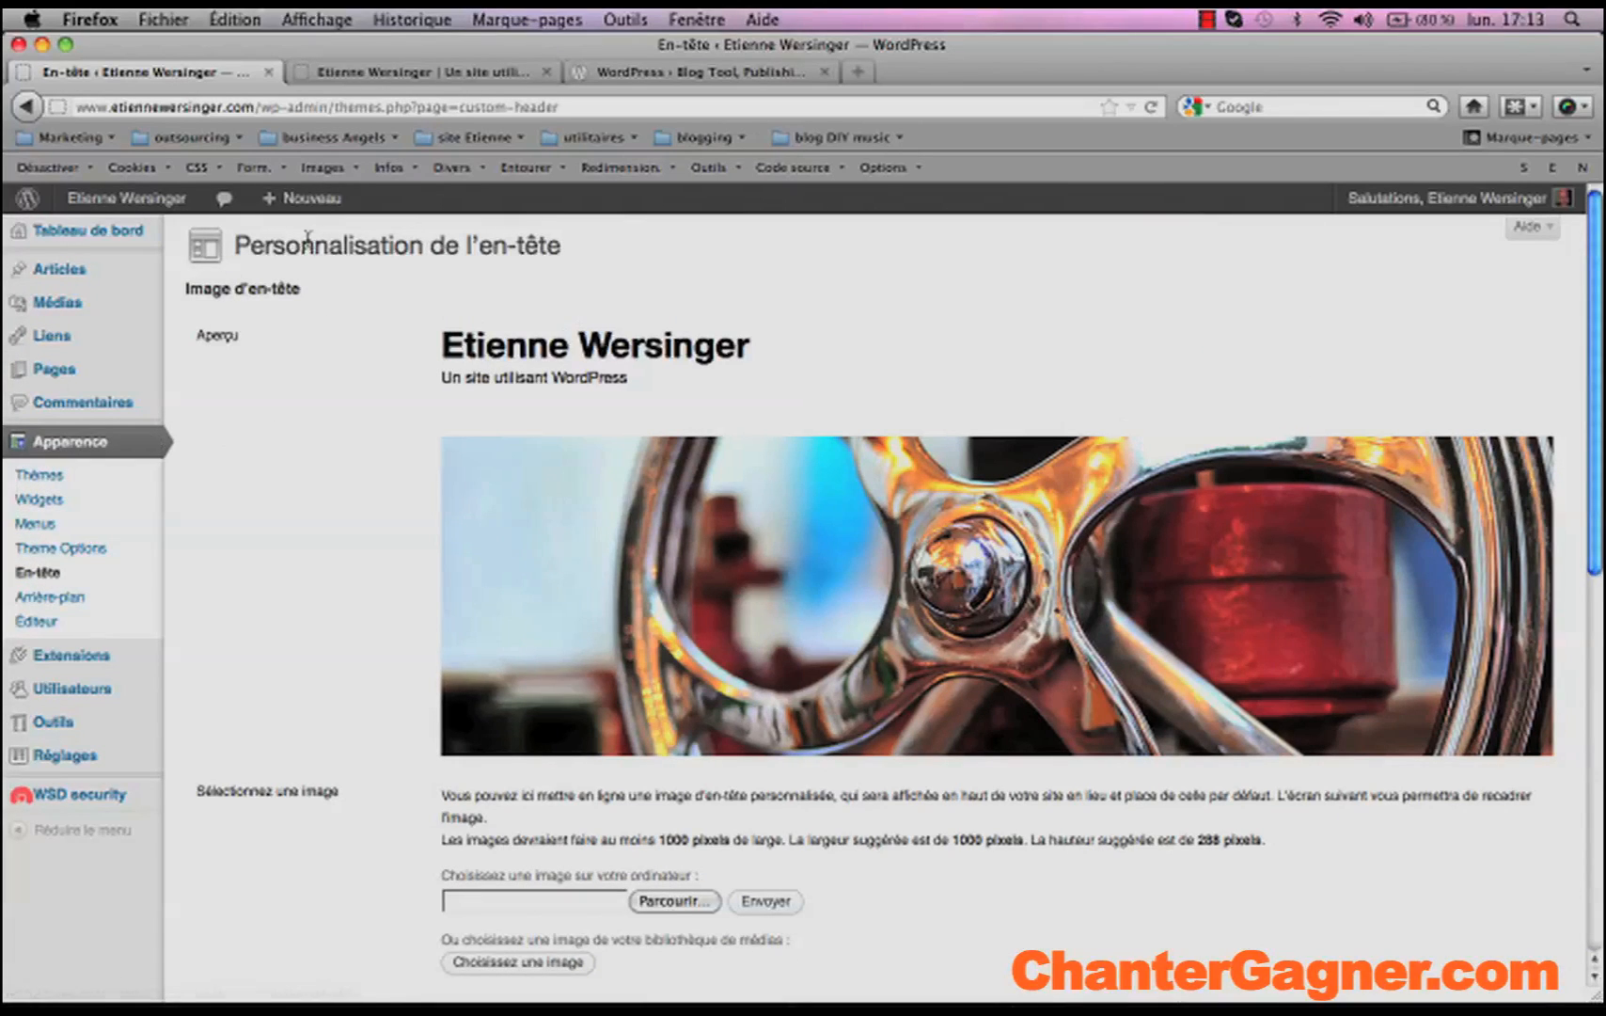
scroll(83, 524, "down", 10)
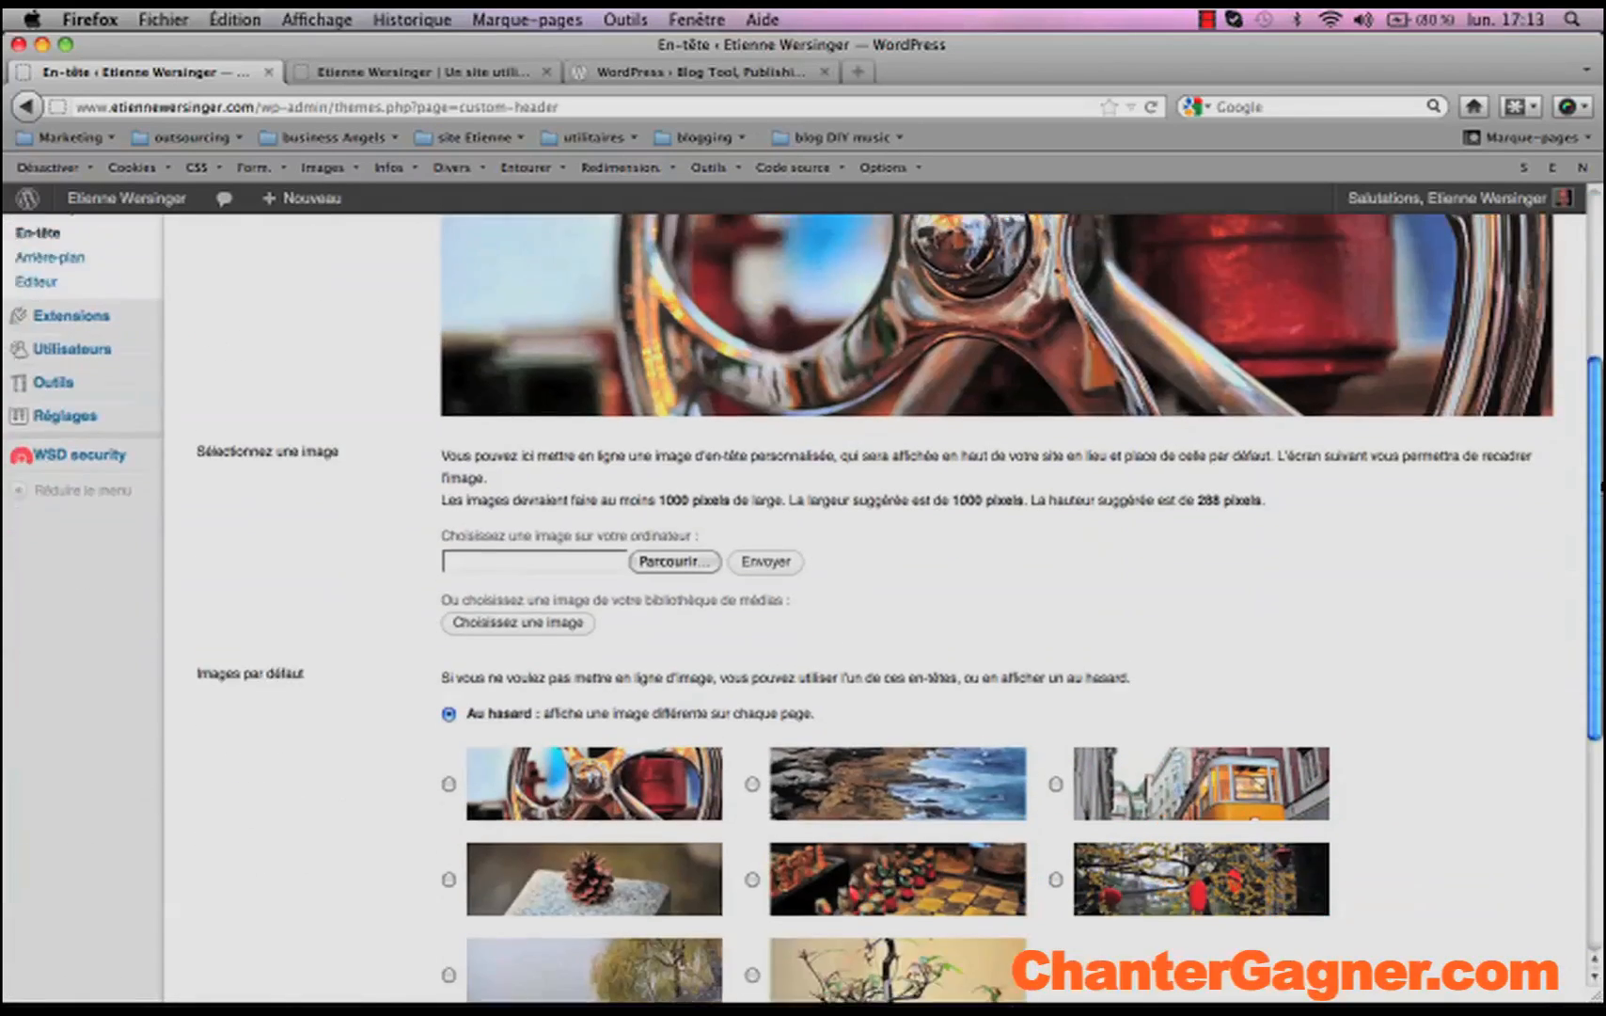
scroll(1286, 714, "down", 1)
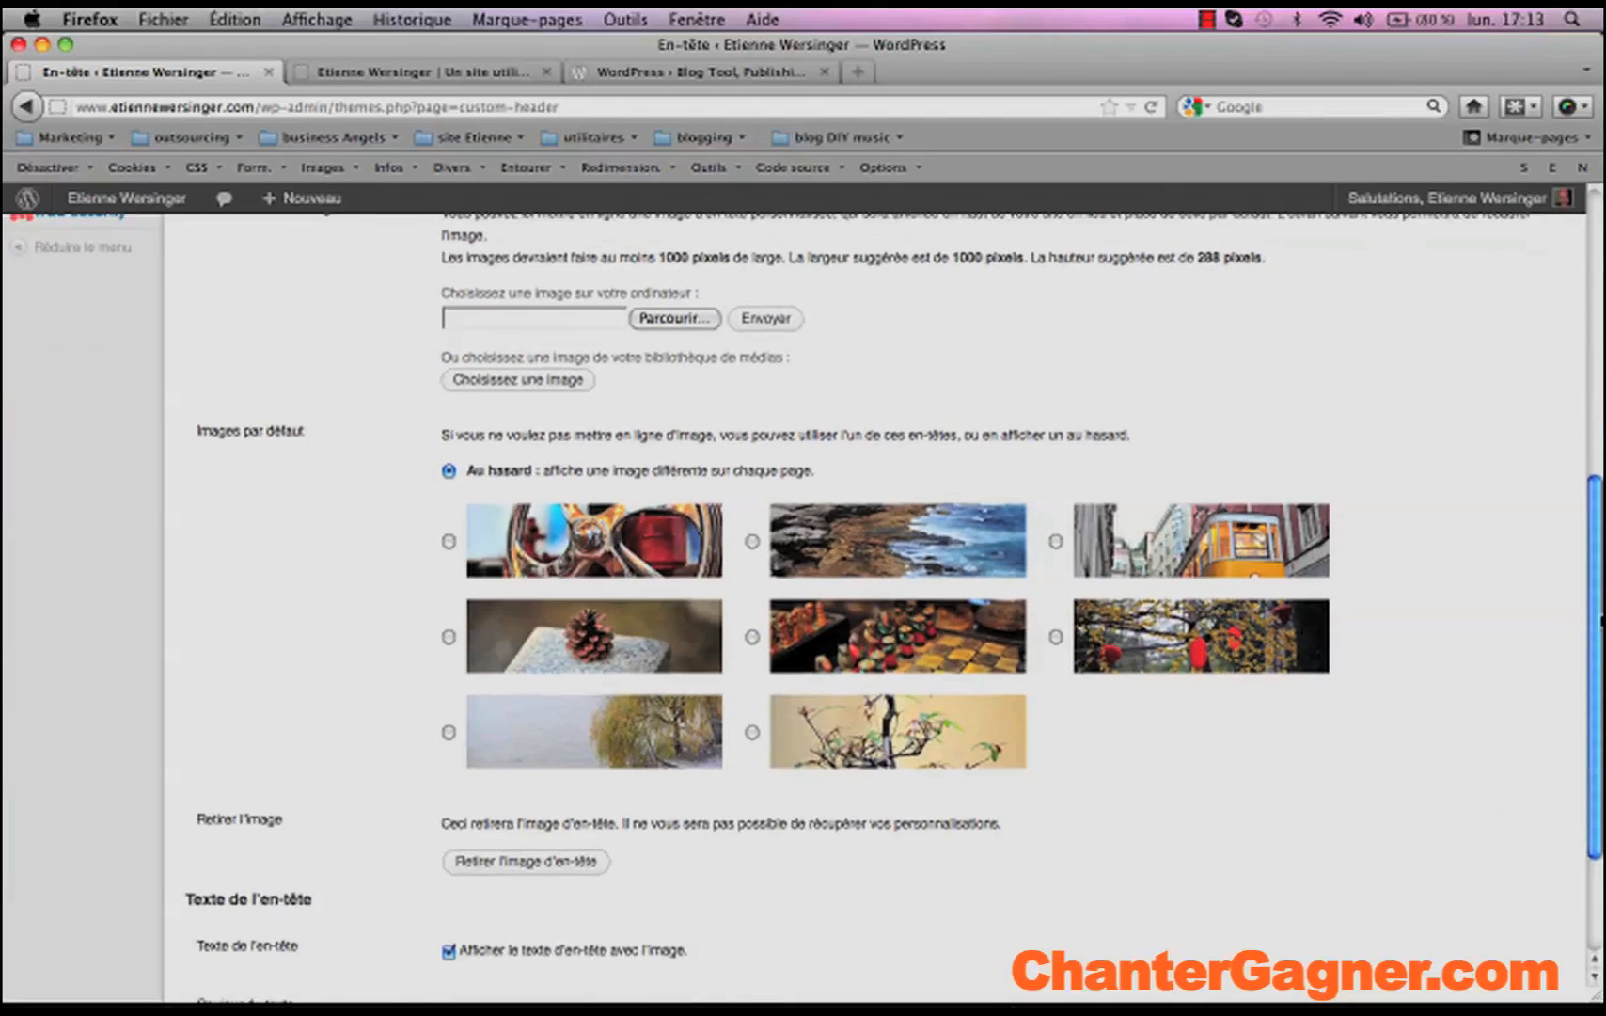
scroll(1287, 715, "down", 2)
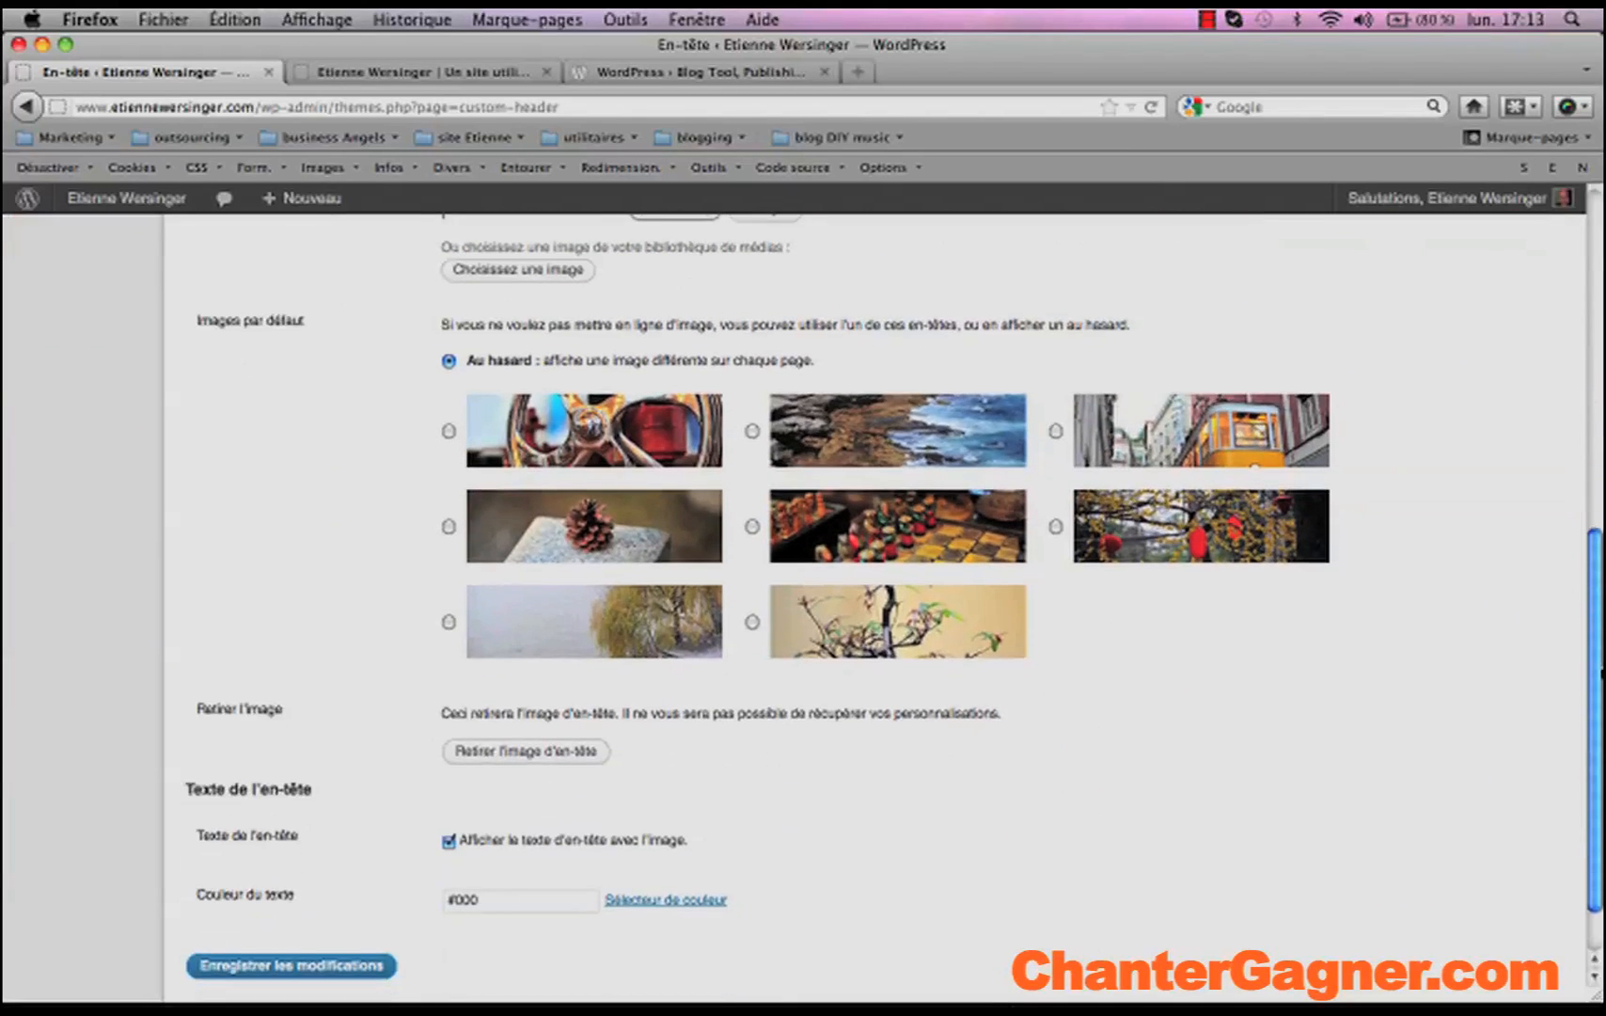
left_click(533, 758)
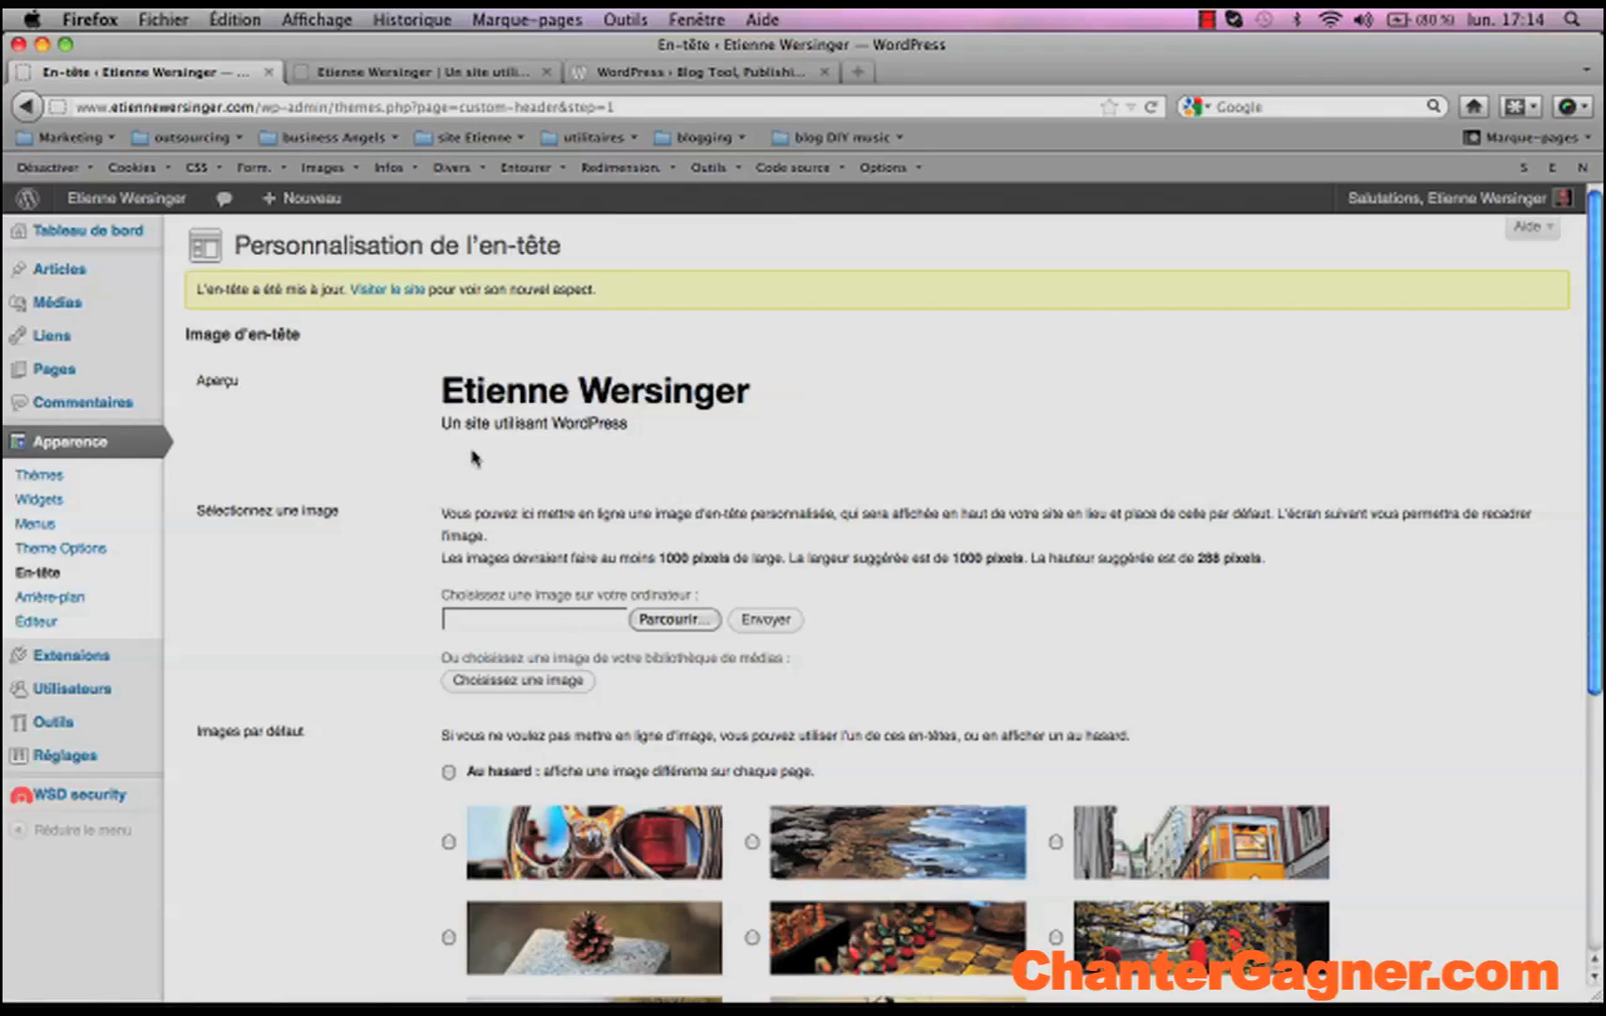
left_click_drag(1597, 330, 1573, 600)
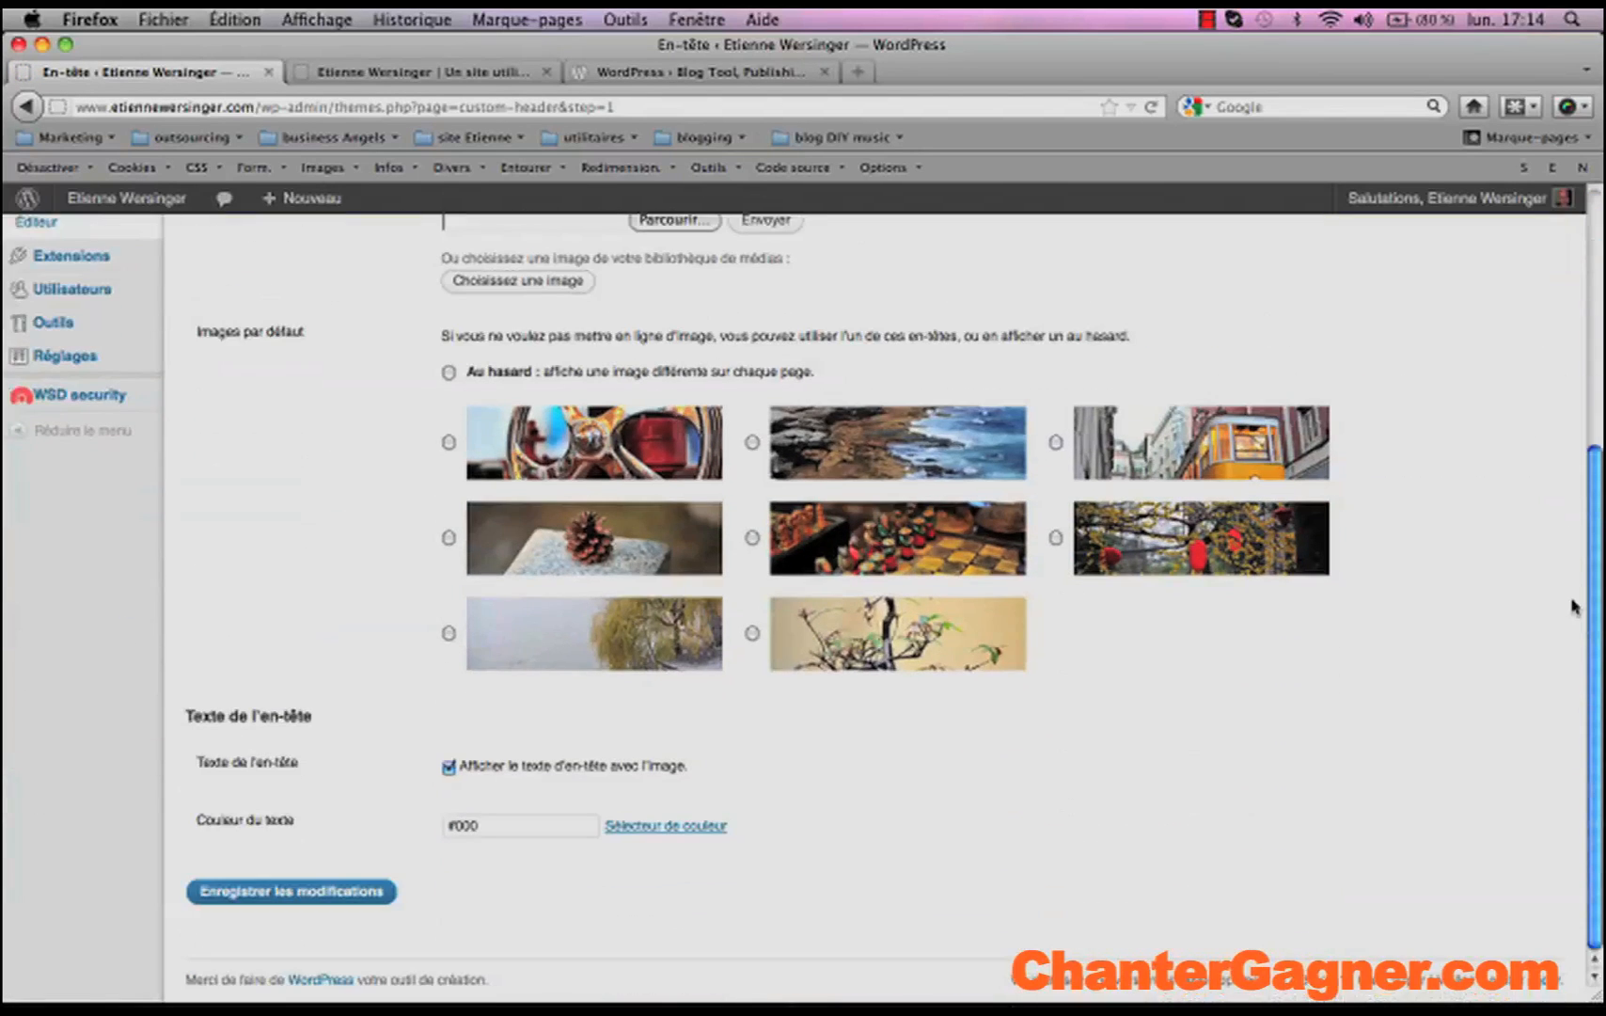
left_click(297, 894)
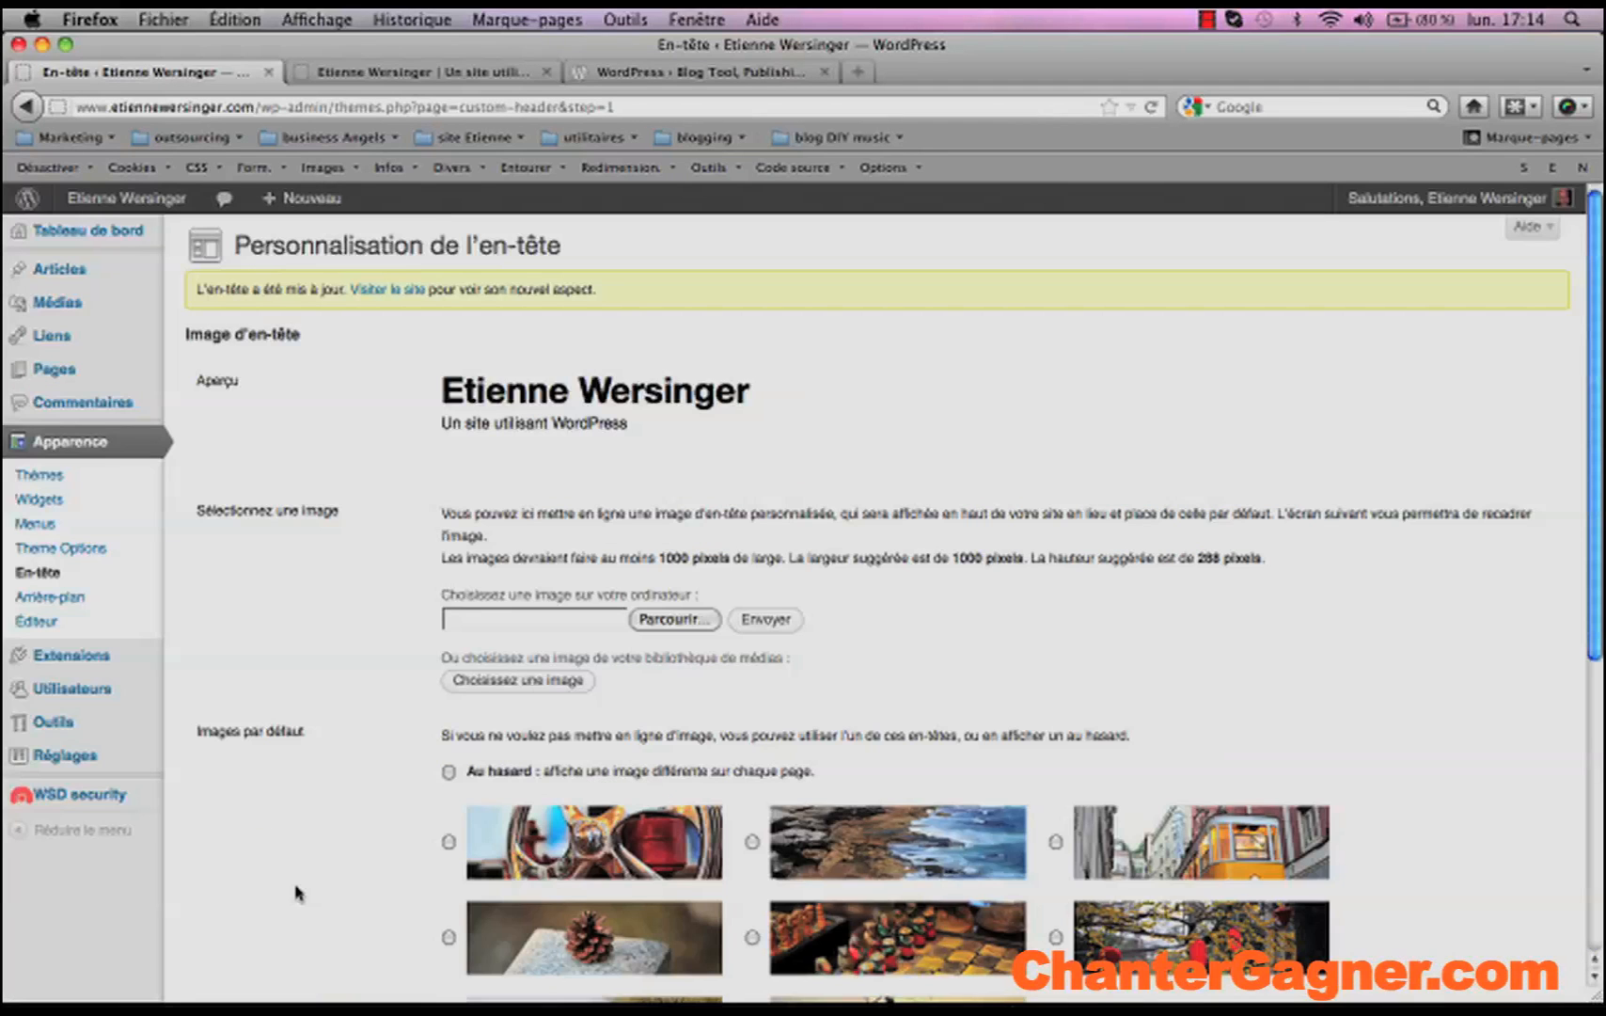
- Check the site title and slogan in the header preview
left_click_drag(1601, 393, 1599, 339)
left_click_drag(627, 424, 420, 430)
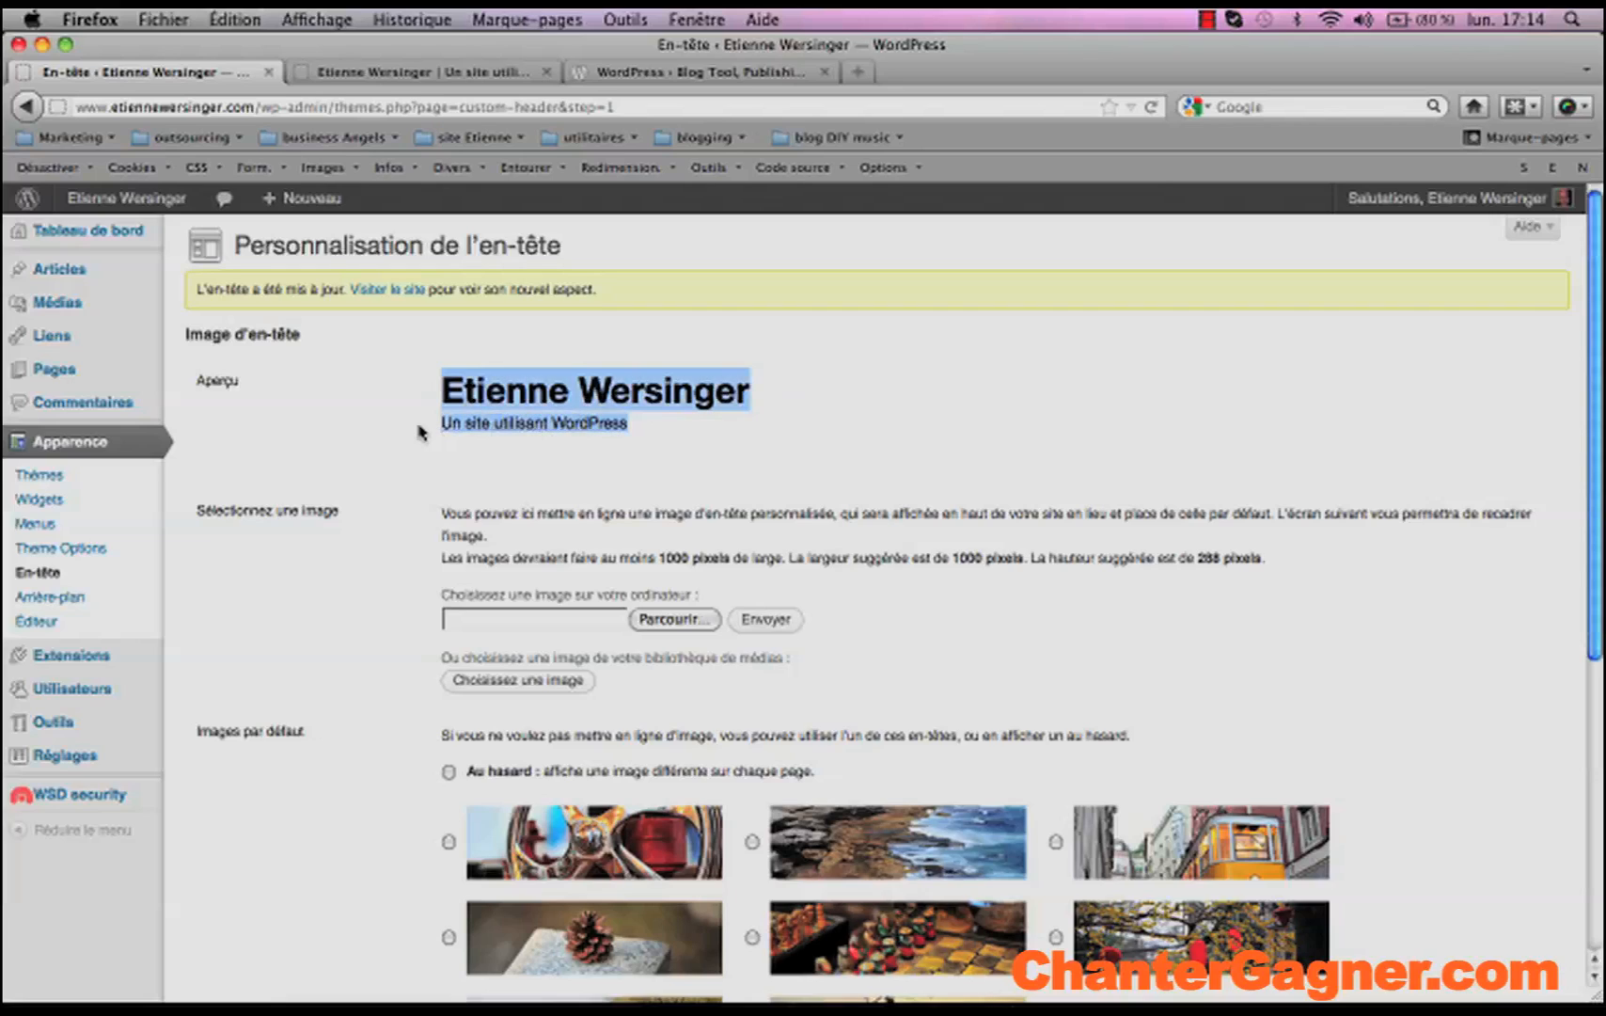
left_click(663, 440)
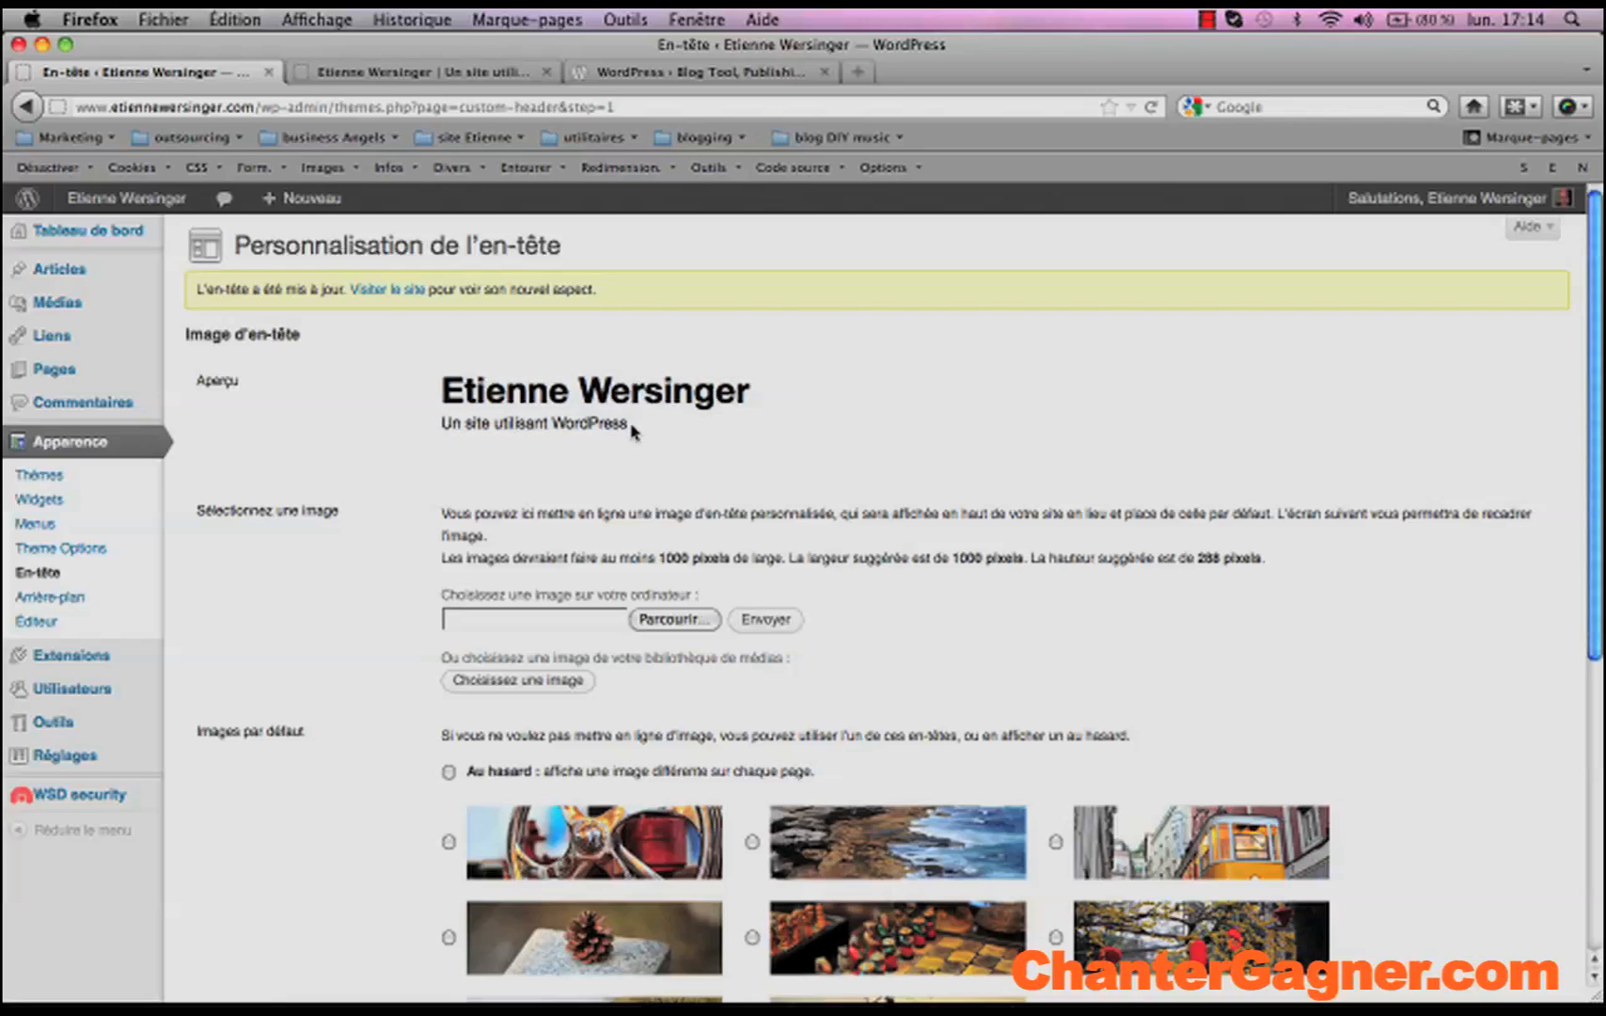
left_click_drag(632, 431, 874, 461)
left_click(452, 446)
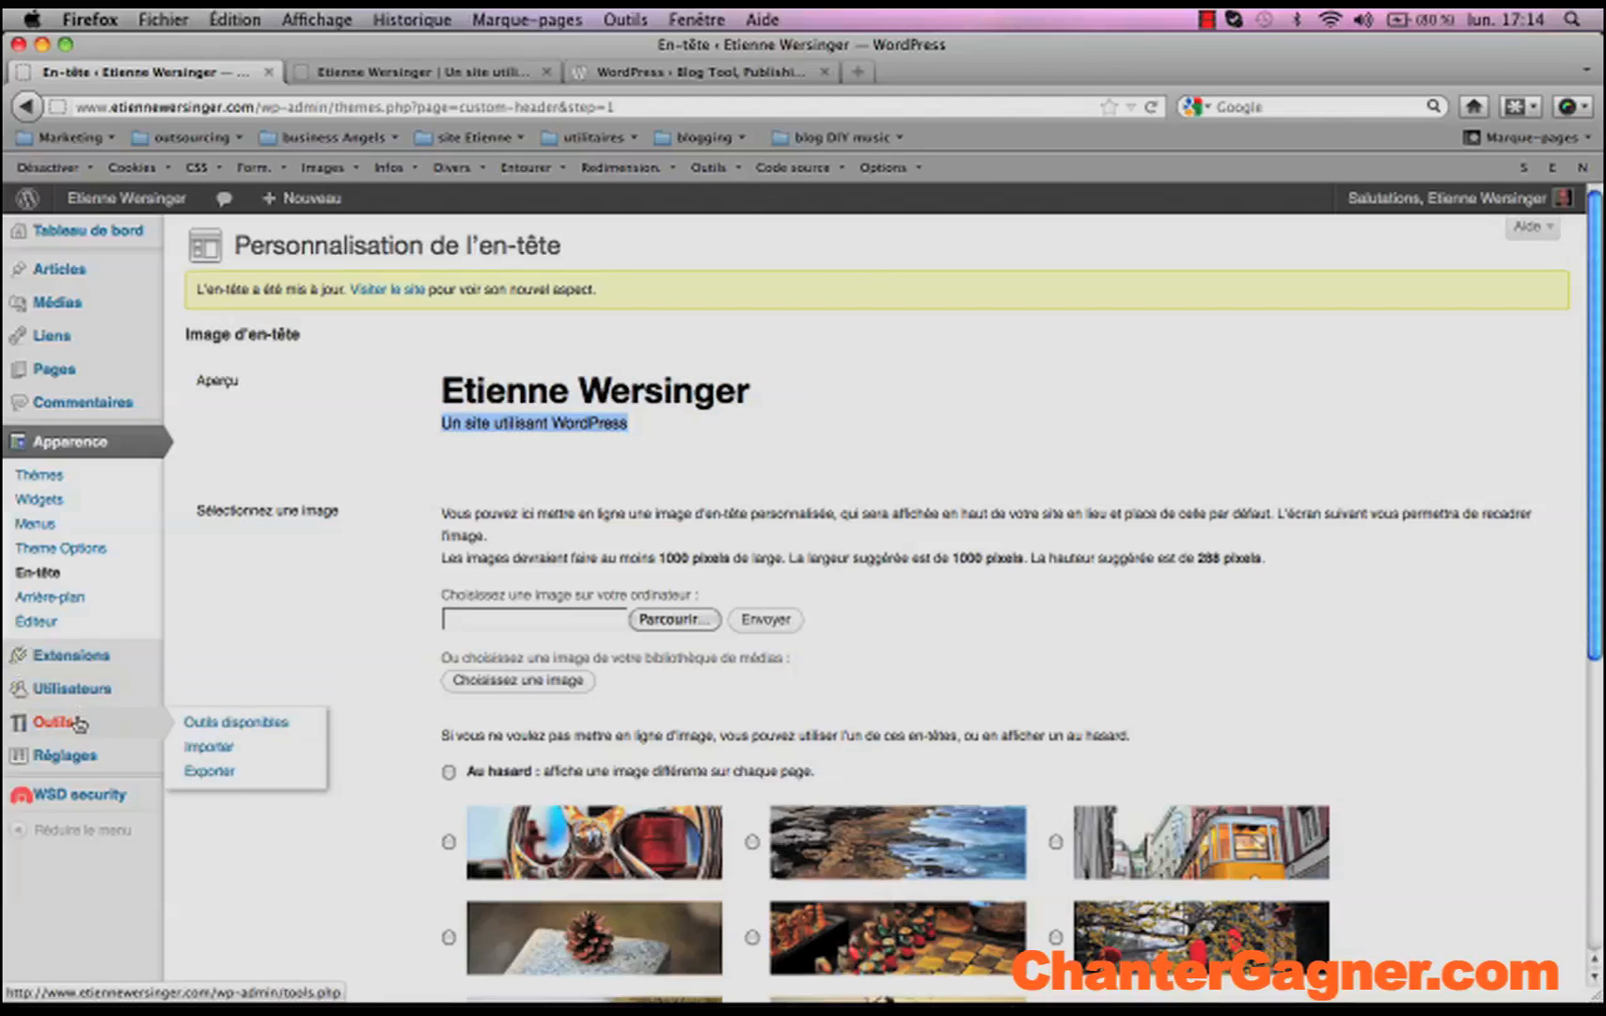
- Change the site's slogan in the general settings to "Changer le (mon) monde" and save the changes
mouse_move(80, 754)
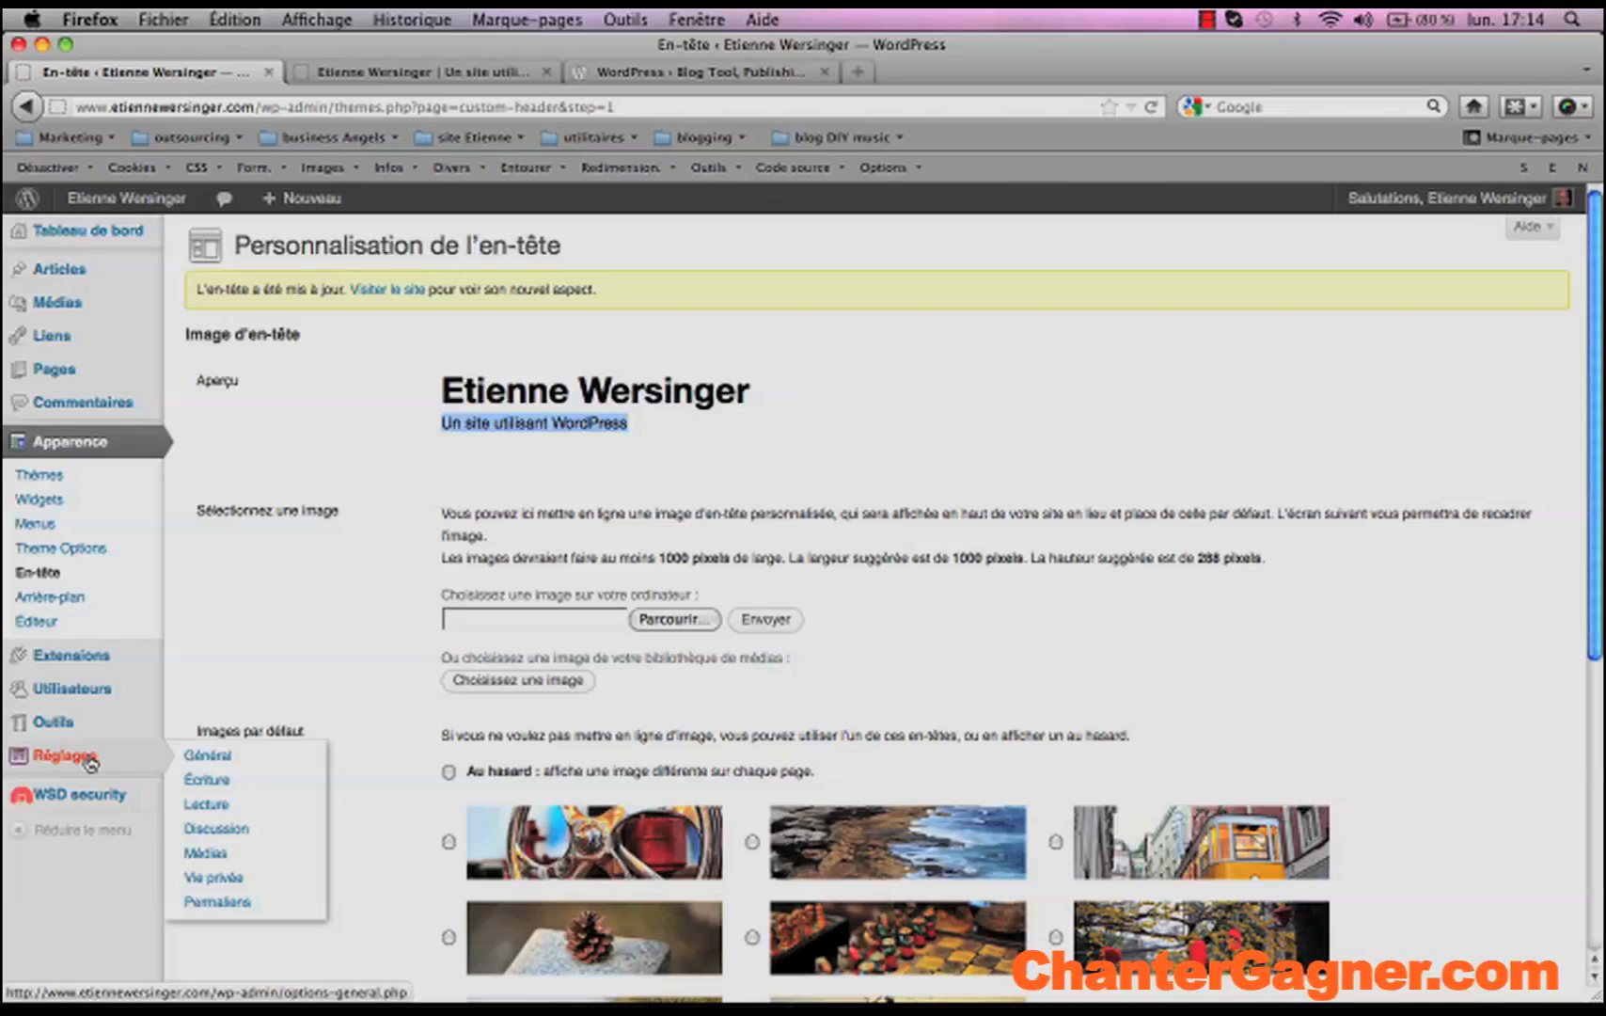
left_click(209, 755)
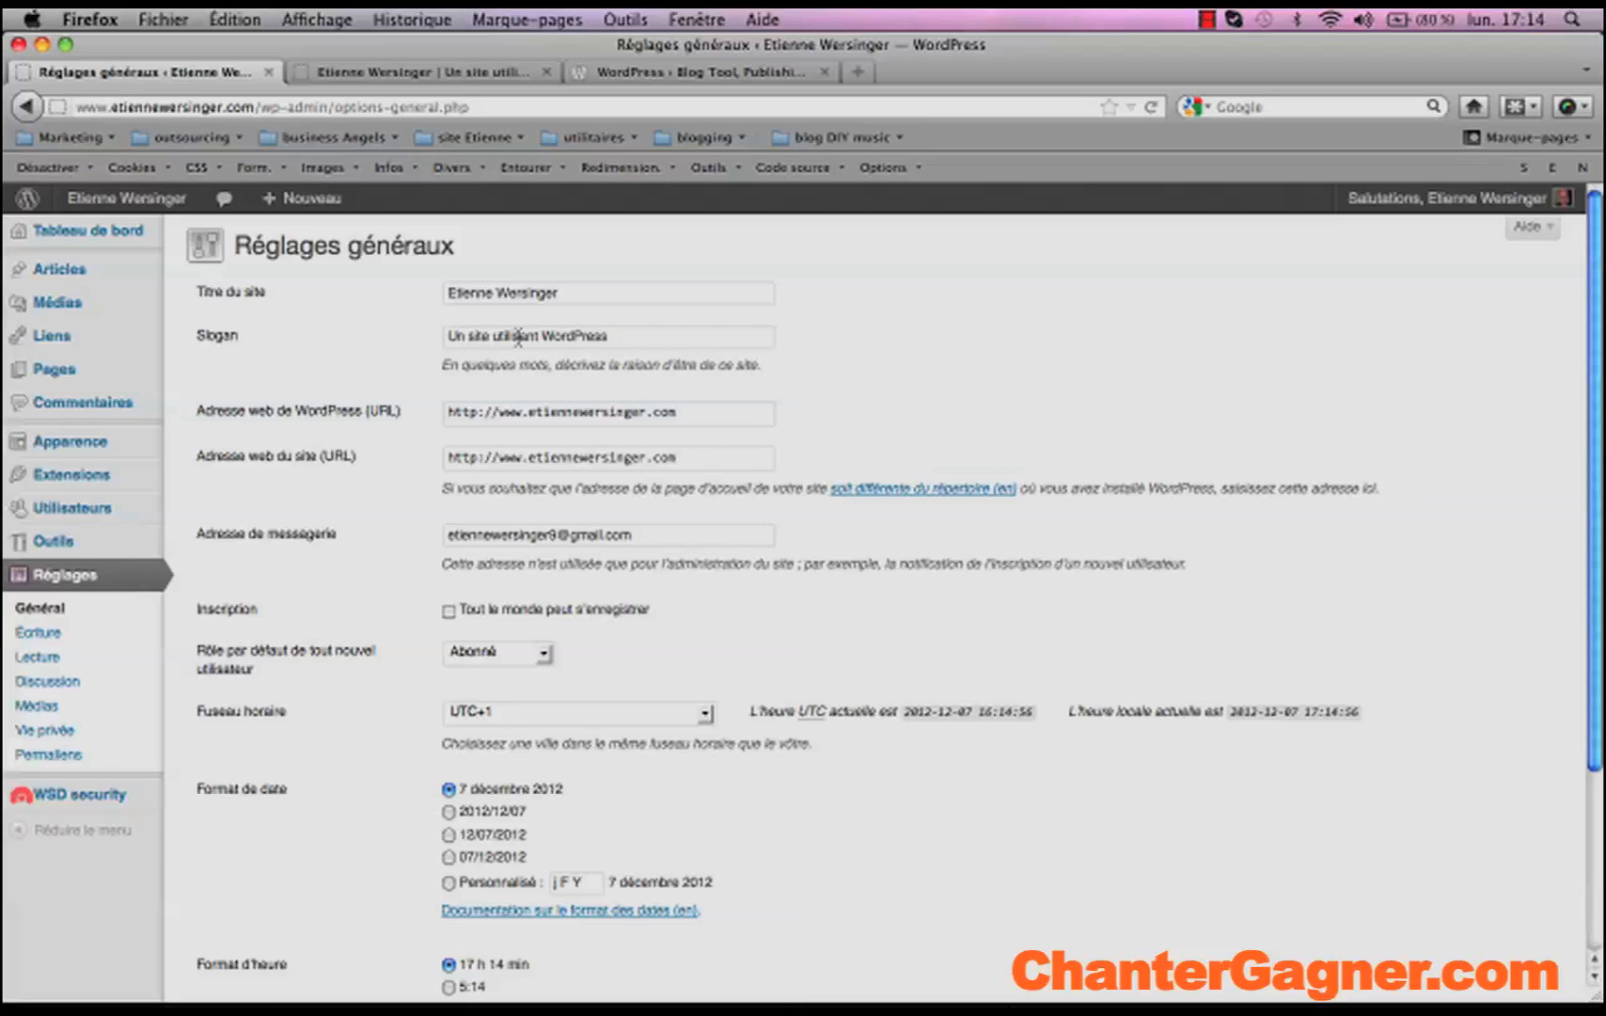
left_click_drag(621, 336, 438, 336)
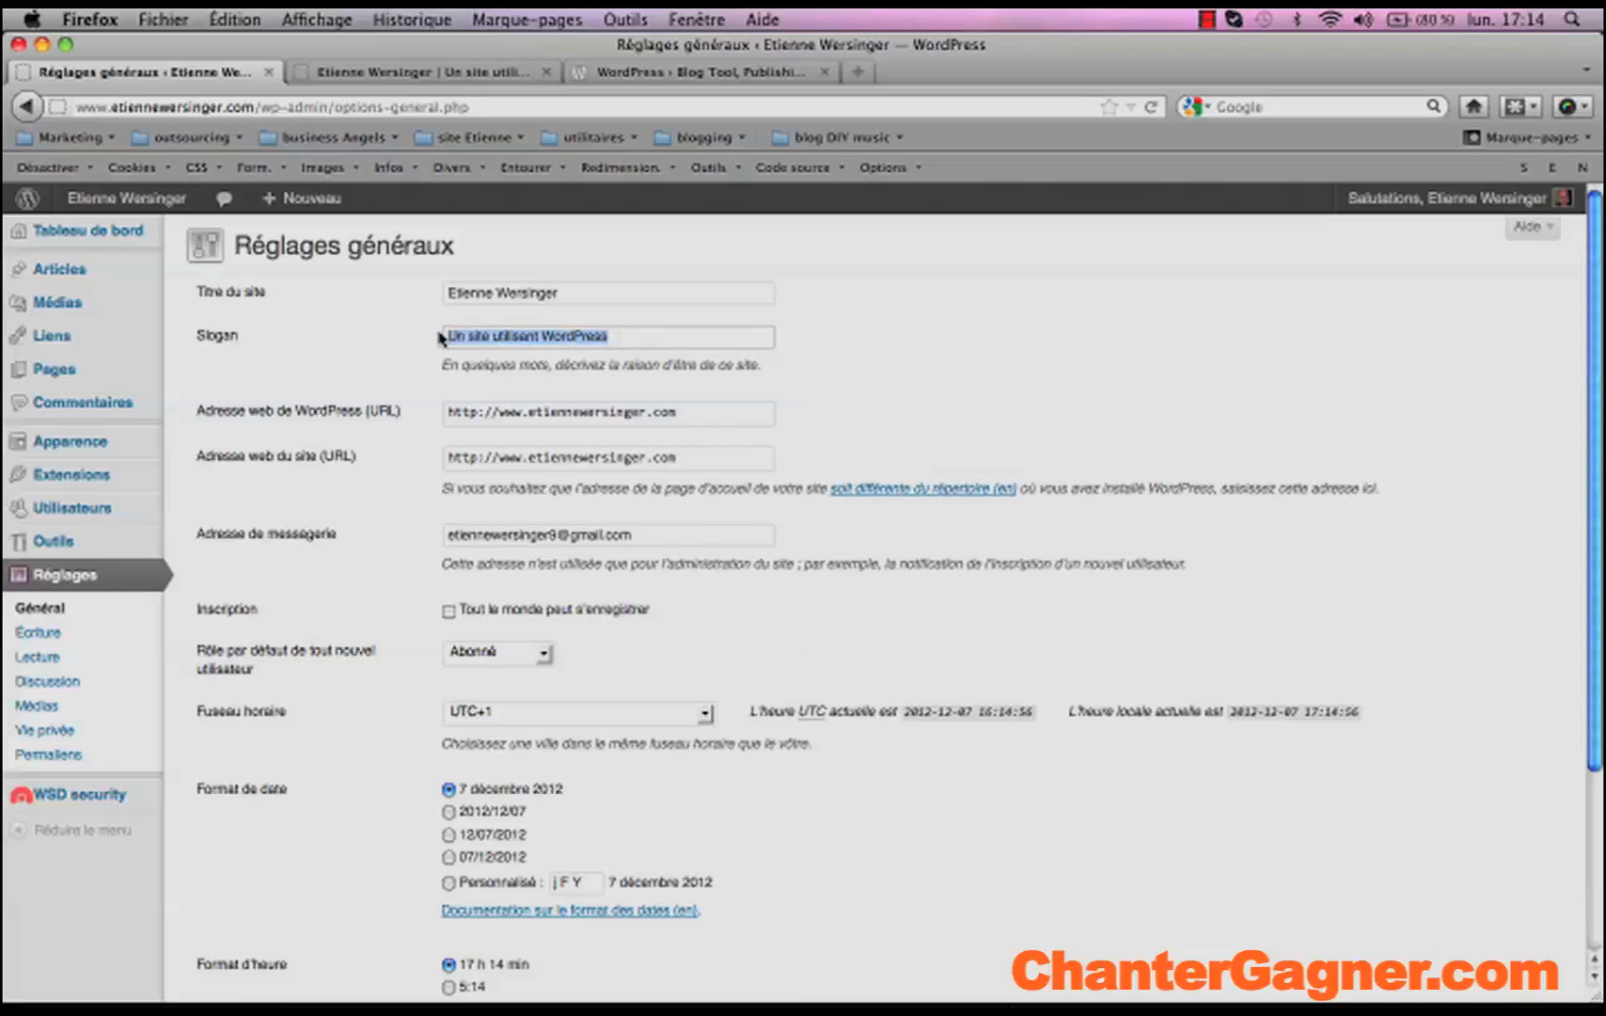
key("BackSpace")
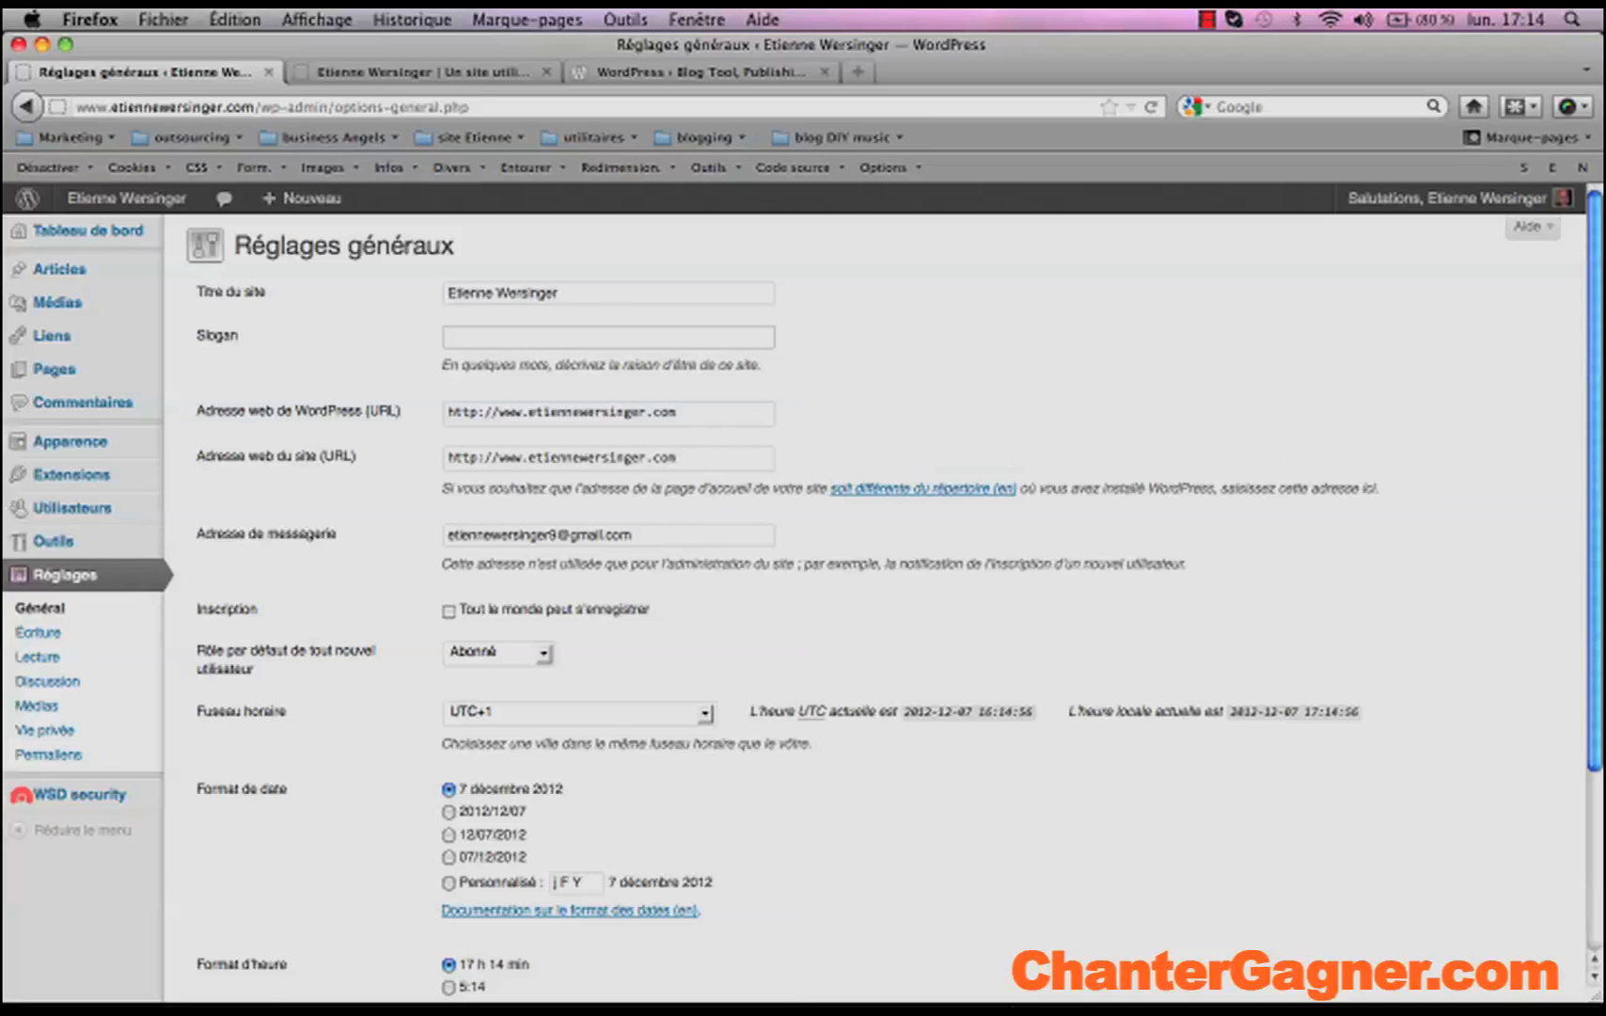
type("C")
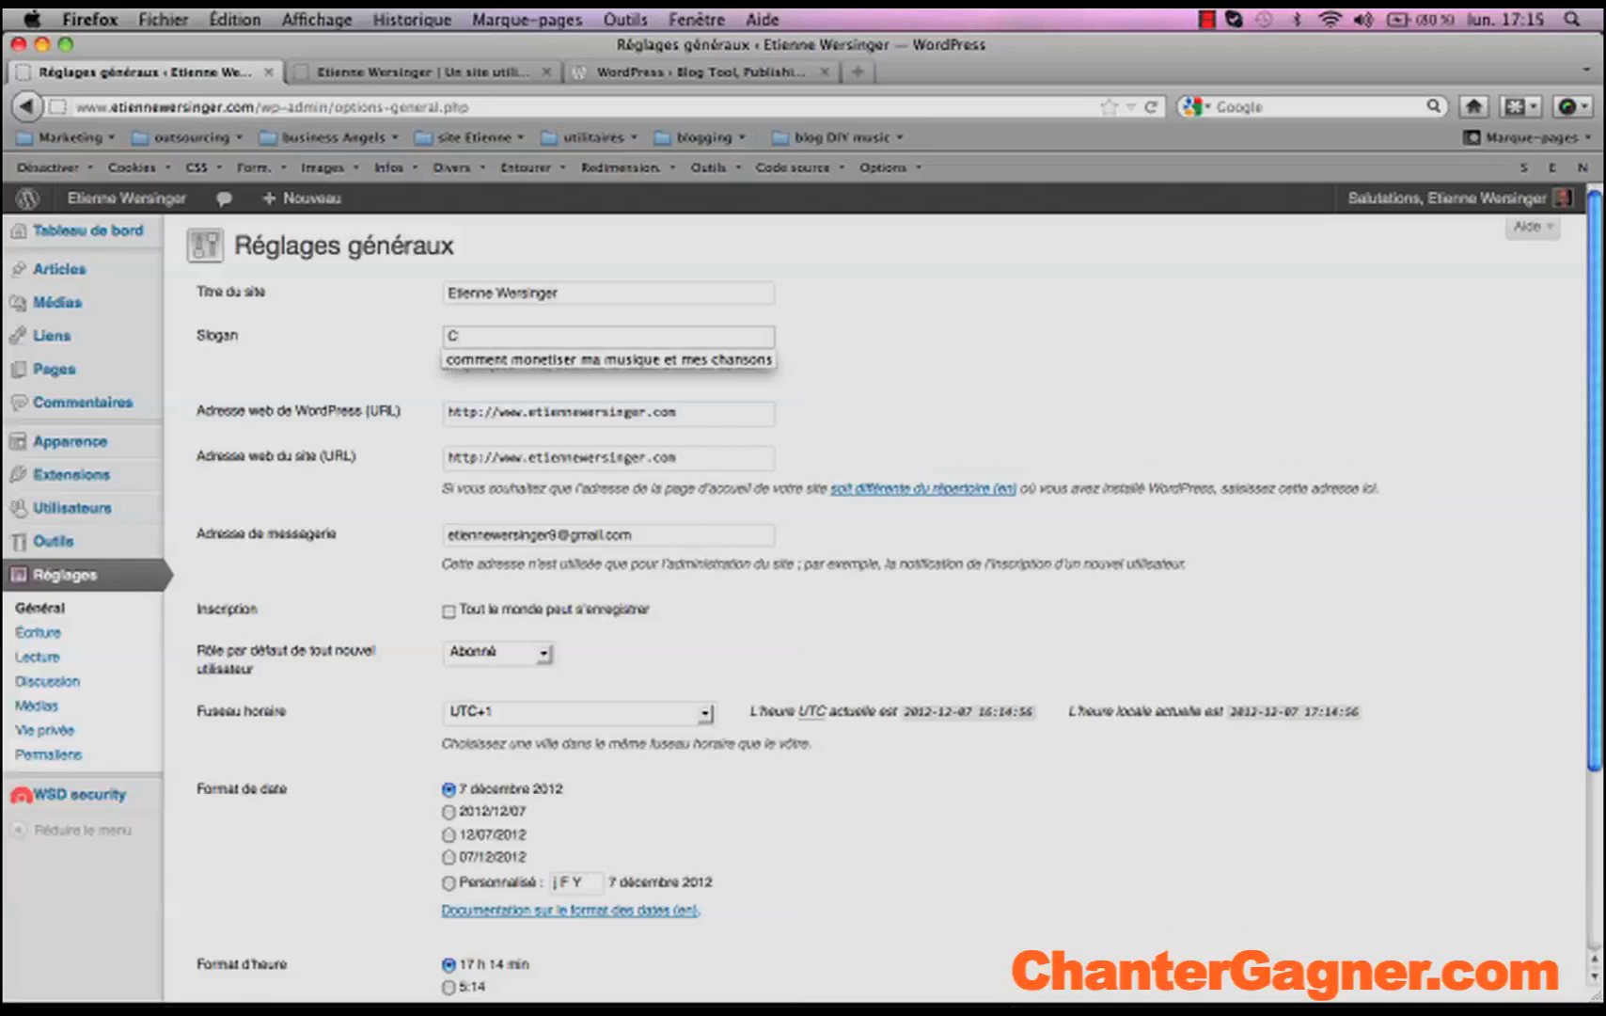
type("hanger le m")
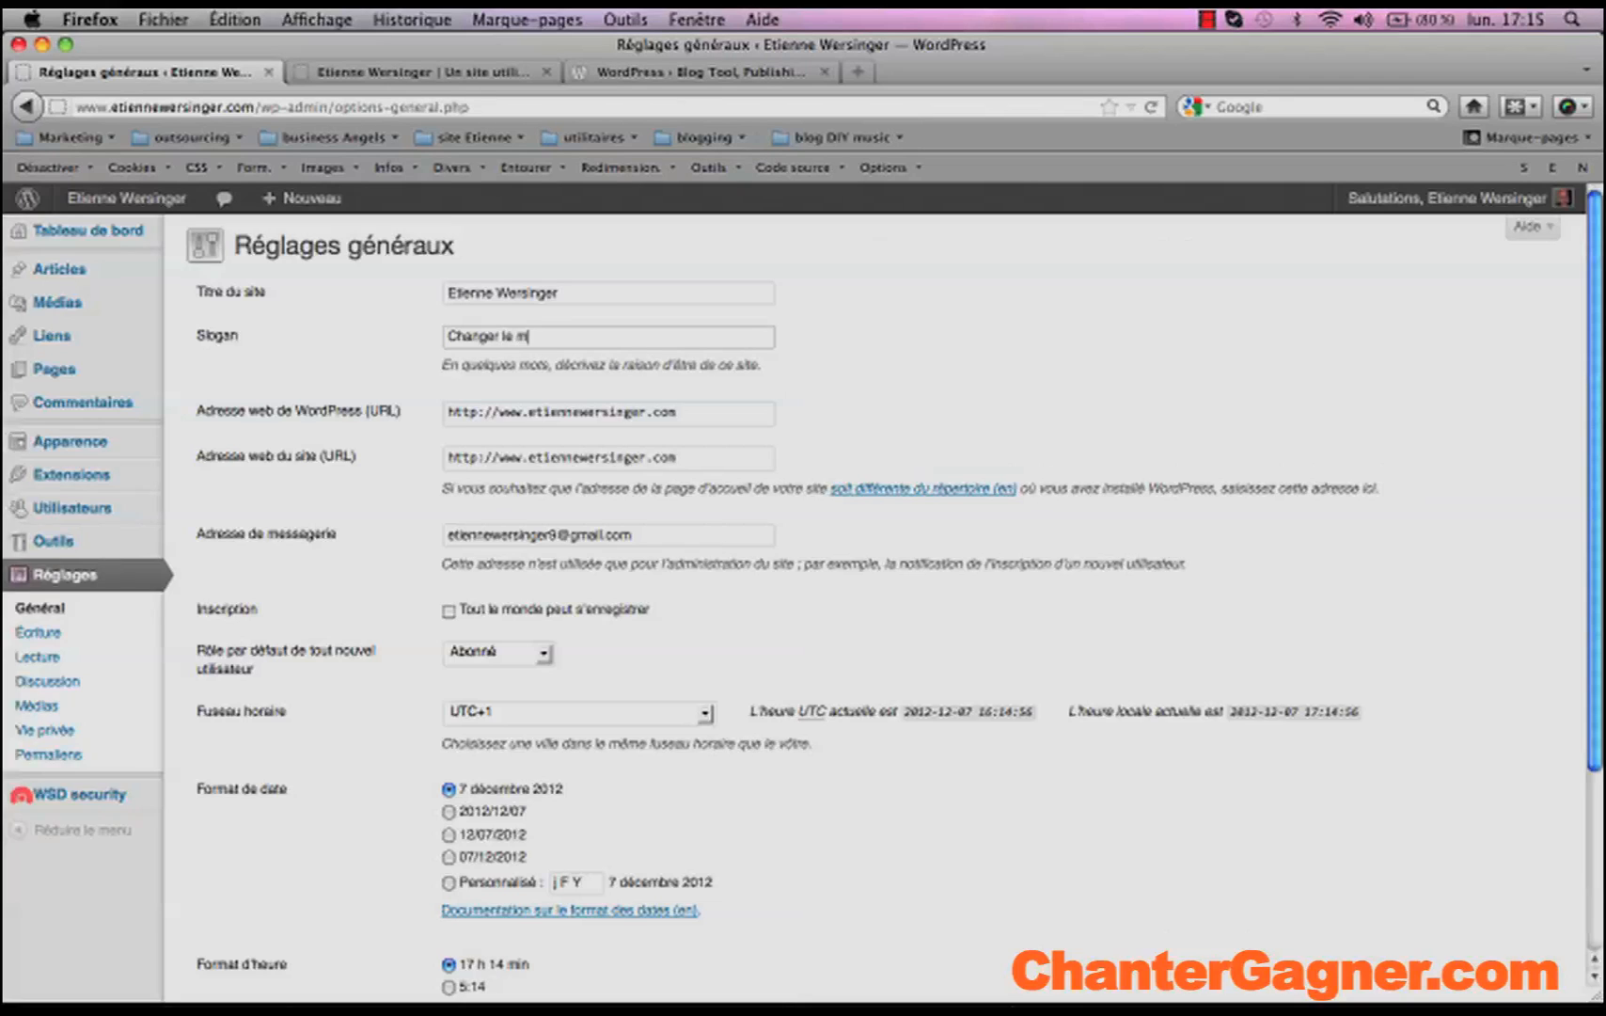
scroll(771, 807, "down", 5)
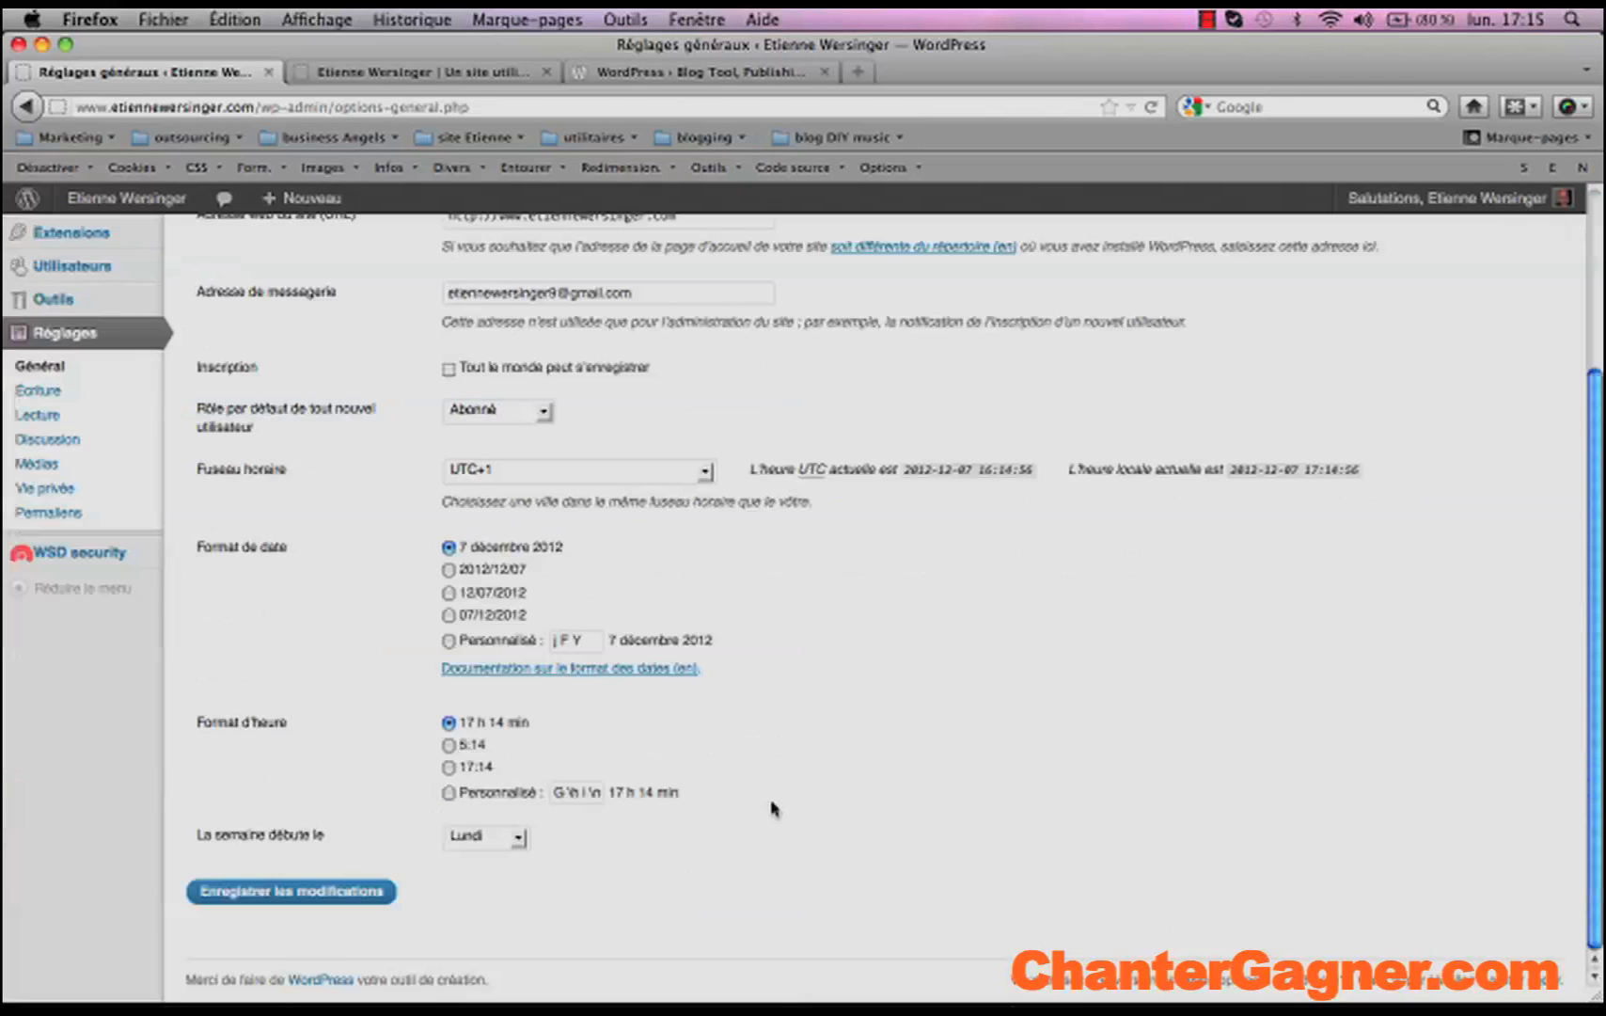
left_click(280, 893)
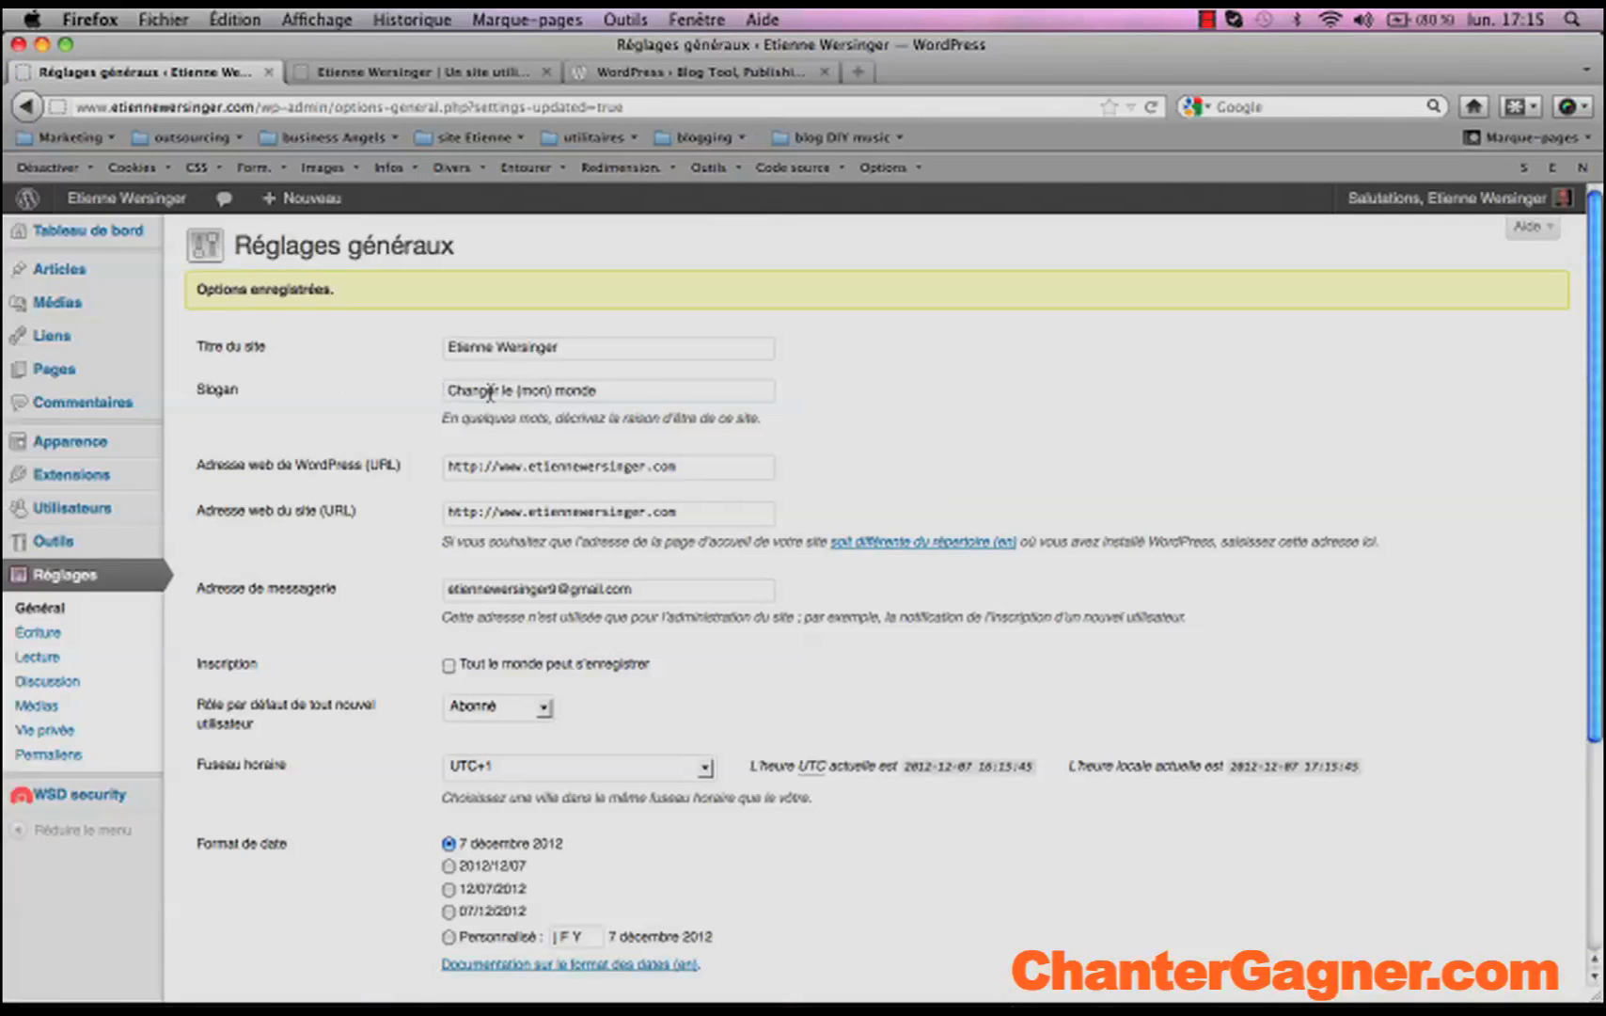
- In the permalink settings, choose the custom structure (Structure personnalisée) with the value /%postname%/ and save the changes
scroll(637, 380, "down", 3)
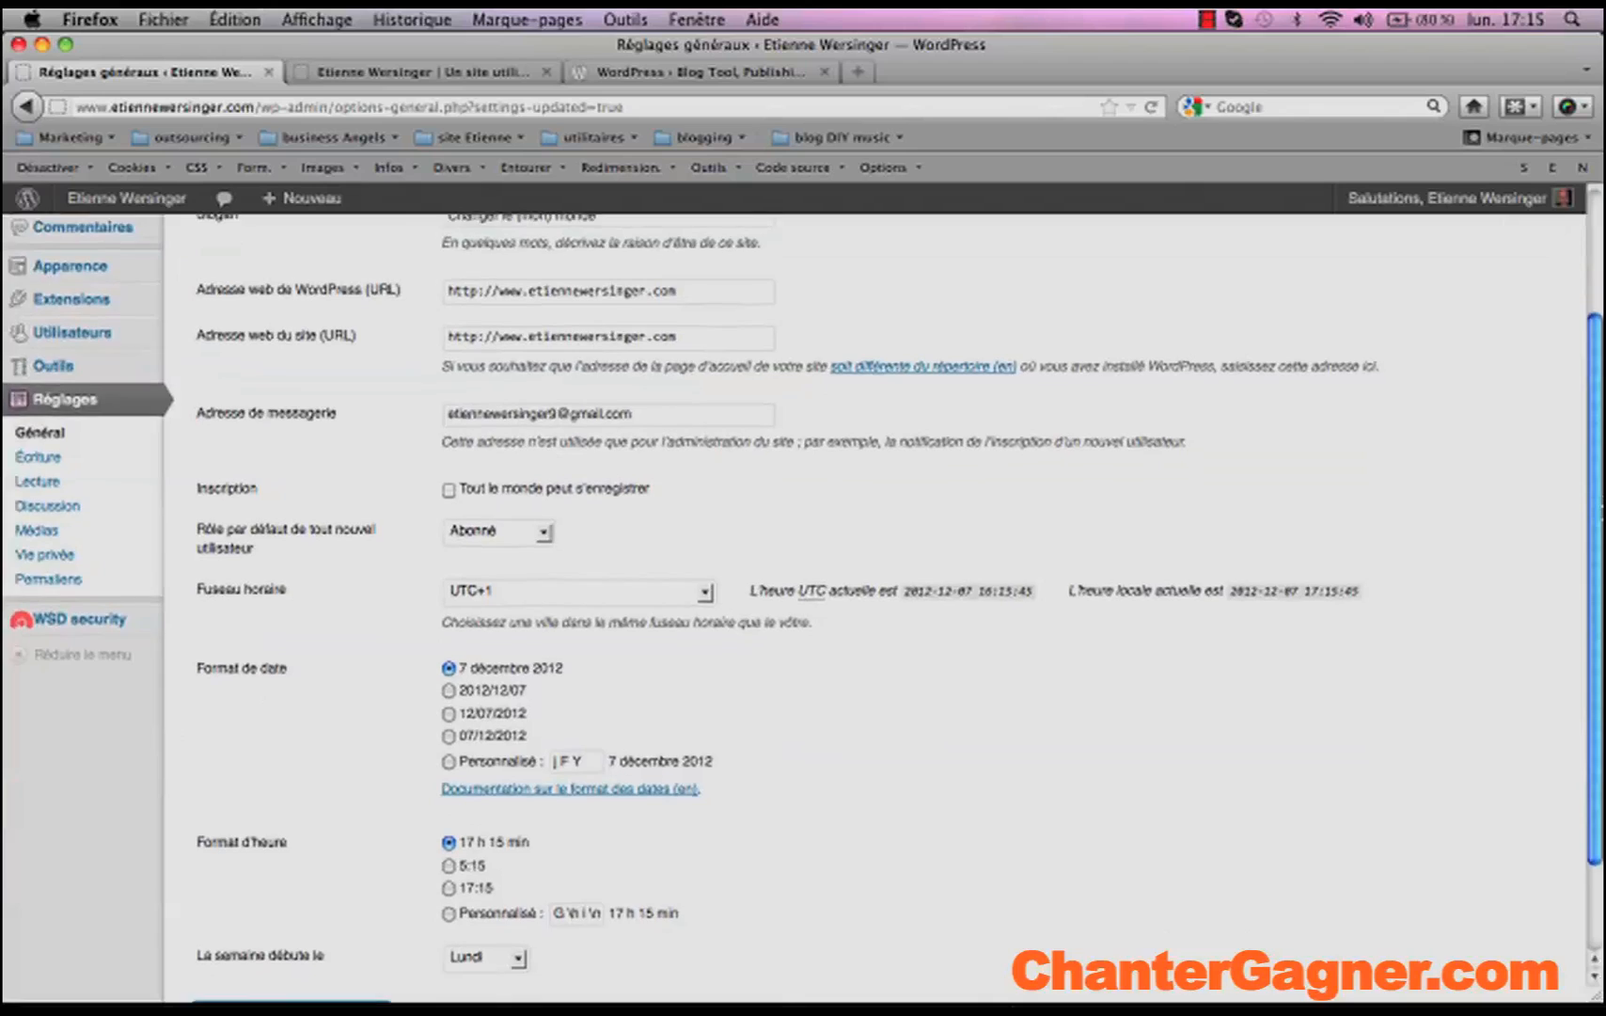
scroll(803, 607, "down", 2)
scroll(803, 608, "up", 4)
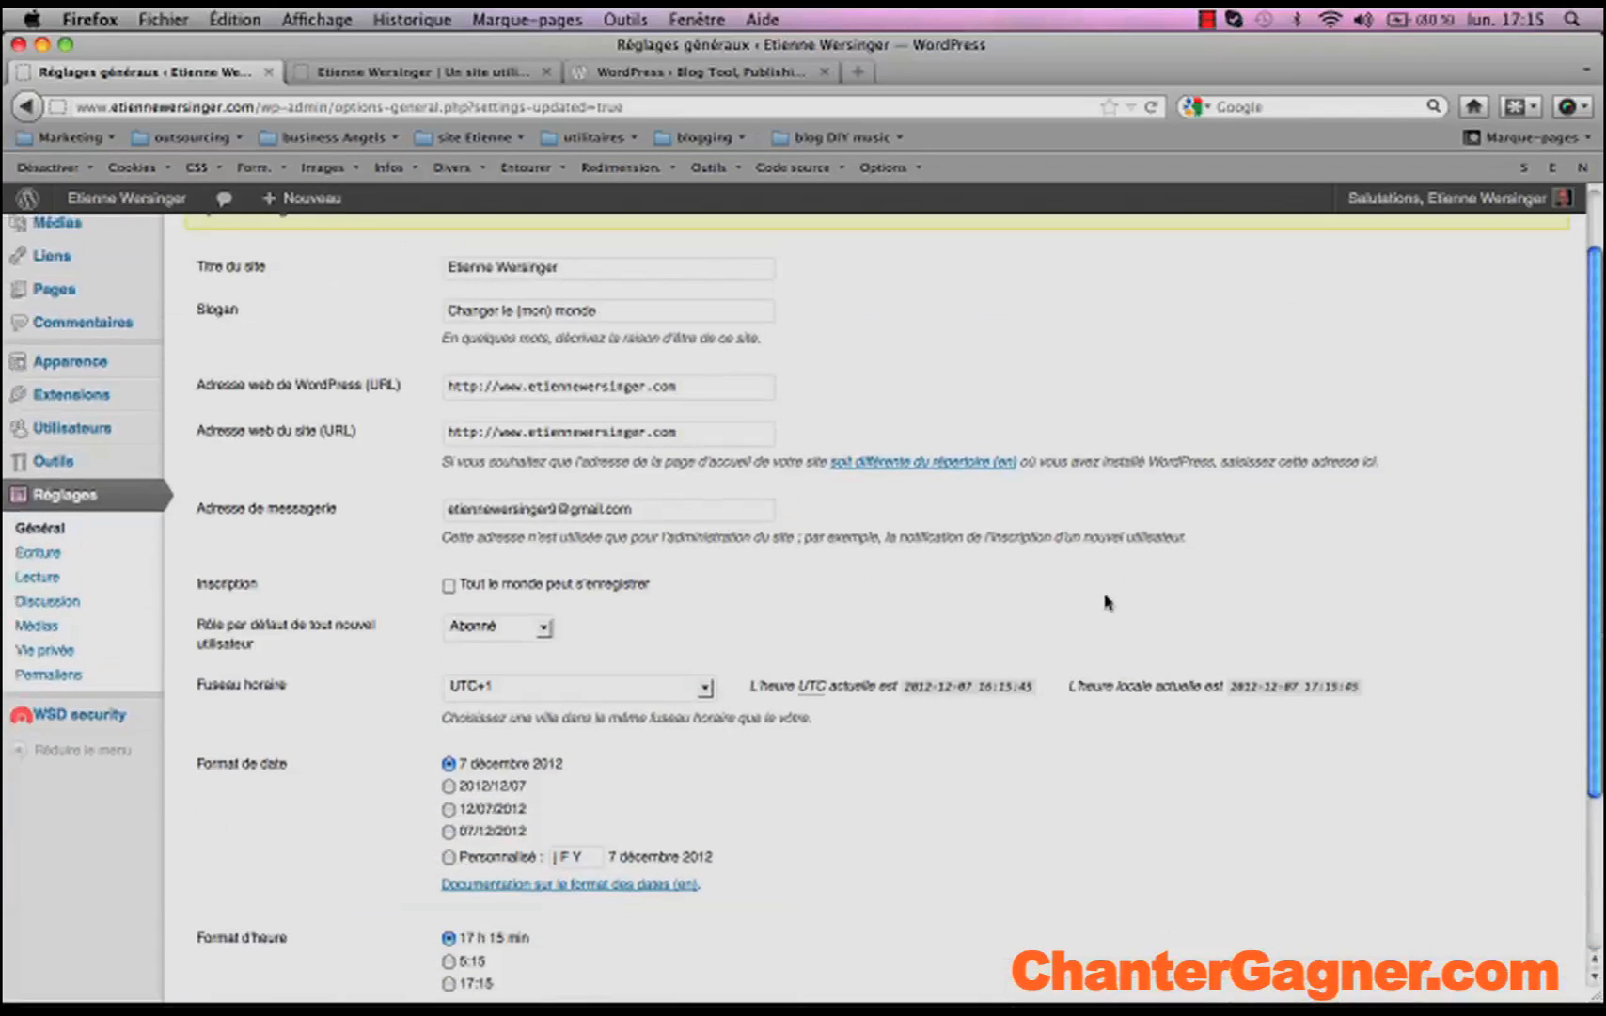
left_click(74, 681)
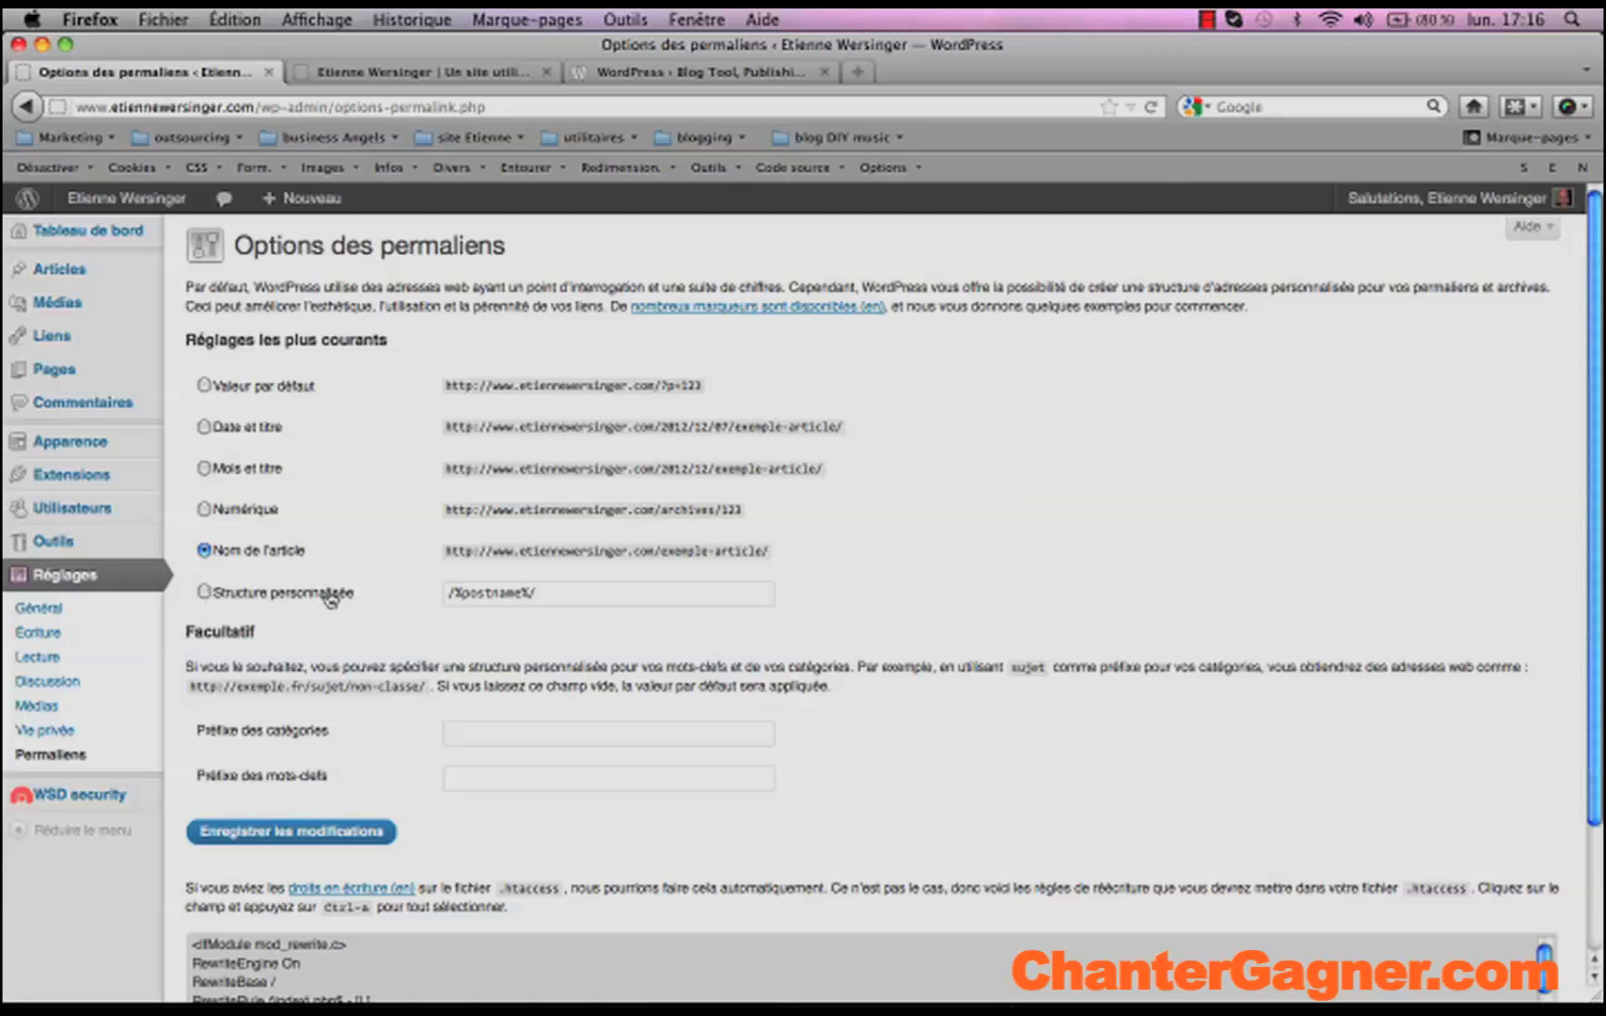
left_click(205, 593)
left_click_drag(555, 594, 308, 600)
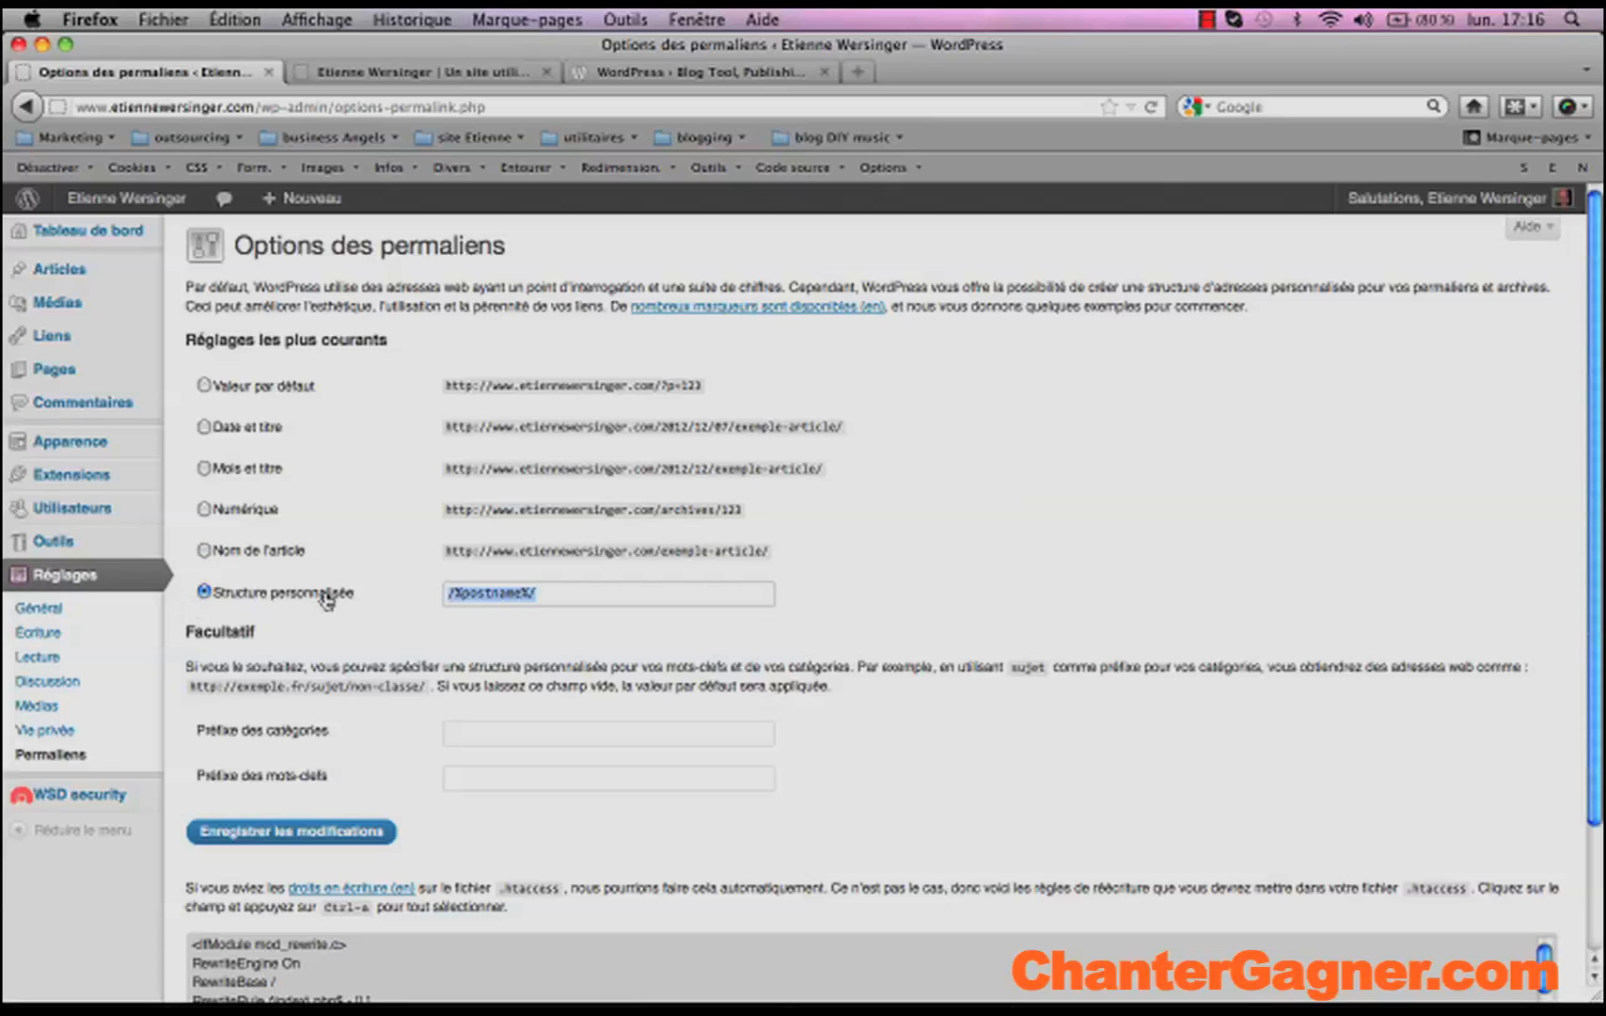
type("/")
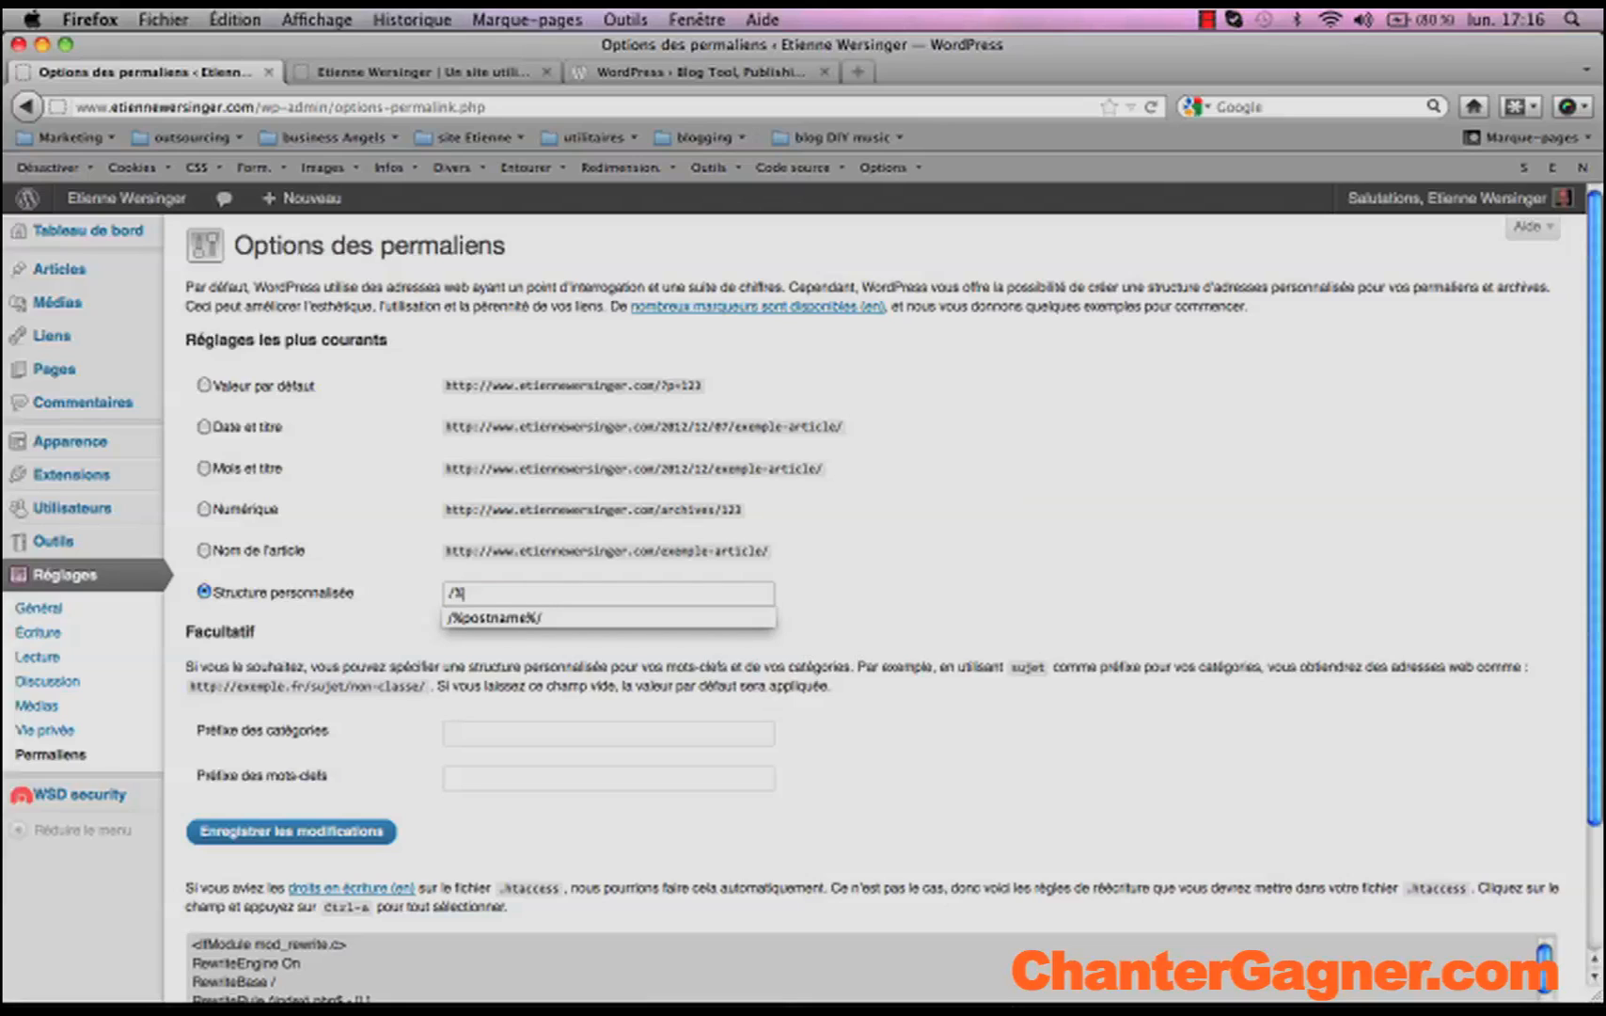
type("%postname%/")
left_click(851, 578)
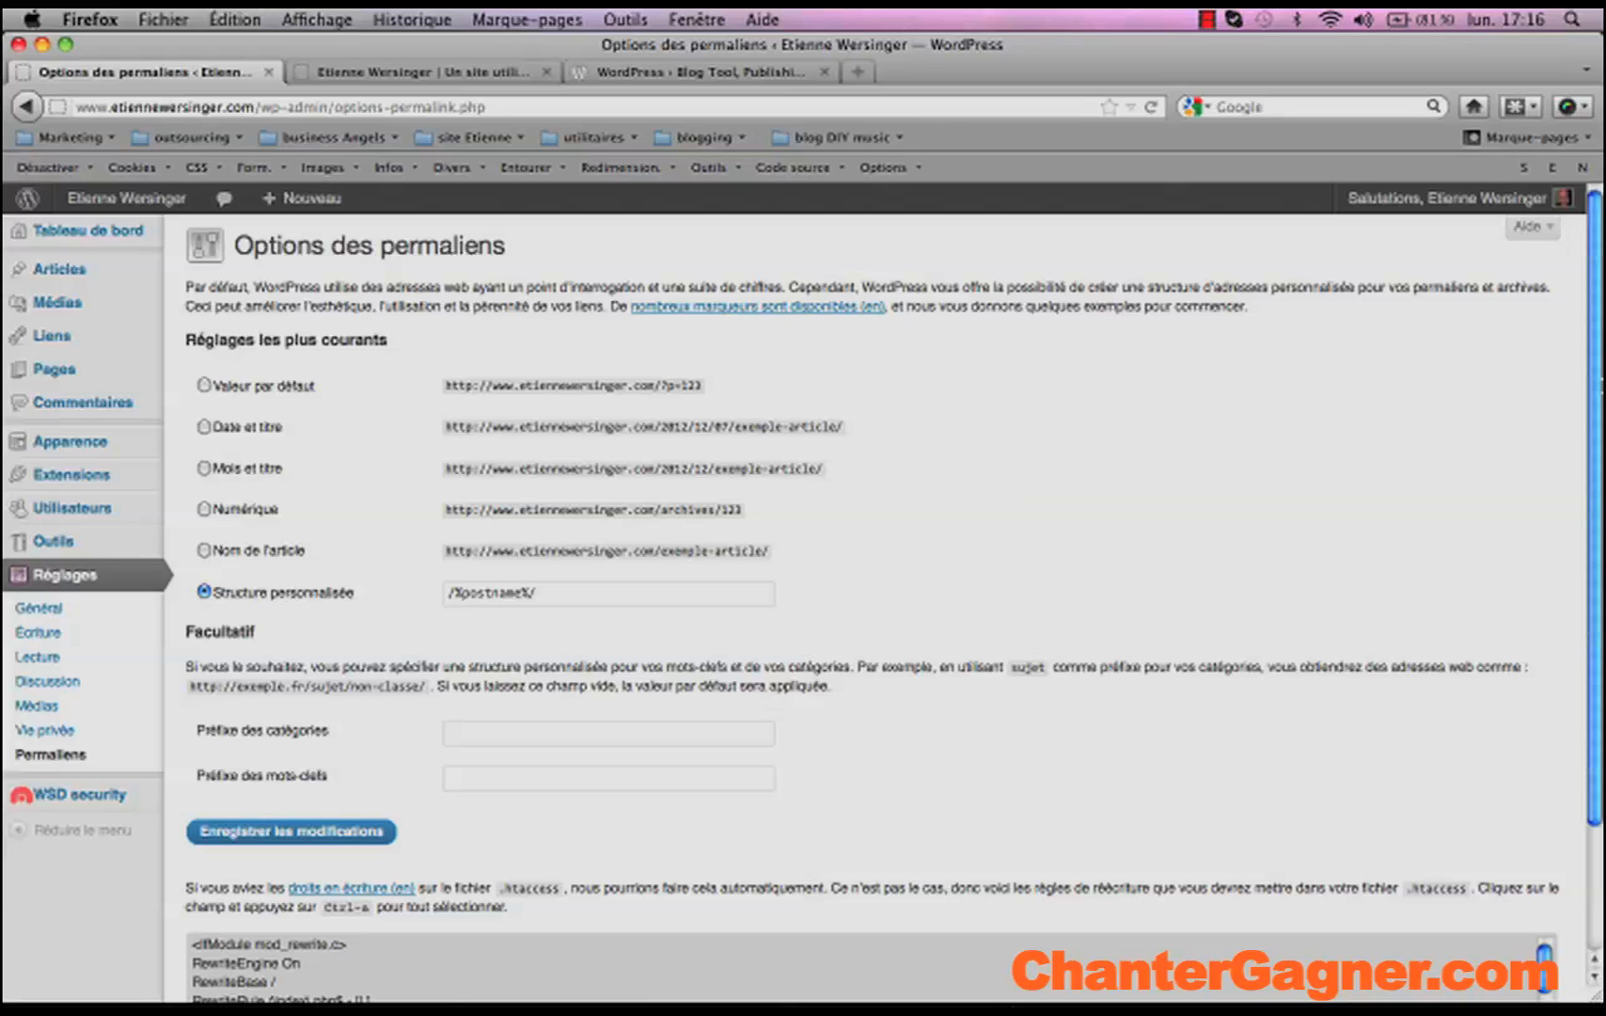
scroll(1599, 385, "down", 3)
scroll(504, 846, "up", 3)
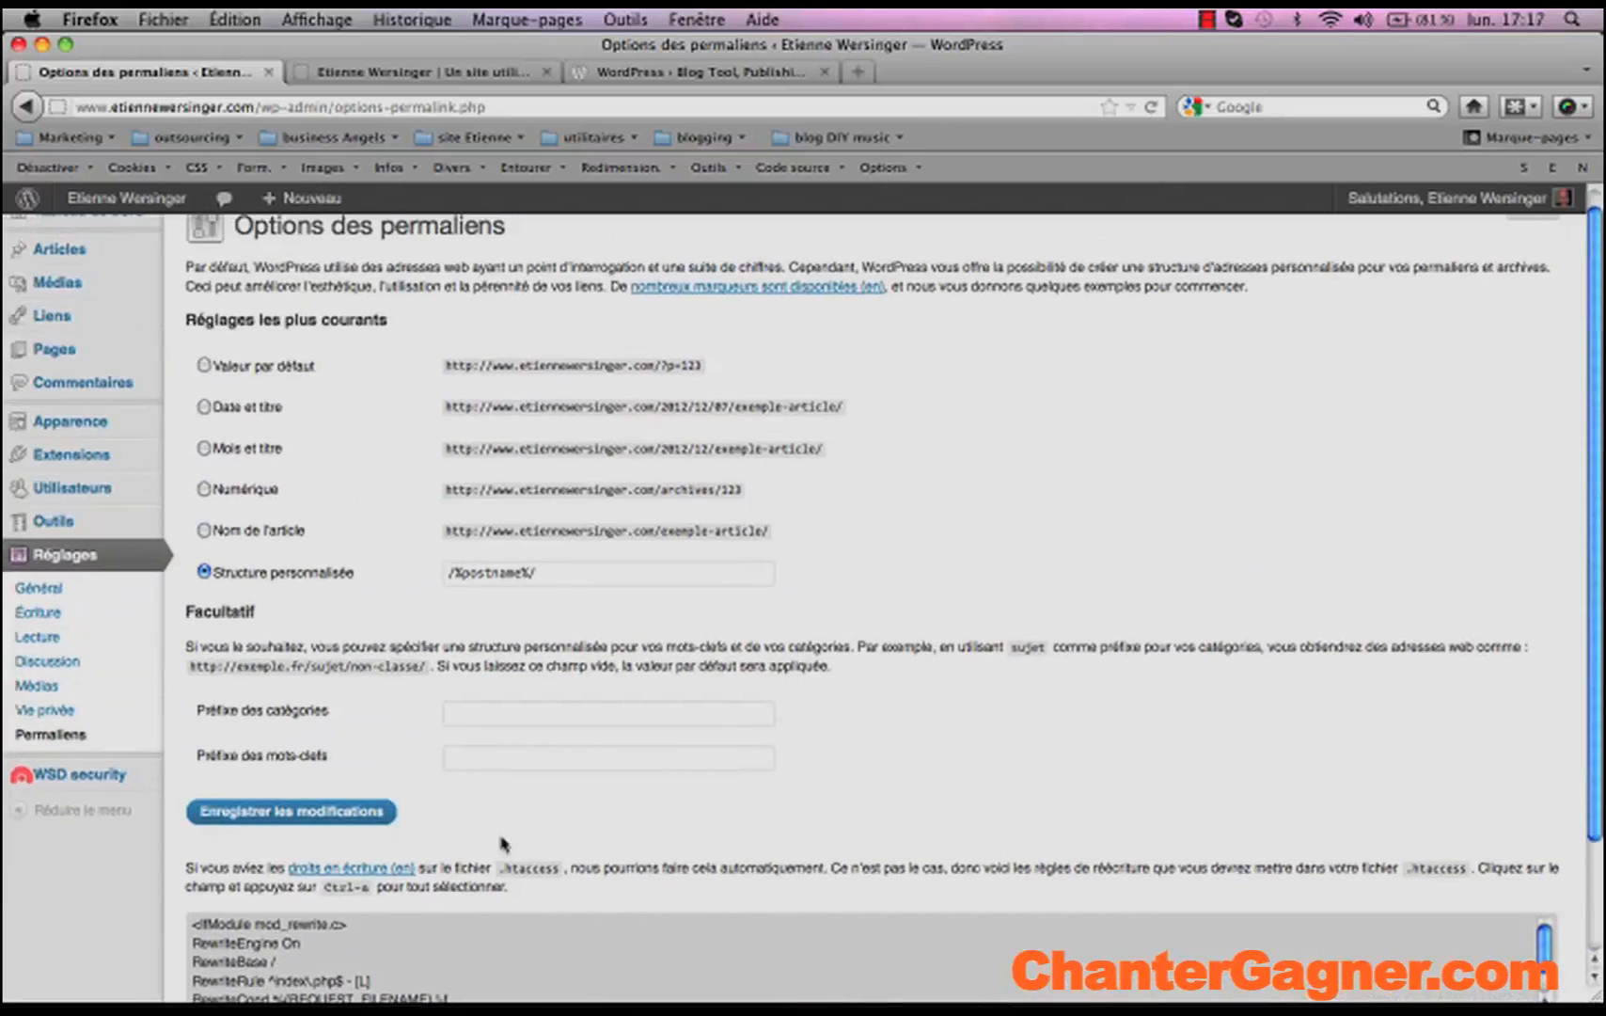
left_click(284, 812)
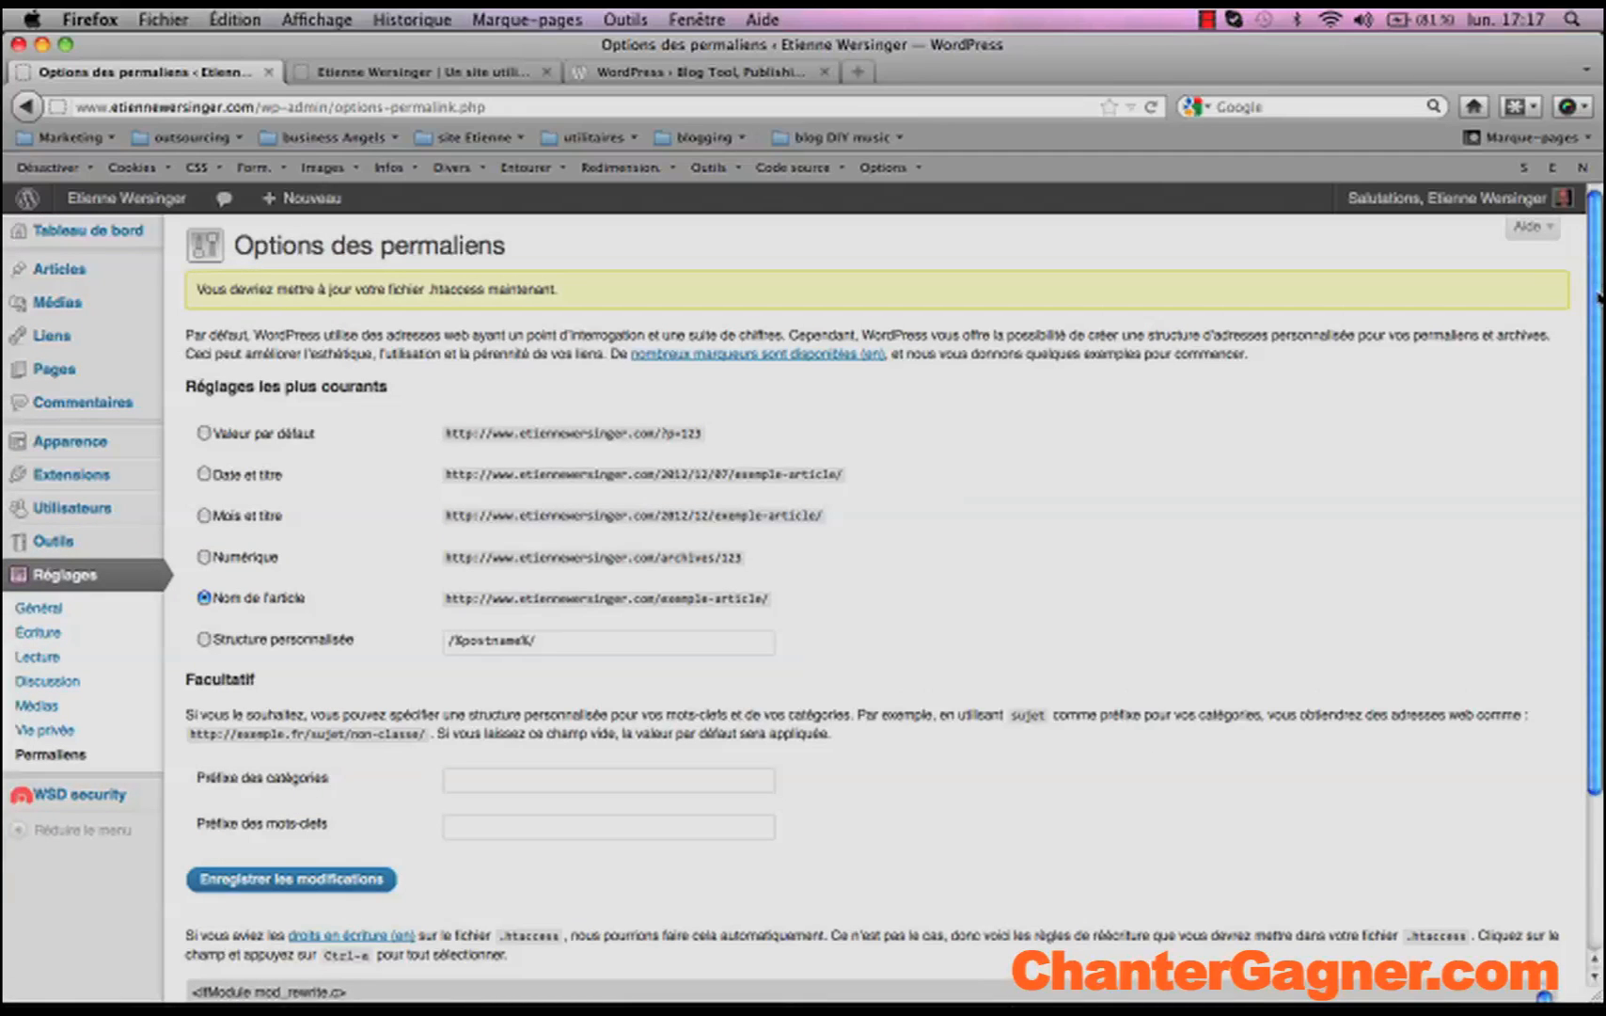
mouse_move(1599, 299)
left_mouse_down()
mouse_move(1596, 450)
mouse_move(1603, 286)
left_mouse_up()
- Search the WordPress.org themes directory for "mystique", looking over the featured themes first
left_click(699, 75)
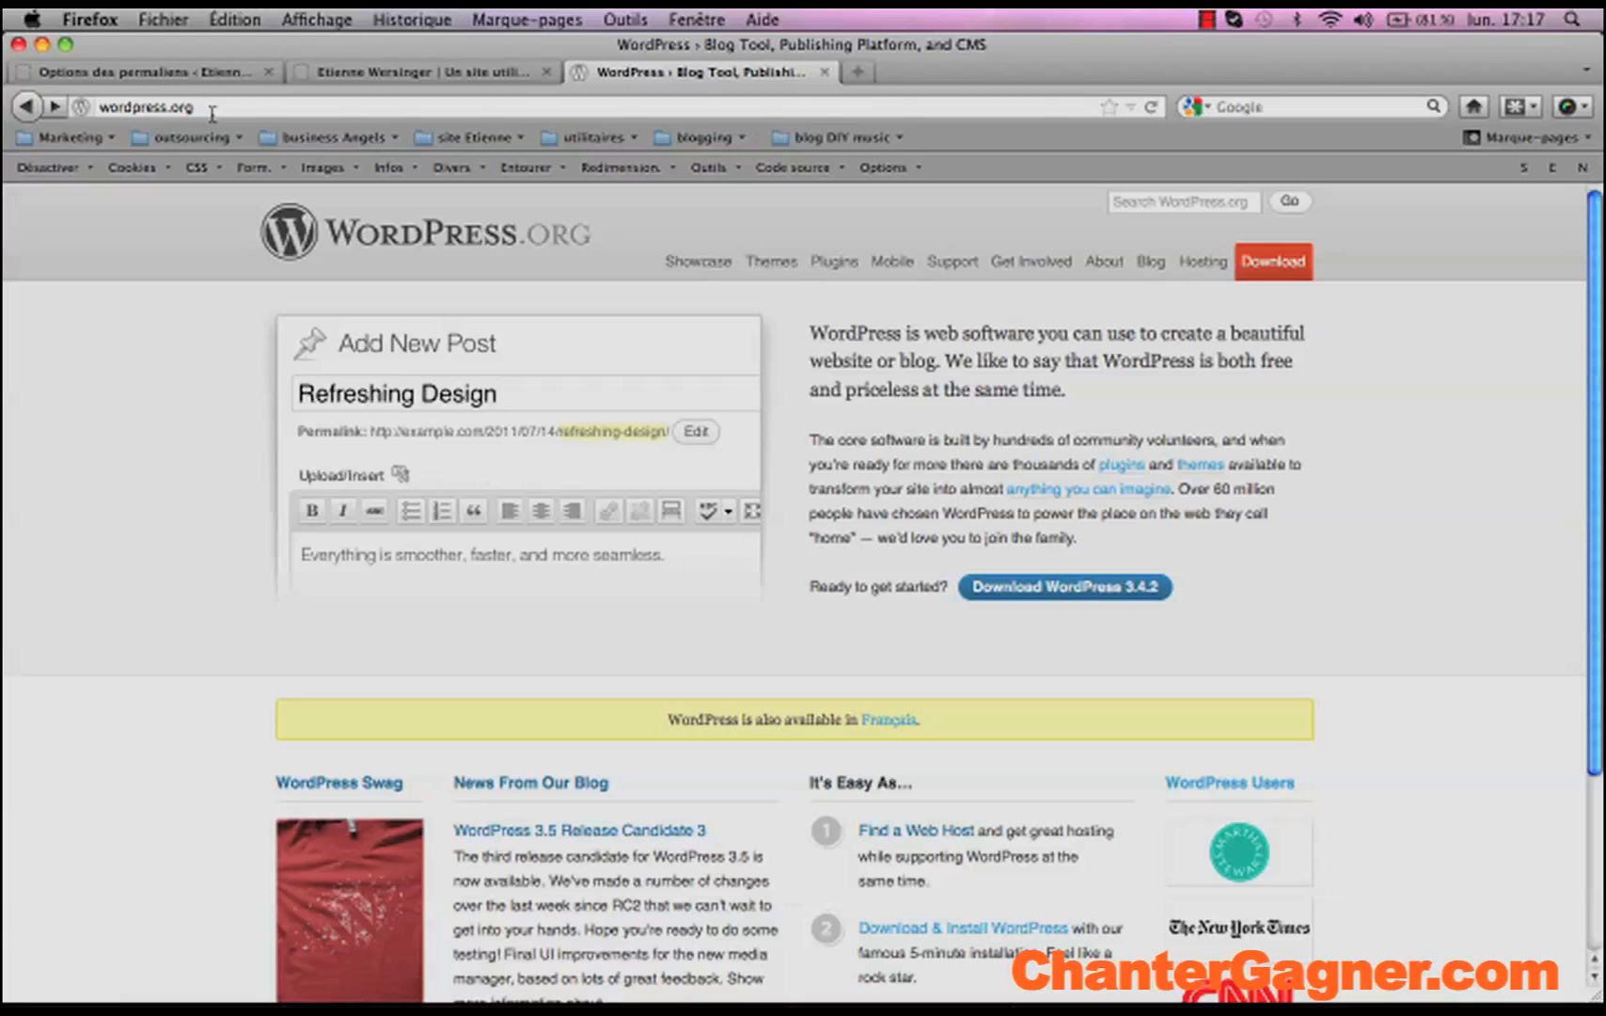
left_click(773, 263)
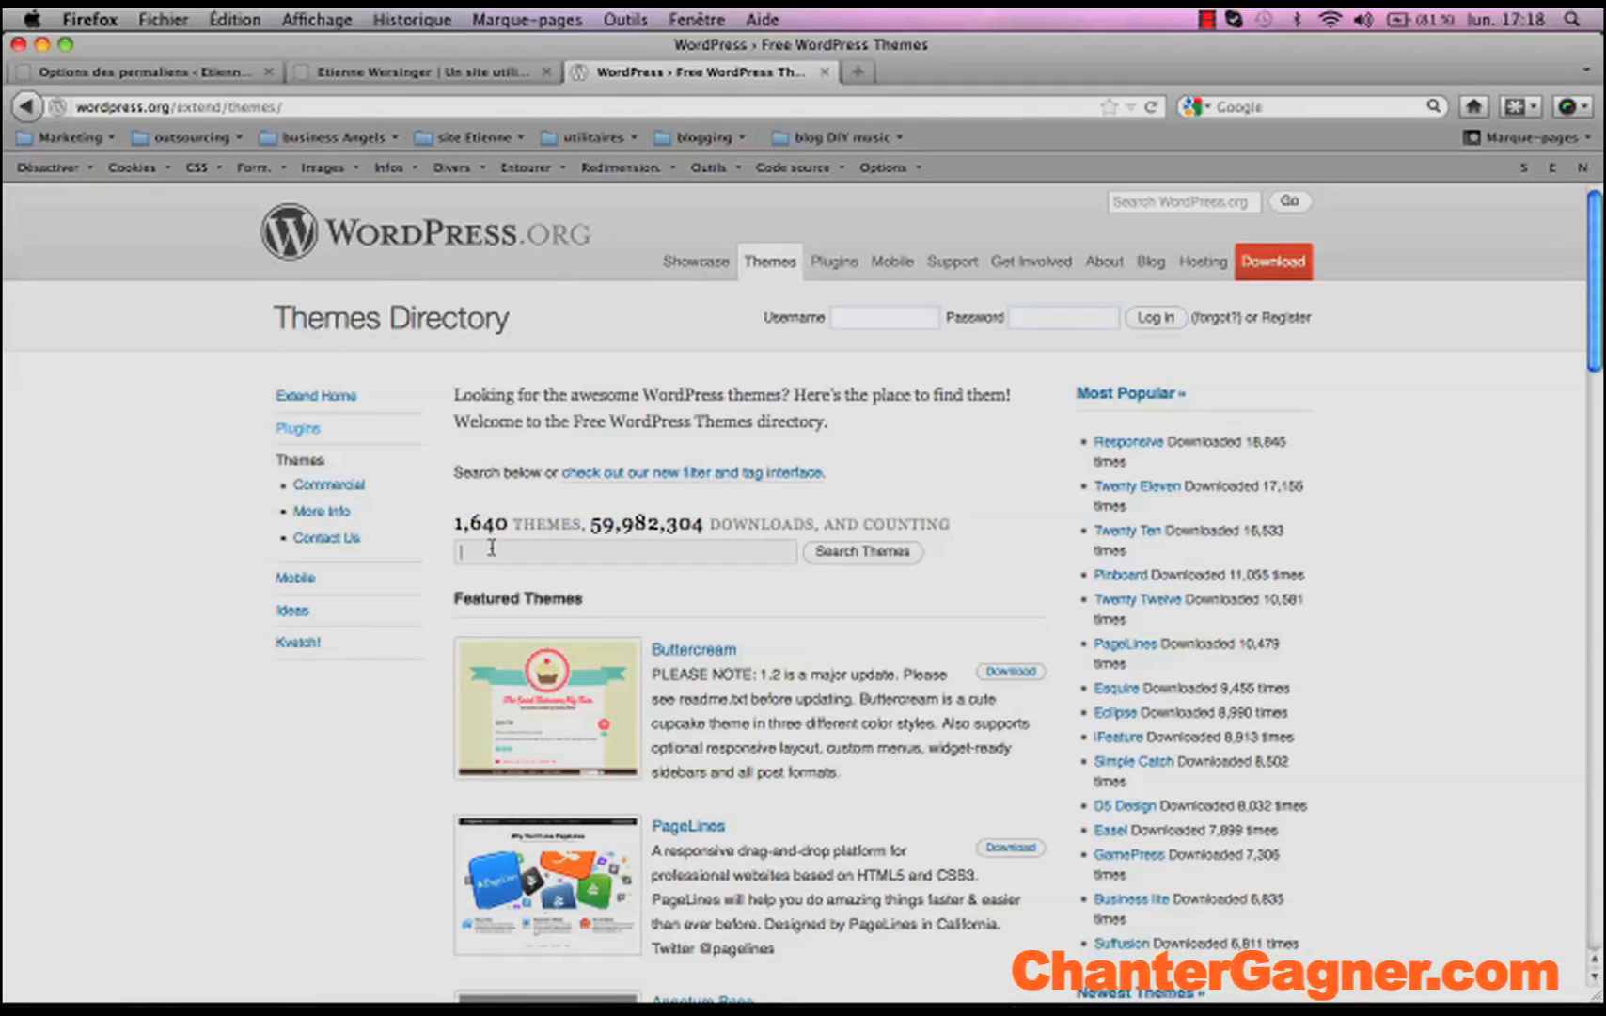
type("mystique")
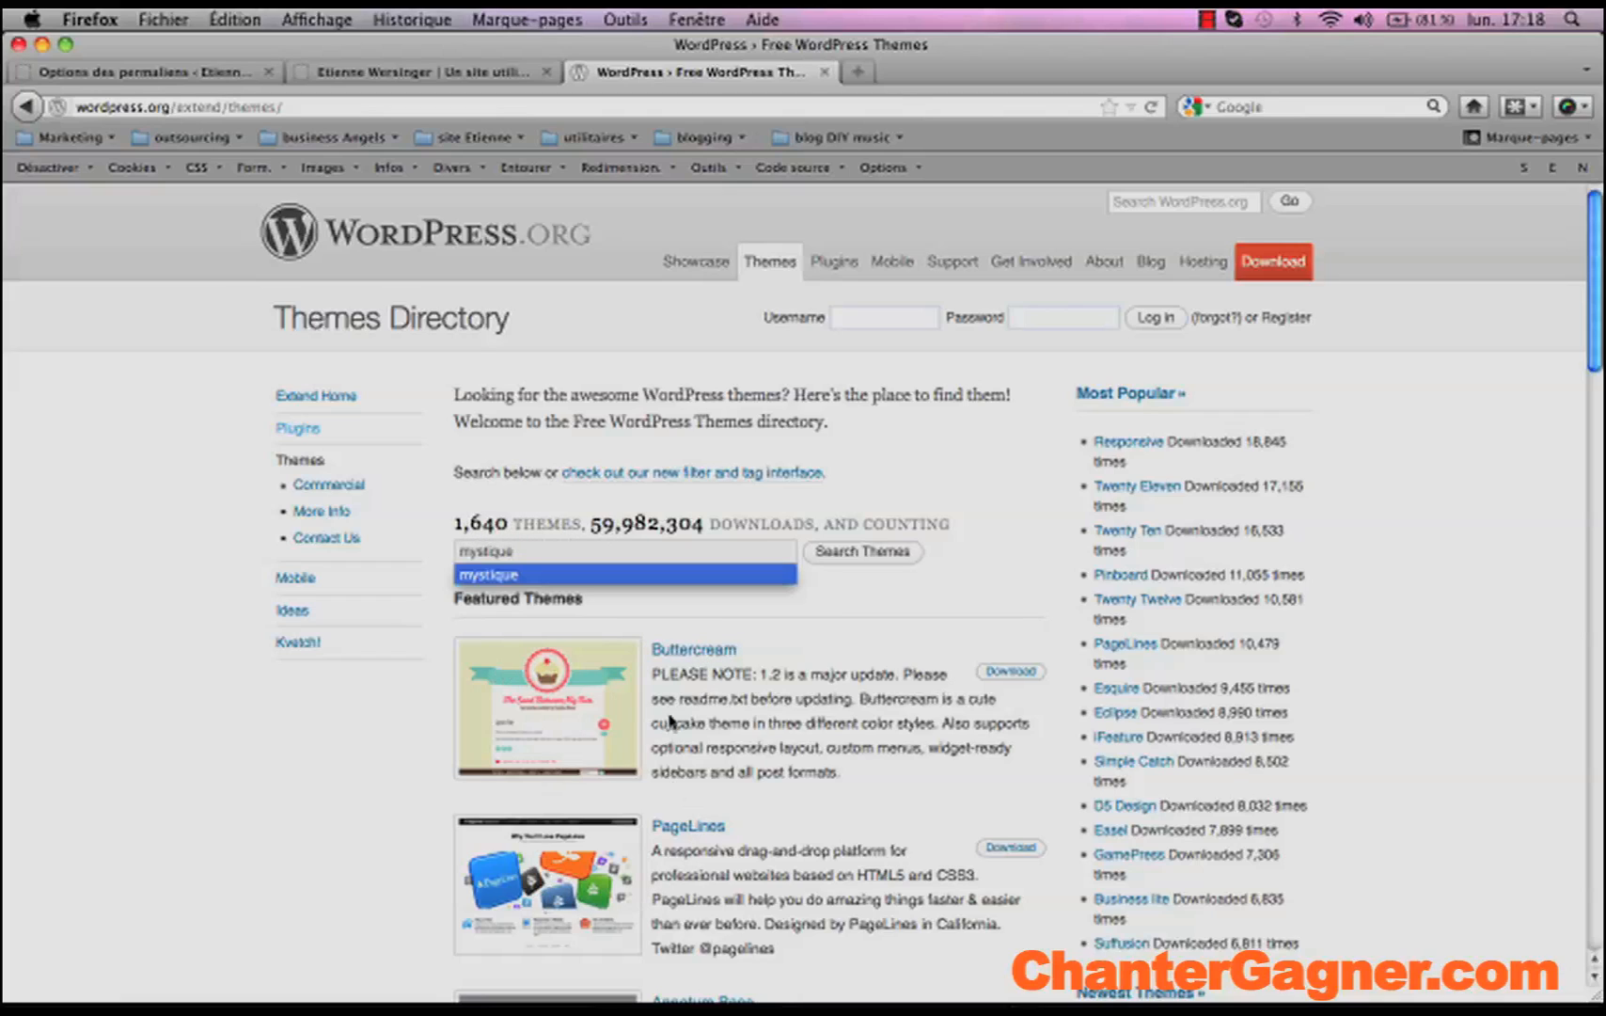
scroll(1547, 460, "down", 10)
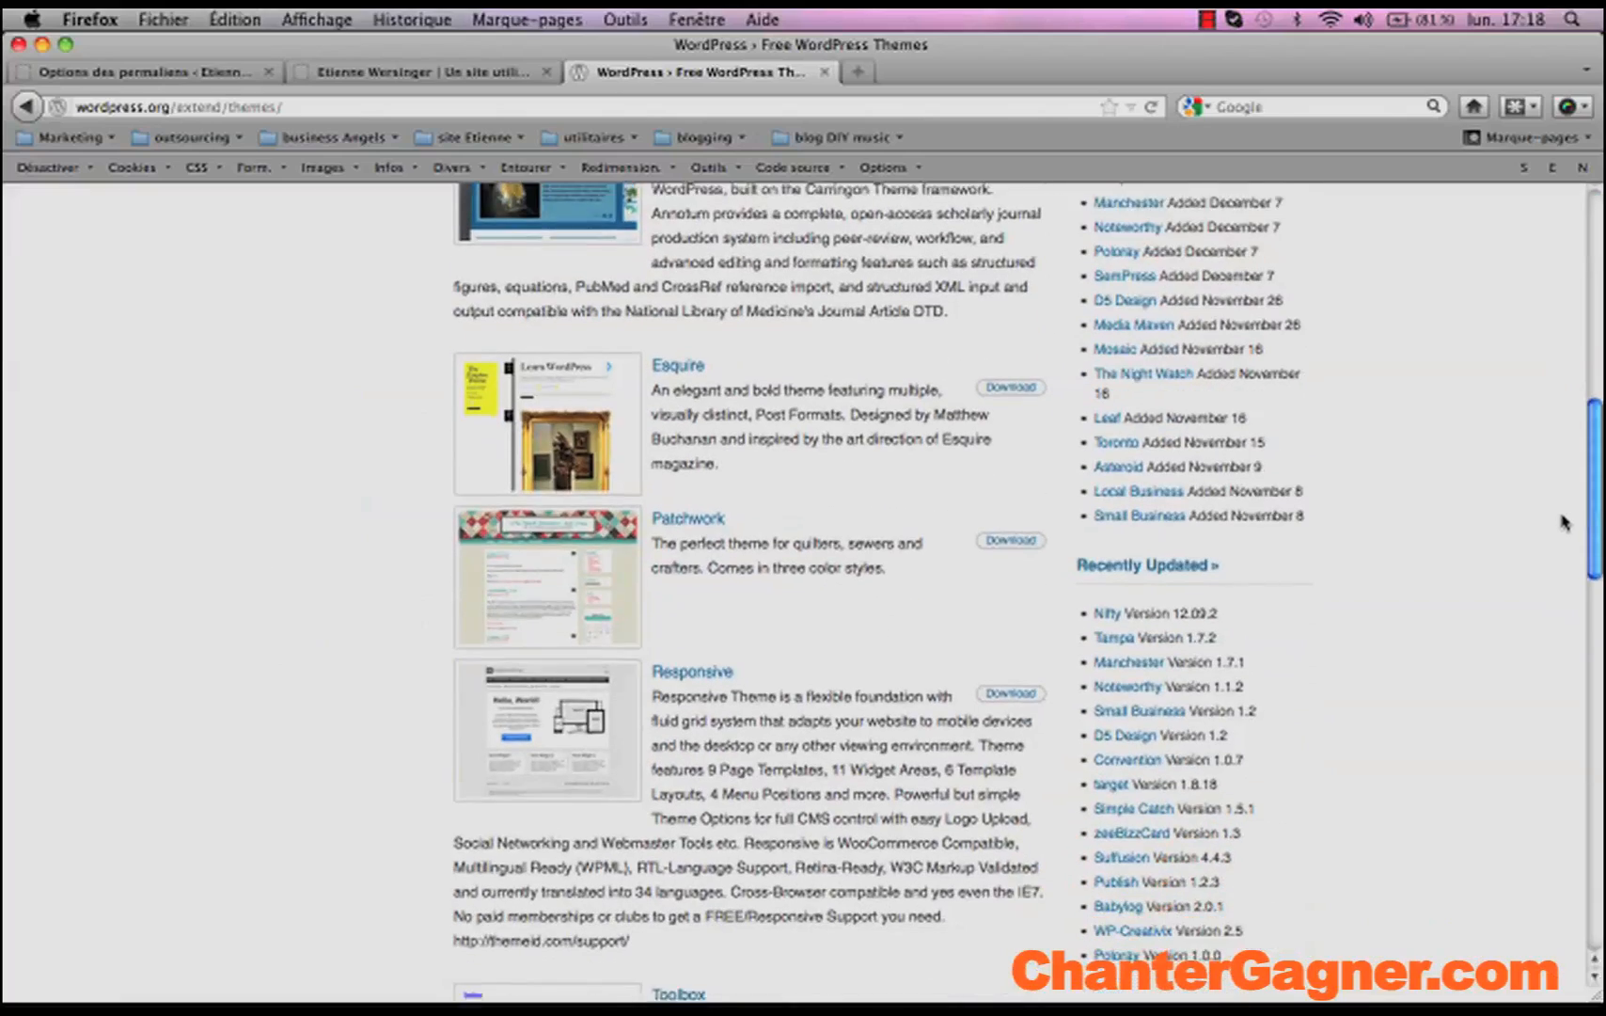
scroll(1563, 536, "down", 6)
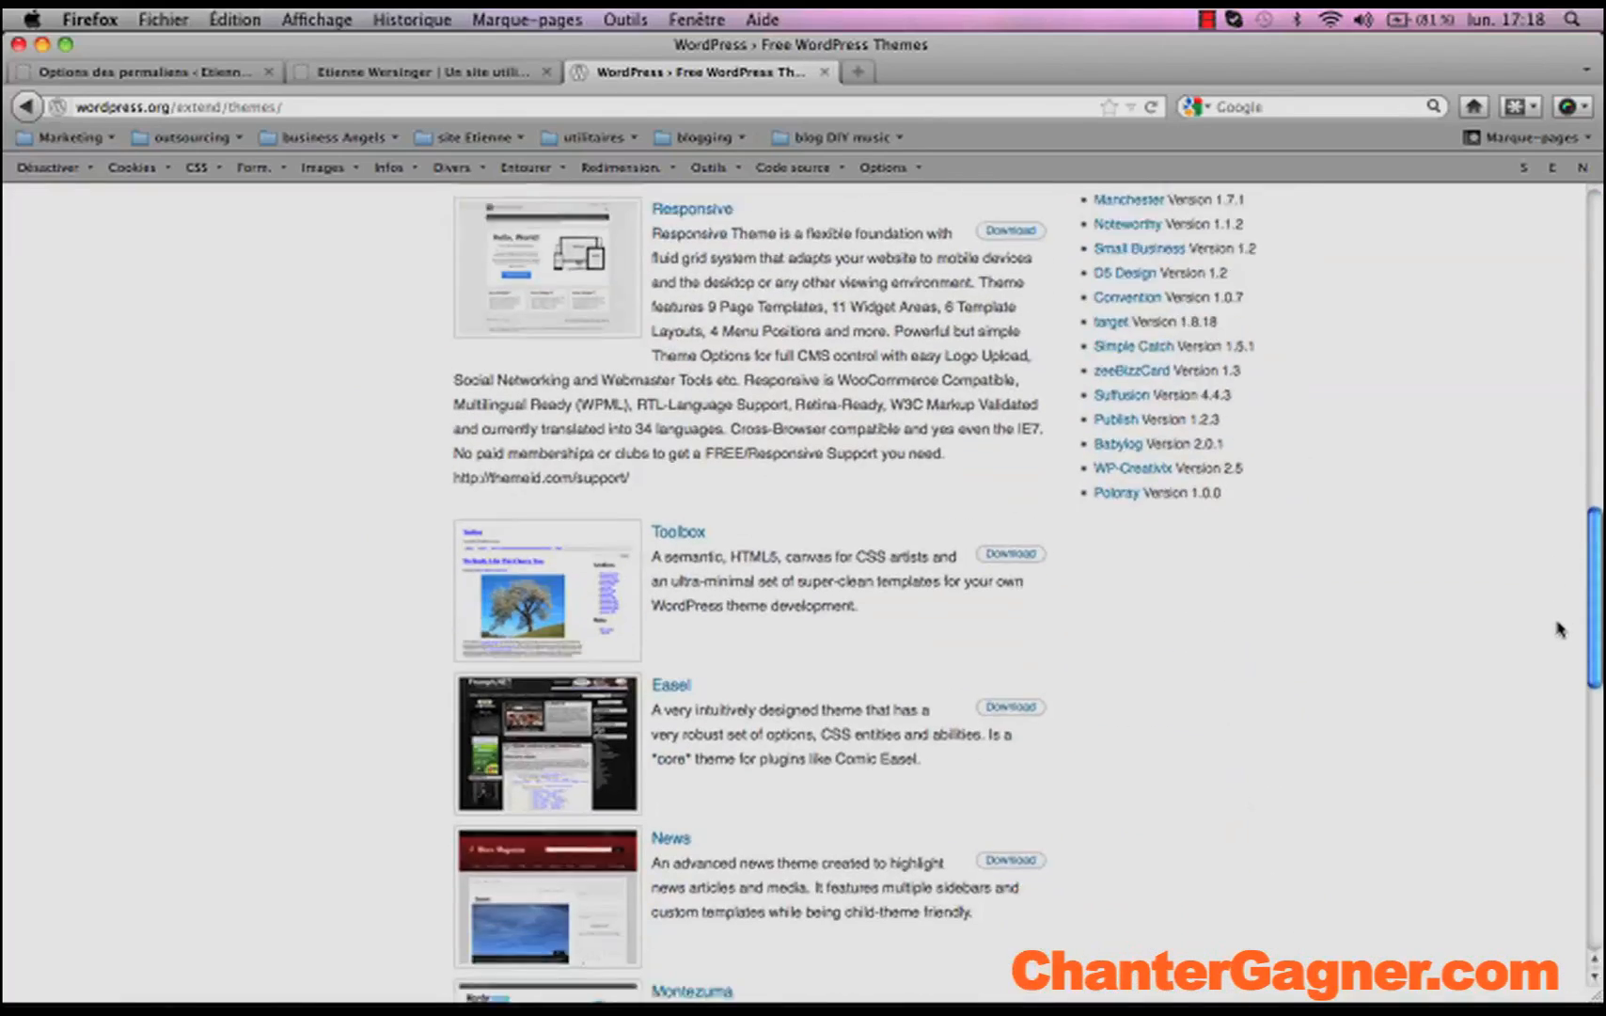
scroll(1561, 724, "down", 7)
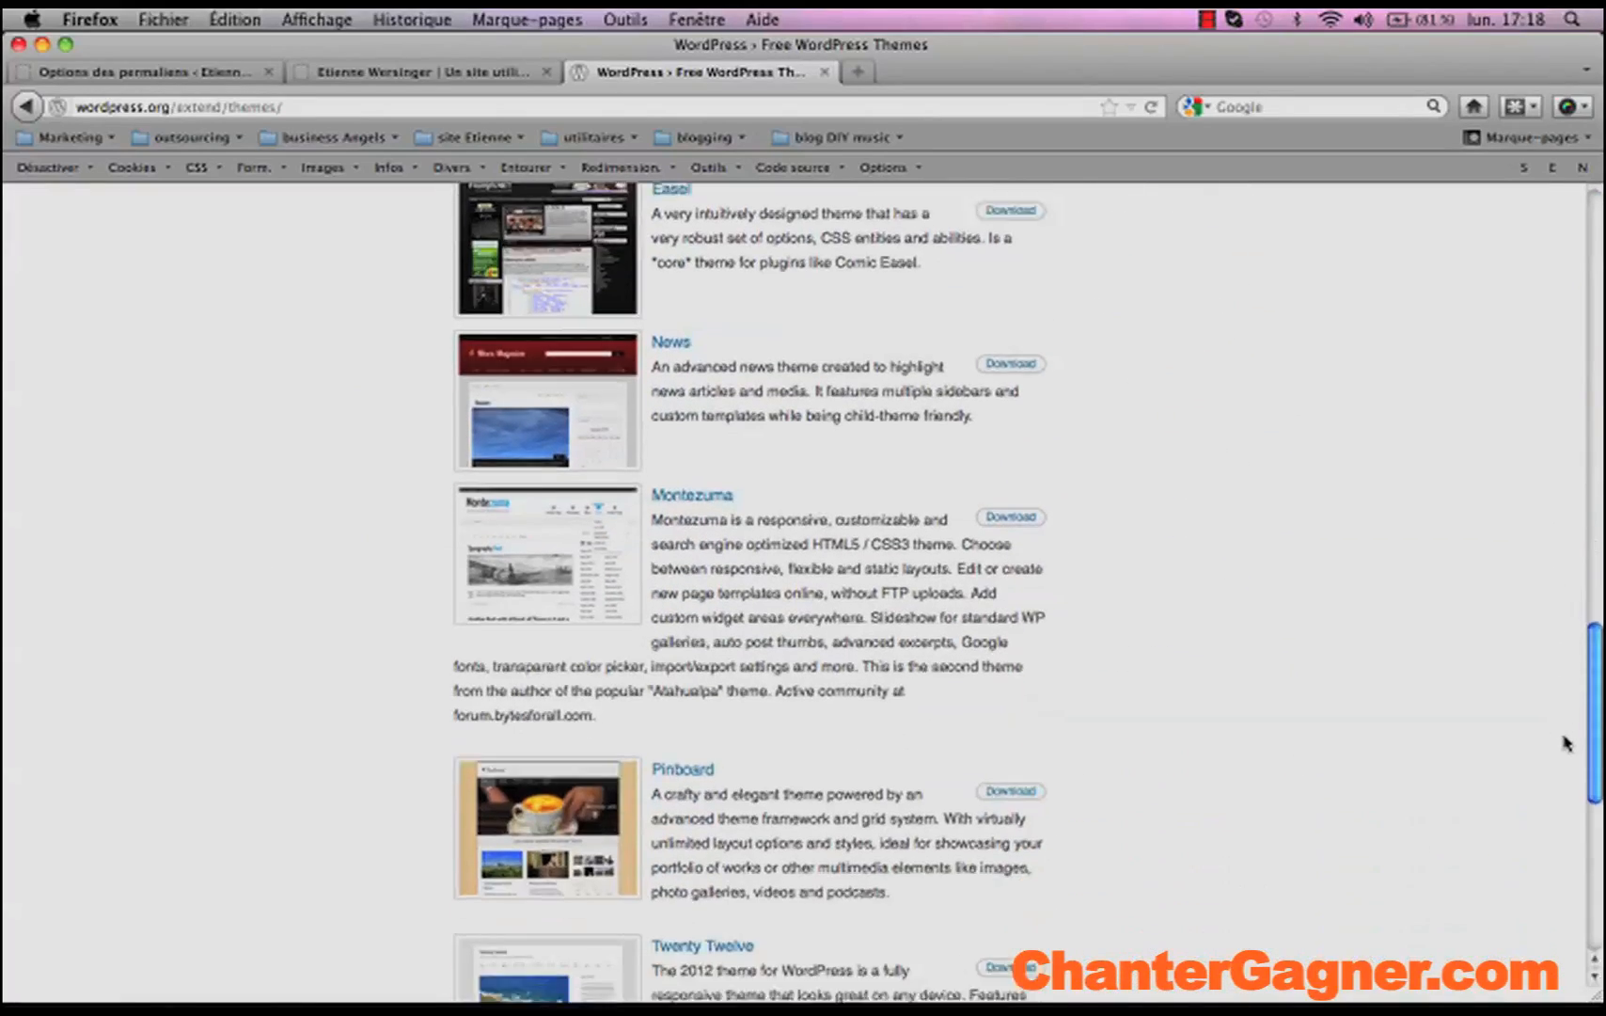
scroll(1567, 815, "down", 1)
scroll(1567, 821, "up", 20)
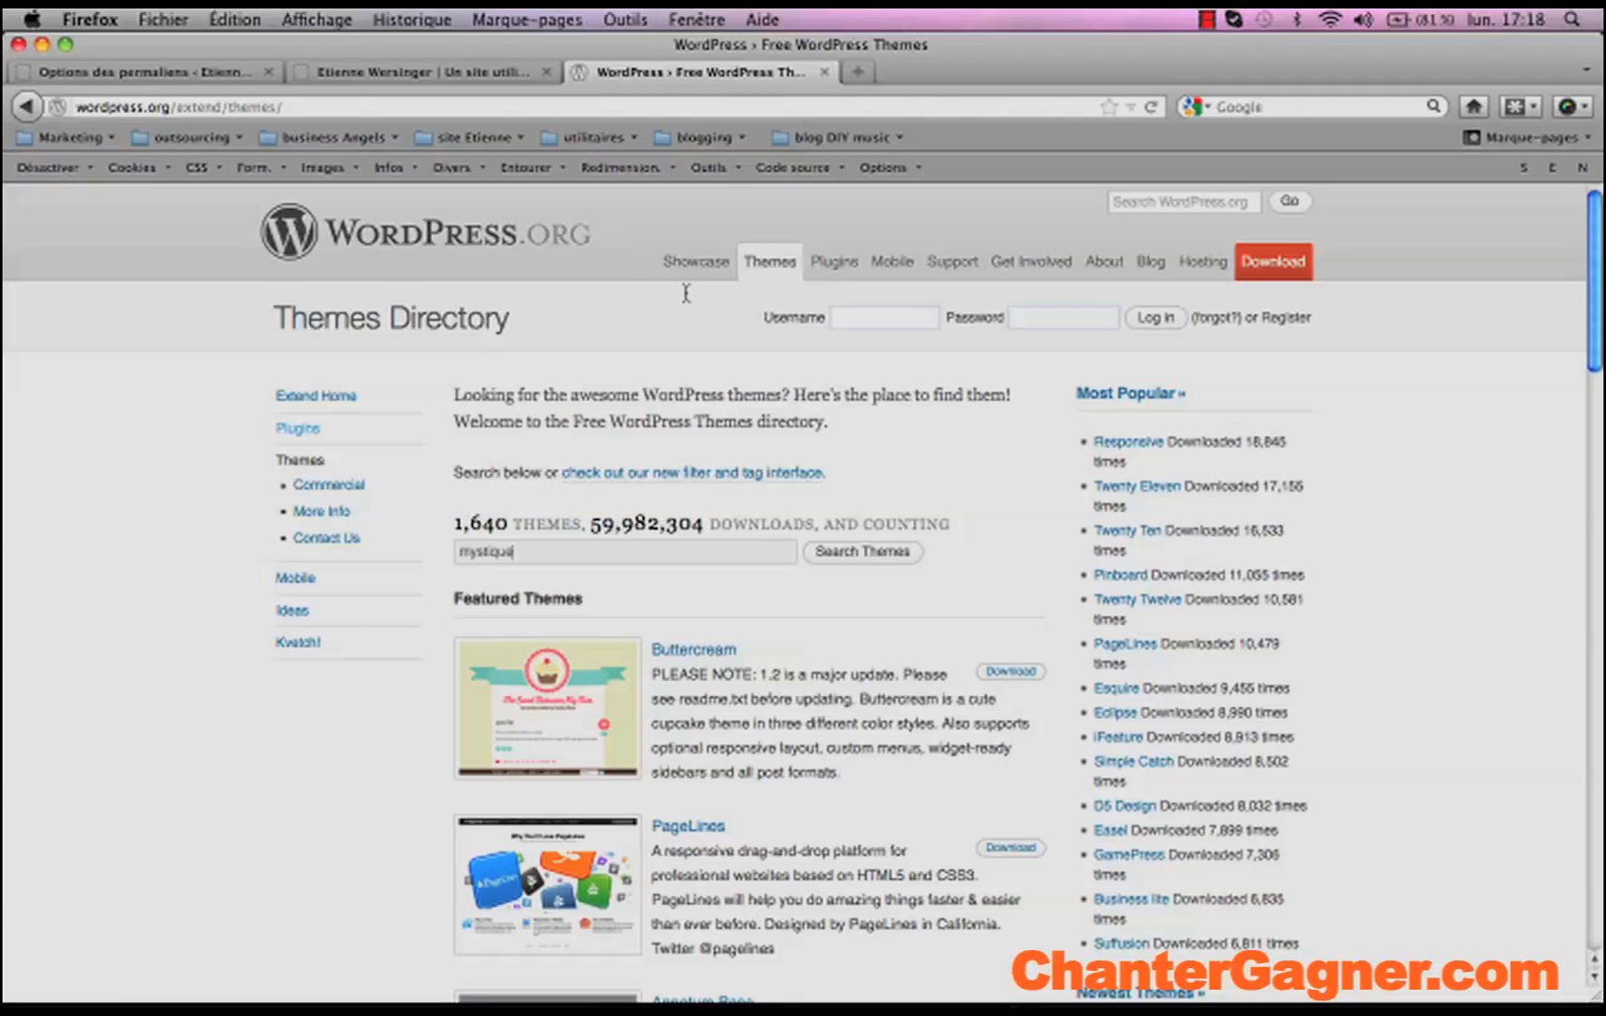
mouse_move(1593, 259)
left_mouse_down()
mouse_move(1593, 354)
mouse_move(1599, 252)
left_mouse_up()
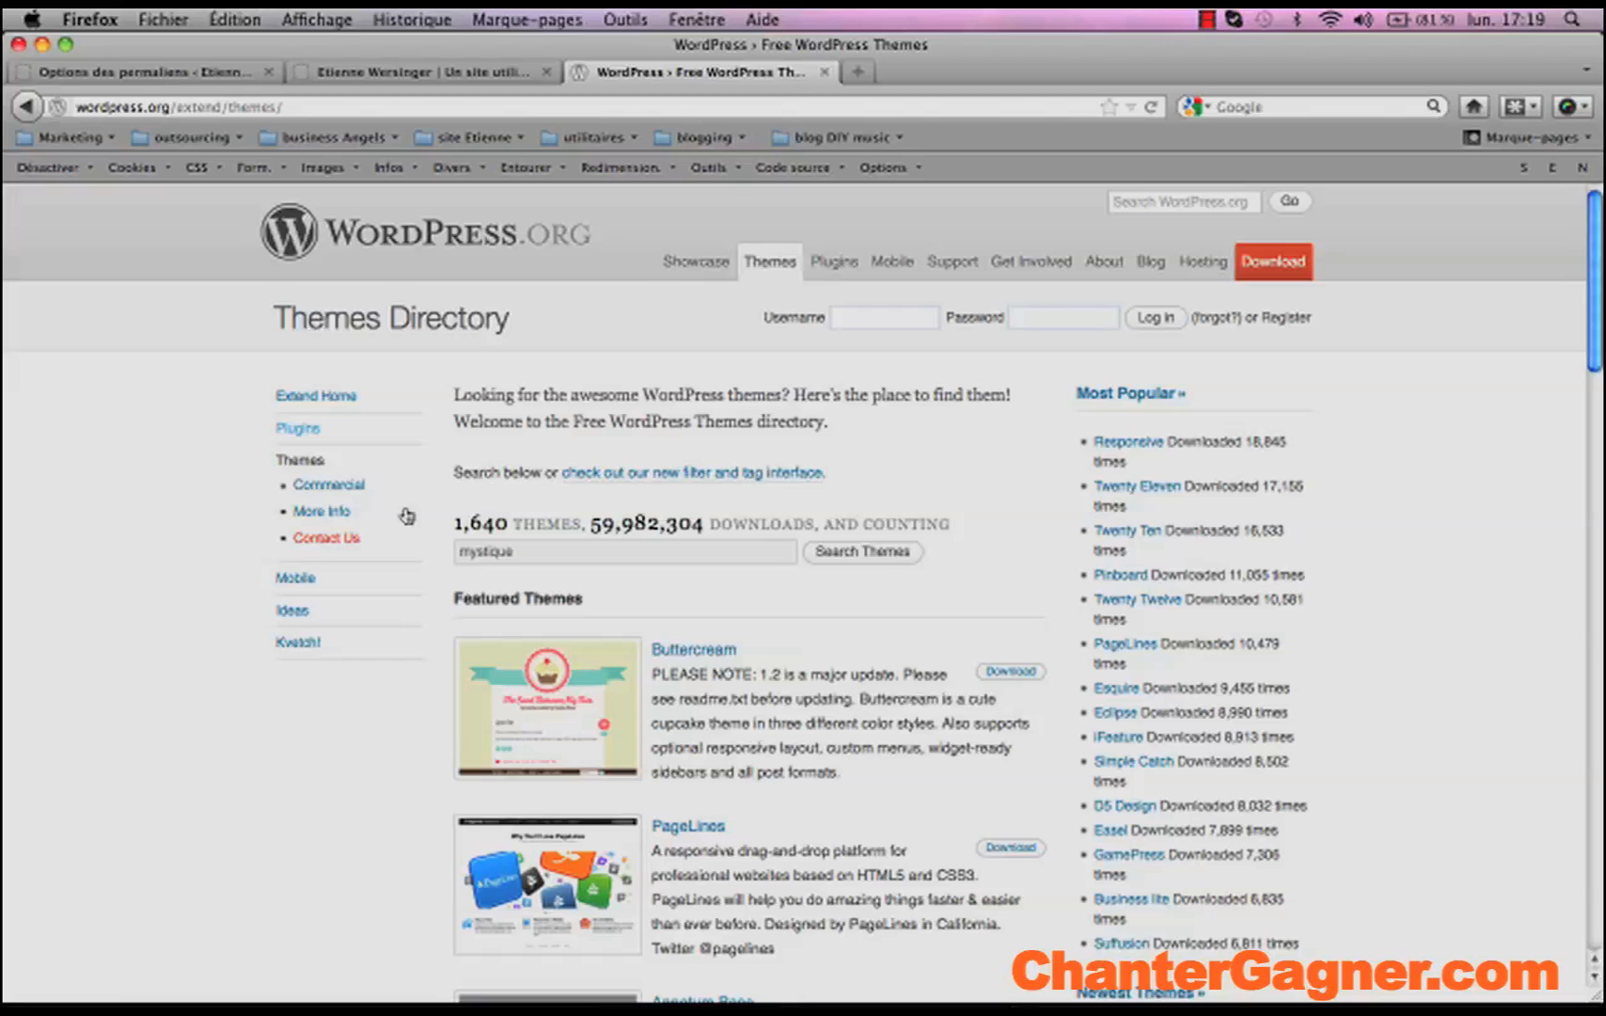
key("Return")
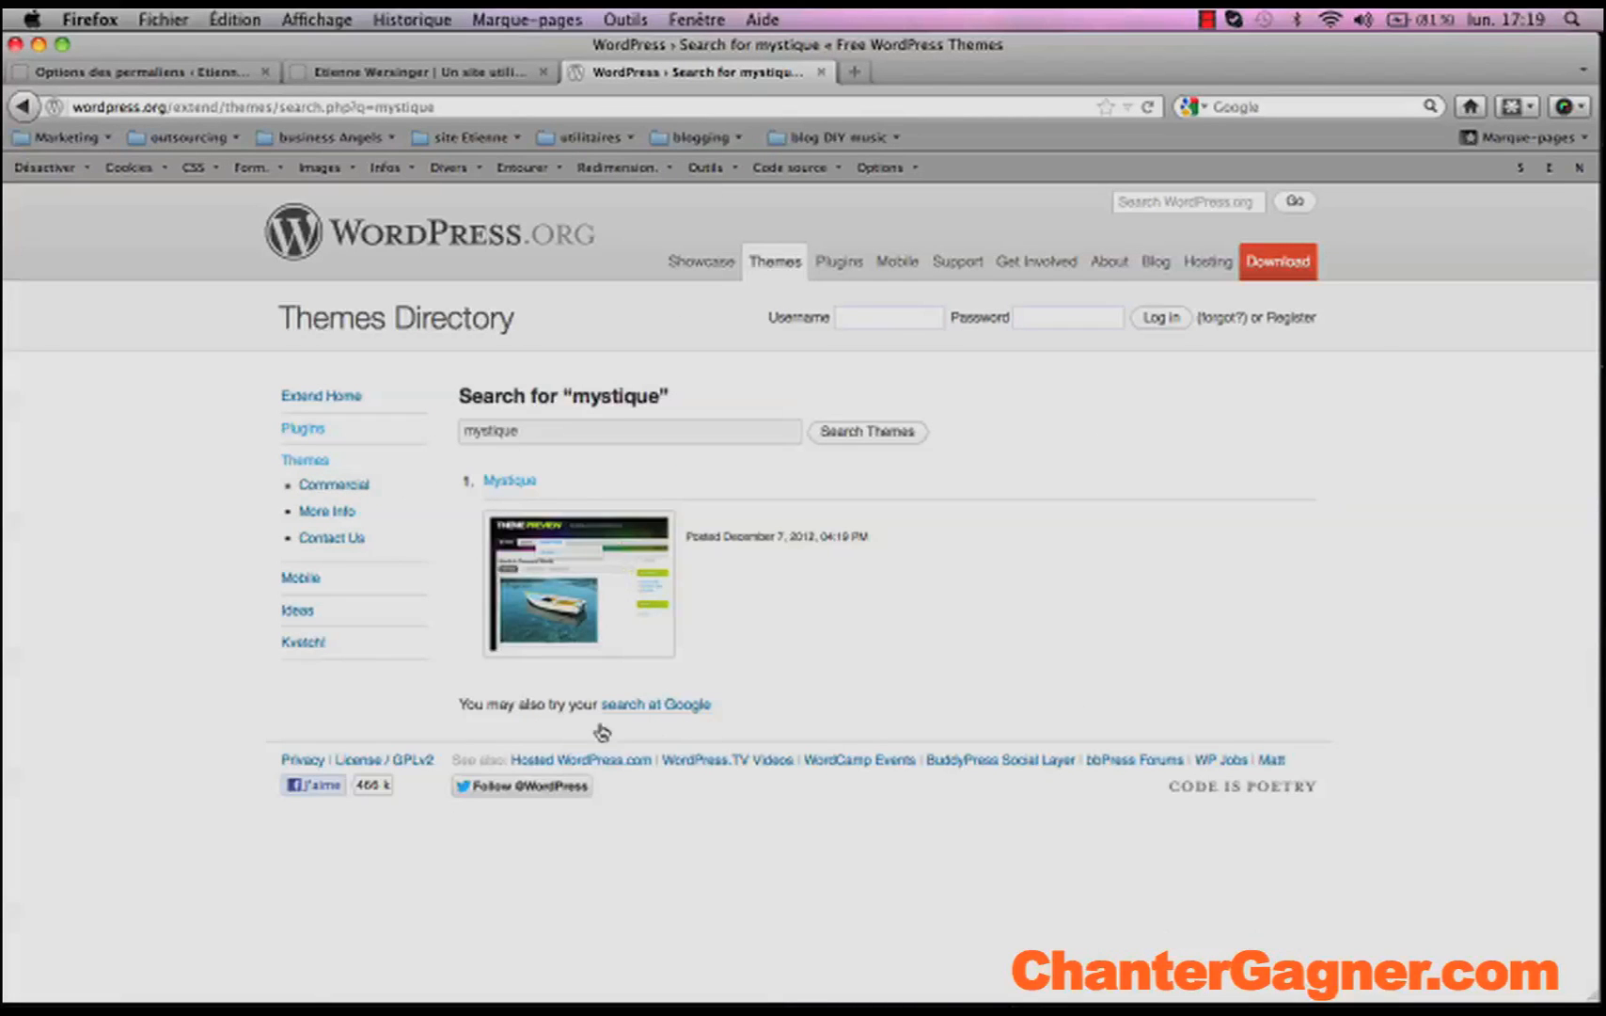
- Open the Mystique theme's page and download version 2.5.7, saving mystique.2.5.7.zip to the computer
left_click(510, 480)
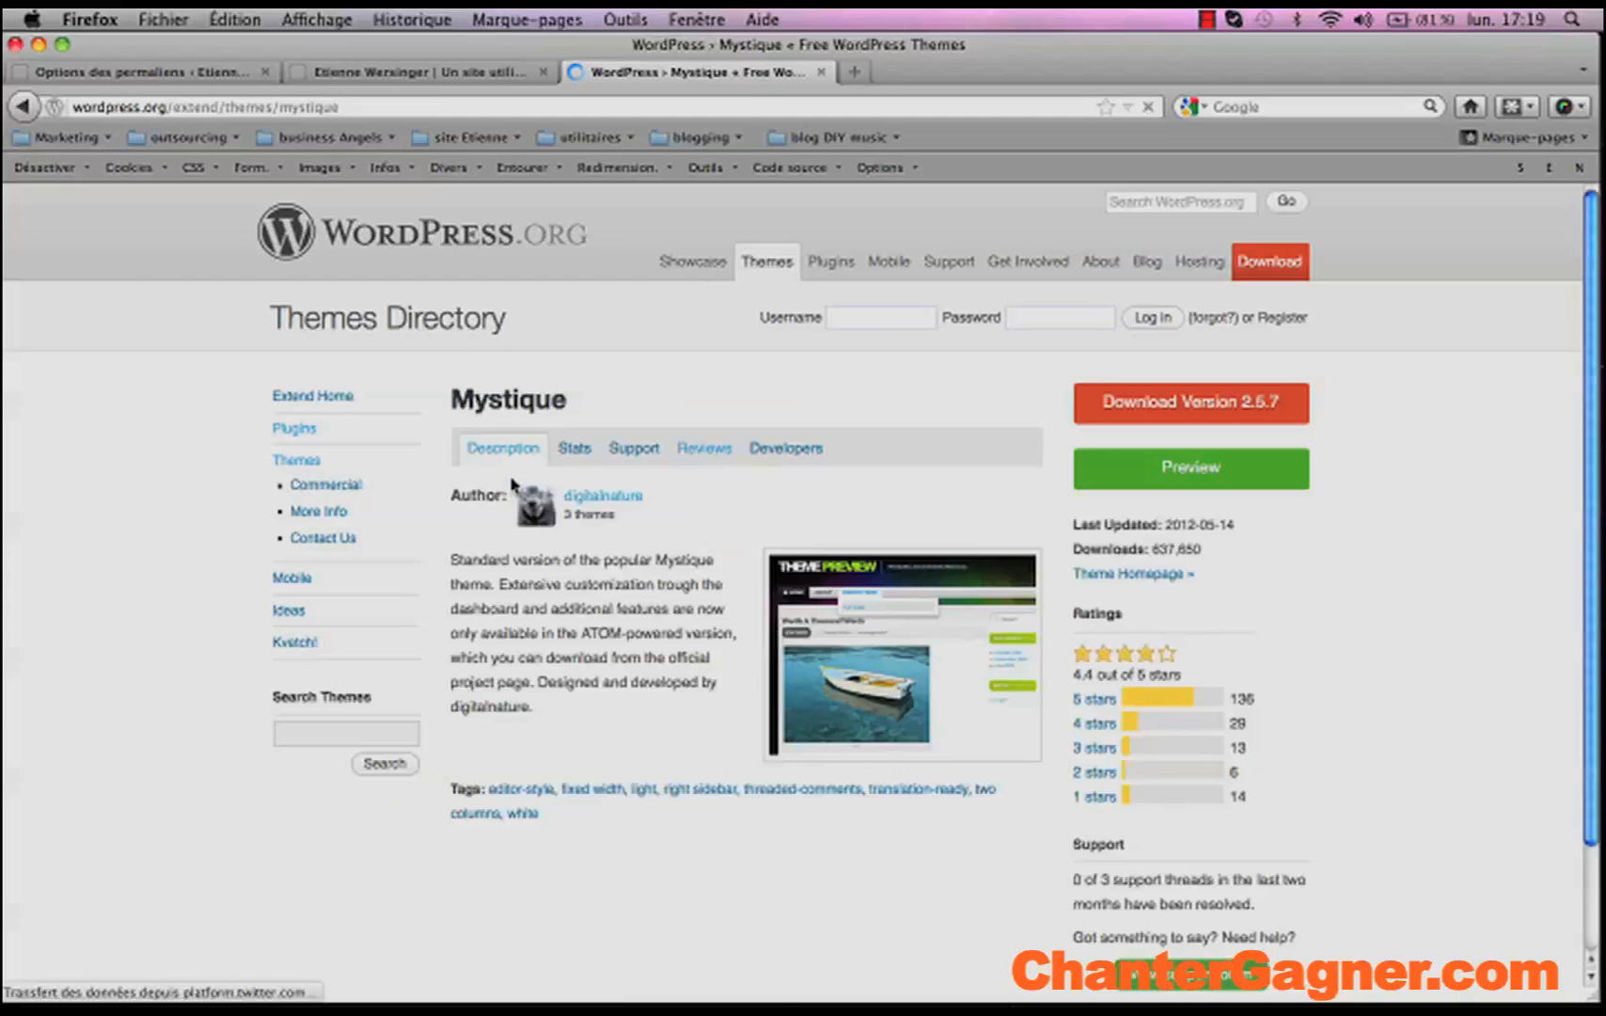
left_click(1200, 405)
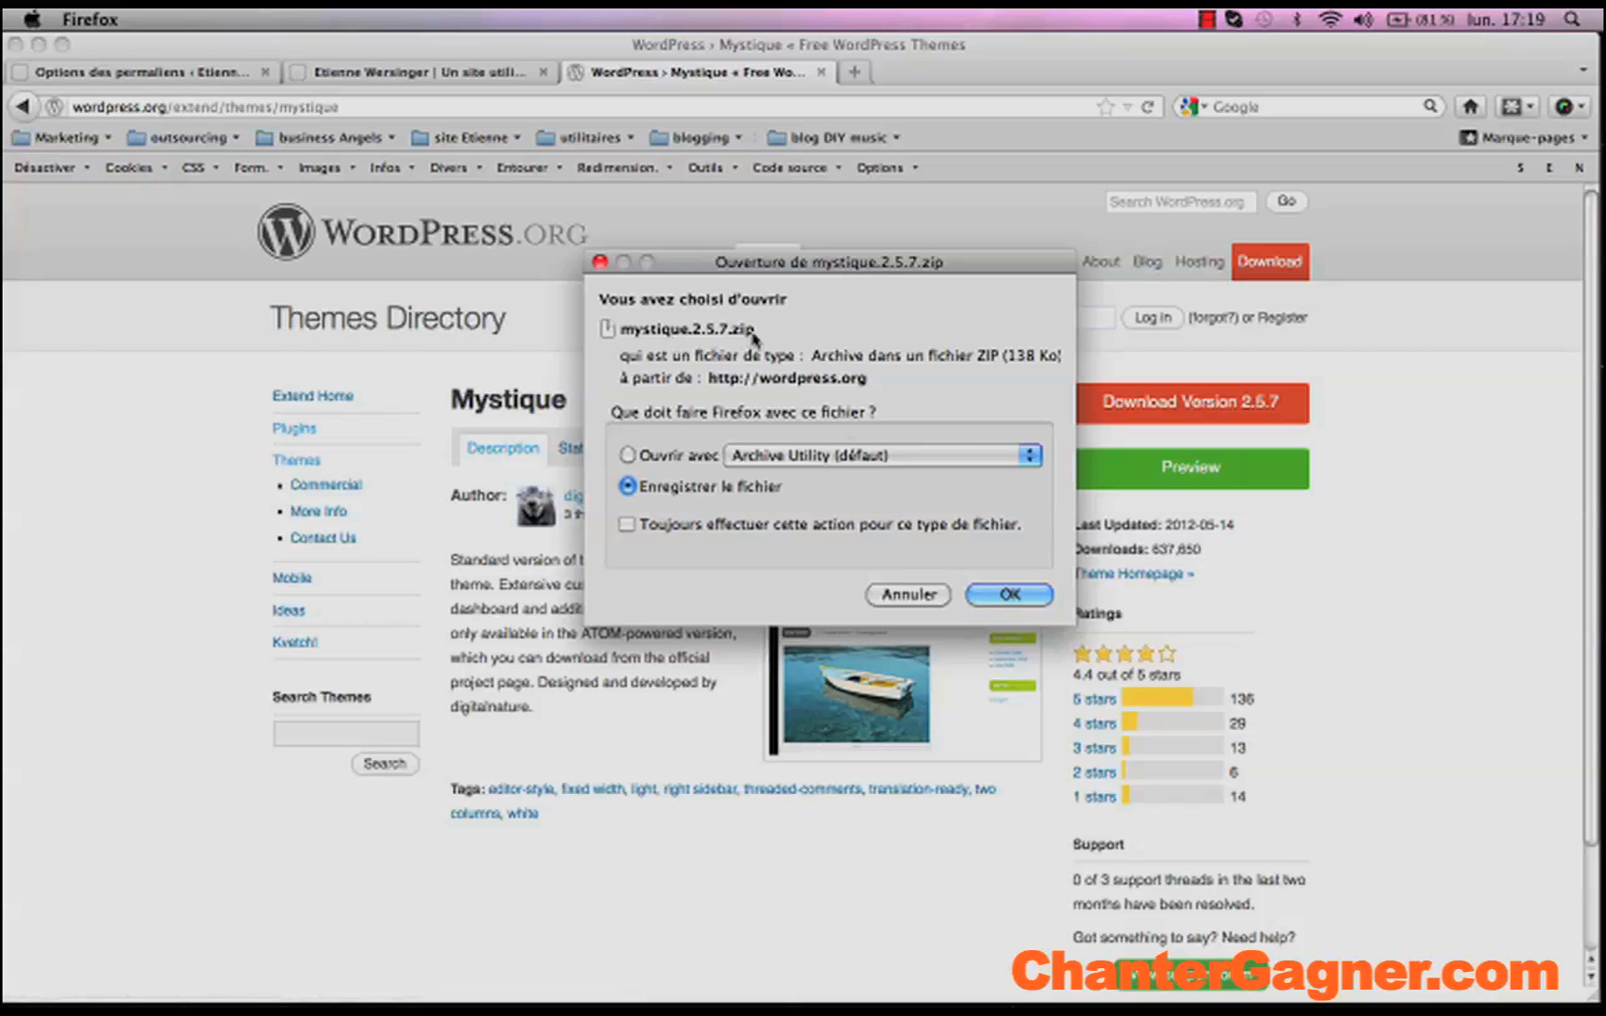
left_click(998, 592)
- Move the browser window down to uncover the desktop and unpack mystique.2.5.7.zip there
left_click_drag(449, 51, 482, 588)
left_click_drag(358, 324, 479, 495)
left_click(537, 425)
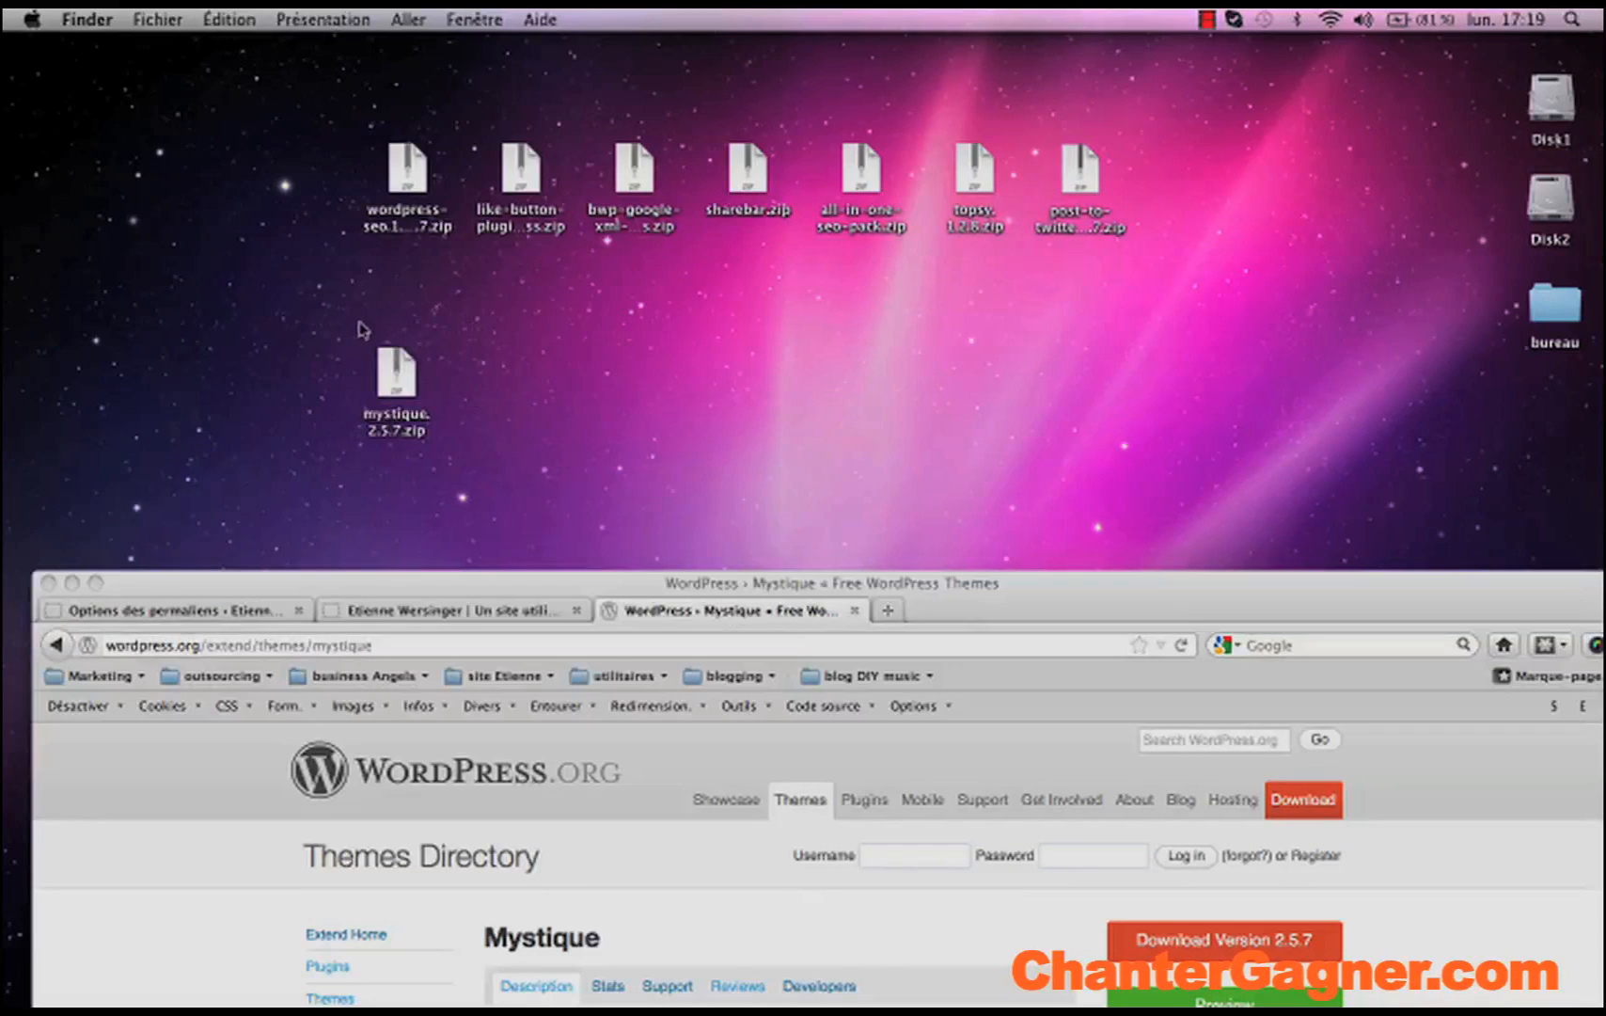
left_click_drag(352, 326, 411, 446)
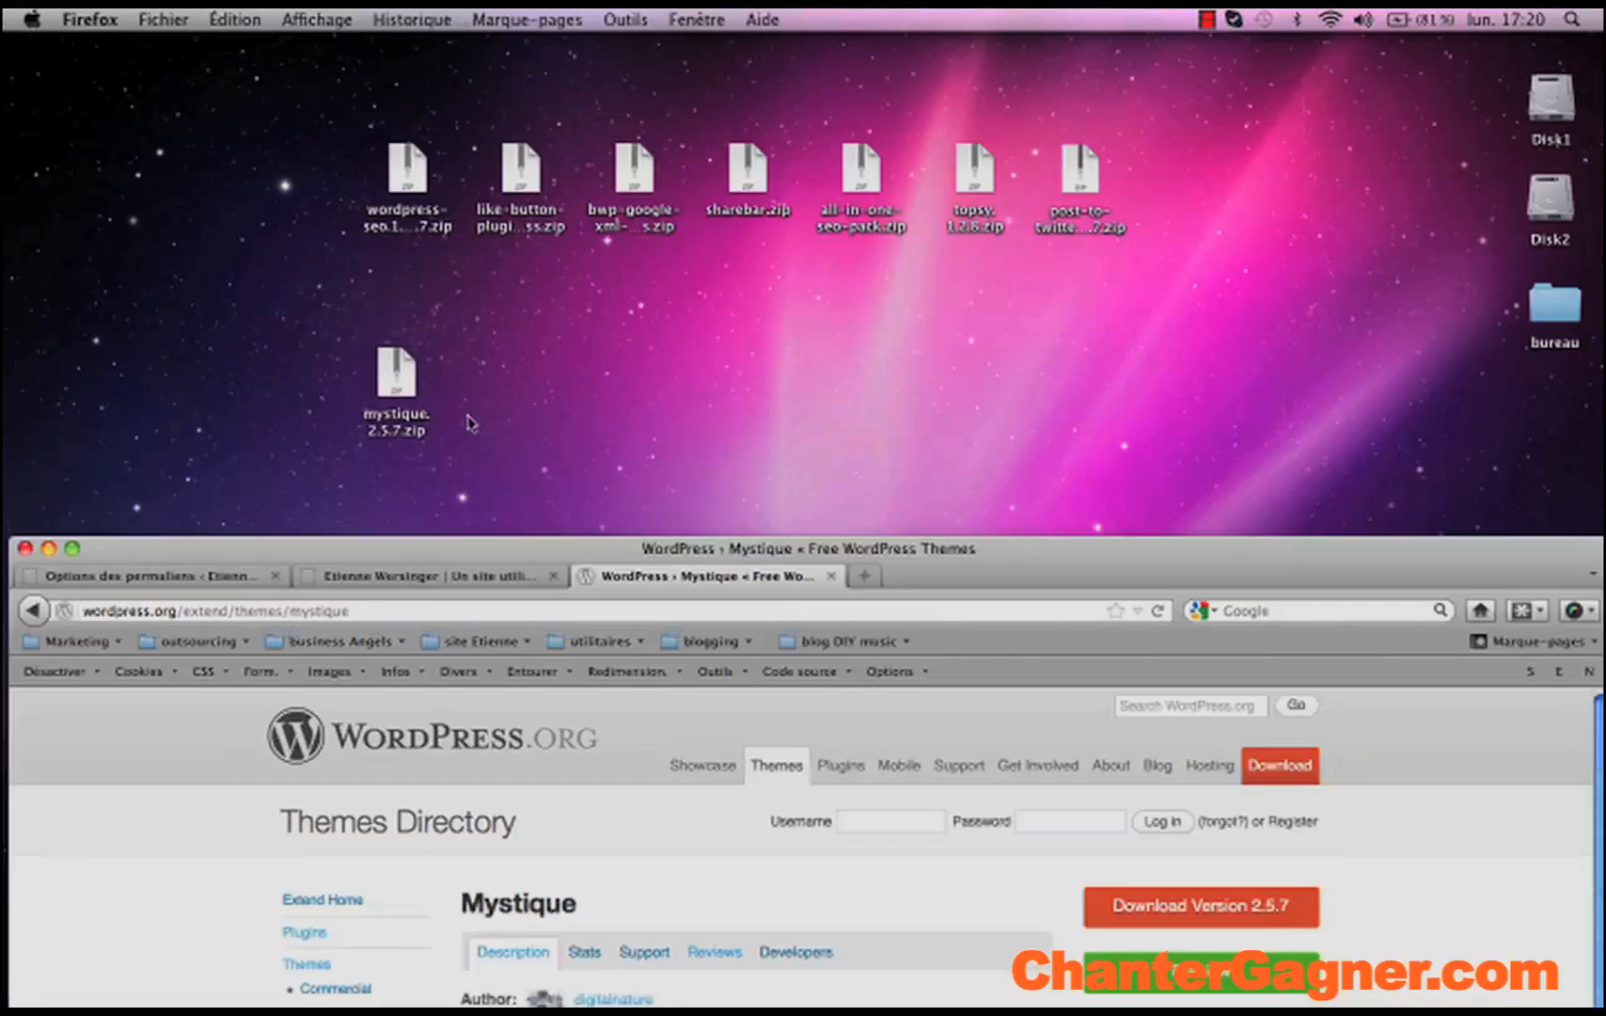
left_click_drag(396, 384, 393, 329)
double_click(393, 329)
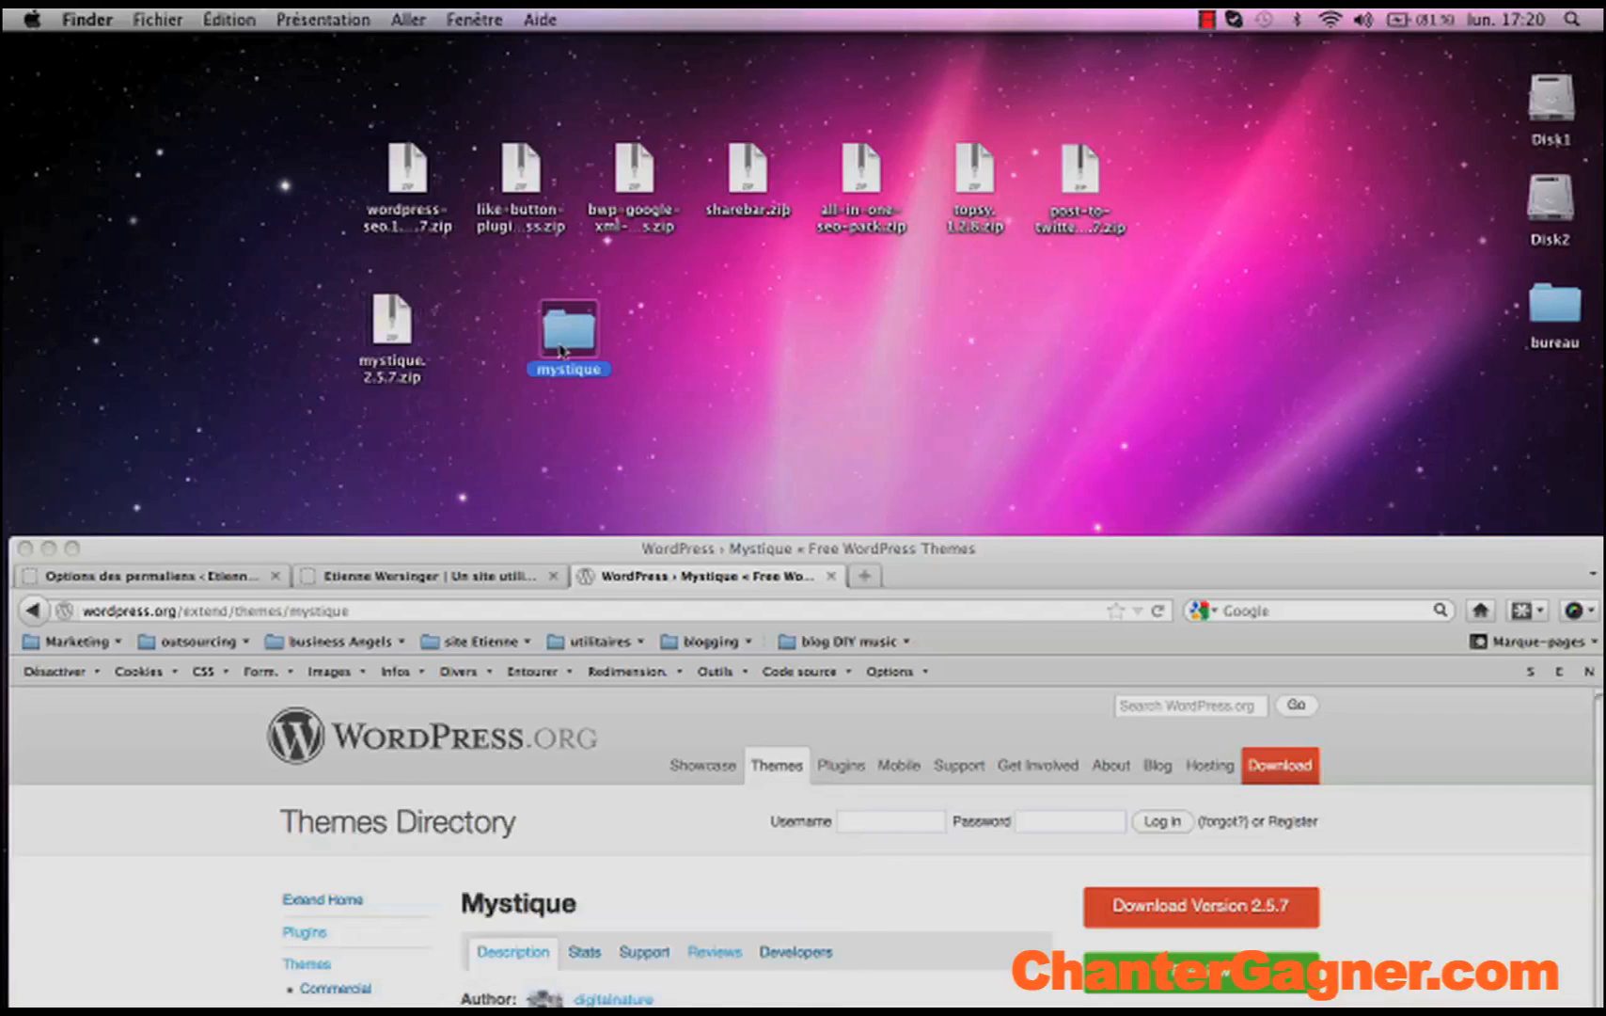
- Inspect the theme files inside the extracted mystique folder, then close its window
double_click(568, 331)
scroll(863, 280, "down", 3)
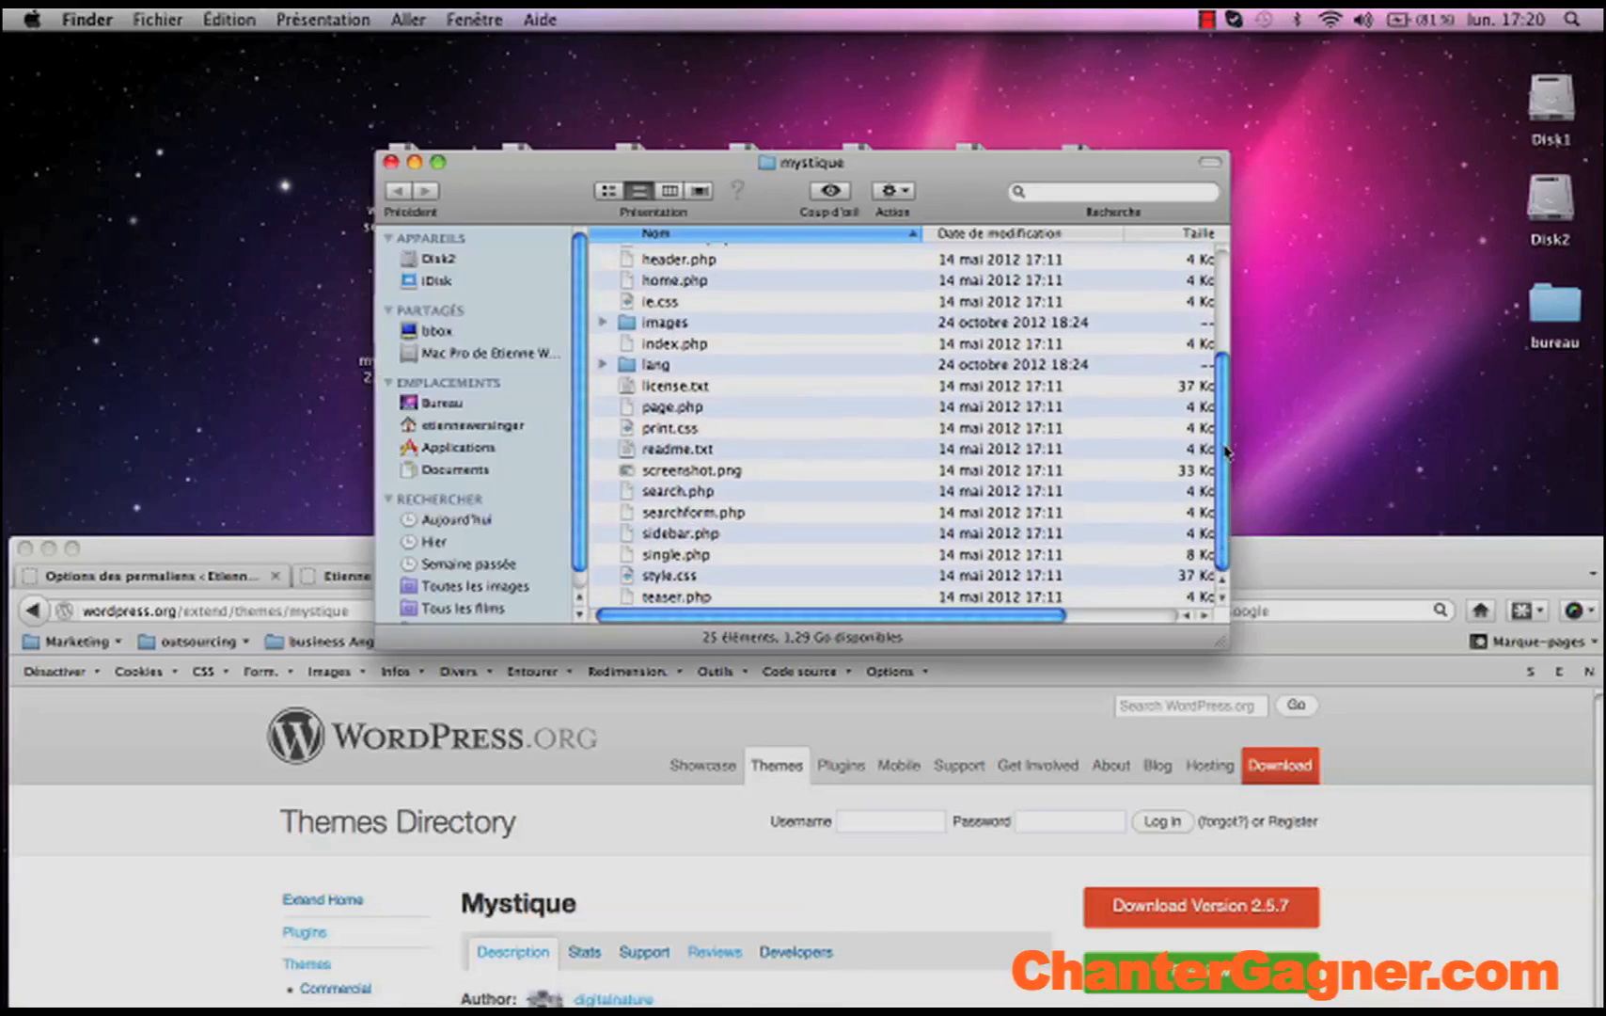
scroll(863, 280, "up", 3)
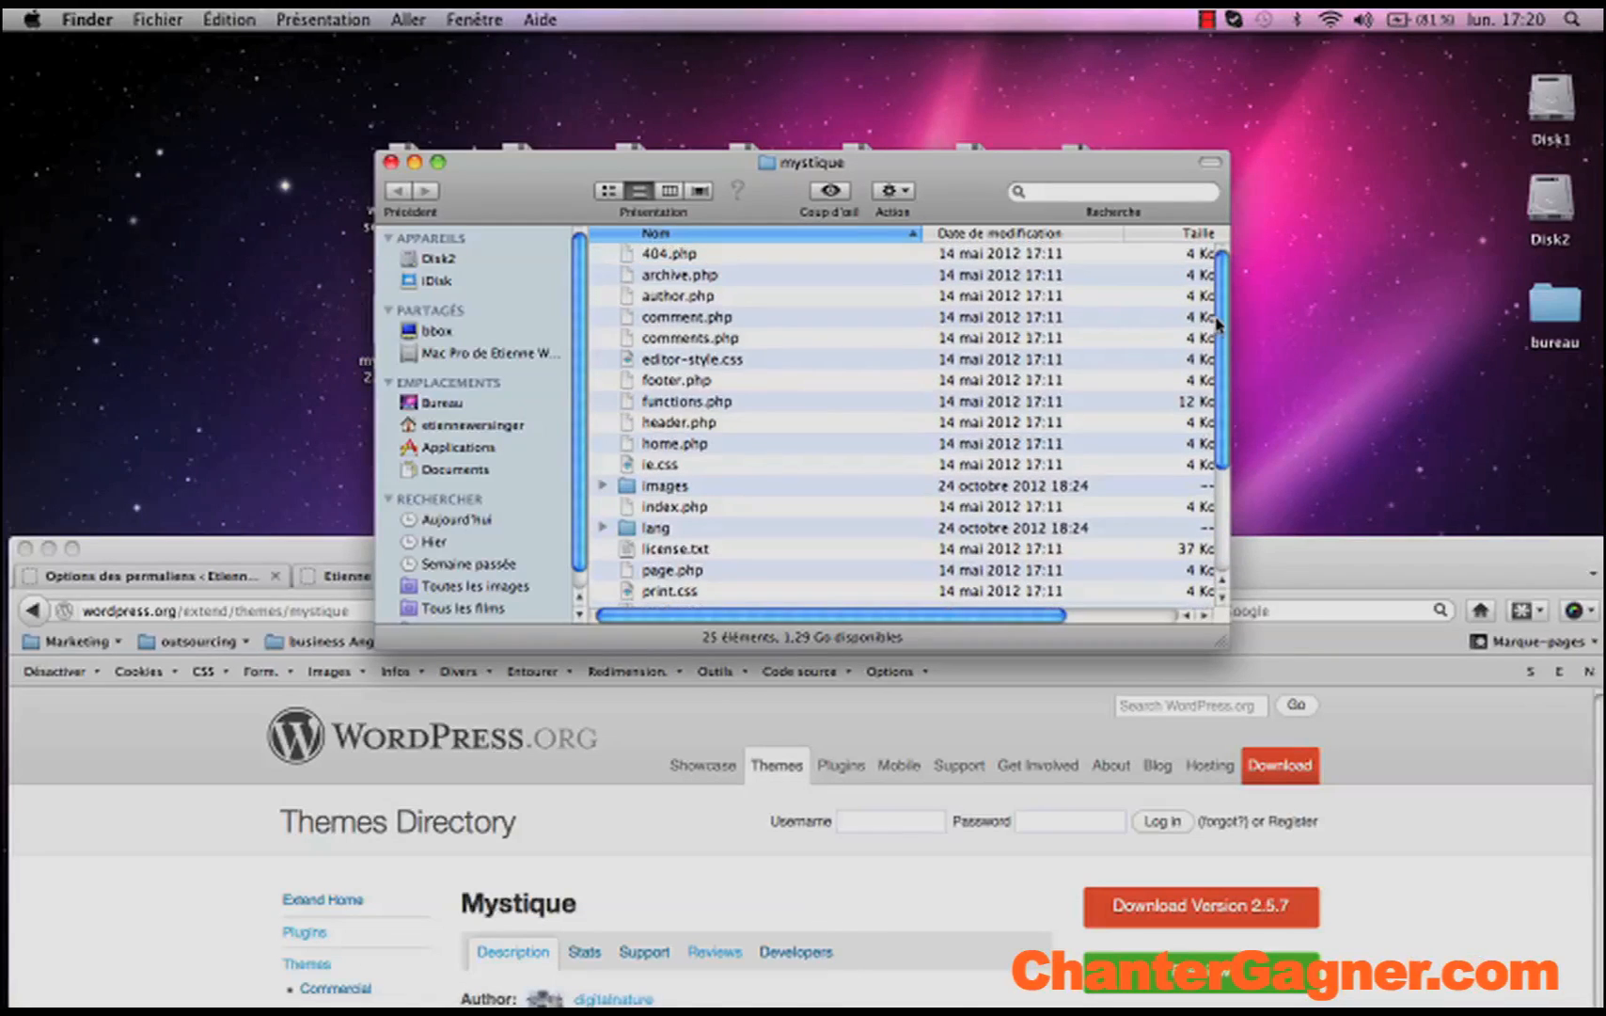
left_click(391, 164)
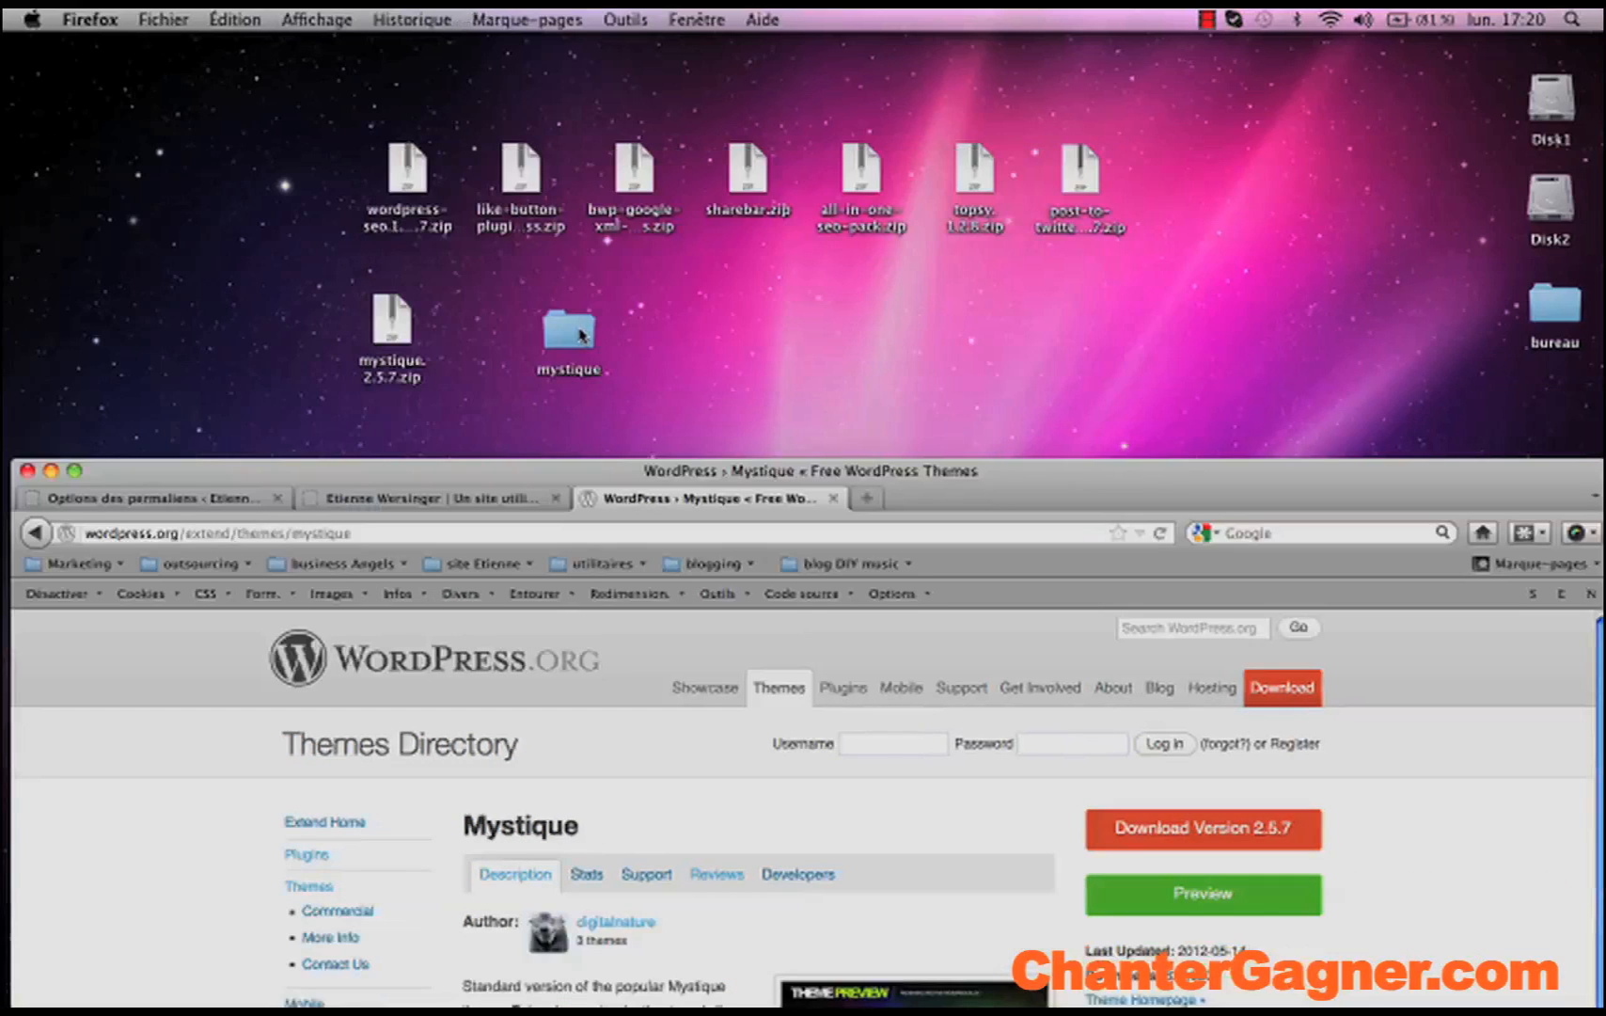
- Select the extracted mystique folder on the desktop
left_click(578, 334)
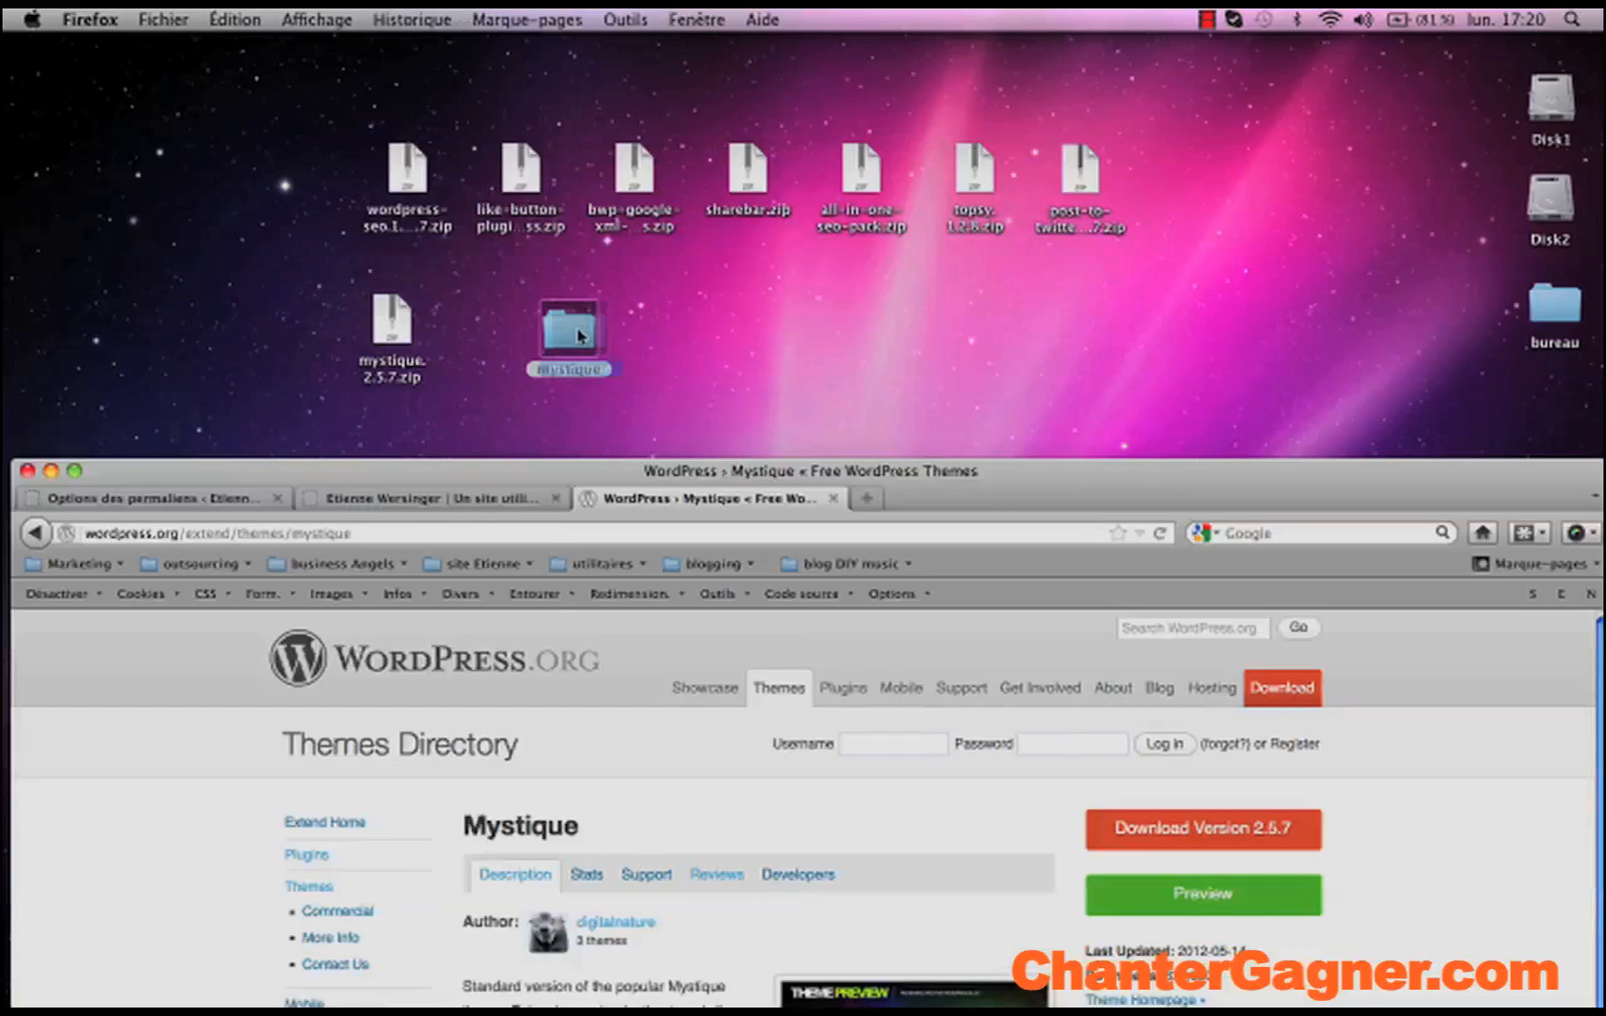
left_click_drag(579, 335, 580, 335)
left_click(658, 348)
left_click(582, 333)
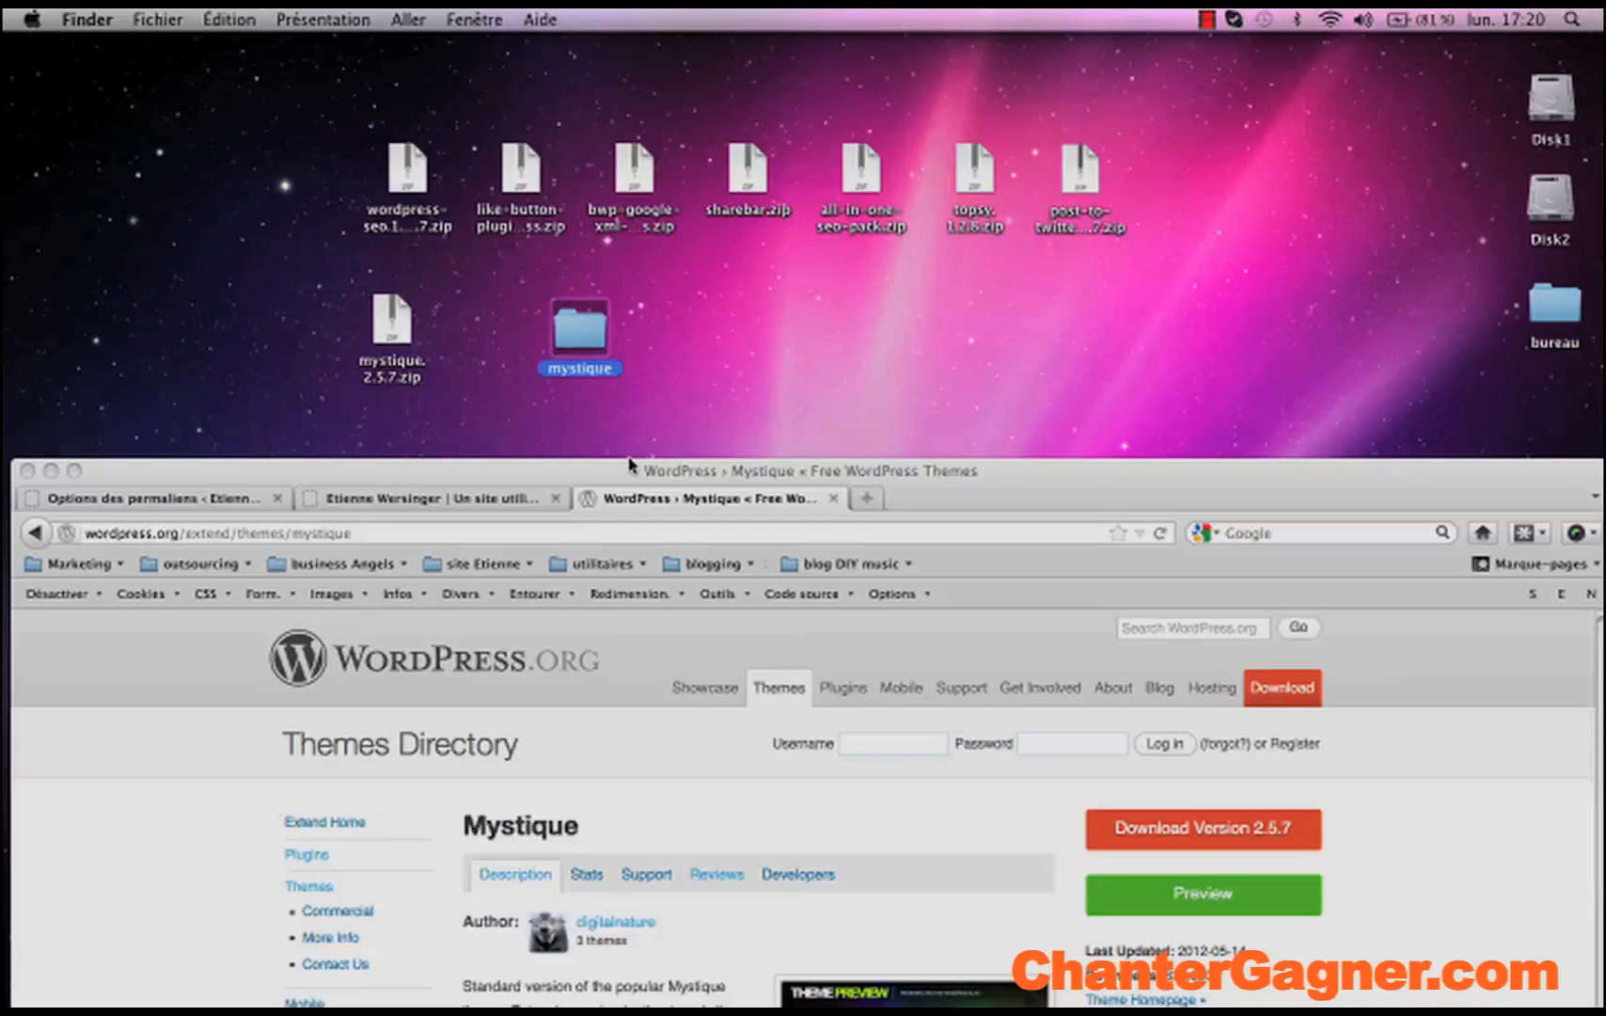
- Switch to FileZilla, reposition its window and open the saved site's entry in the Site Manager
left_click_drag(630, 464, 636, 425)
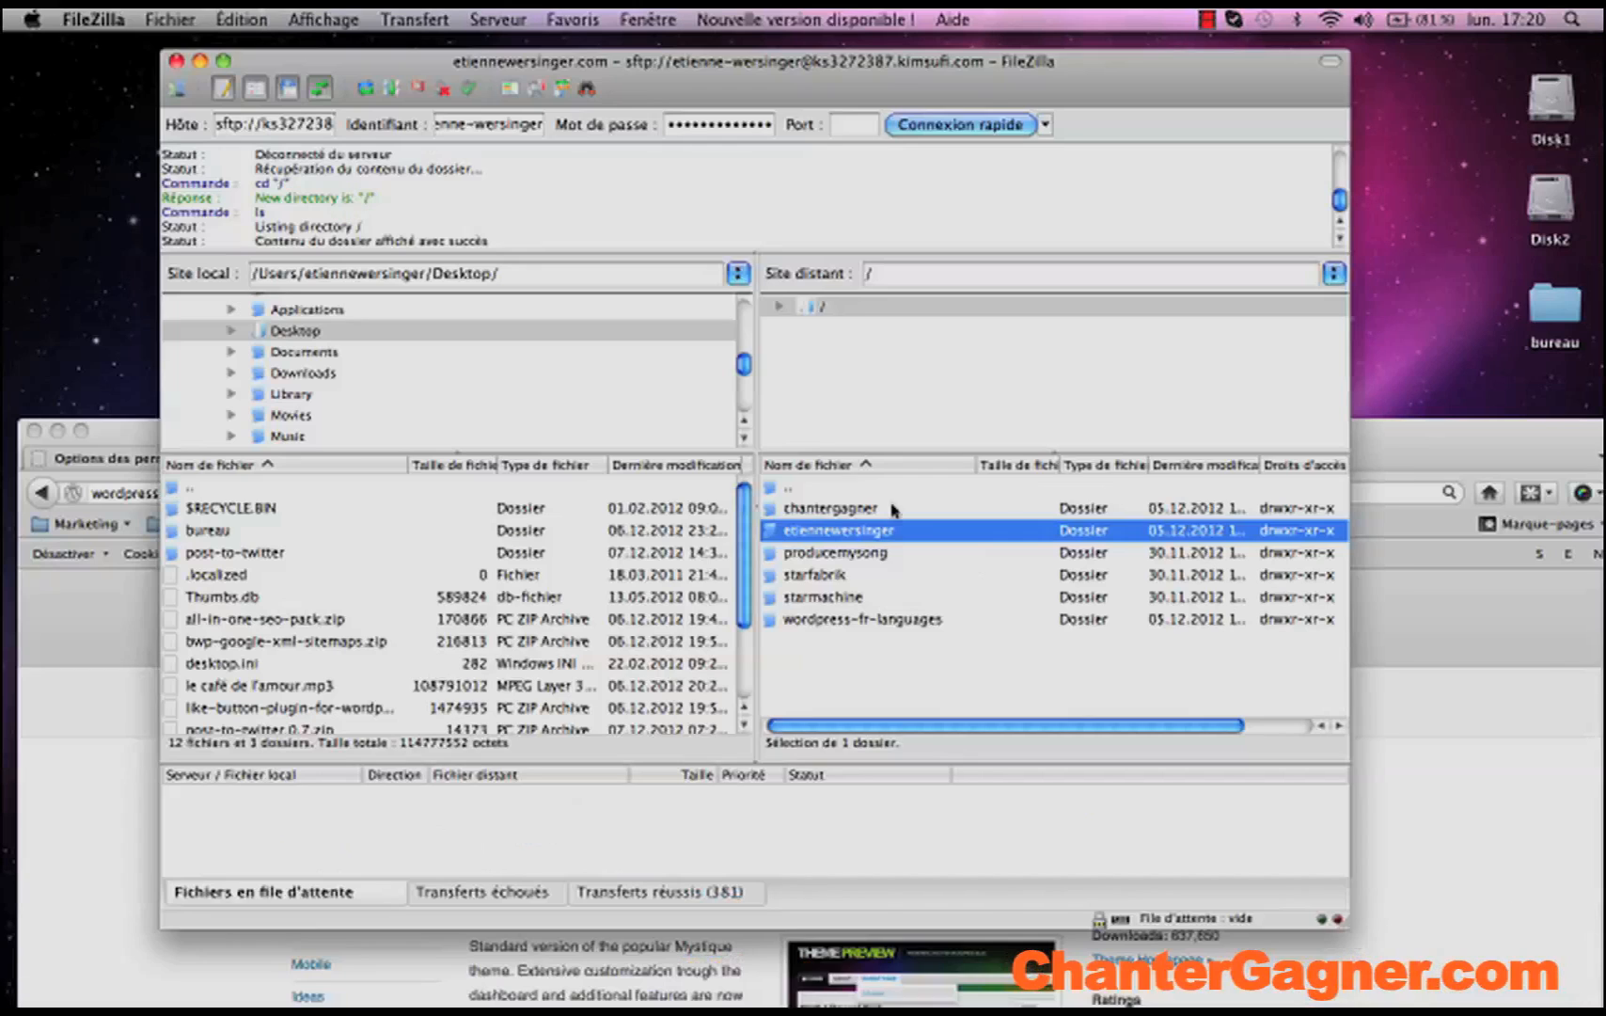
left_click_drag(399, 64, 451, 88)
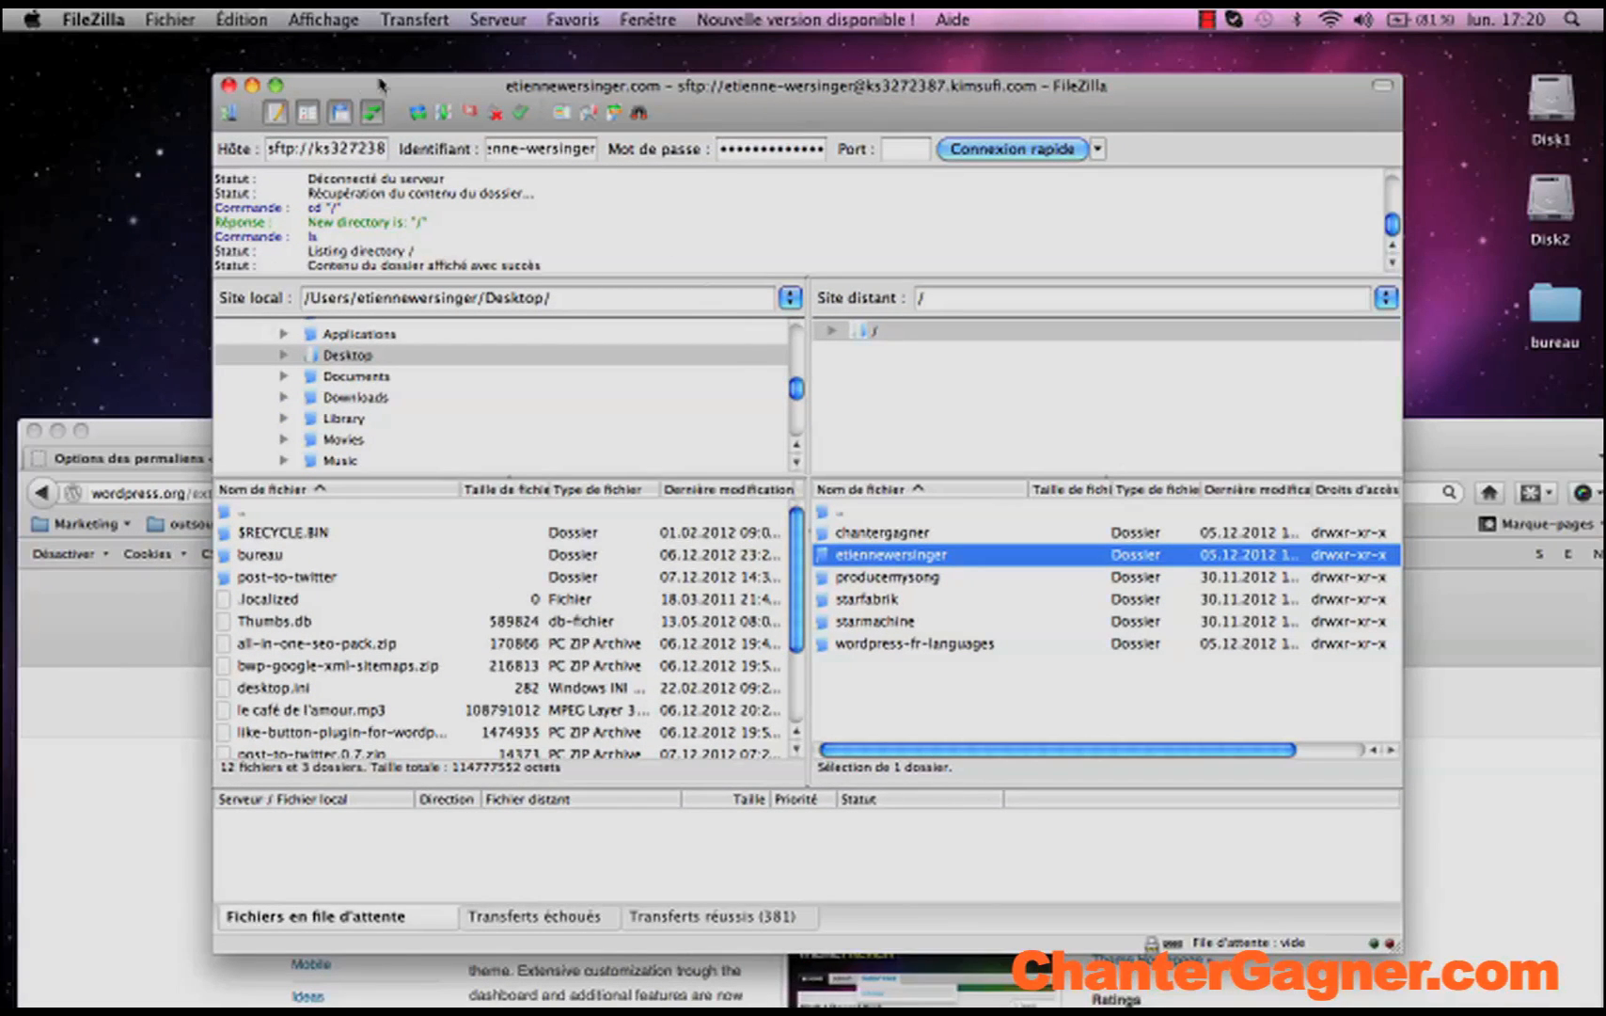
left_click_drag(369, 90, 353, 78)
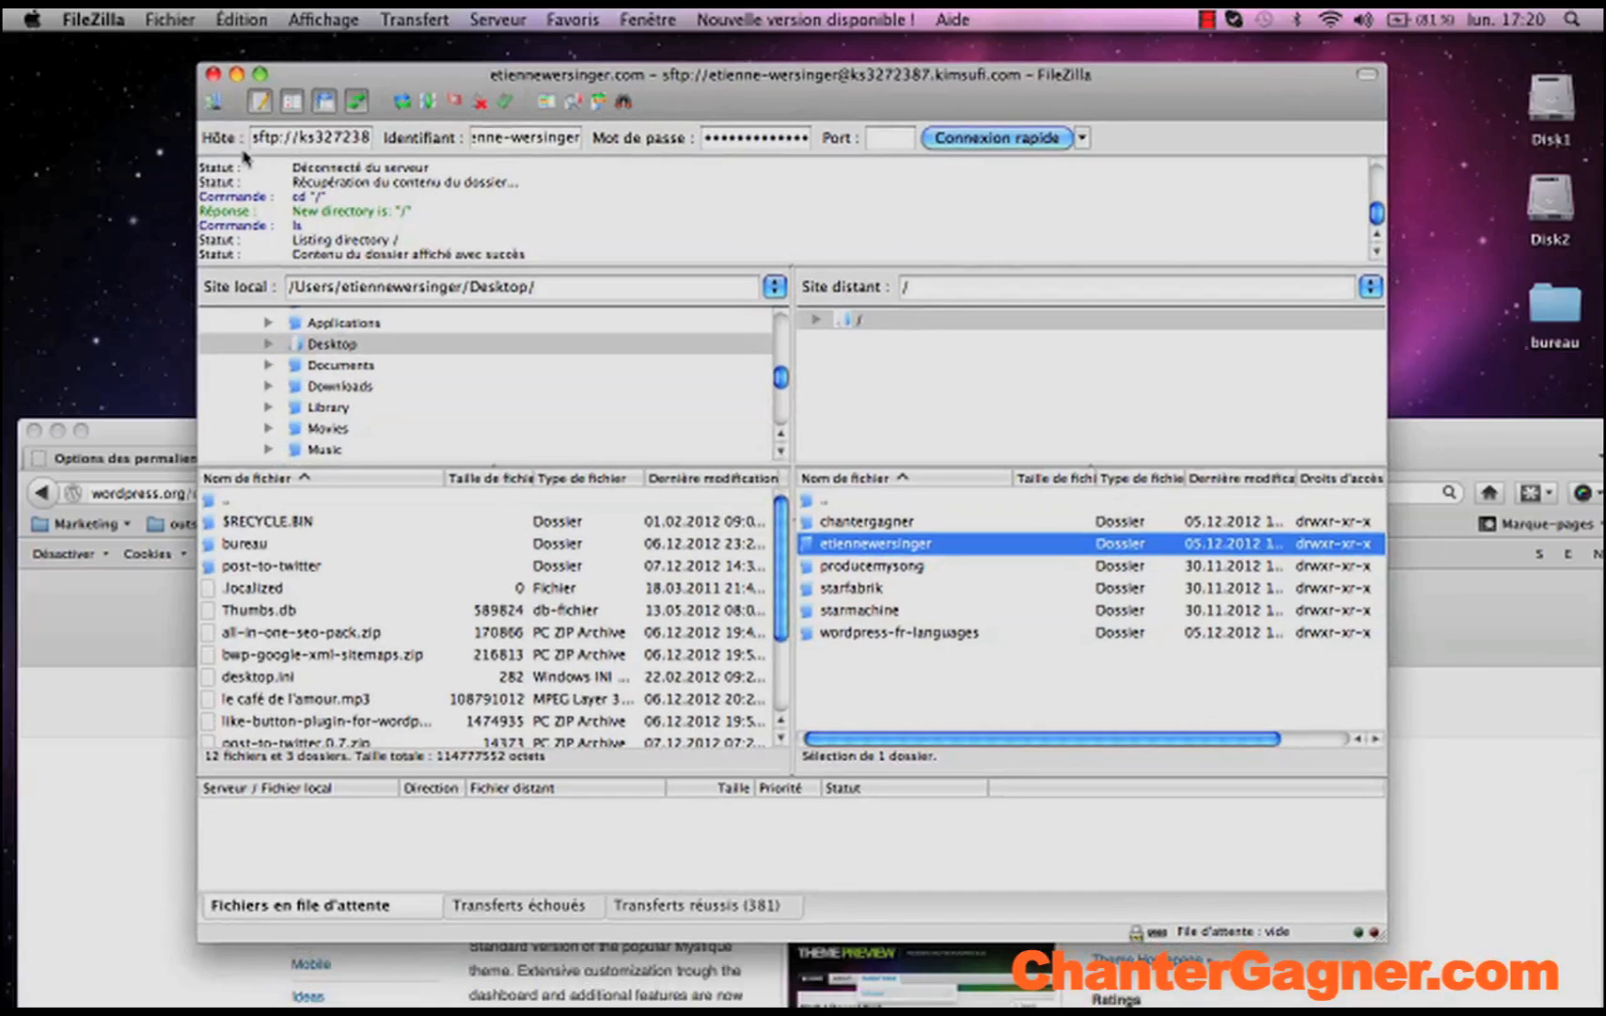
left_click(213, 102)
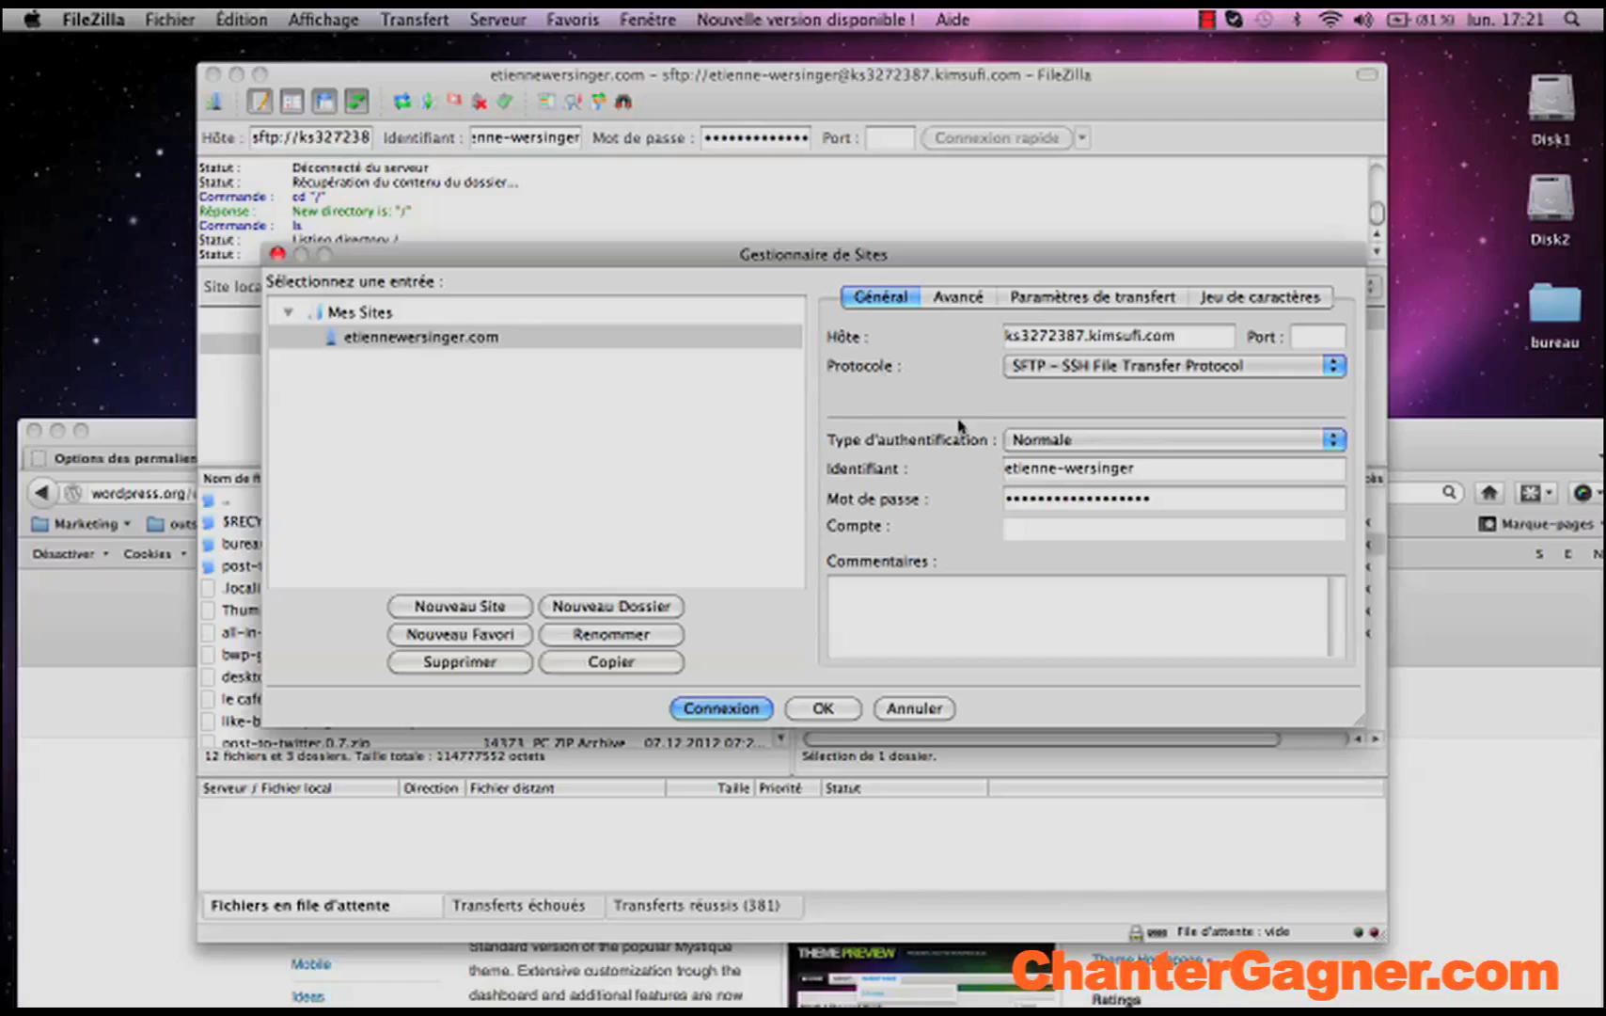
- Set the saved site's port to 22, minimize the browser window and connect to the server over SFTP
left_click(1012, 341)
left_click_drag(1005, 336, 1177, 336)
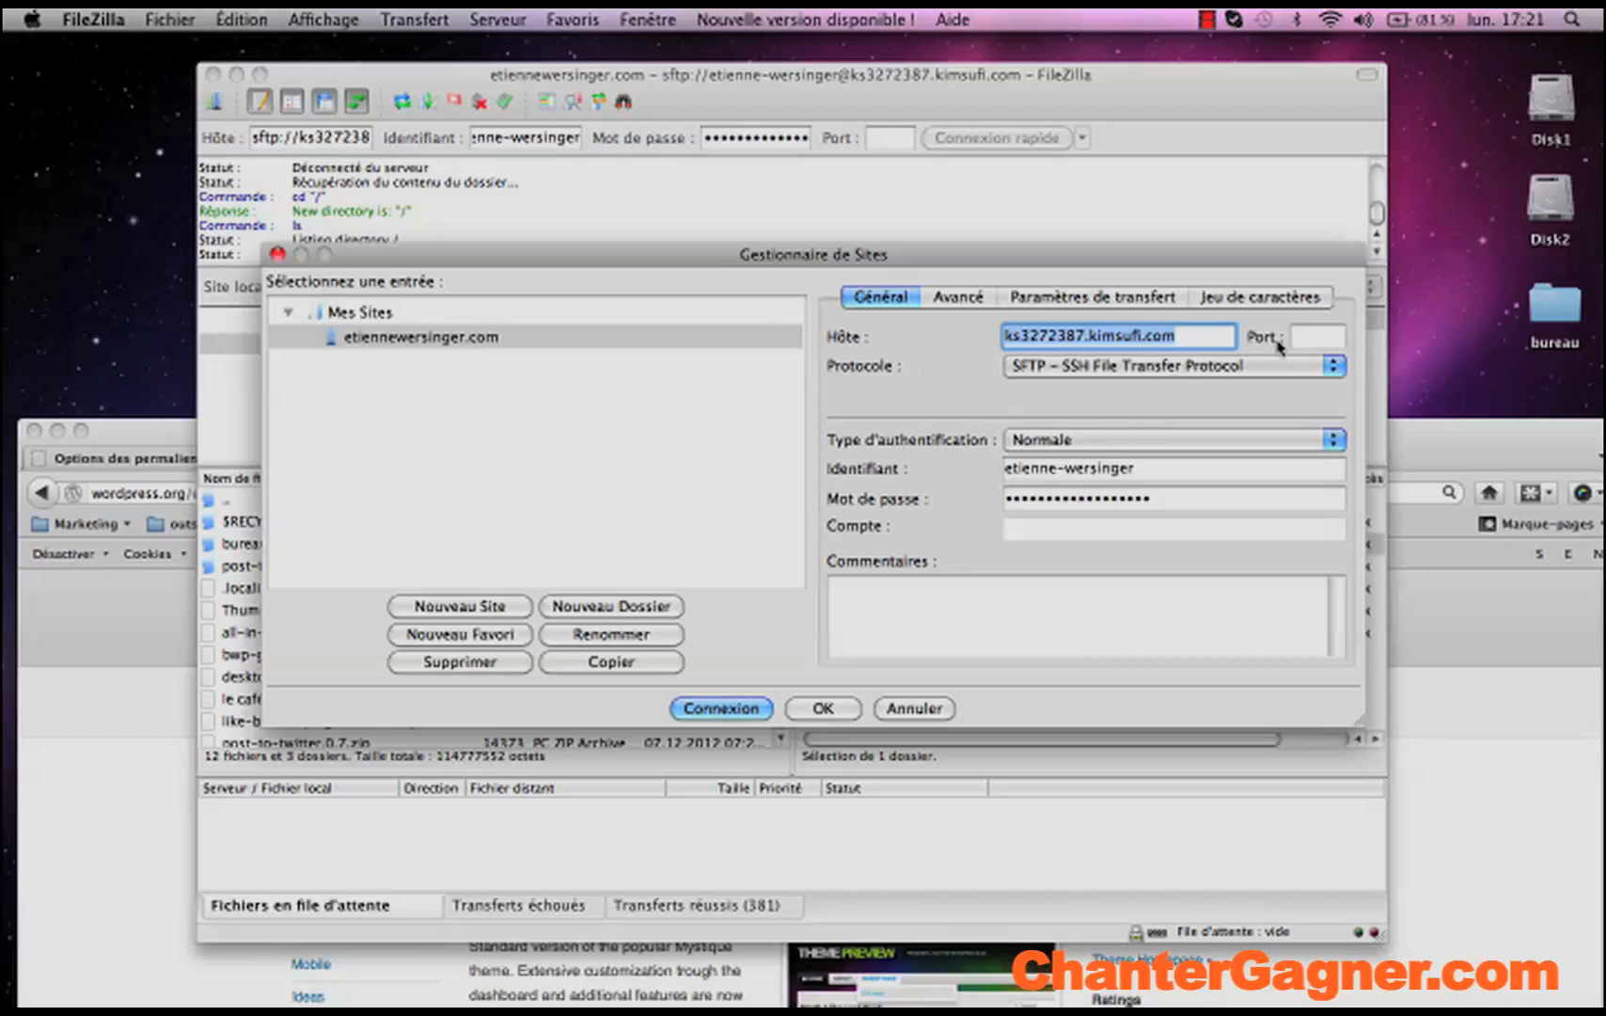
left_click(1309, 337)
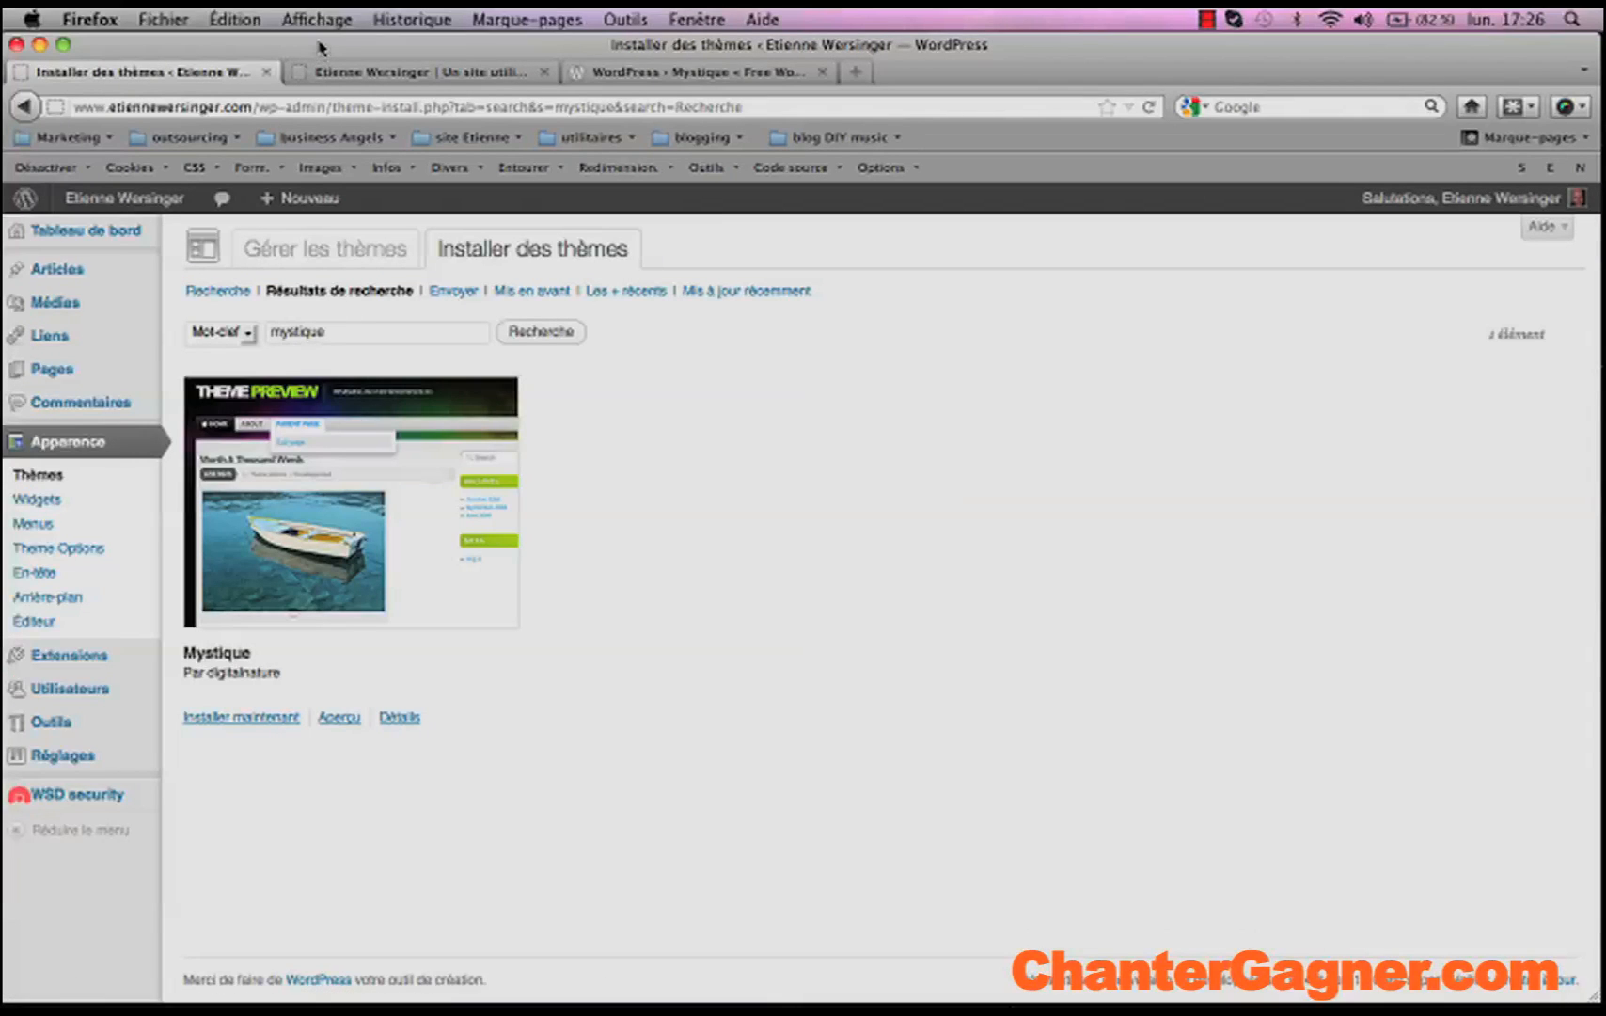
mouse_move(318, 47)
left_mouse_down()
mouse_move(314, 208)
mouse_move(320, 25)
mouse_move(331, 54)
left_mouse_up()
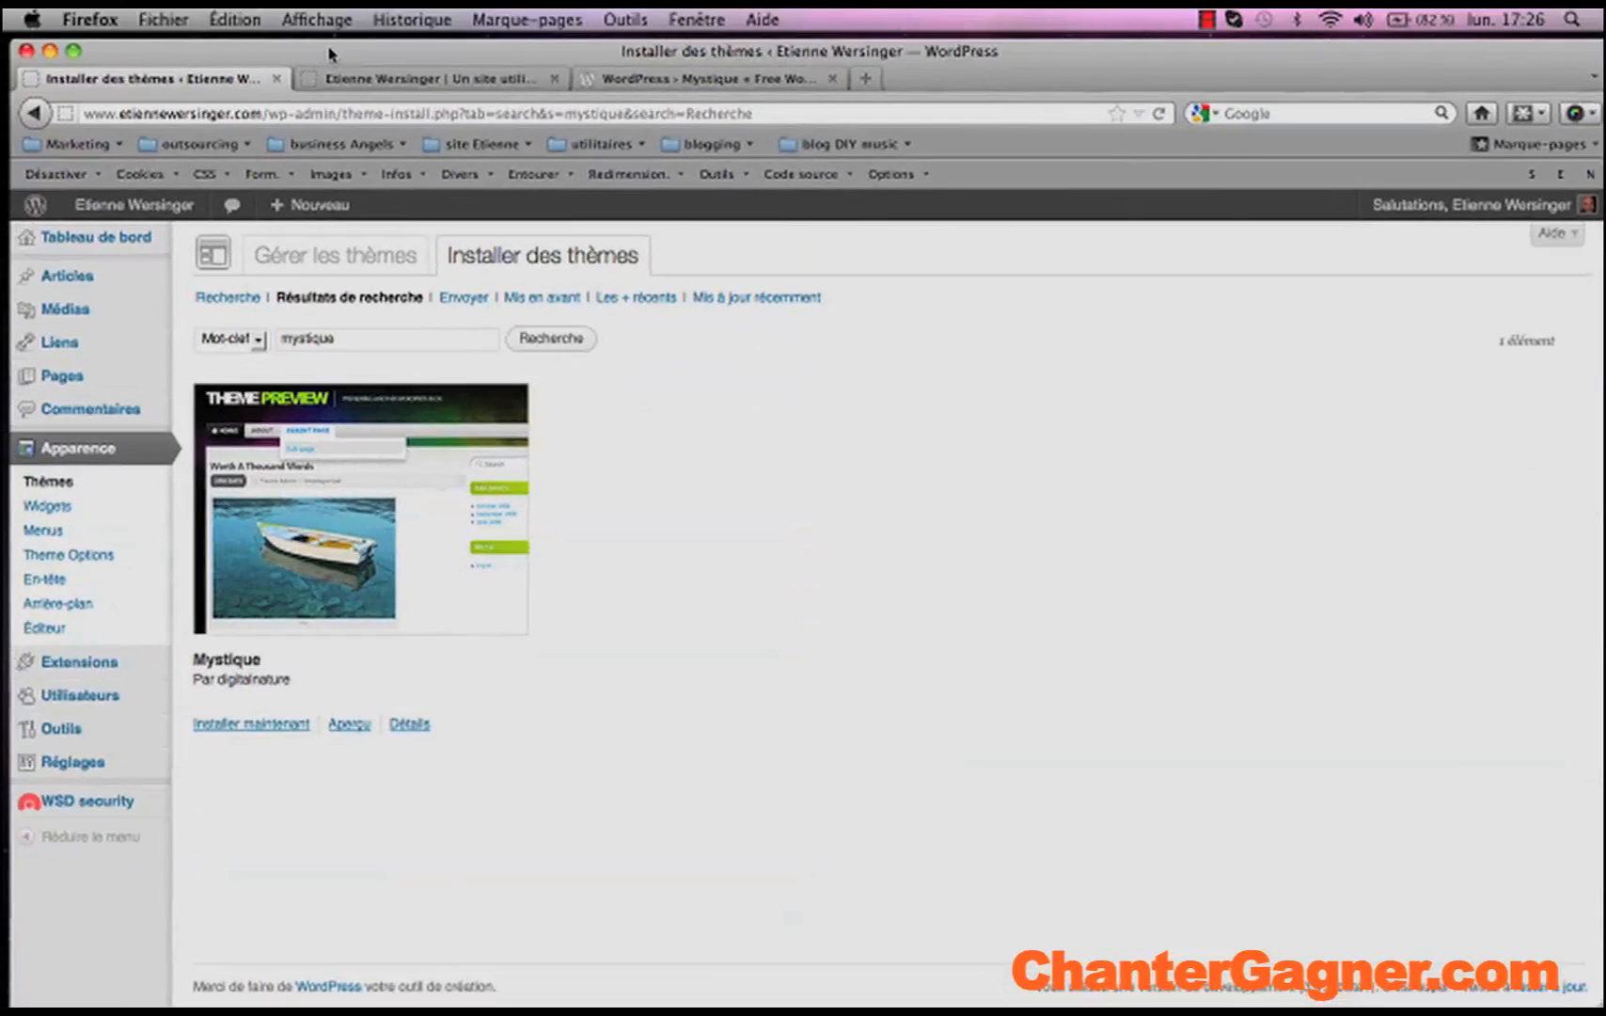
left_click(49, 51)
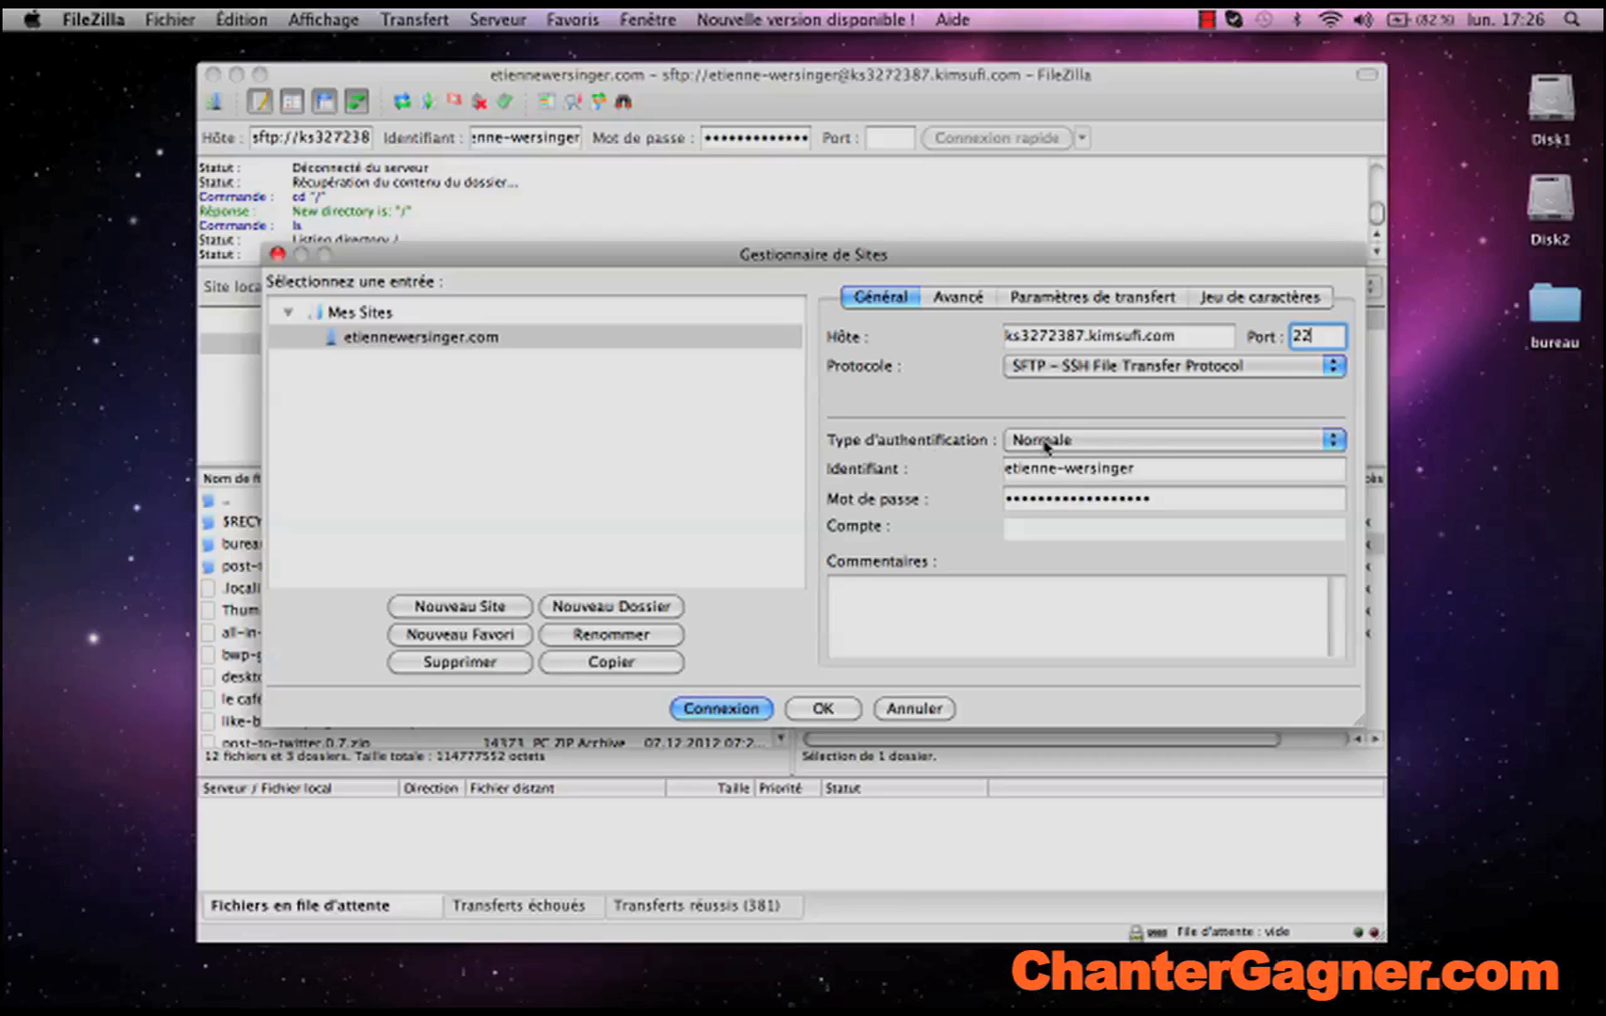
left_click(717, 708)
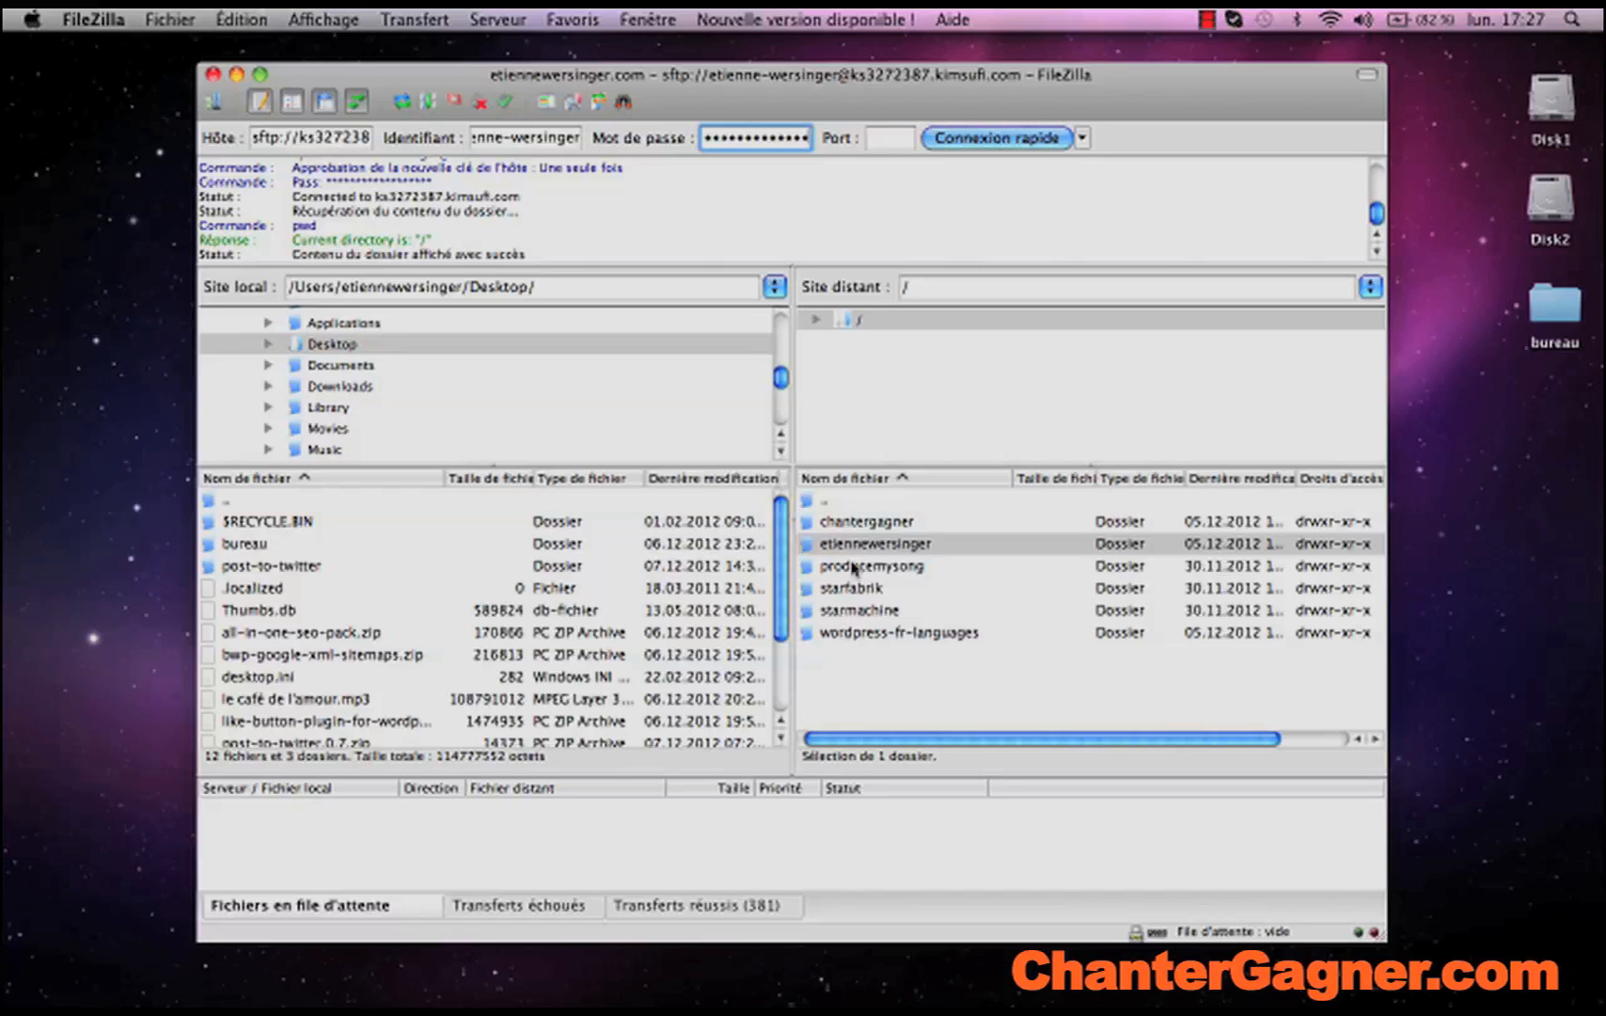
- Open the site's own folder on the server down to www/3.4 and look through its WordPress files
double_click(807, 546)
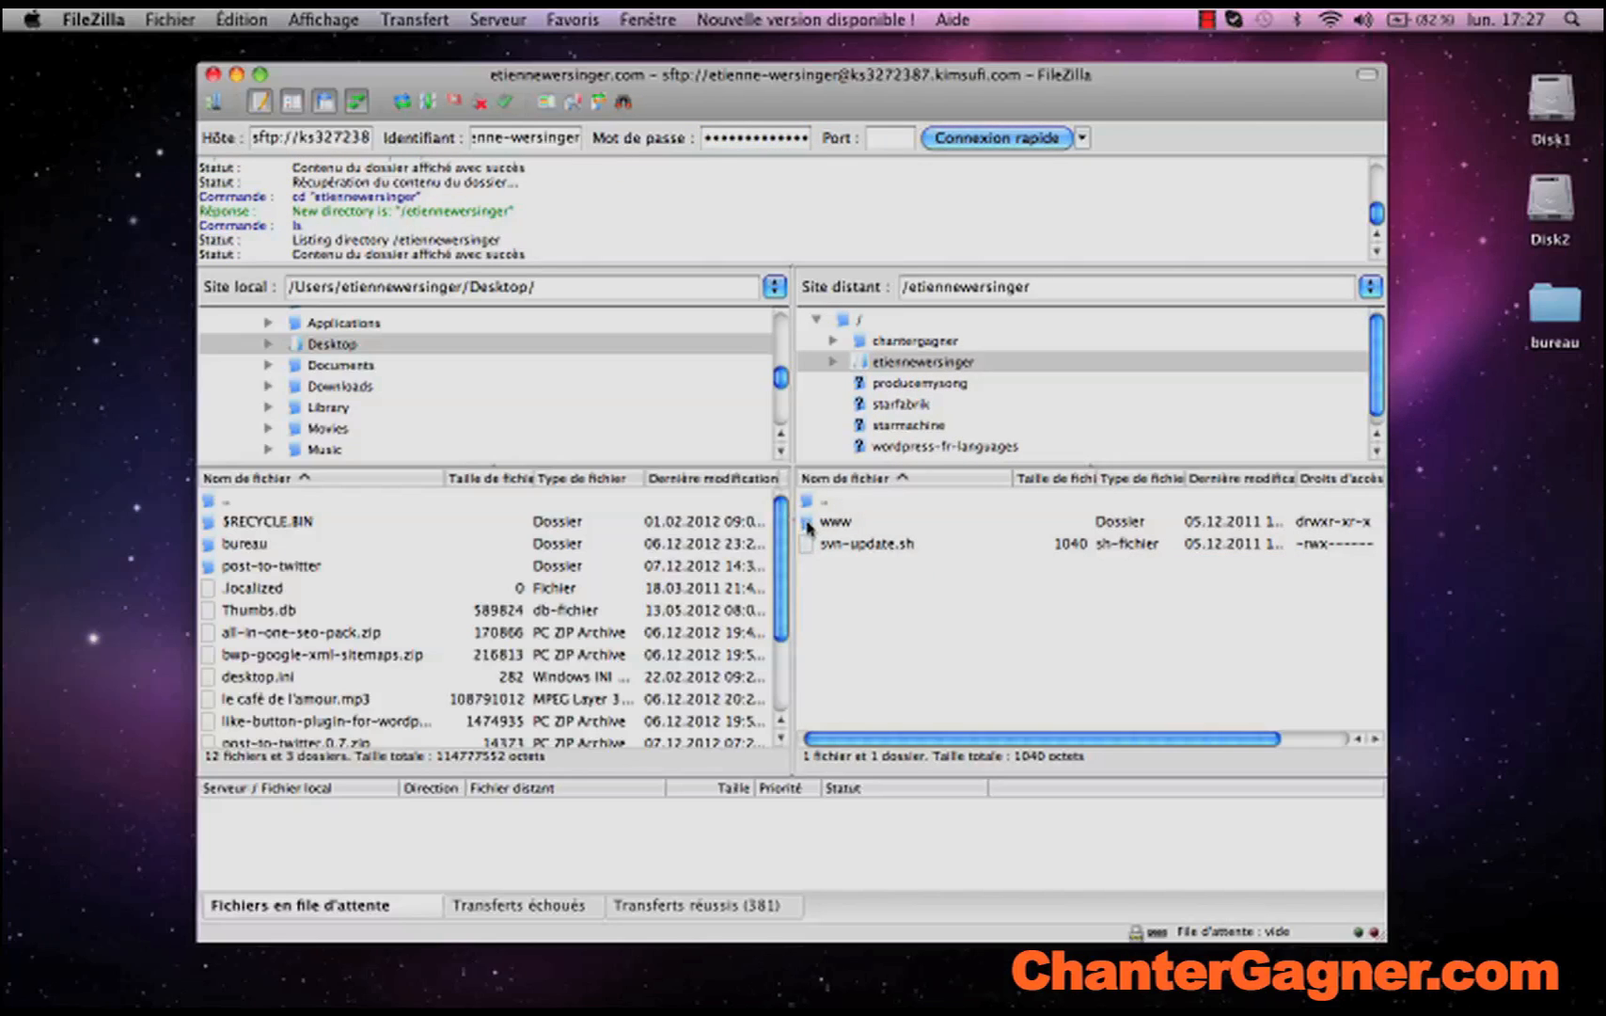
double_click(808, 523)
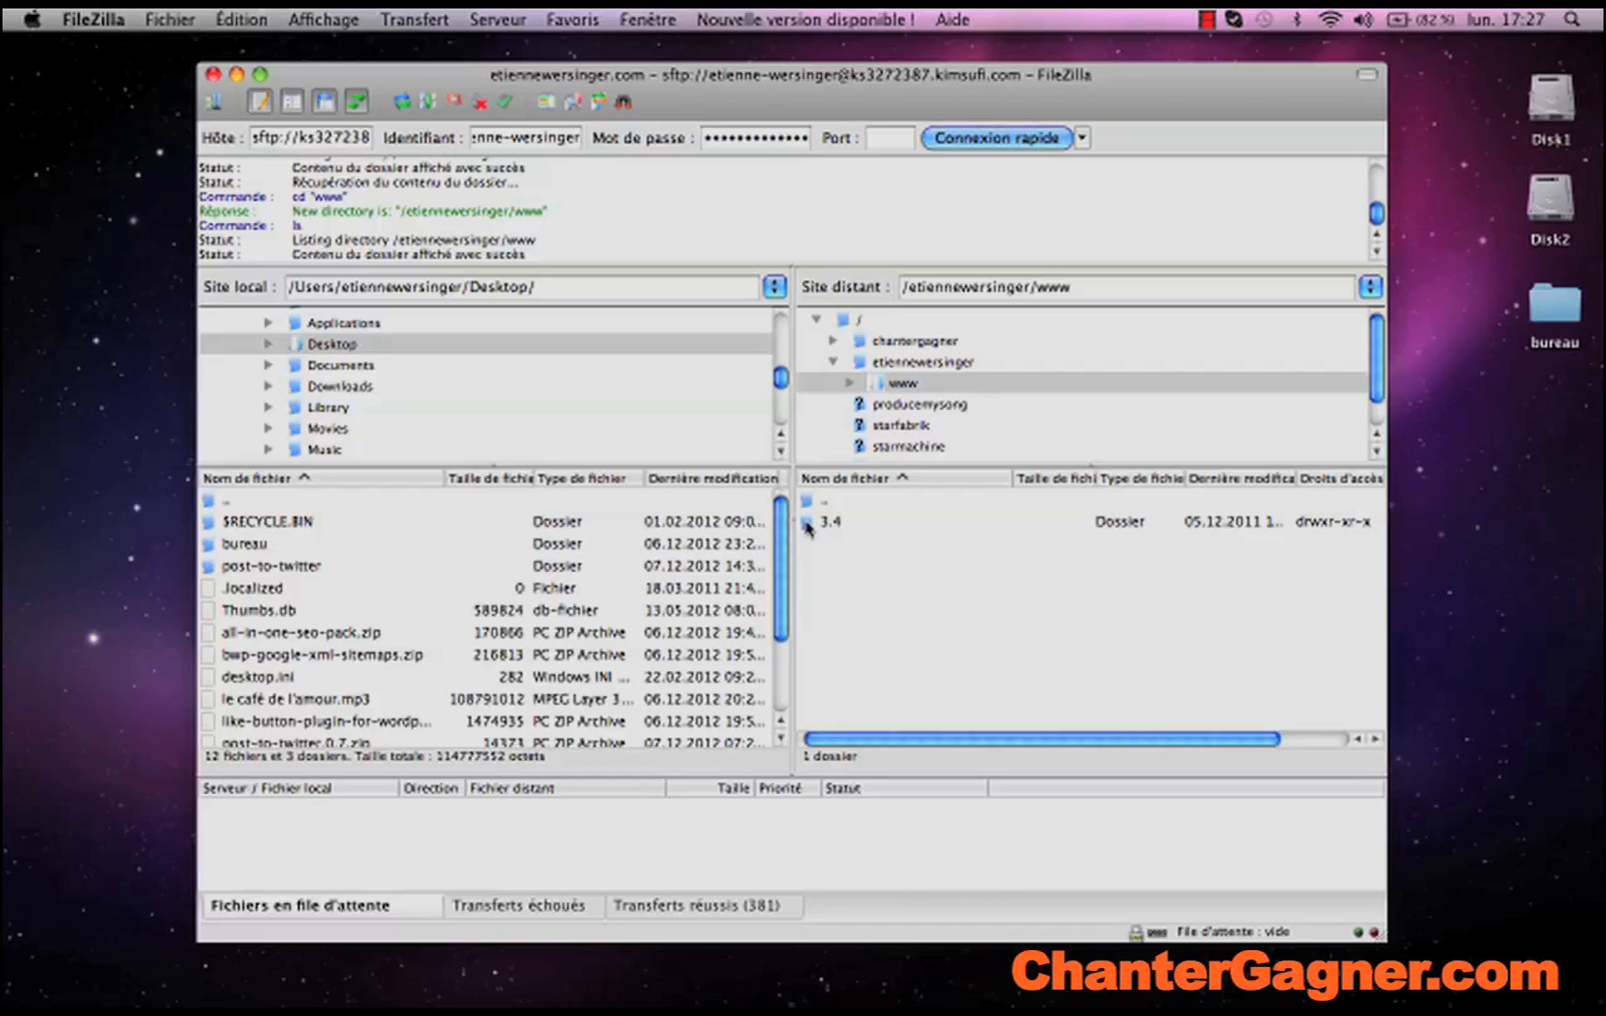
left_click(808, 524)
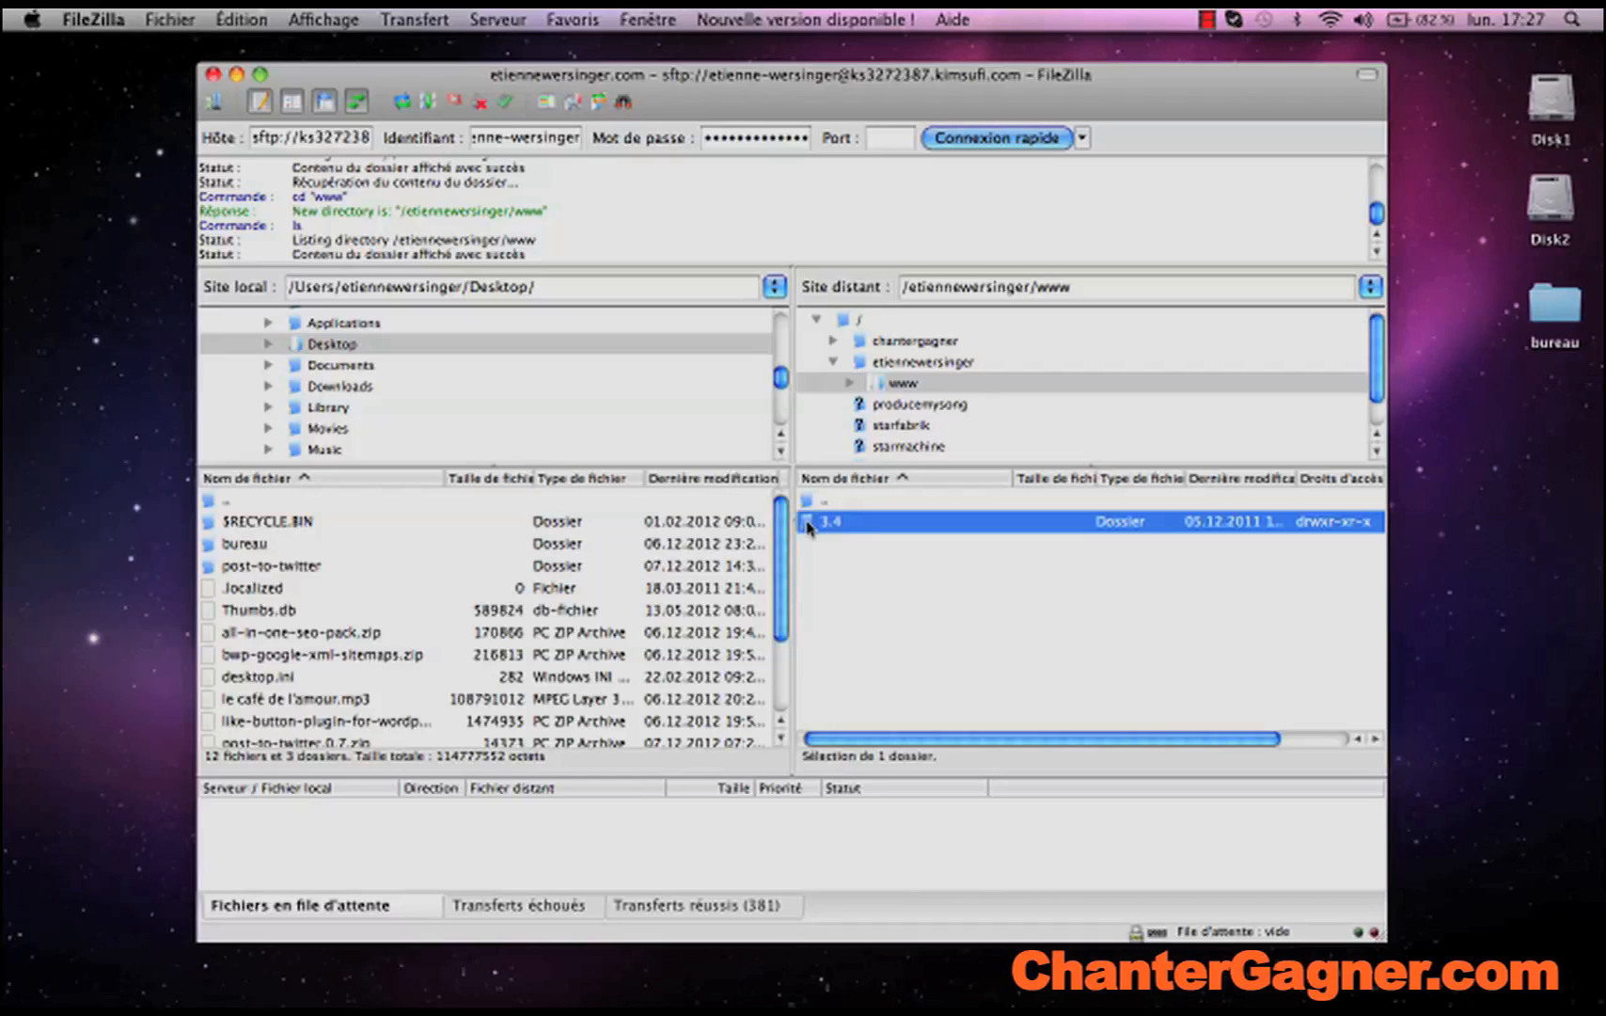
double_click(808, 524)
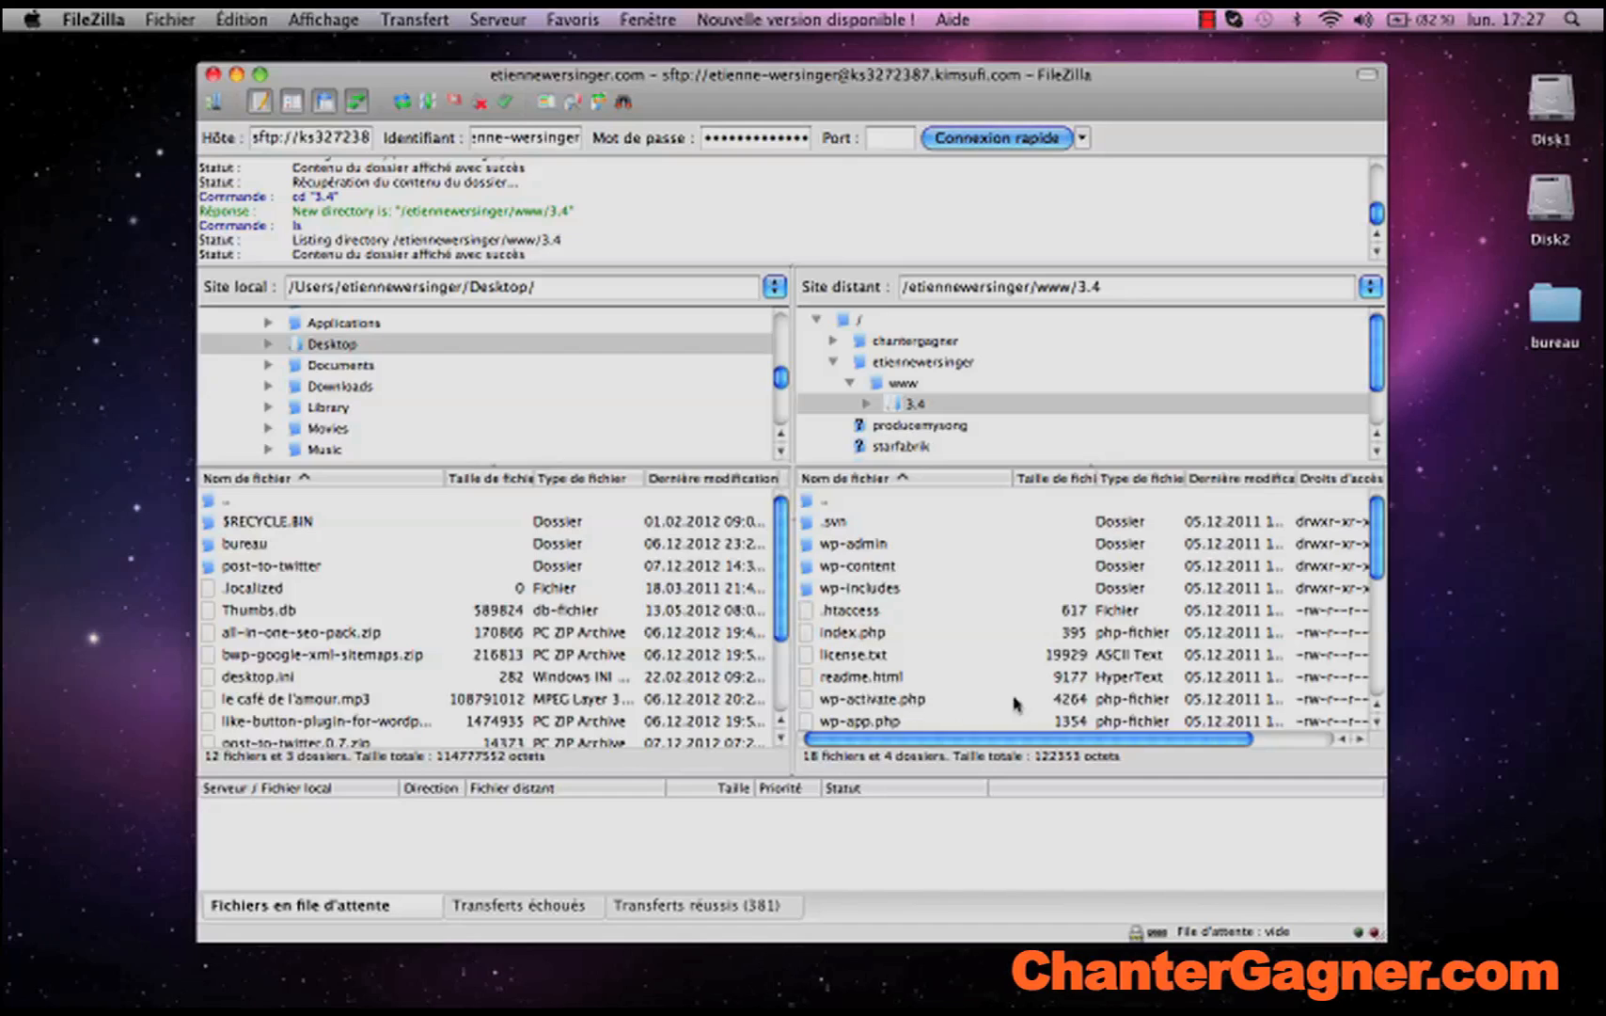
scroll(1373, 532, "down", 5)
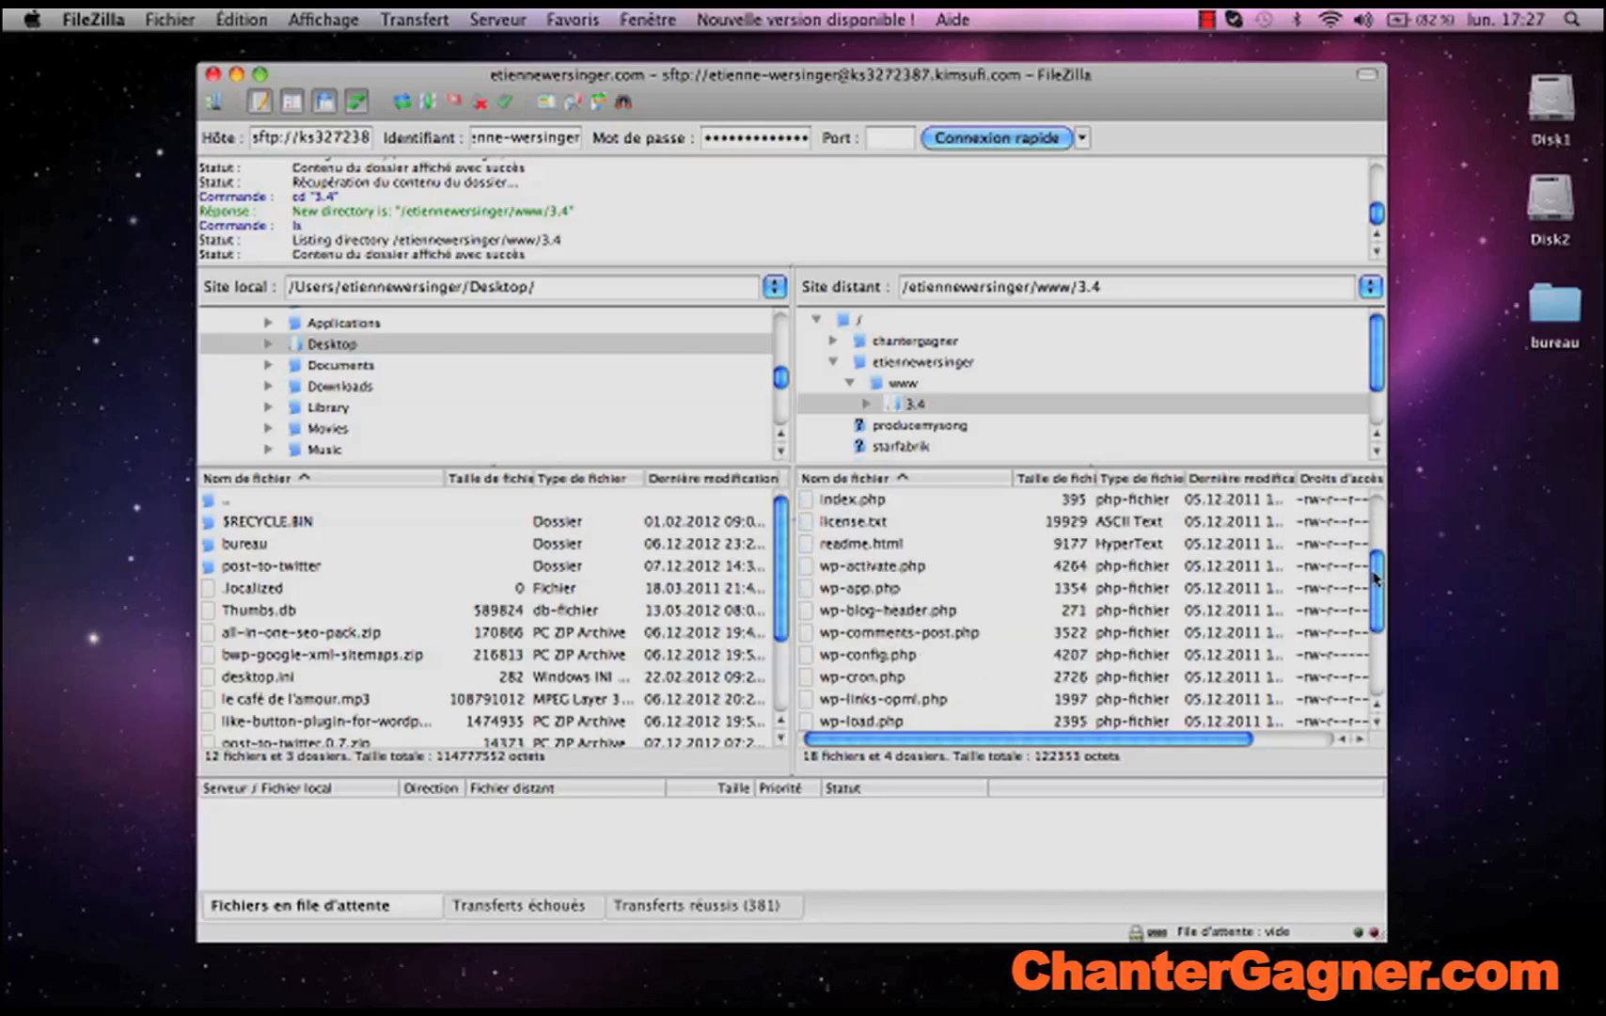
scroll(1364, 516, "up", 5)
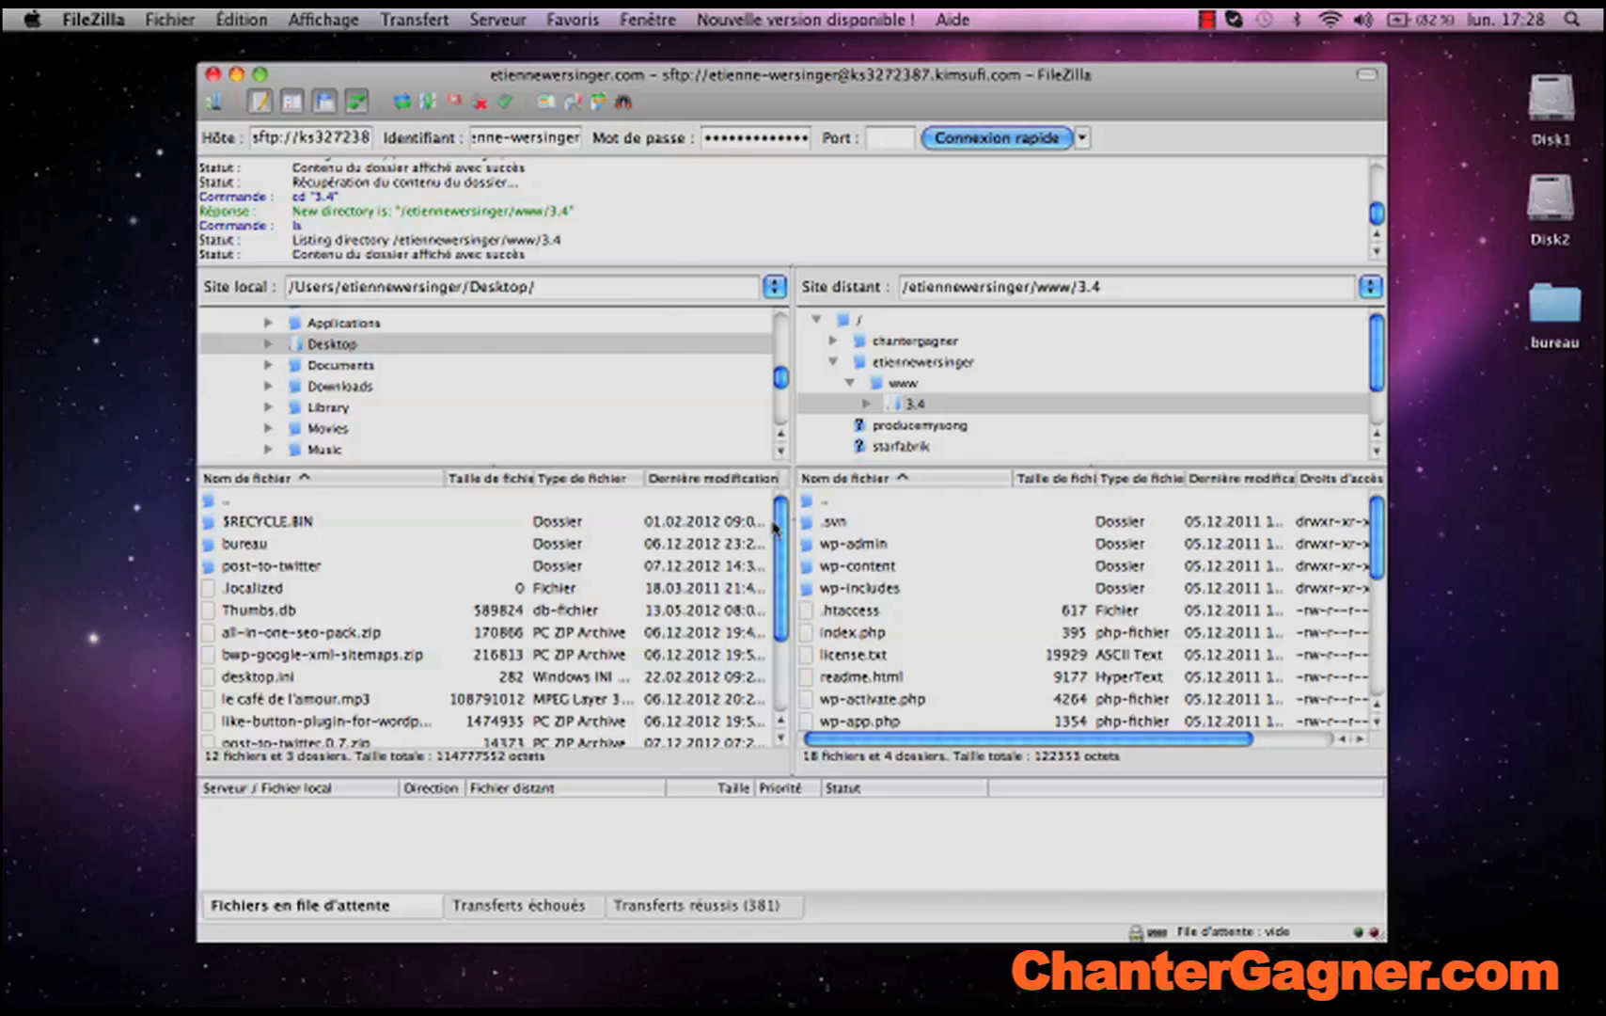
left_click_drag(1378, 508, 1376, 610)
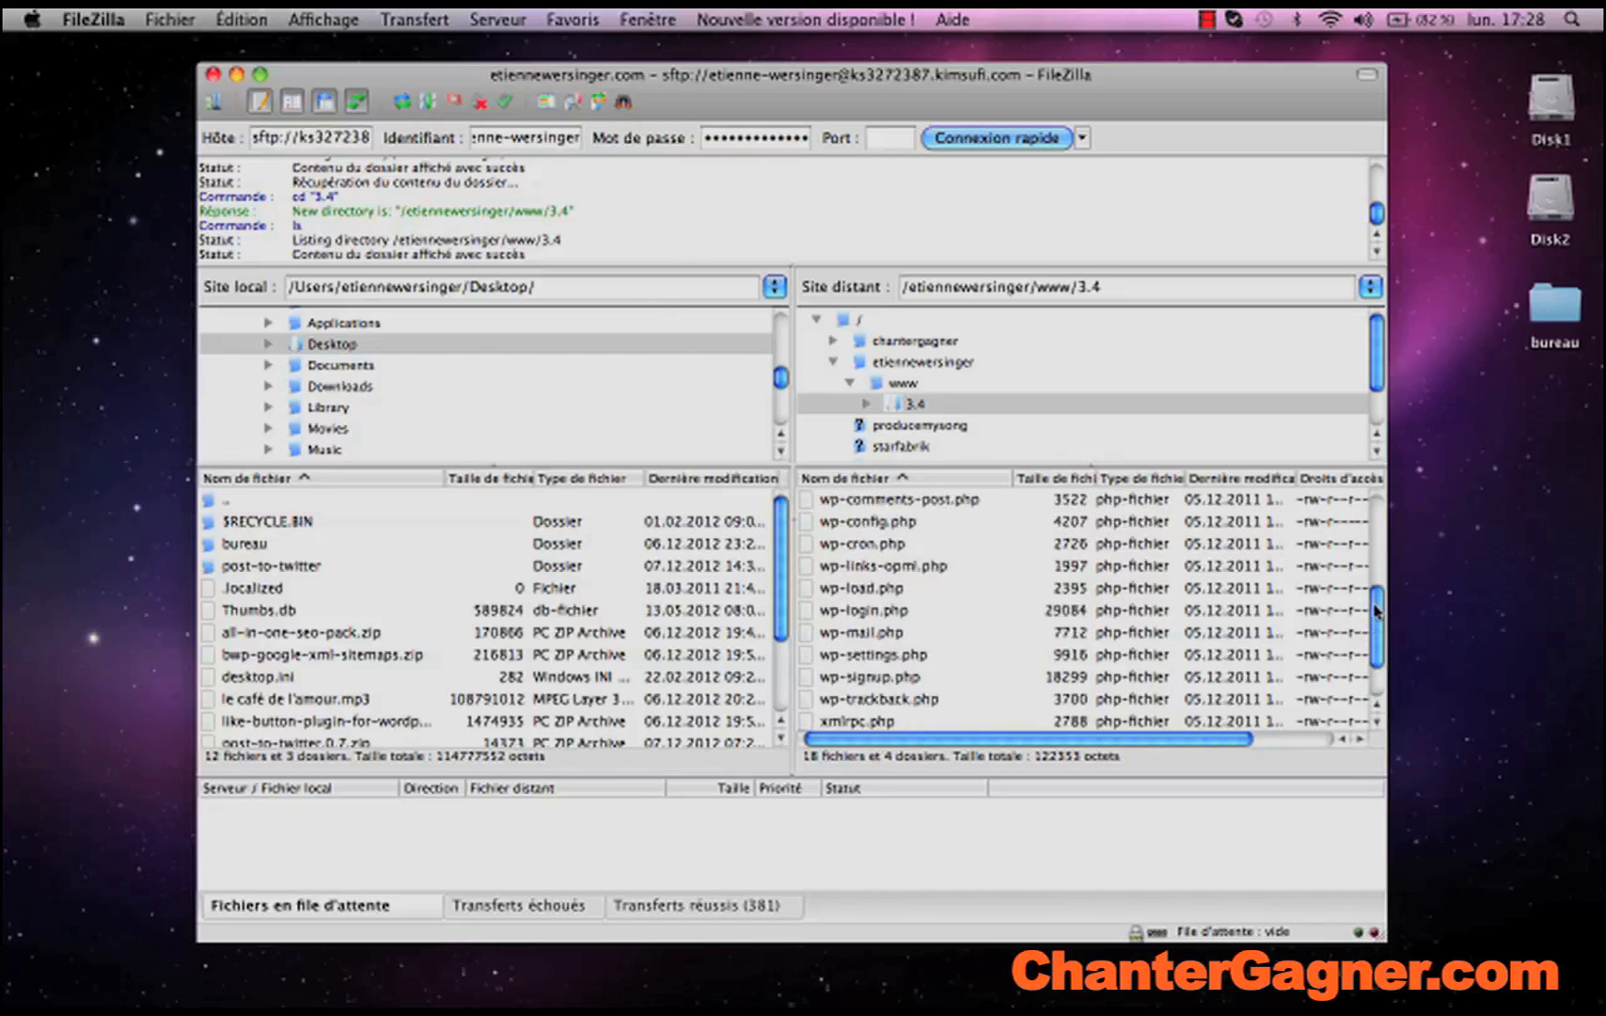
scroll(1376, 610, "up", 5)
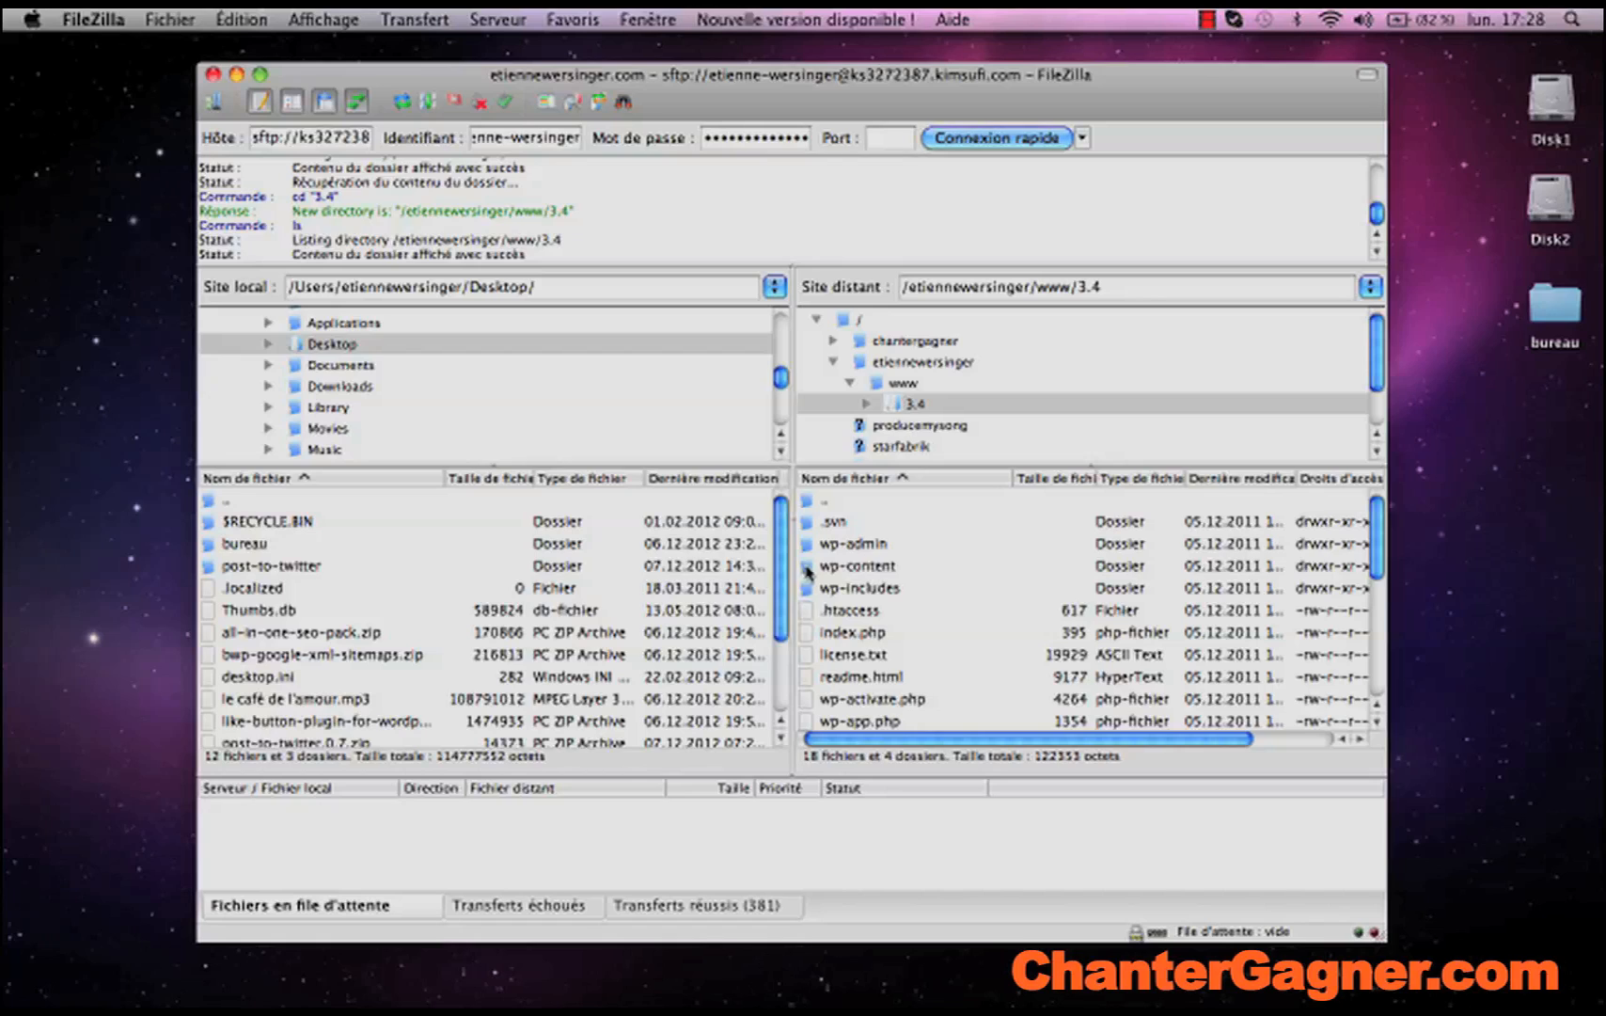
- Open the remote wp-content/themes folder inside the 3.4 installation
double_click(809, 568)
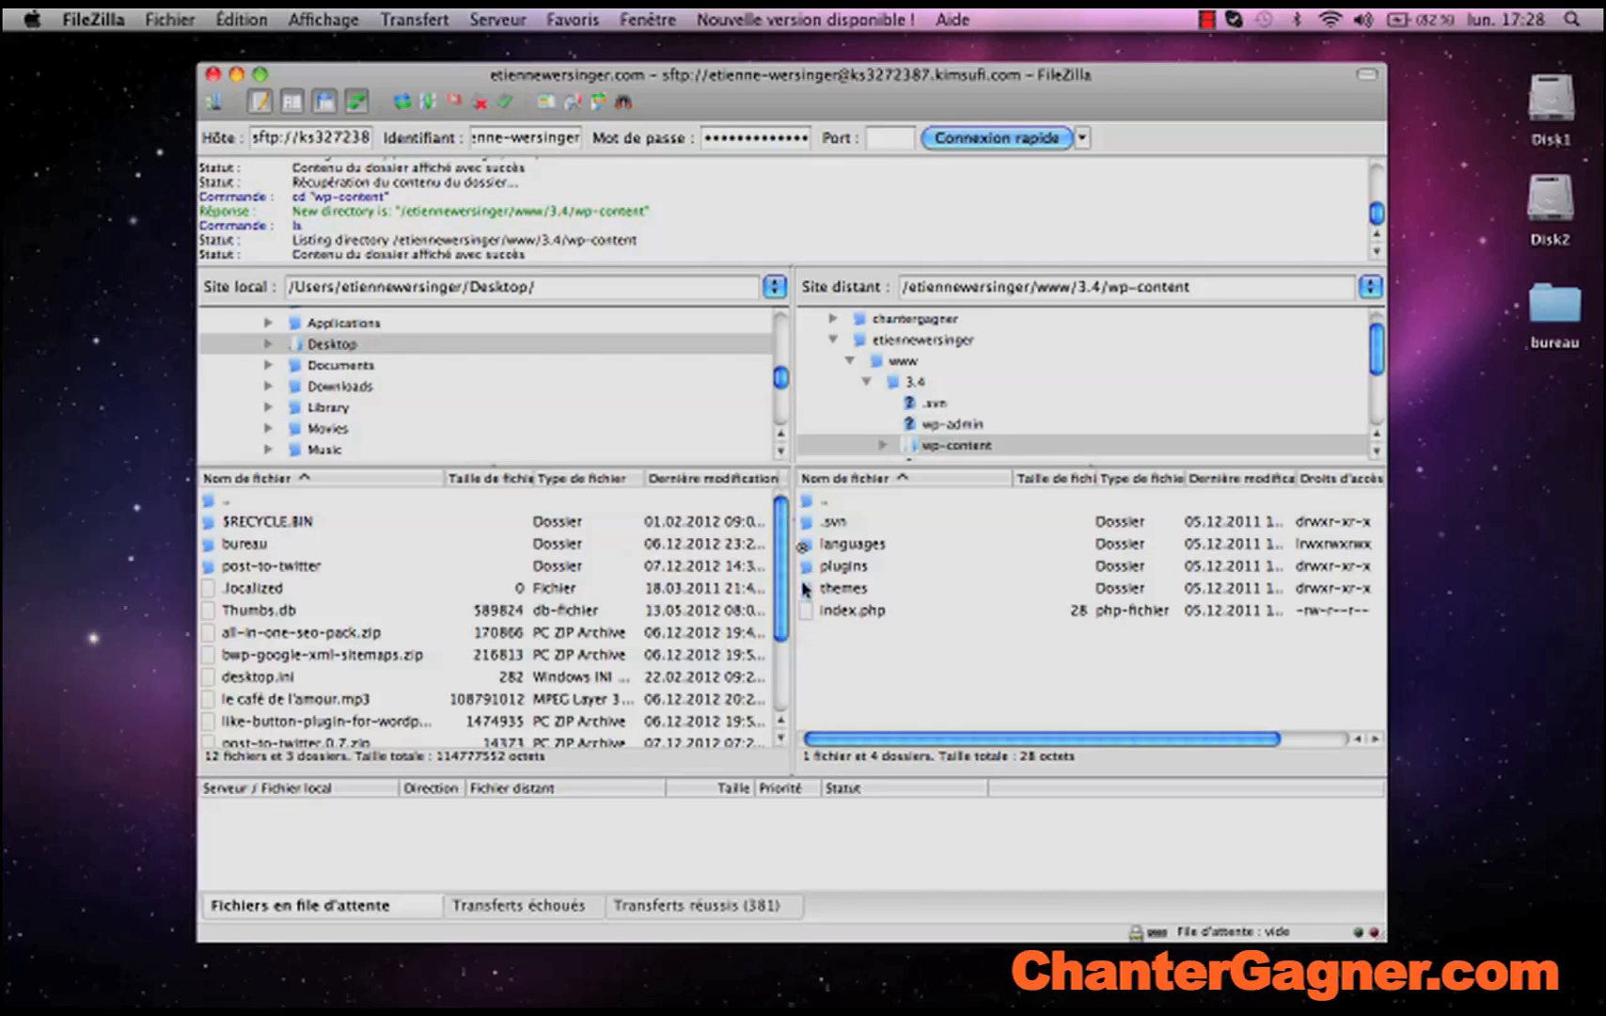
double_click(807, 502)
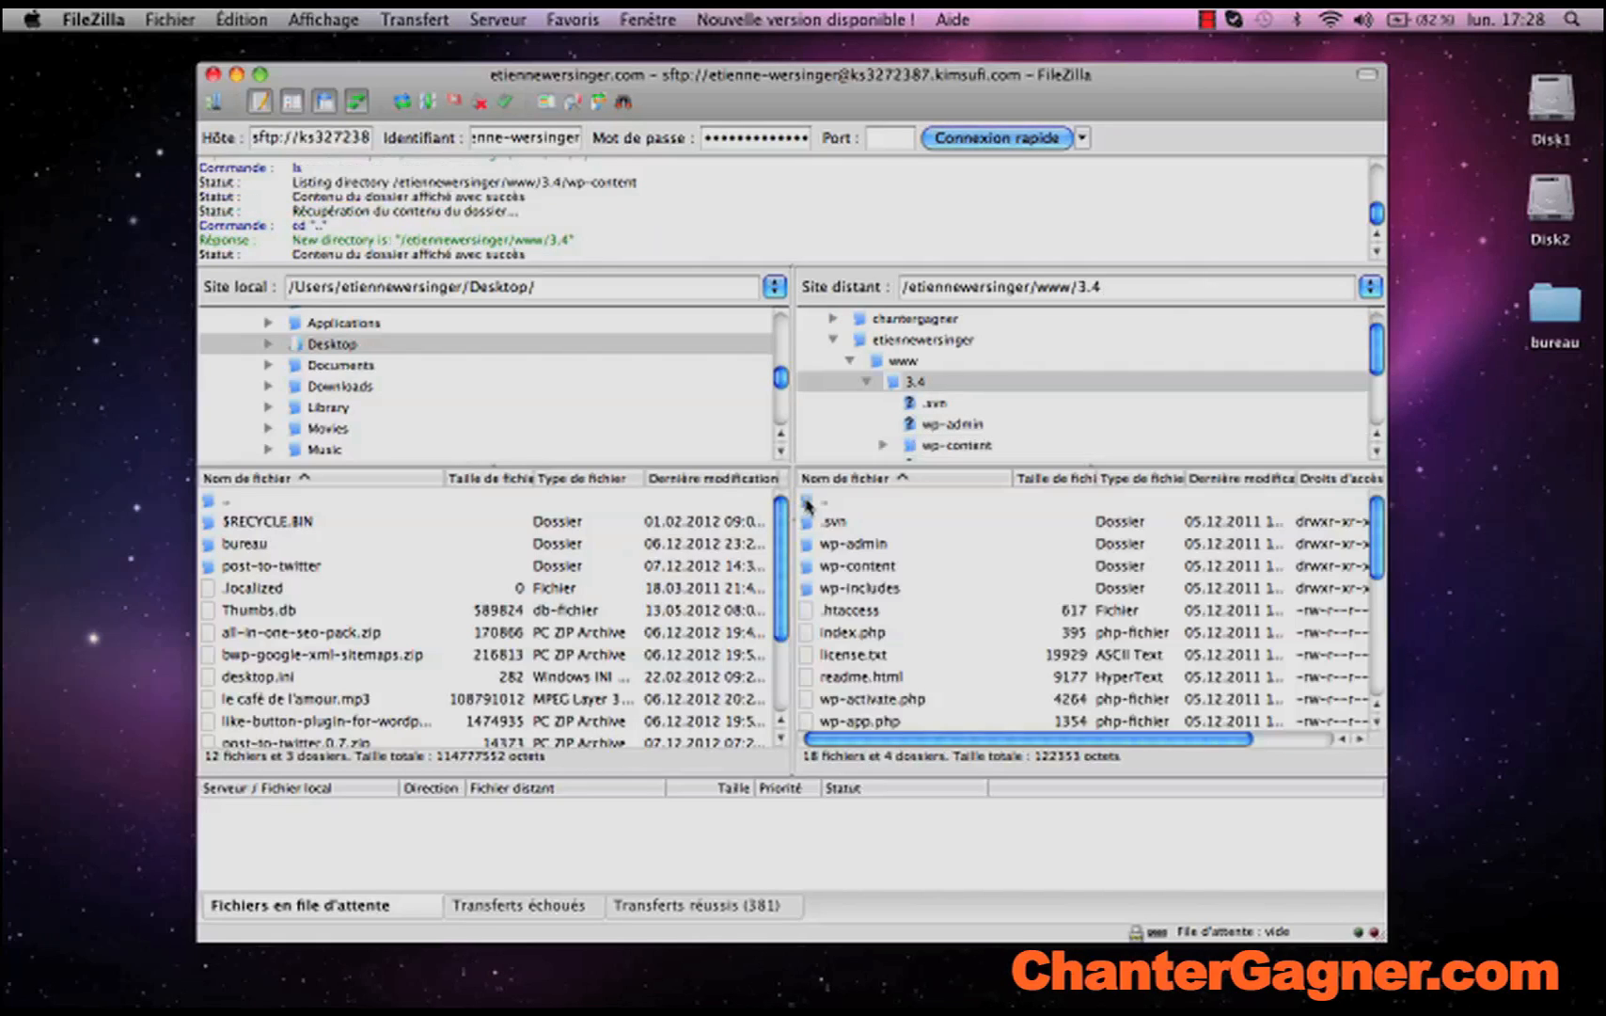
double_click(809, 567)
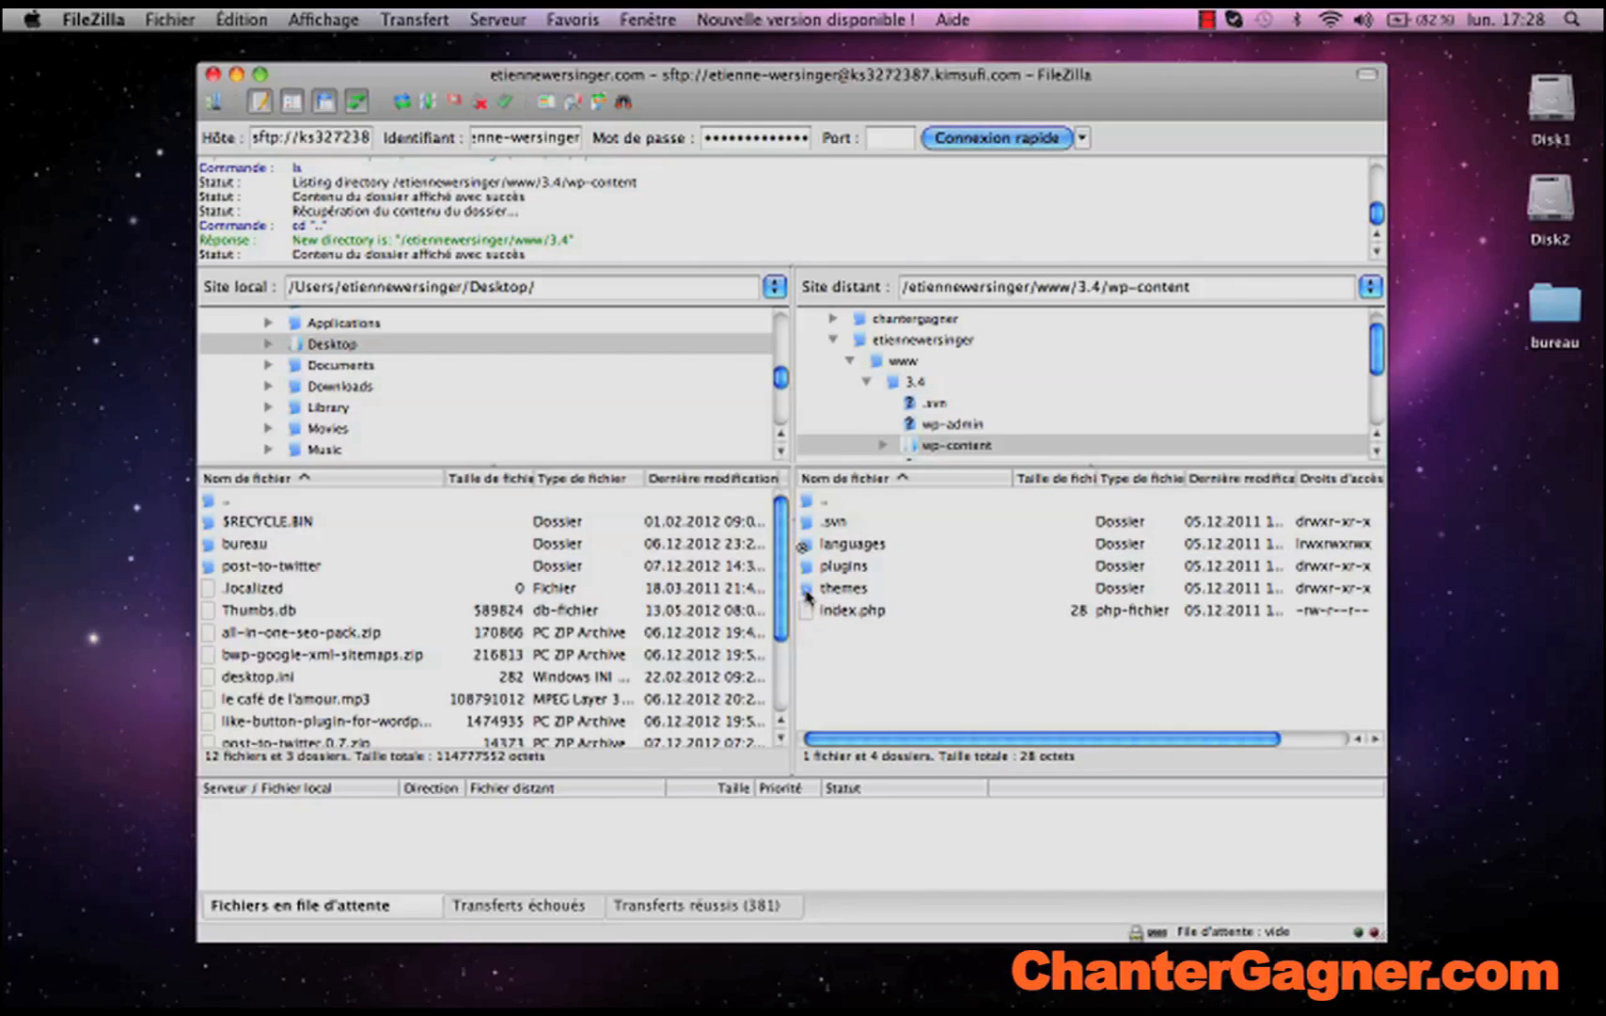
double_click(810, 590)
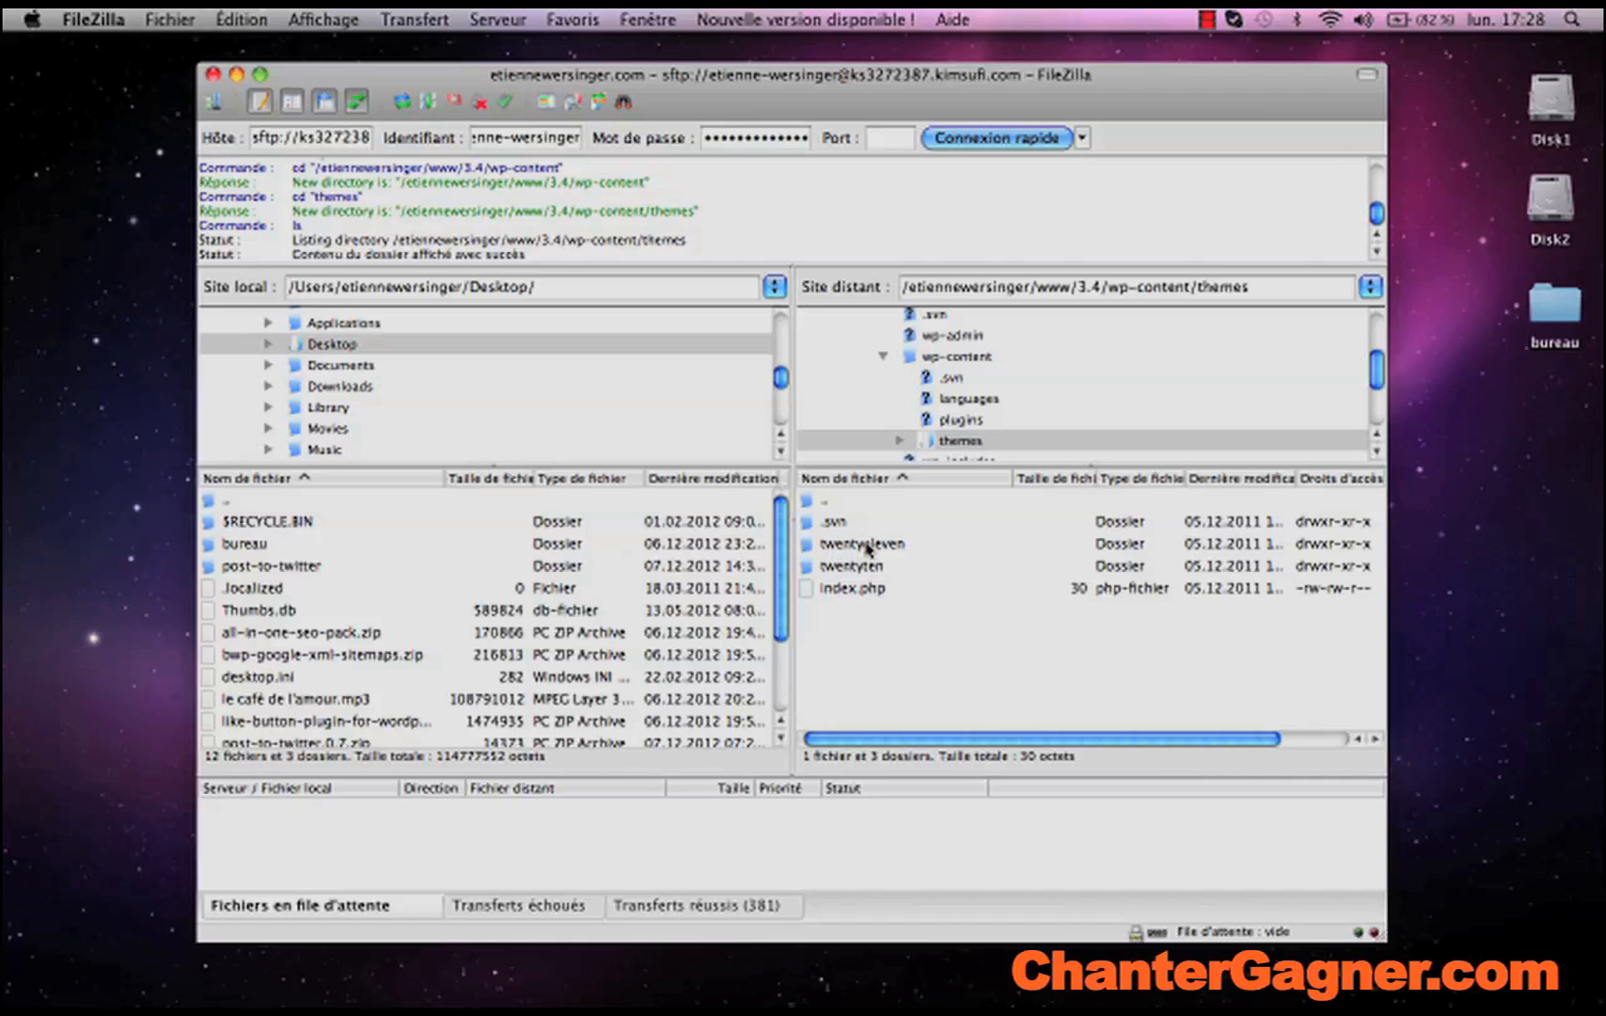
- Move the FileZilla window aside, upload the desktop's mystique folder into the remote themes folder, and move the window back
left_click_drag(465, 79, 912, 202)
left_click(580, 336)
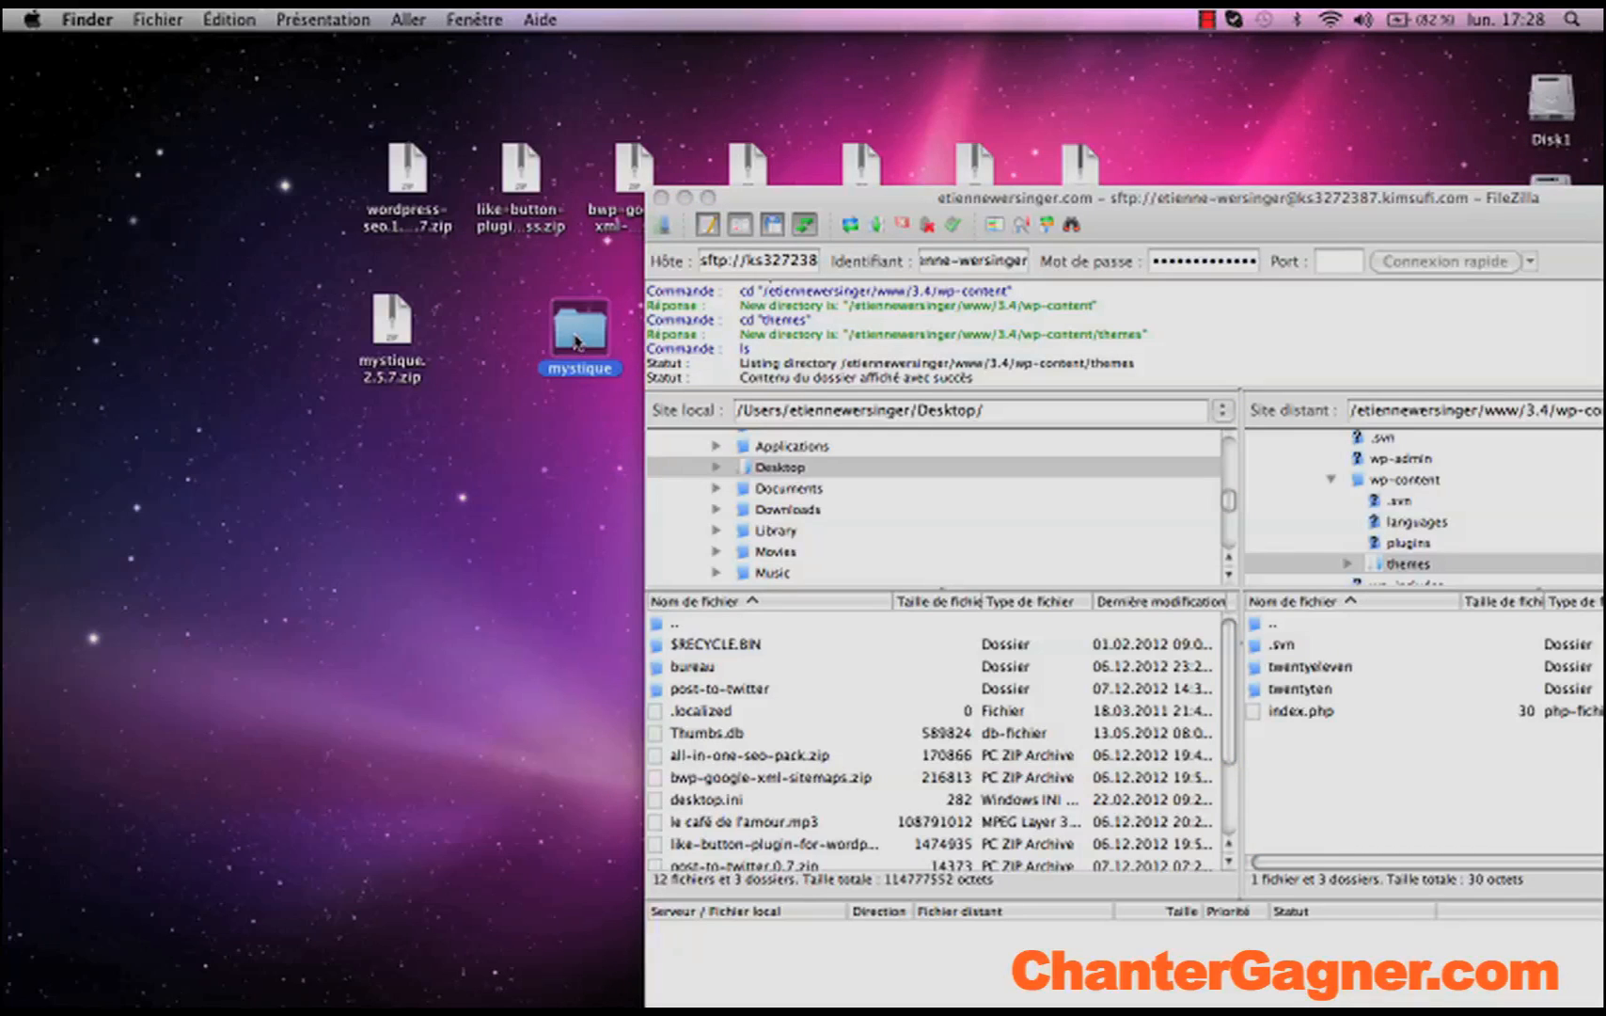
left_click_drag(577, 341, 1307, 769)
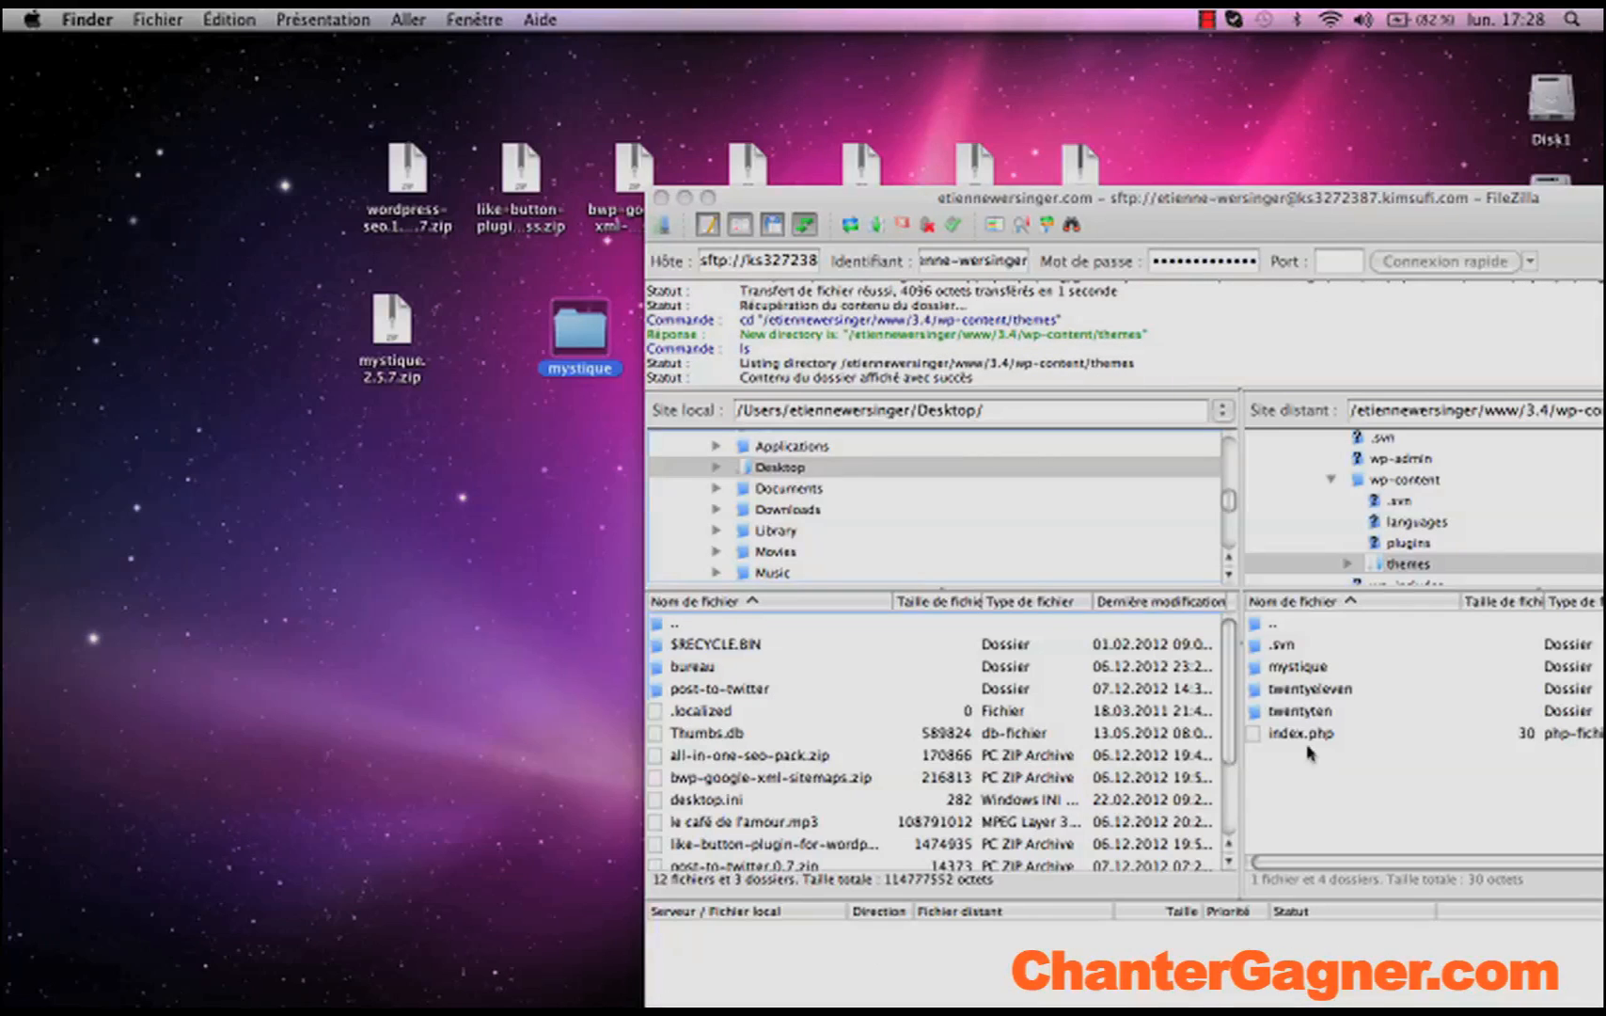
left_click(1274, 222)
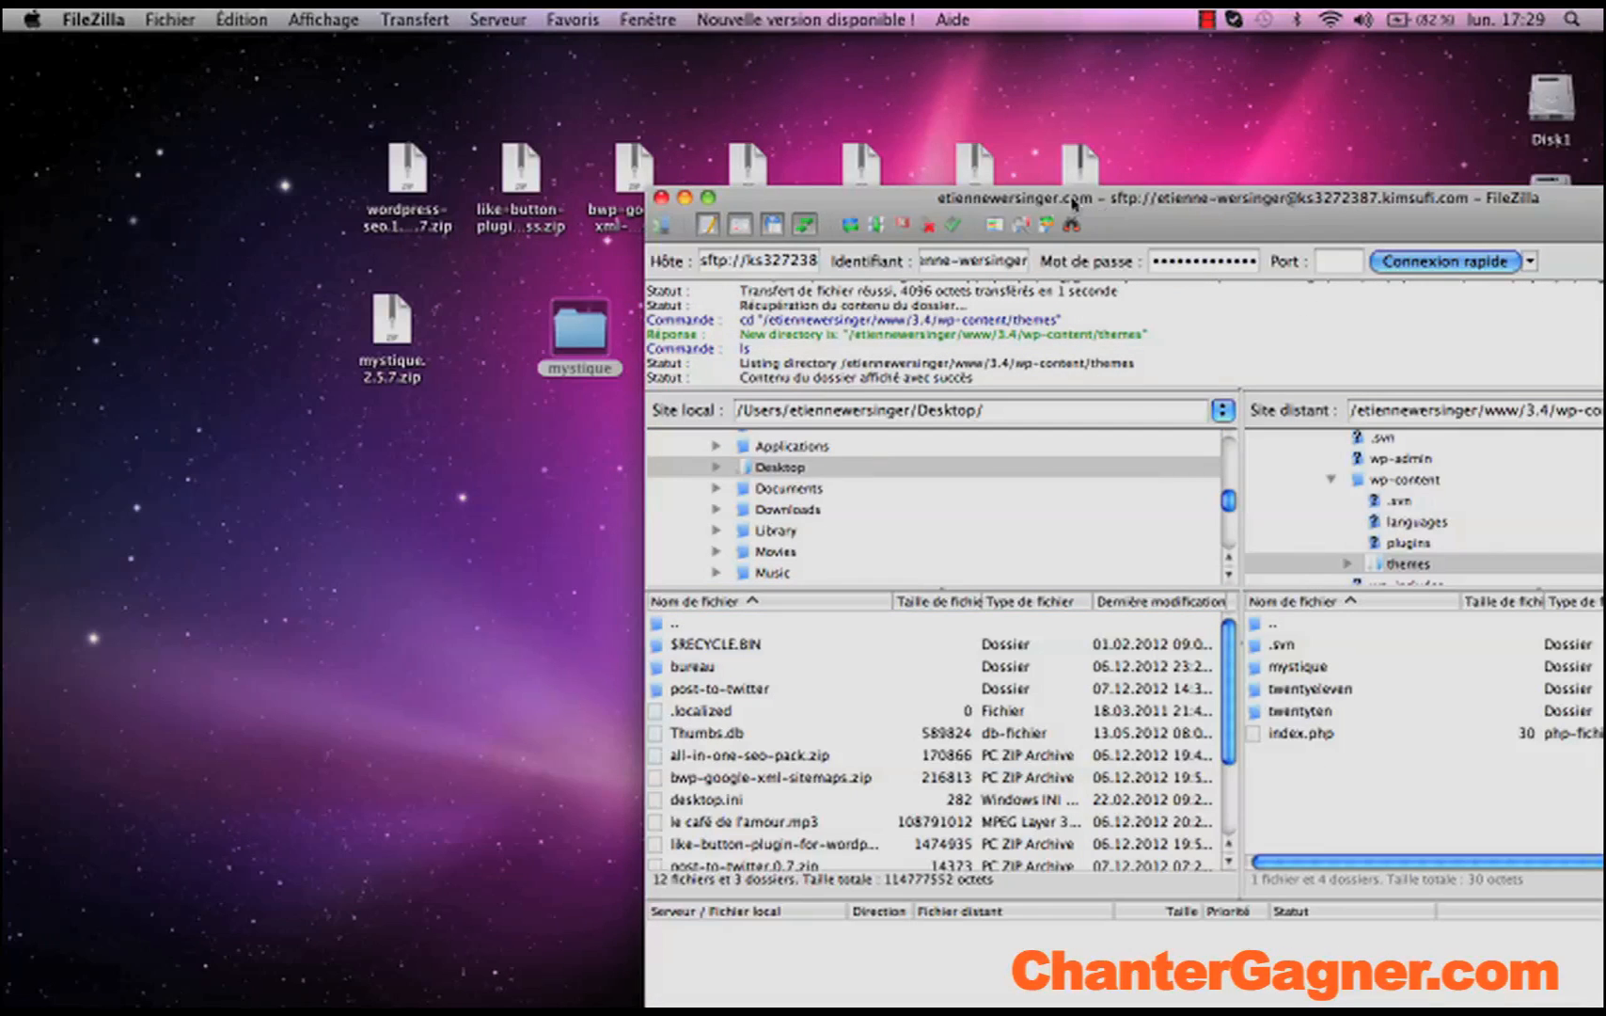
left_click(1174, 181)
left_click(1171, 233)
left_click_drag(915, 207, 484, 82)
- Switch back to Firefox, open the WordPress theme management page and activate the Mystique theme
mouse_move(1156, 1006)
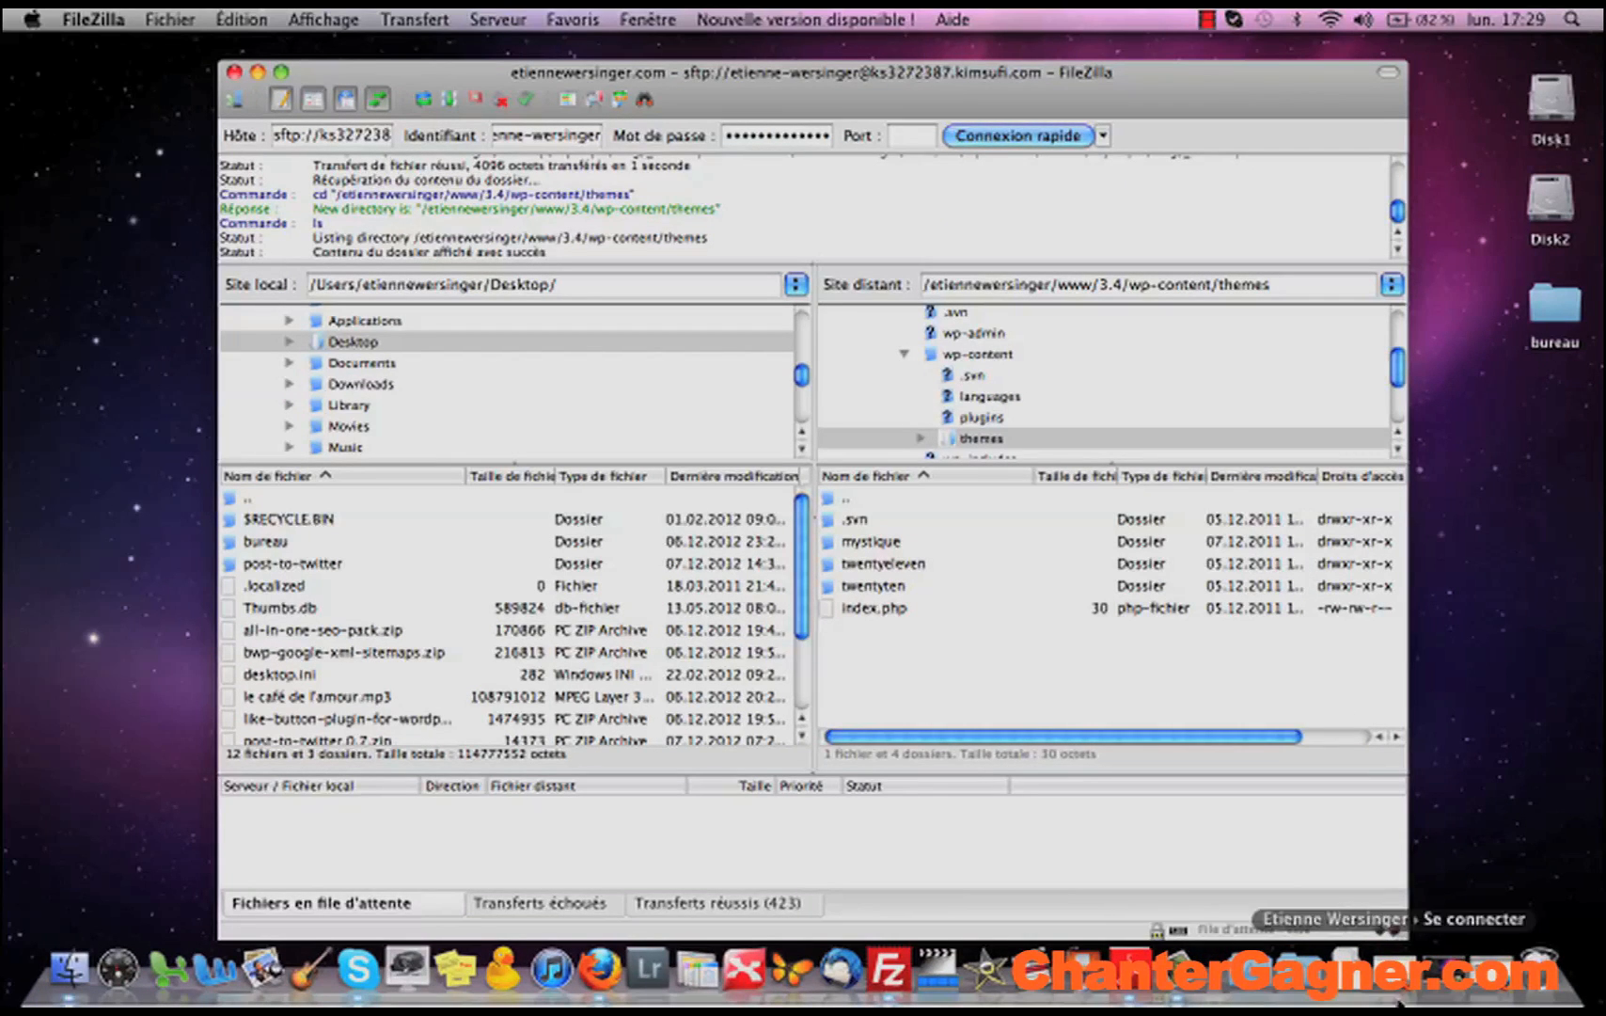
left_click(1279, 978)
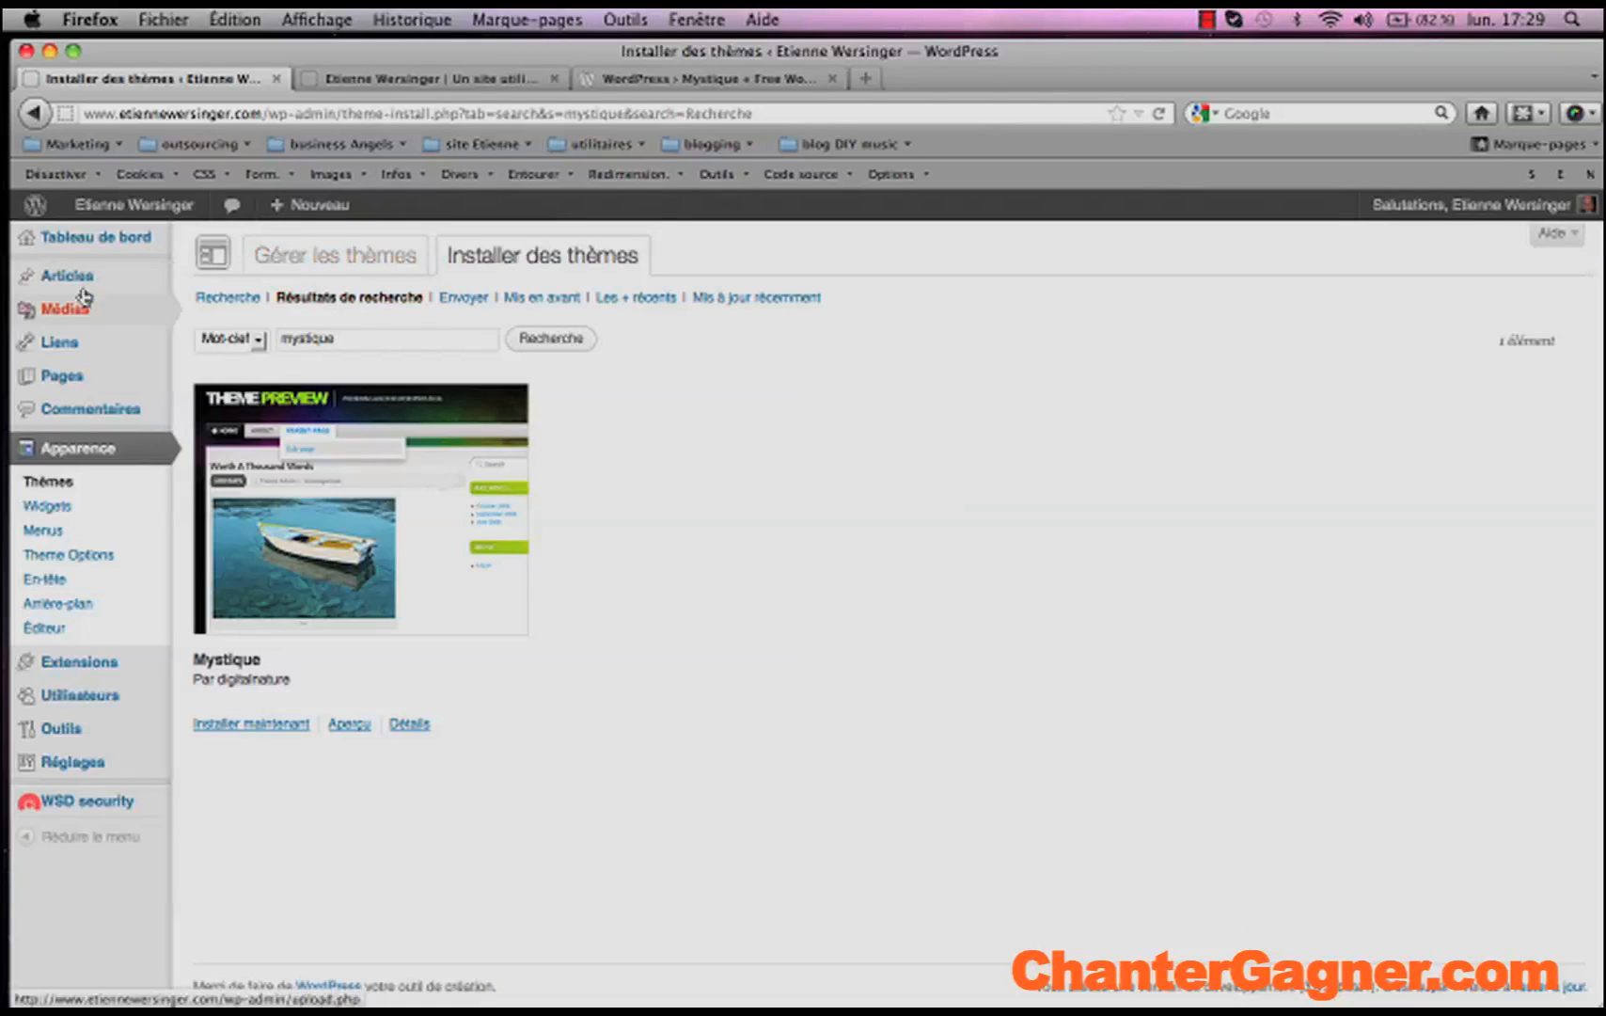
left_click(80, 449)
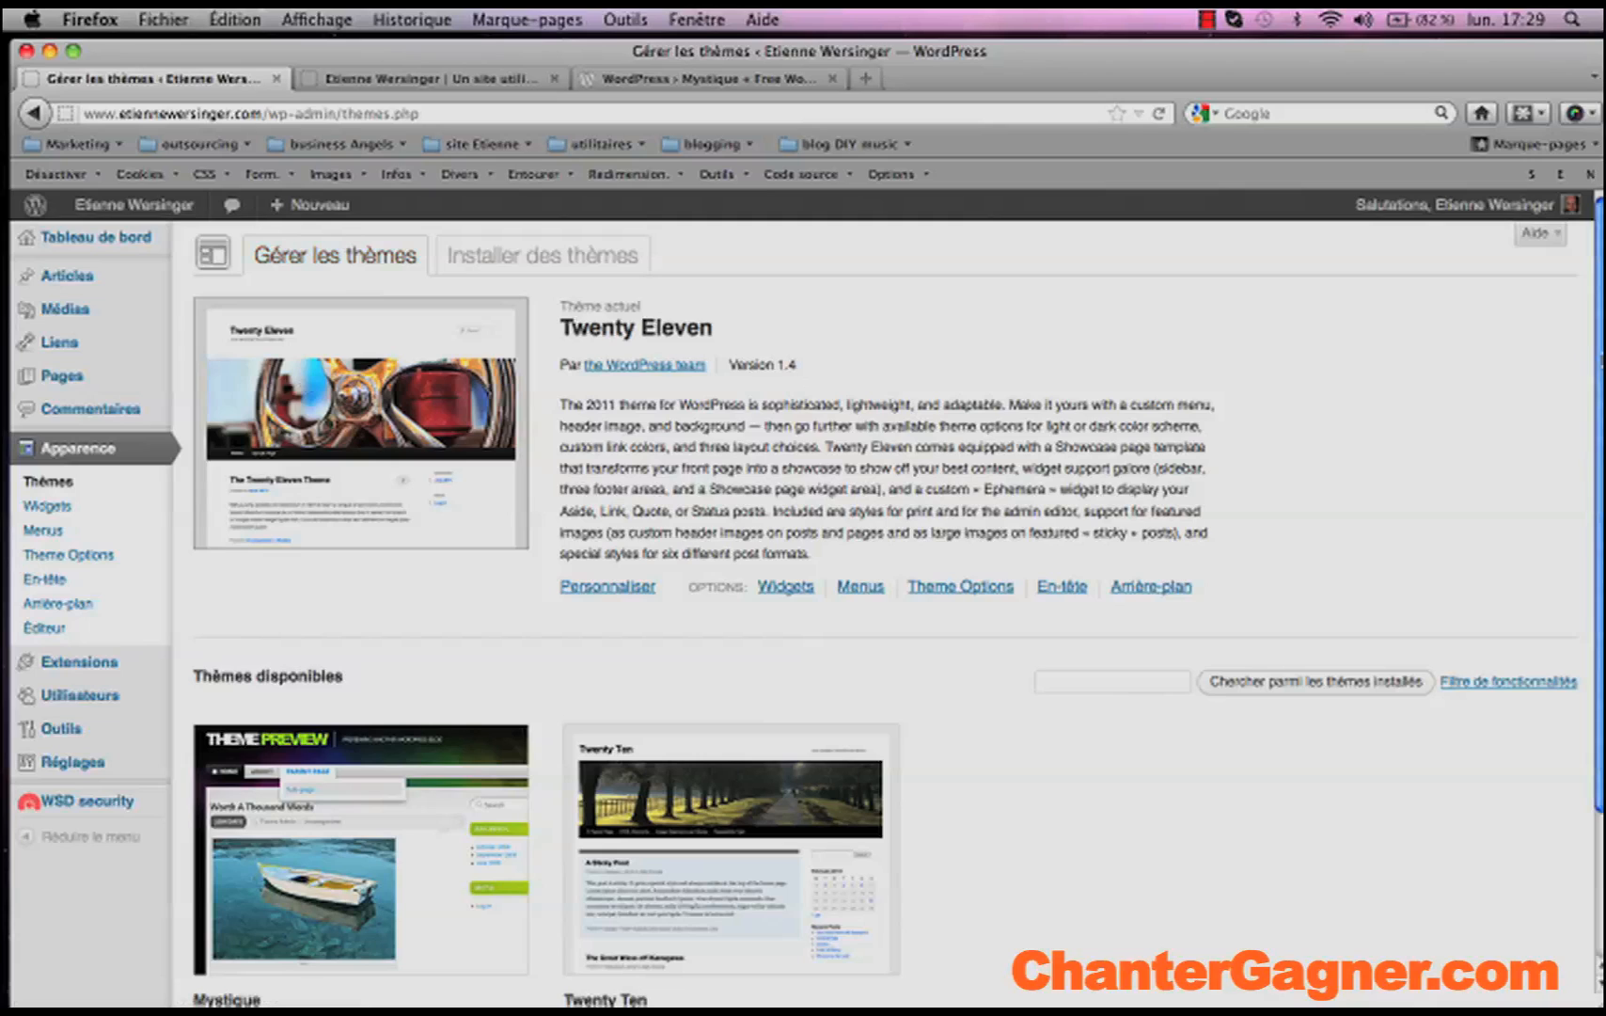
left_click_drag(1271, 54, 1259, 48)
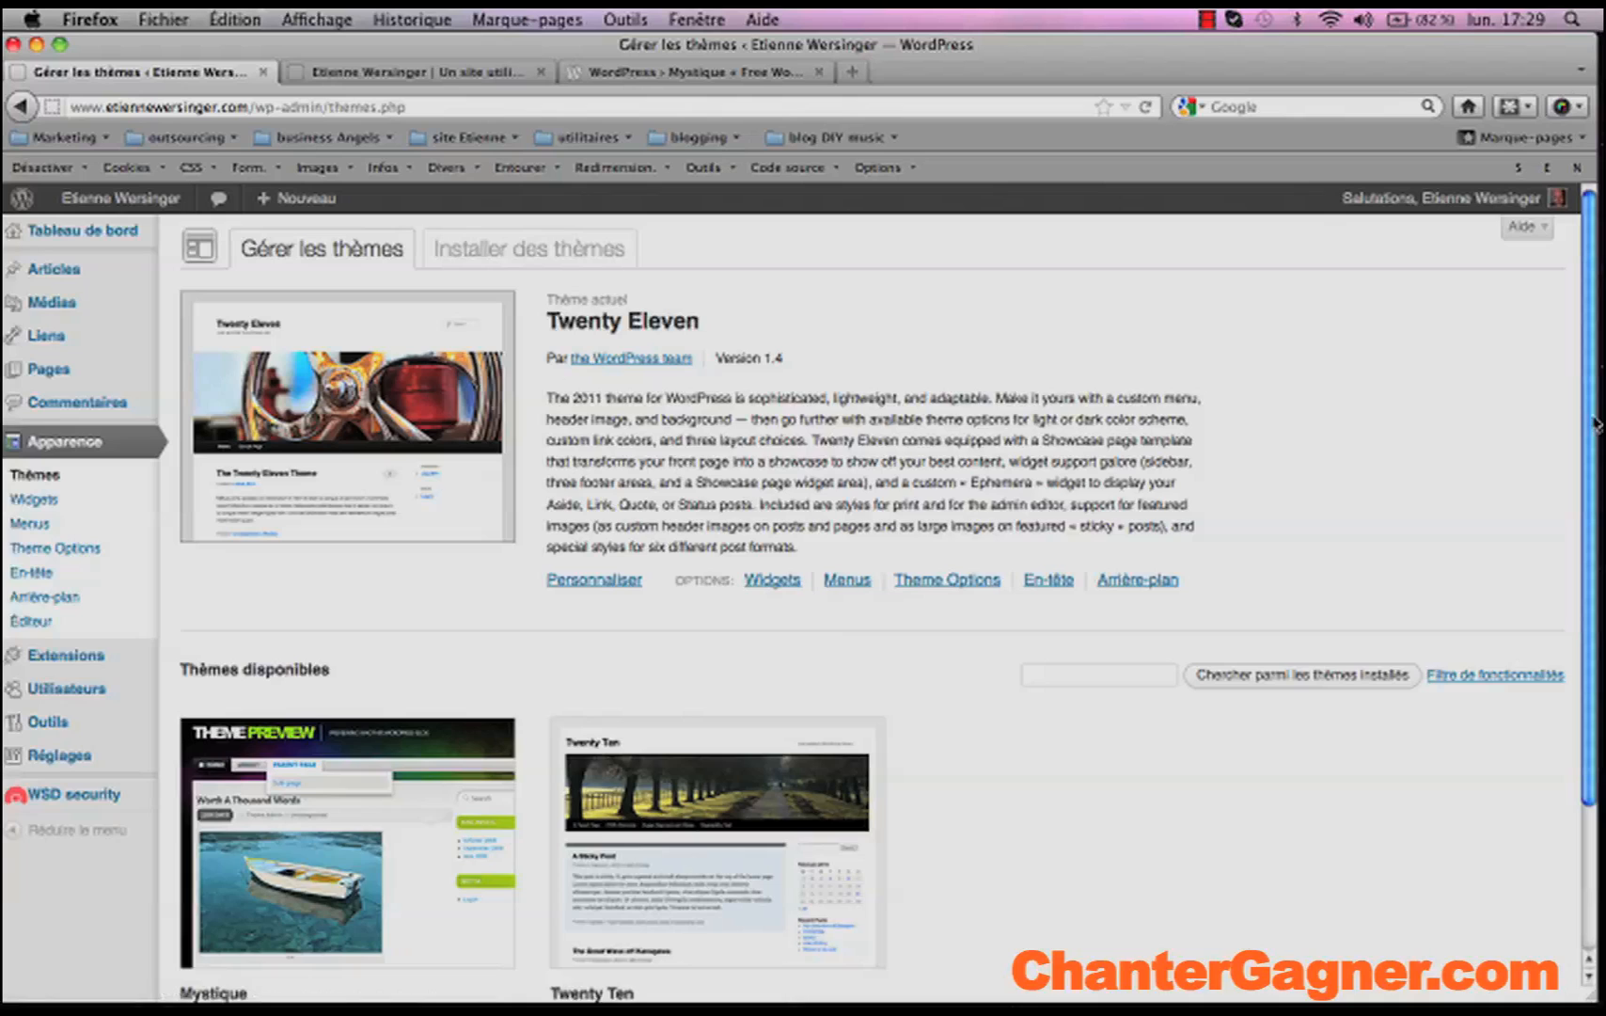
left_click_drag(1593, 426, 1596, 602)
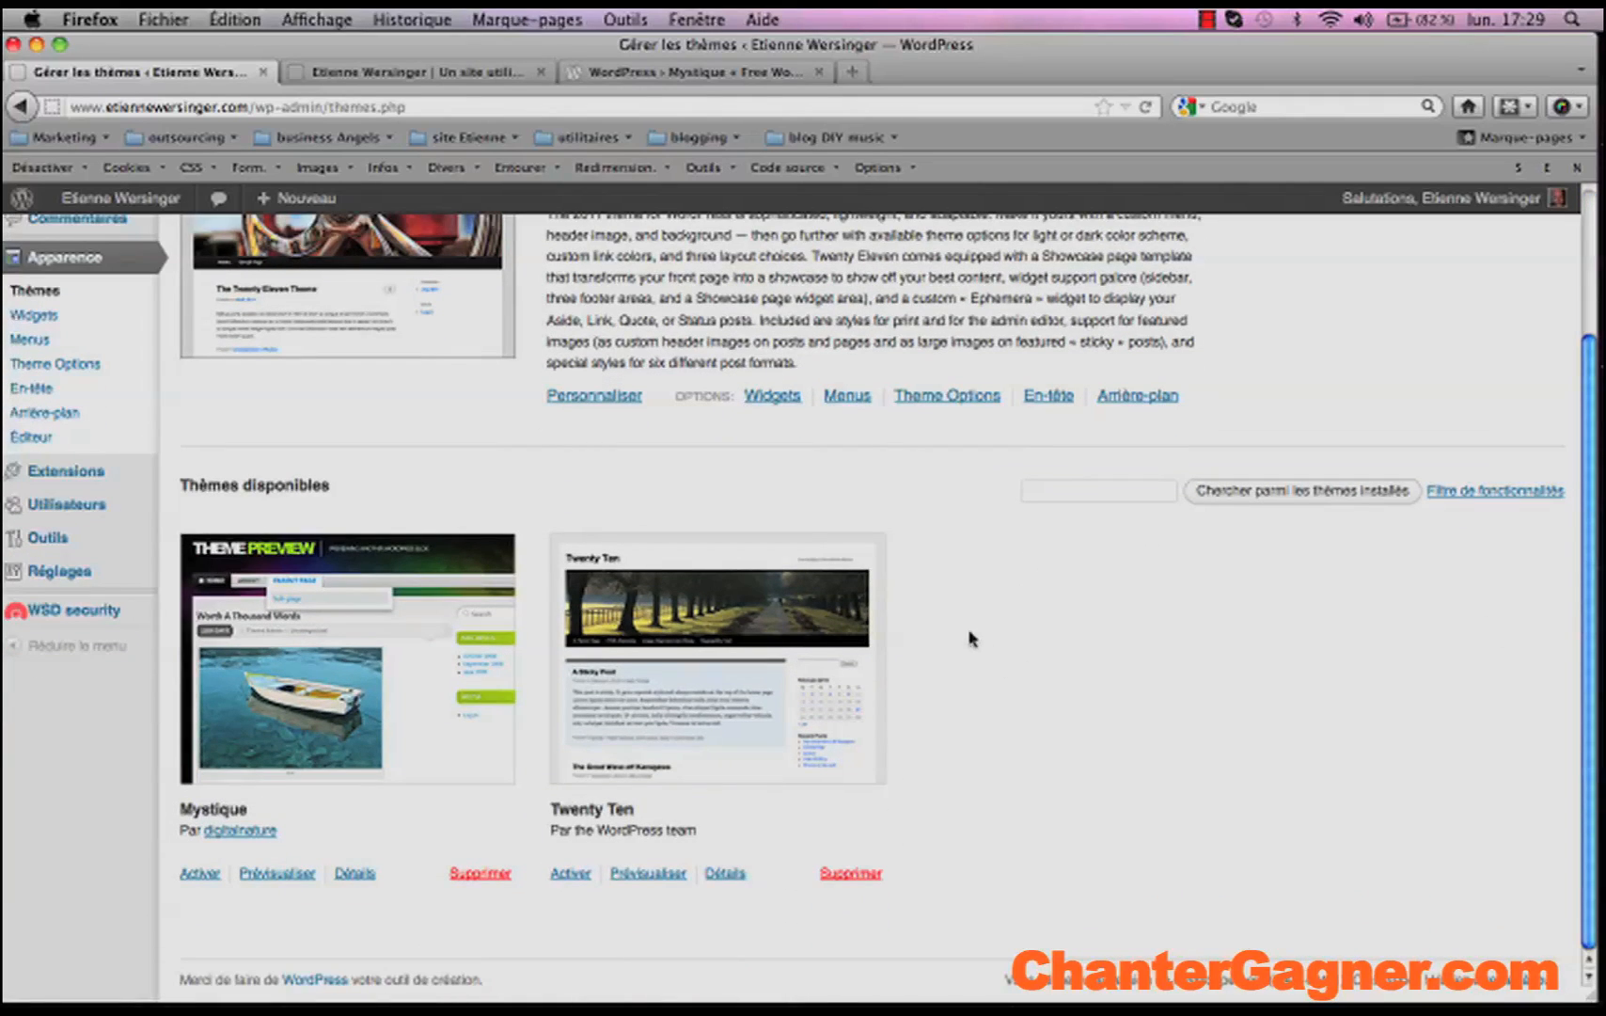
left_click(200, 881)
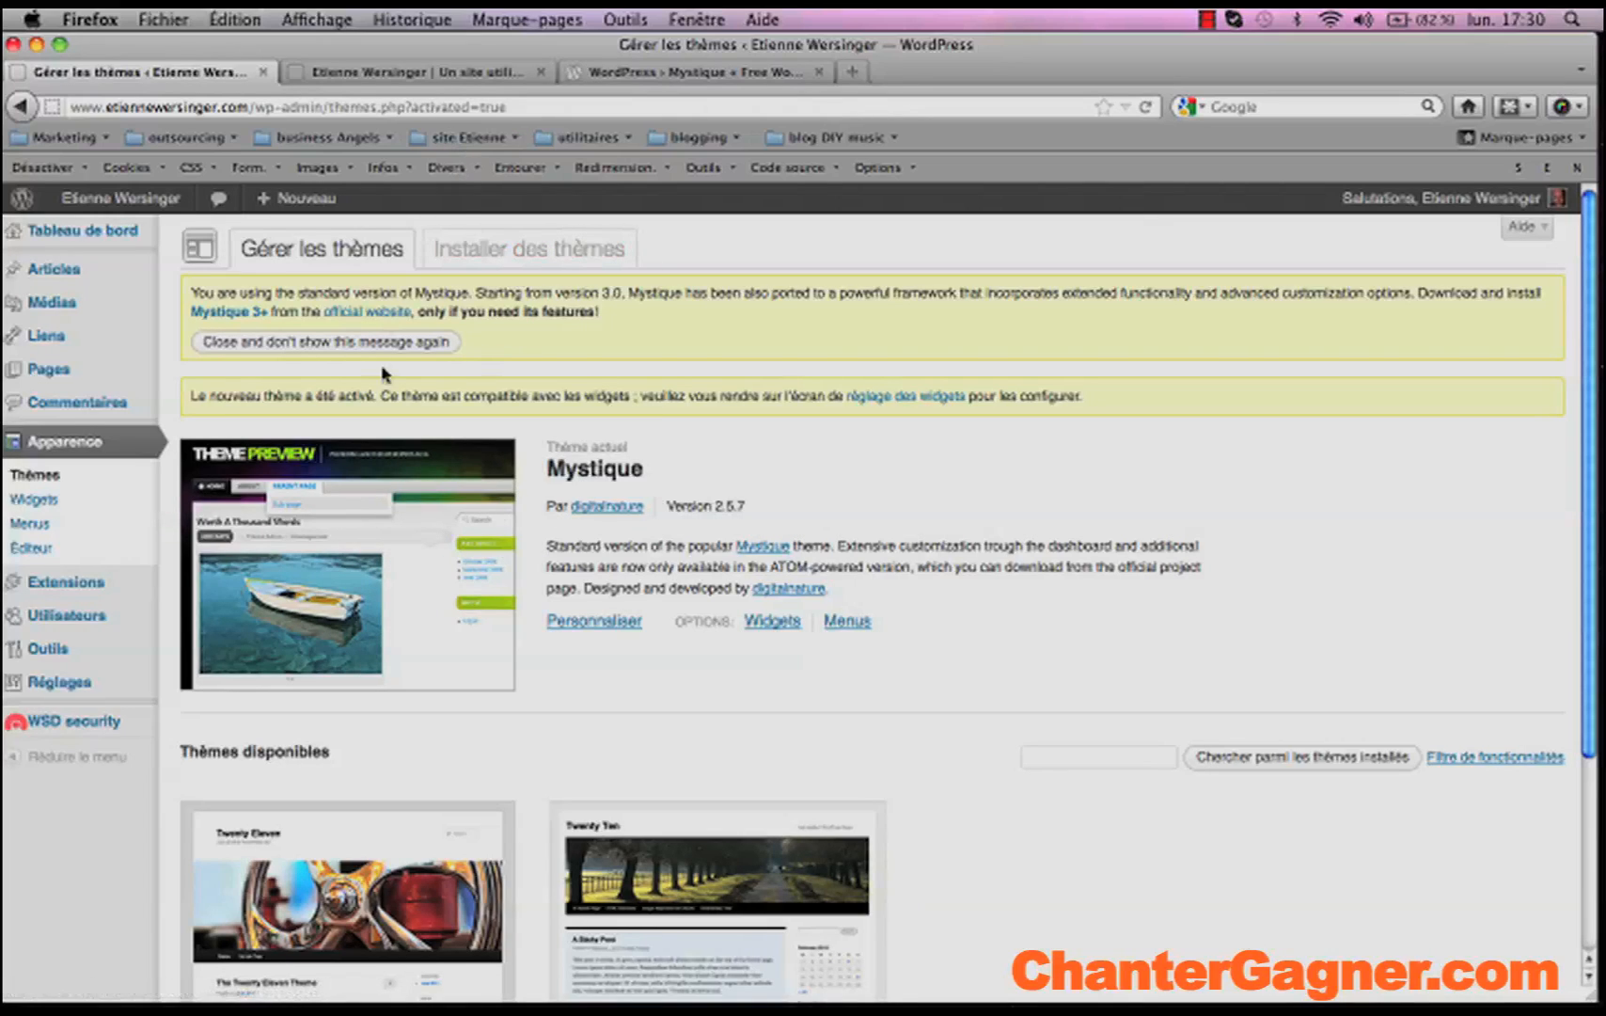
- Reload the public site's home page to check its new appearance, and return to the Mystique page on WordPress.org
left_click(425, 75)
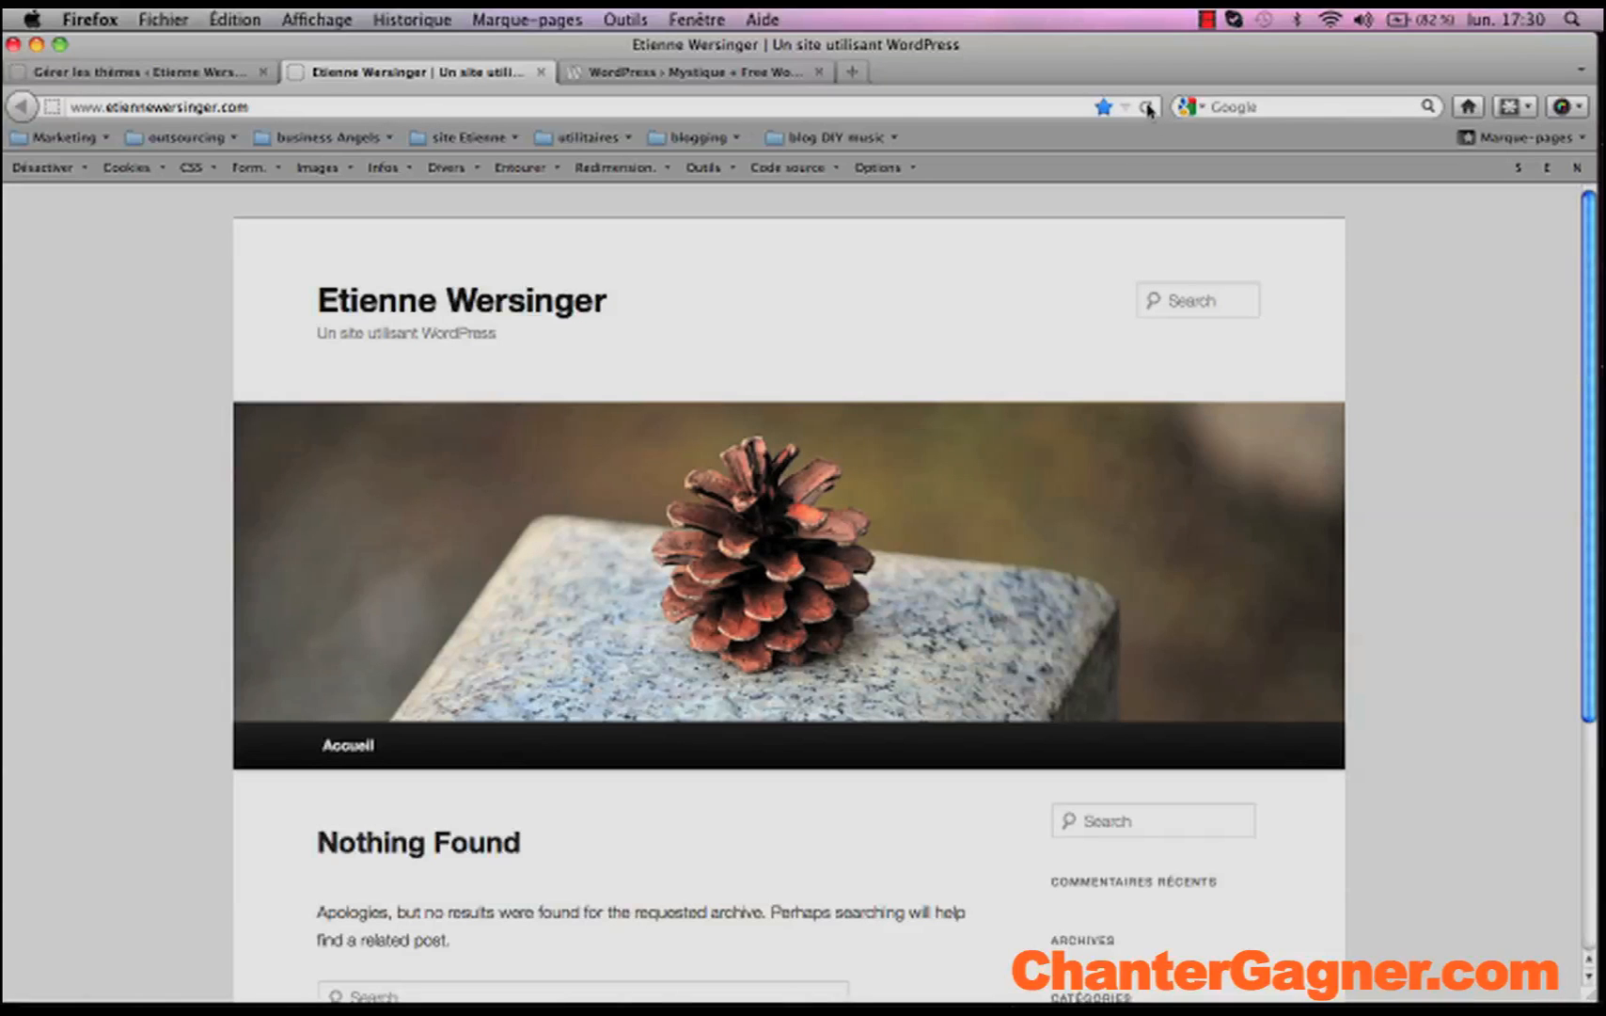
left_click(1147, 107)
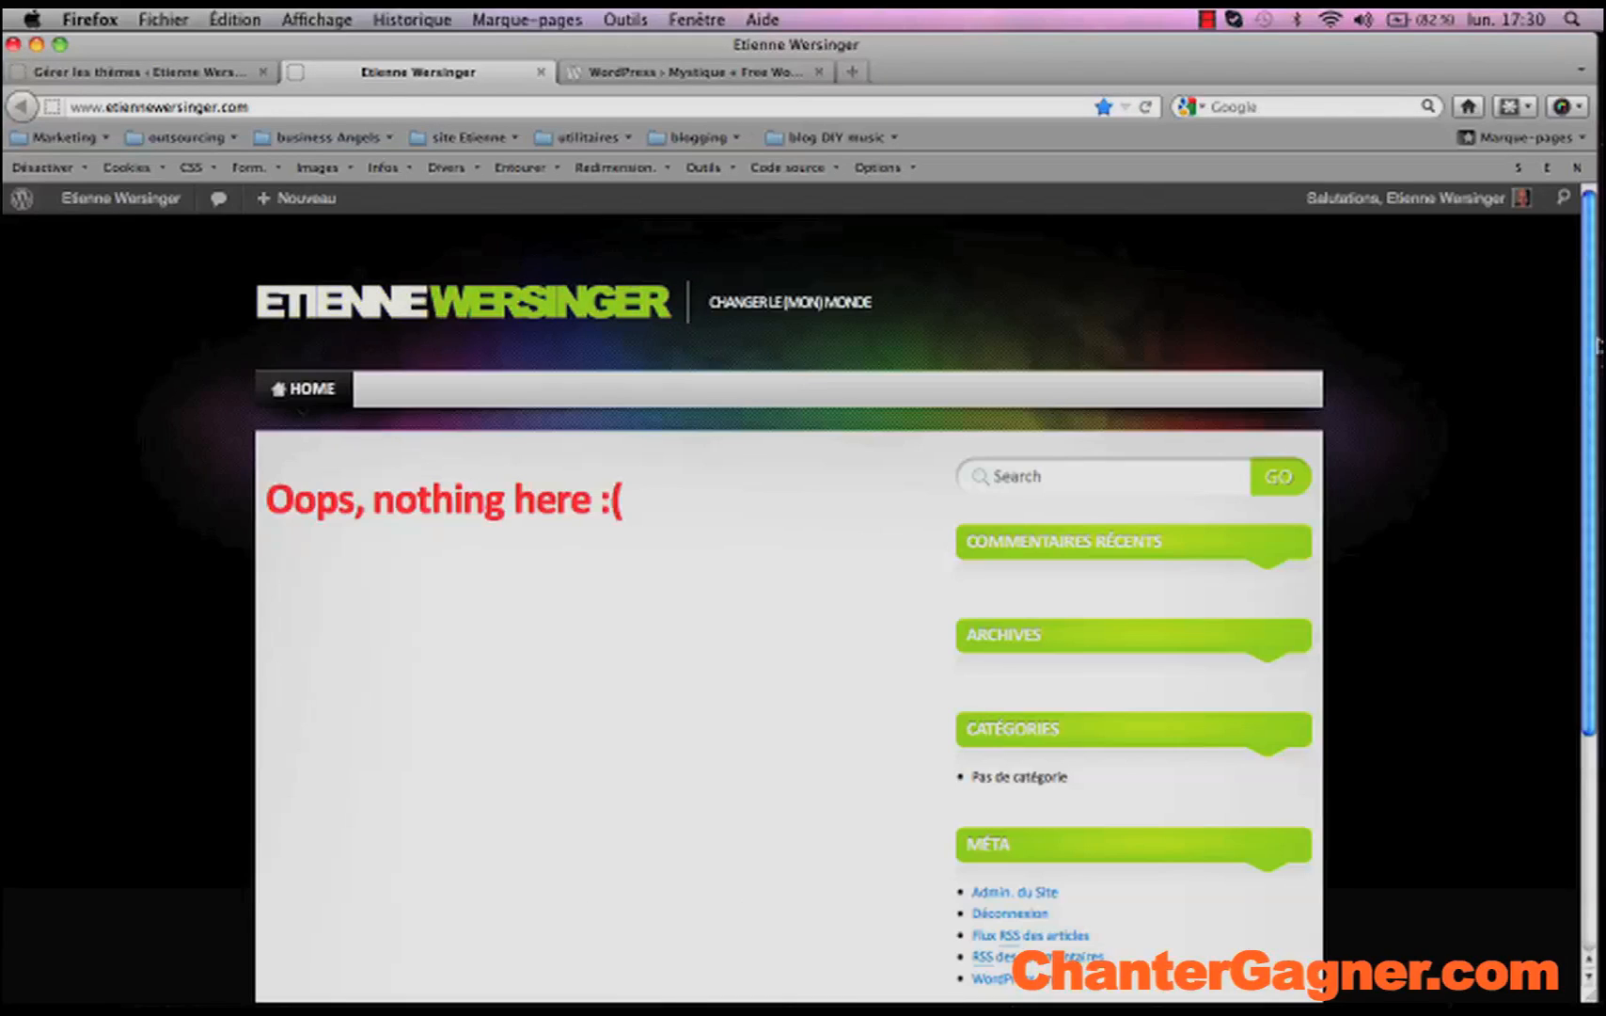
left_click_drag(1599, 345, 1599, 301)
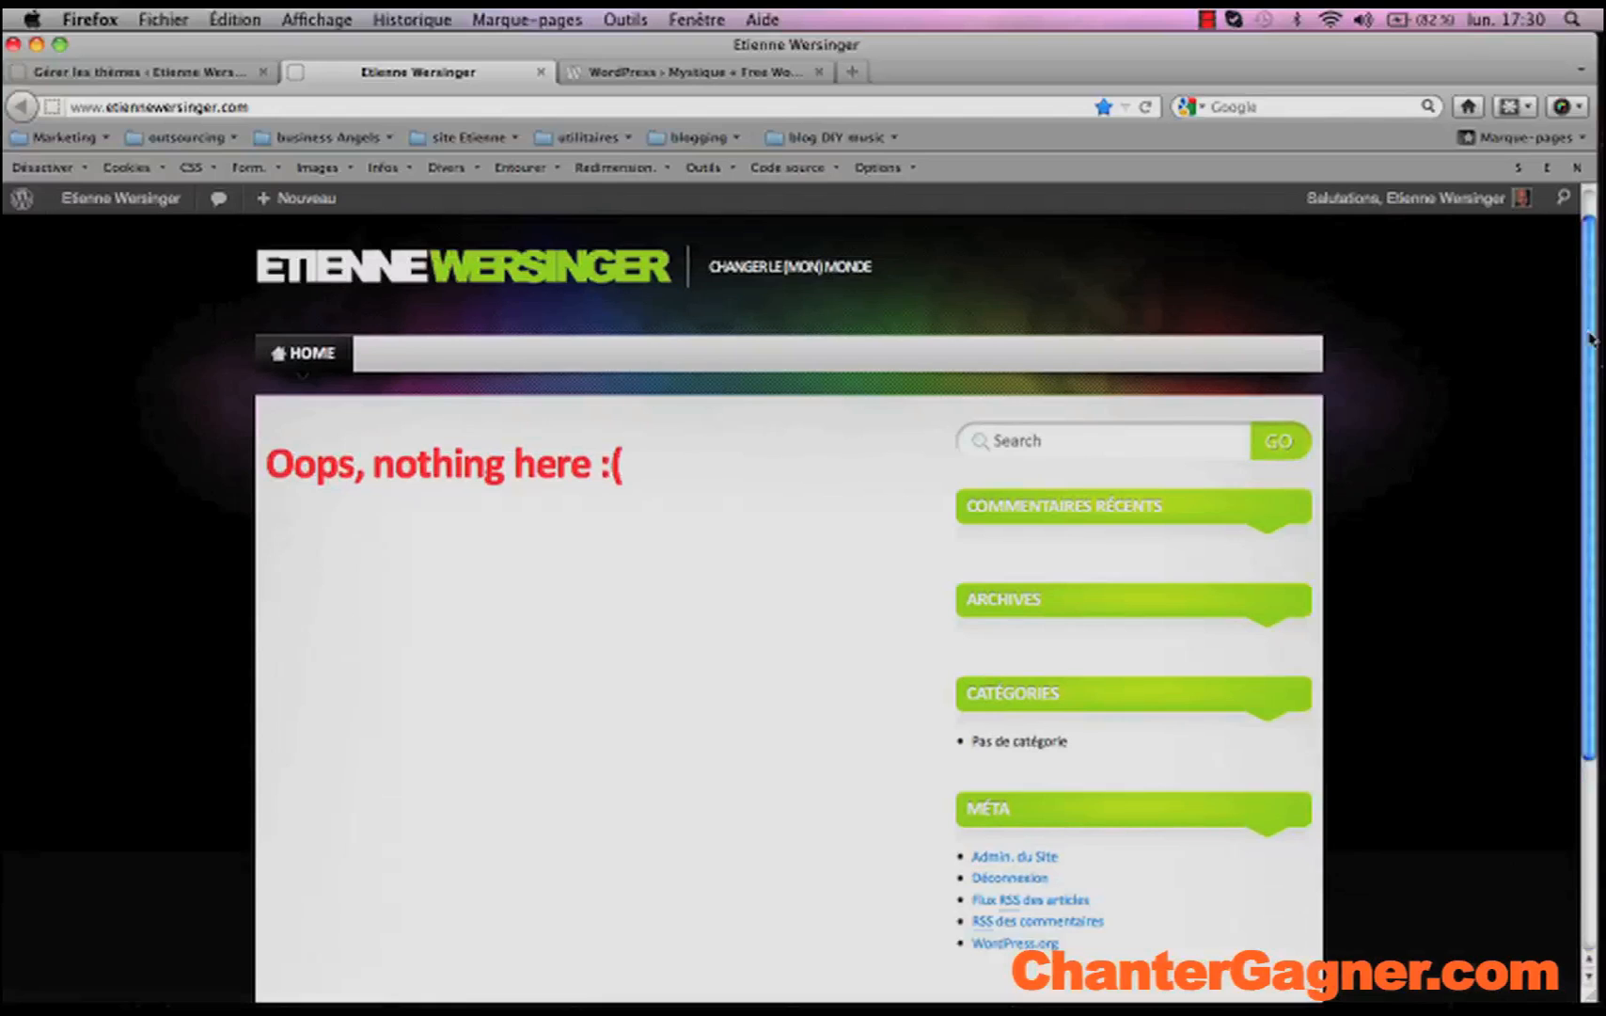
scroll(1047, 341, "up", 1)
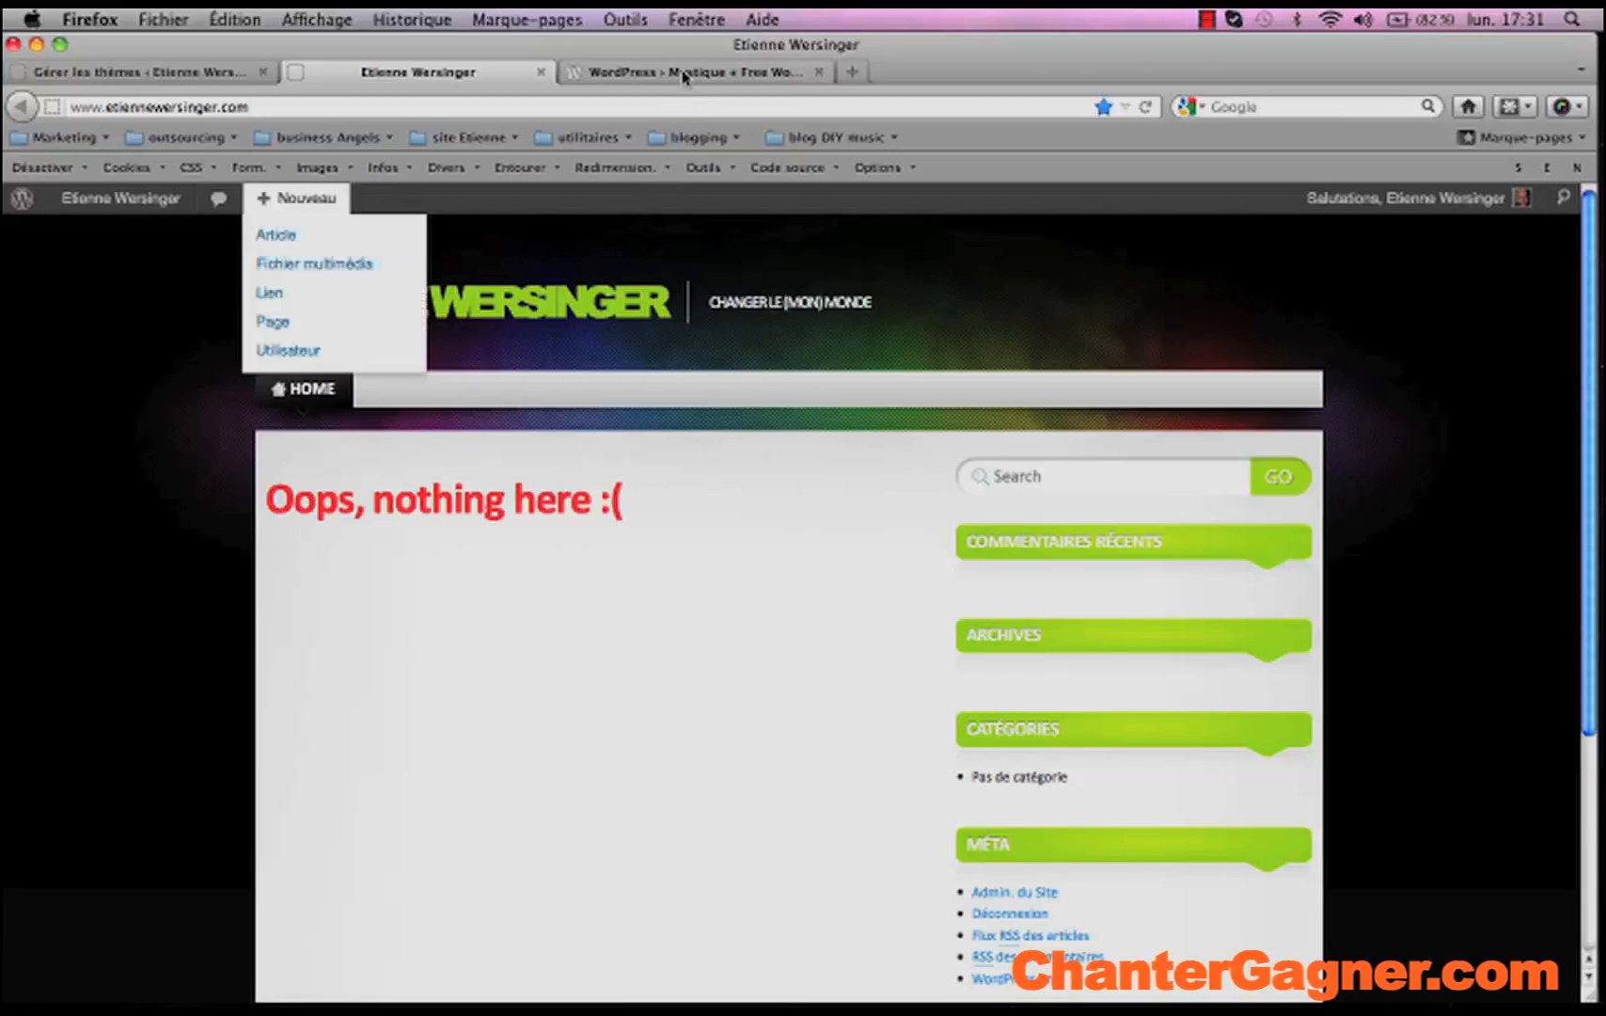
left_click(683, 73)
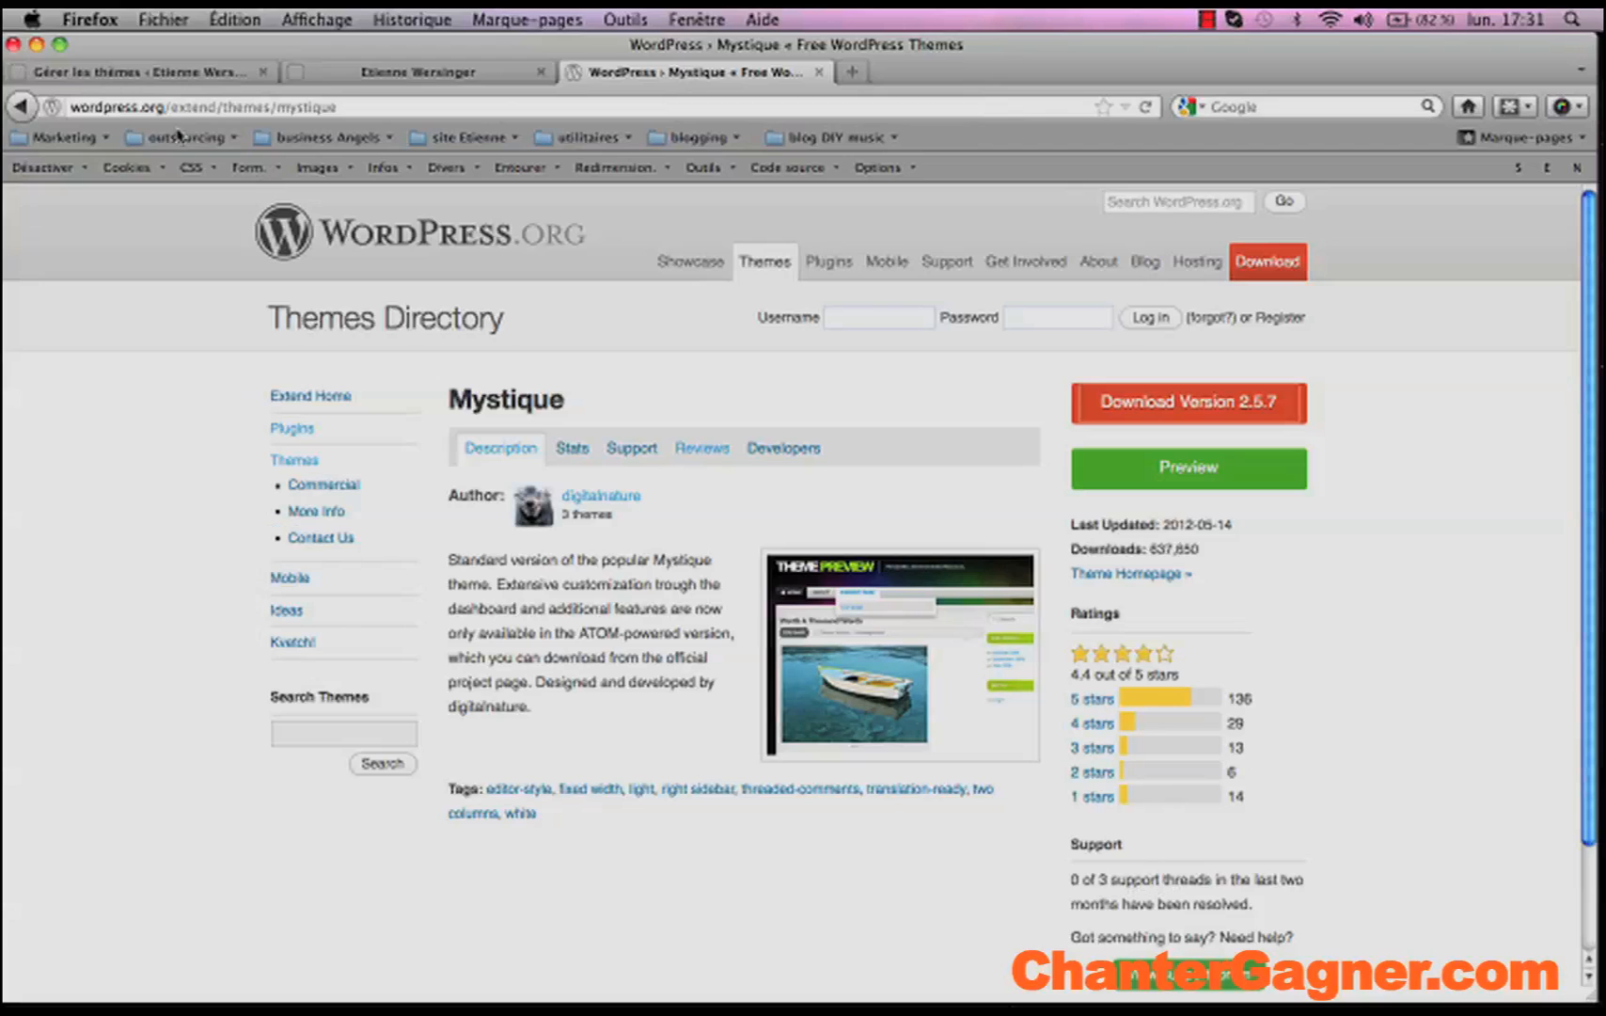
- Open the WordPress.org Plugin Directory and lower the browser window to expose the plugin archives on the desktop
left_click(830, 268)
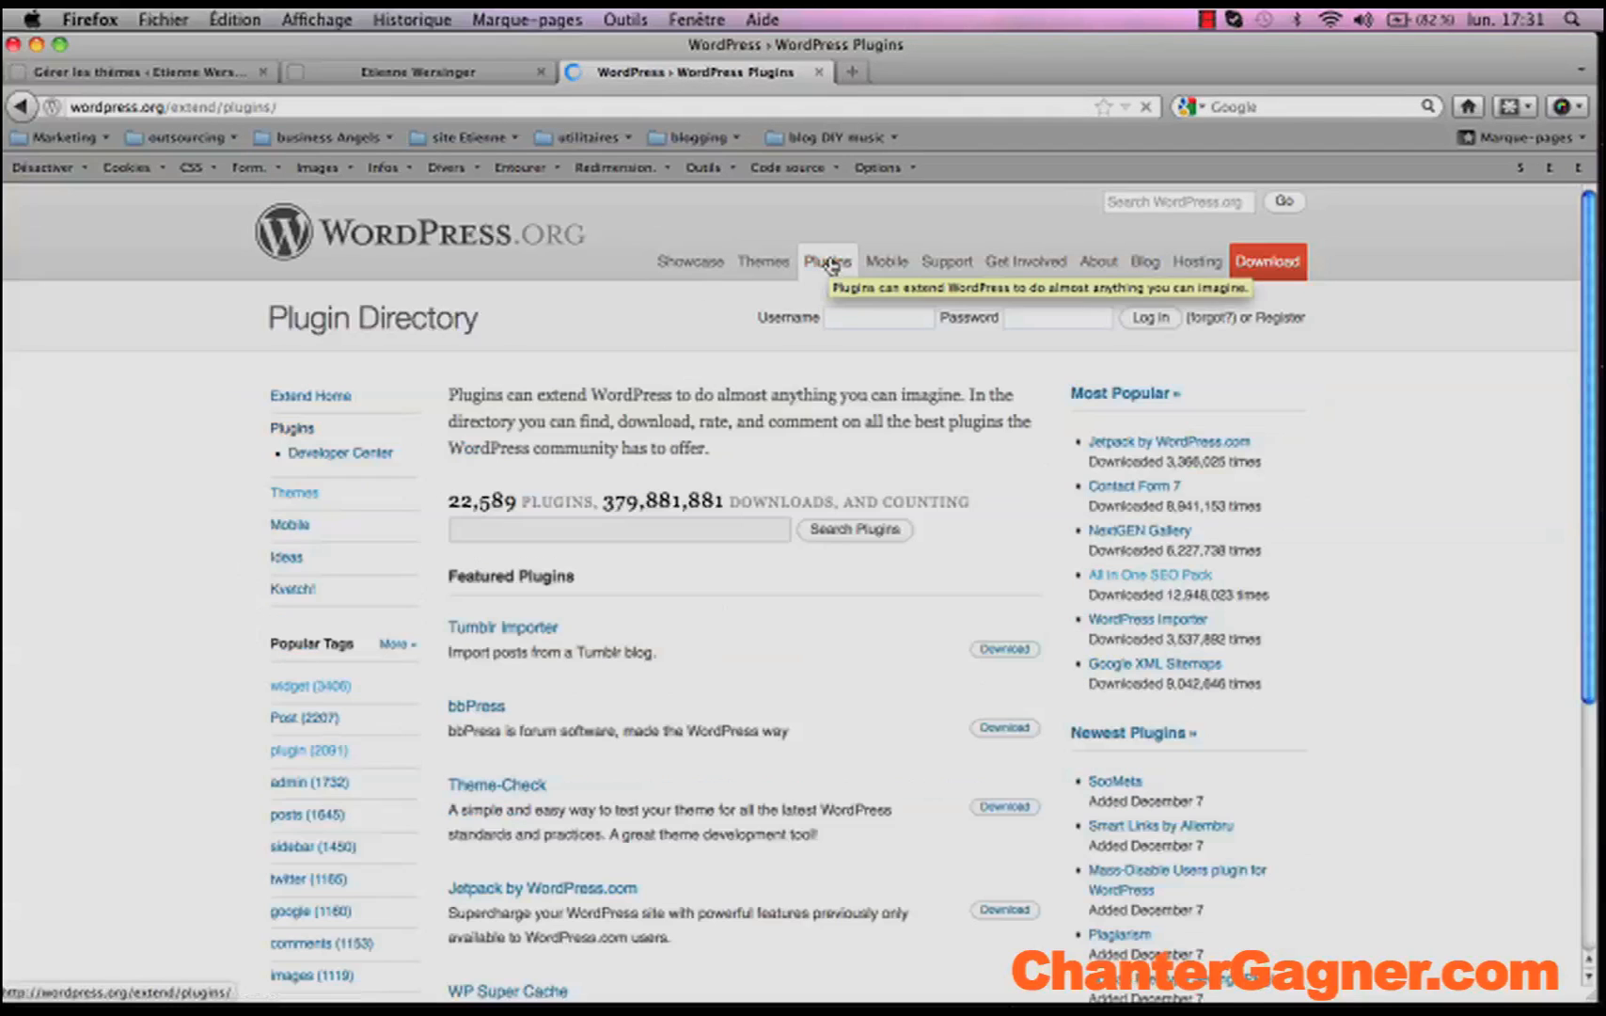
left_click(509, 532)
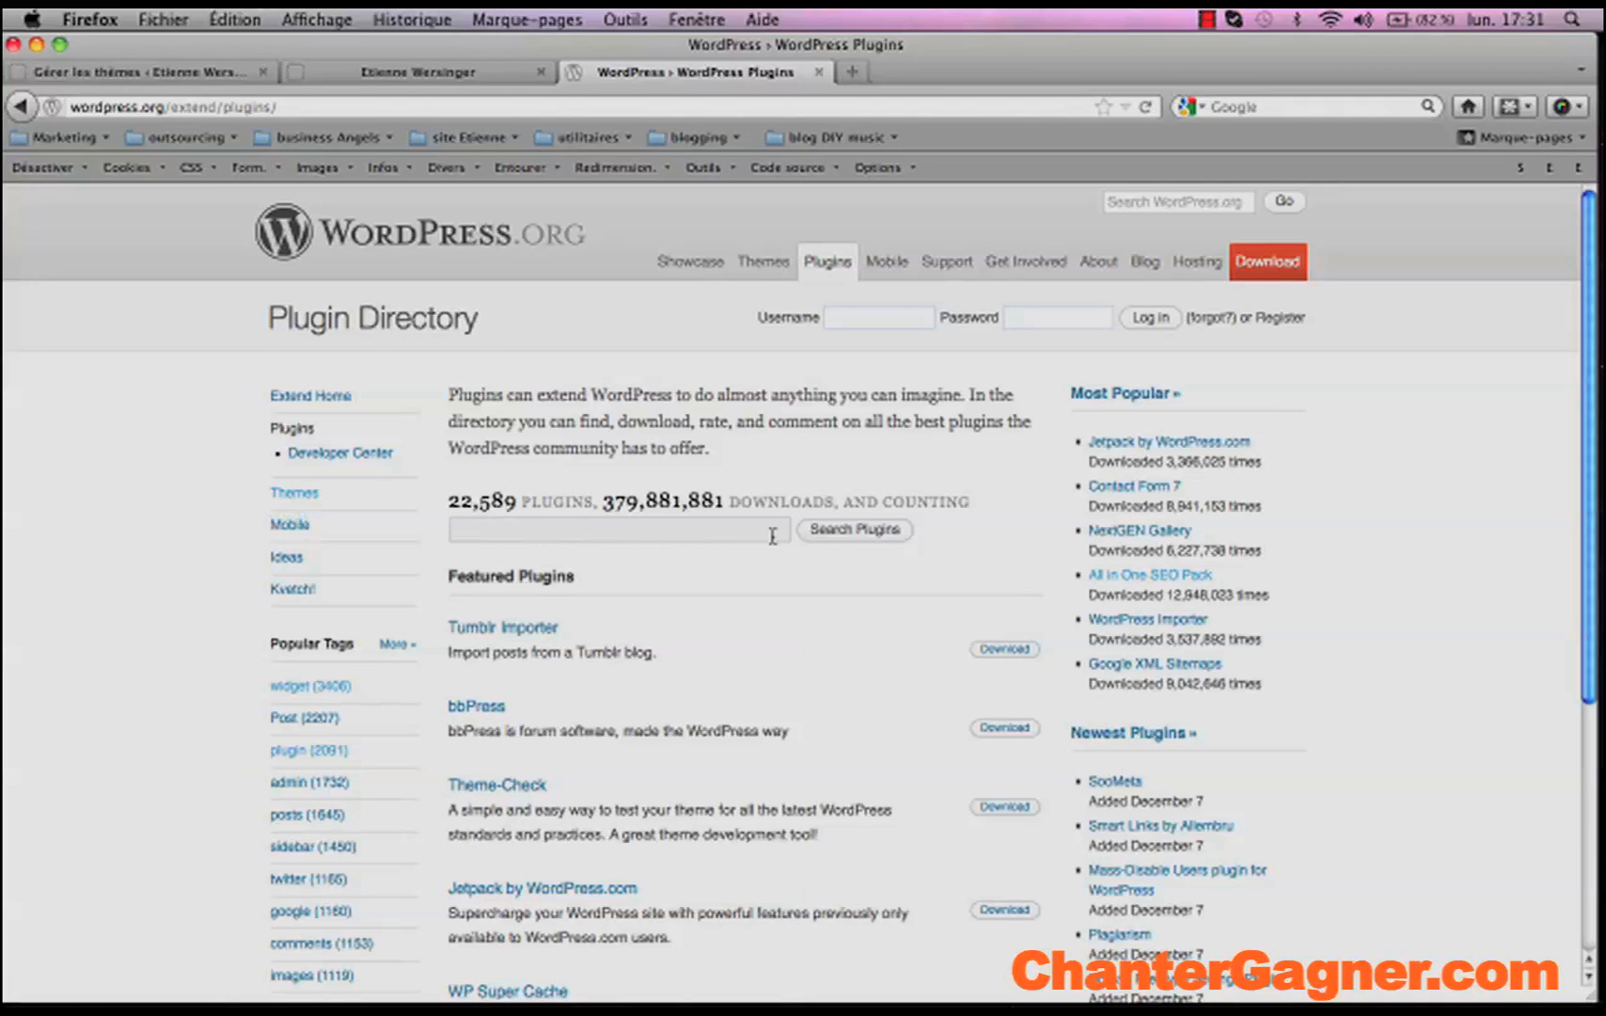
left_click_drag(517, 49, 513, 392)
left_click_drag(383, 78, 436, 496)
mouse_move(435, 385)
left_mouse_down()
mouse_move(461, 299)
mouse_move(460, 372)
left_mouse_up()
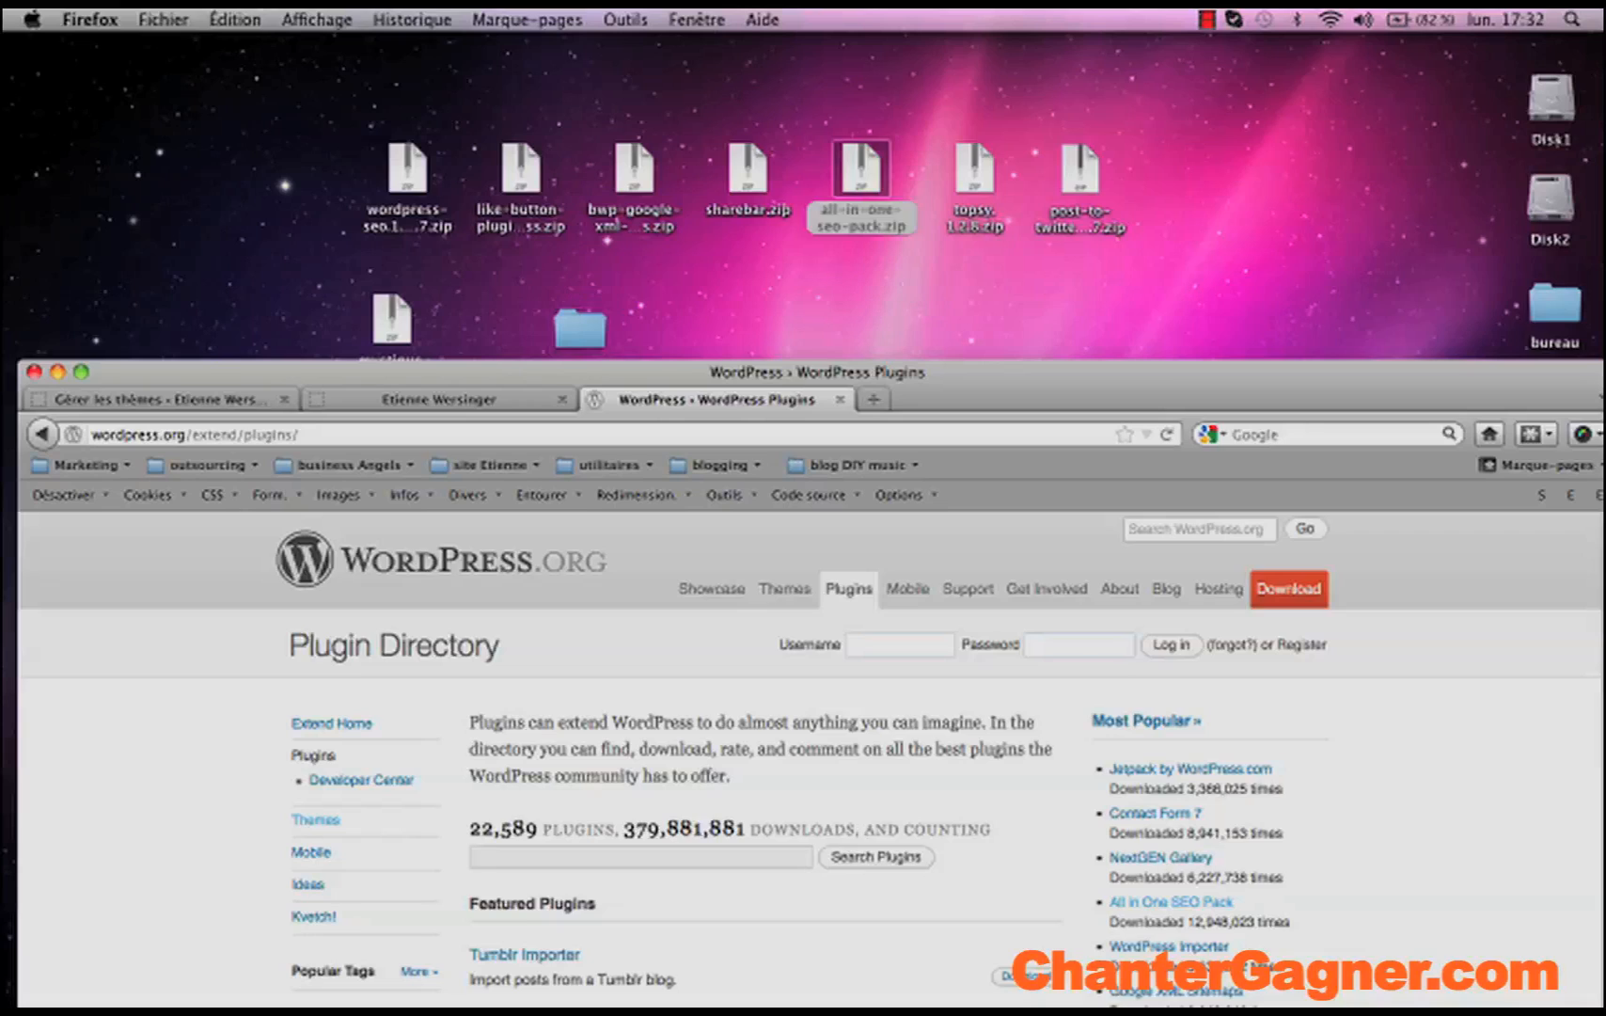
- Search the Plugin Directory for all in one seo and open the All in One SEO Pack plugin's page
type("all")
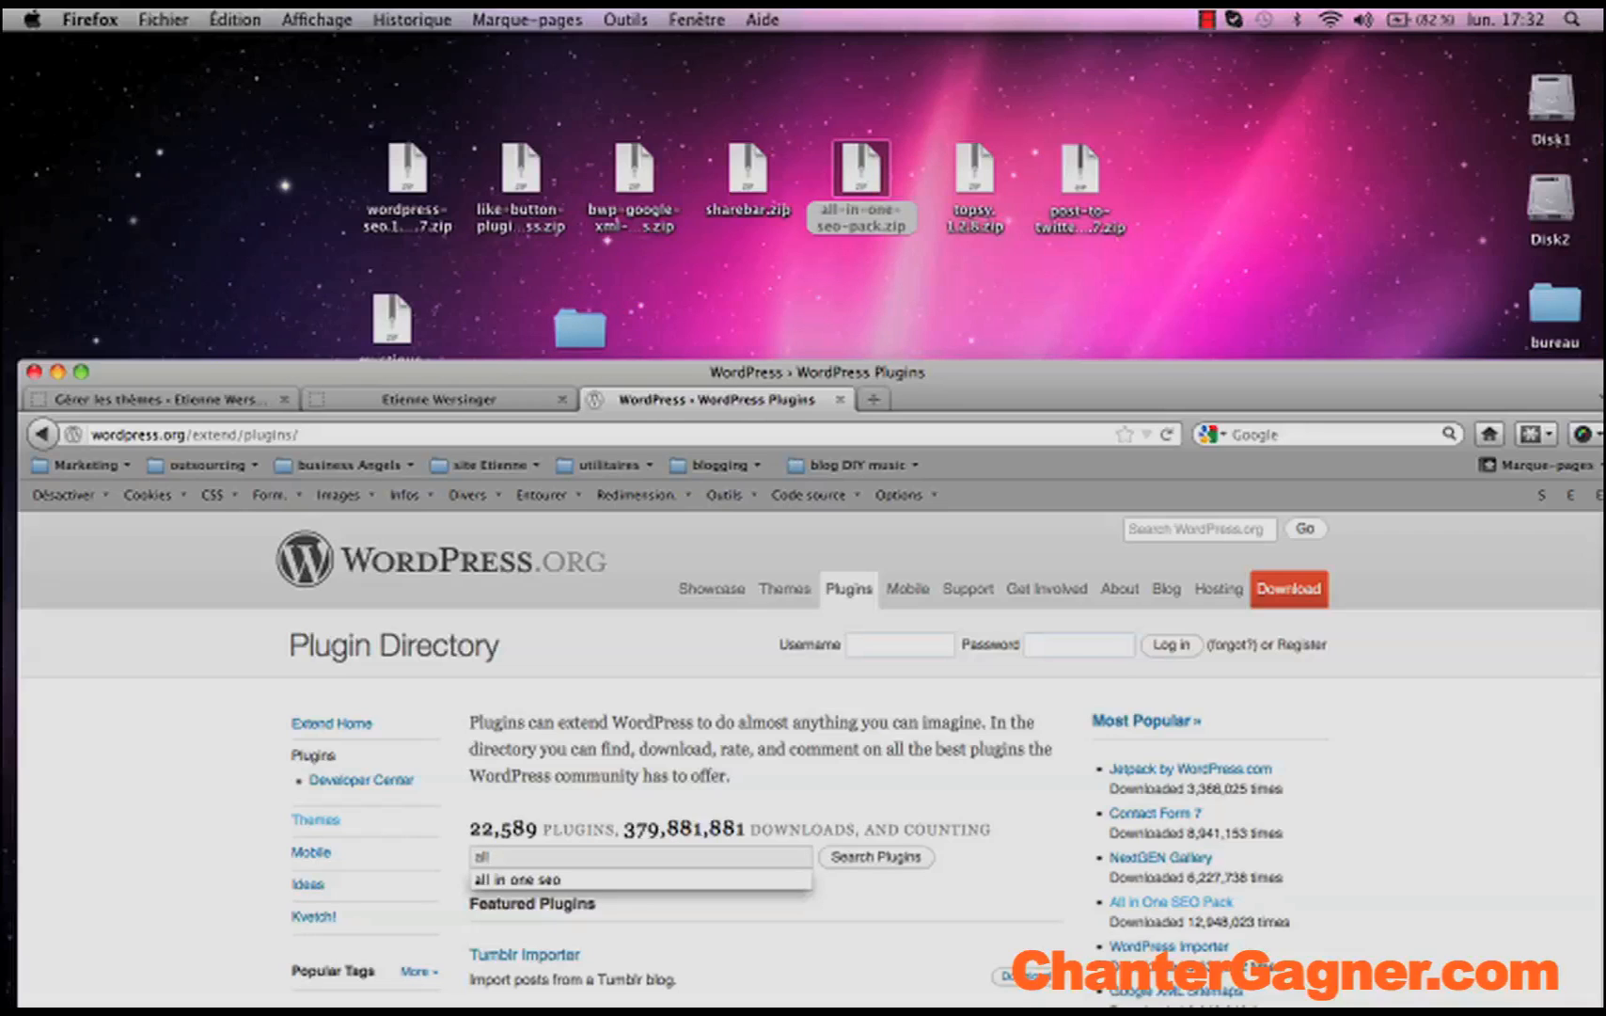
key("Down")
key("Return")
left_click(878, 858)
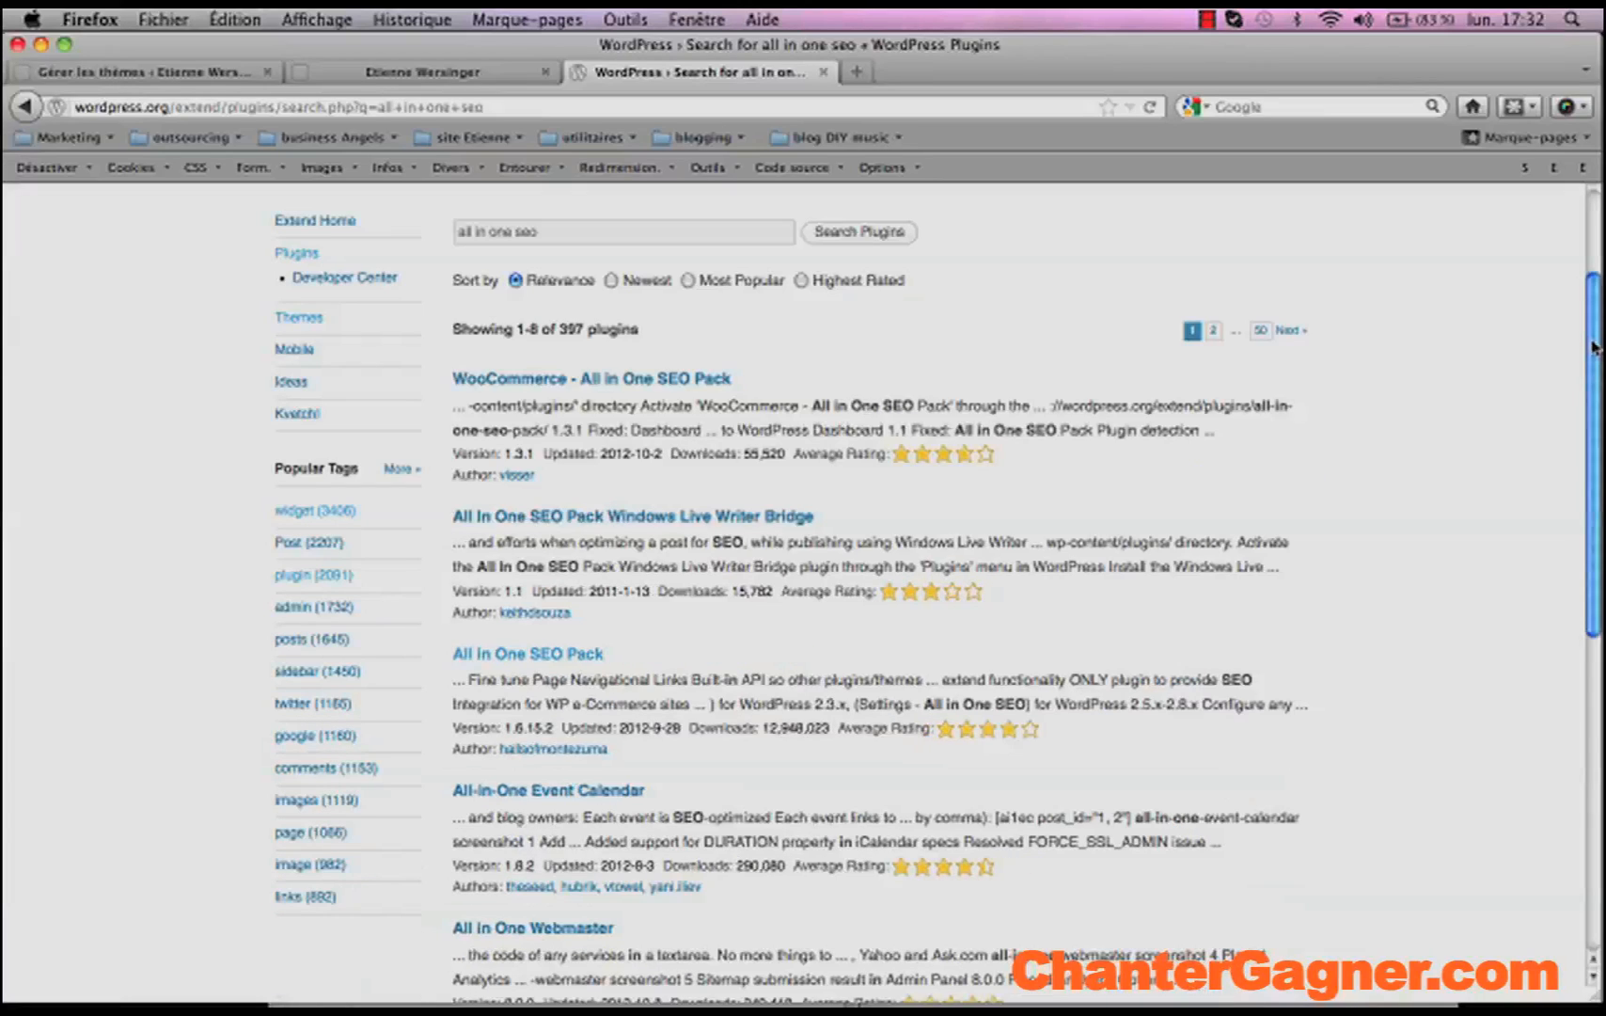
left_click(556, 656)
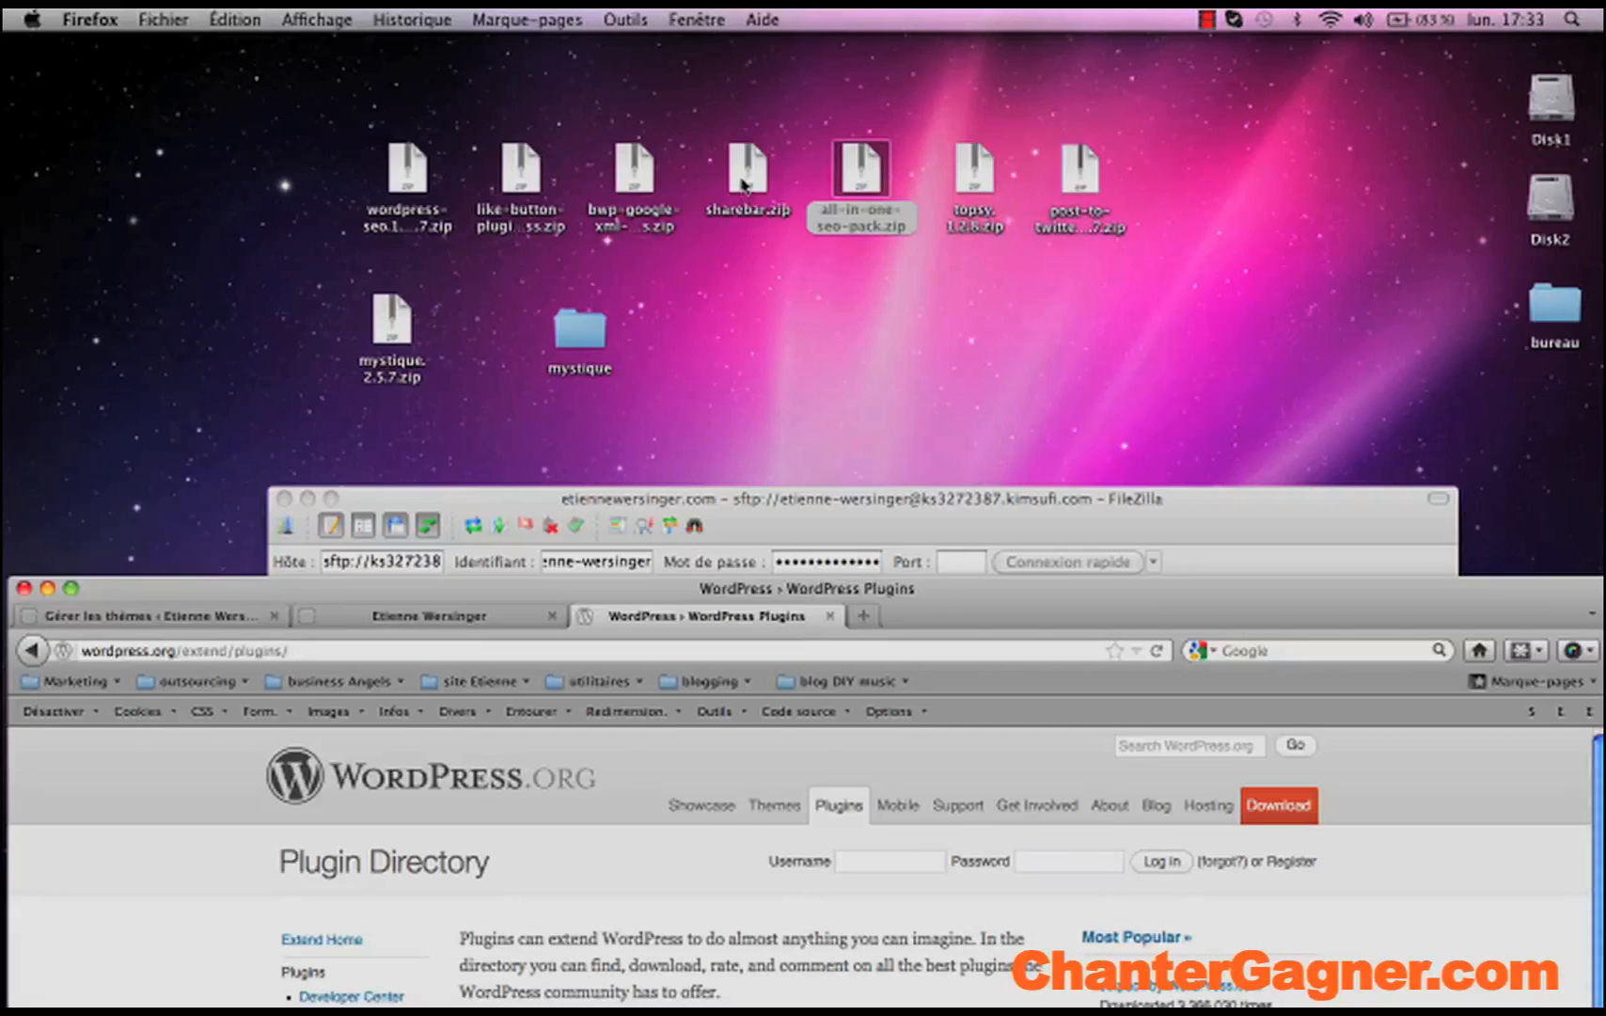
- Check the full names of the sharebar, sitemap, like-button, topsy, post-to-twitter and wordpress-seo plugin archives on the desktop
left_click(743, 183)
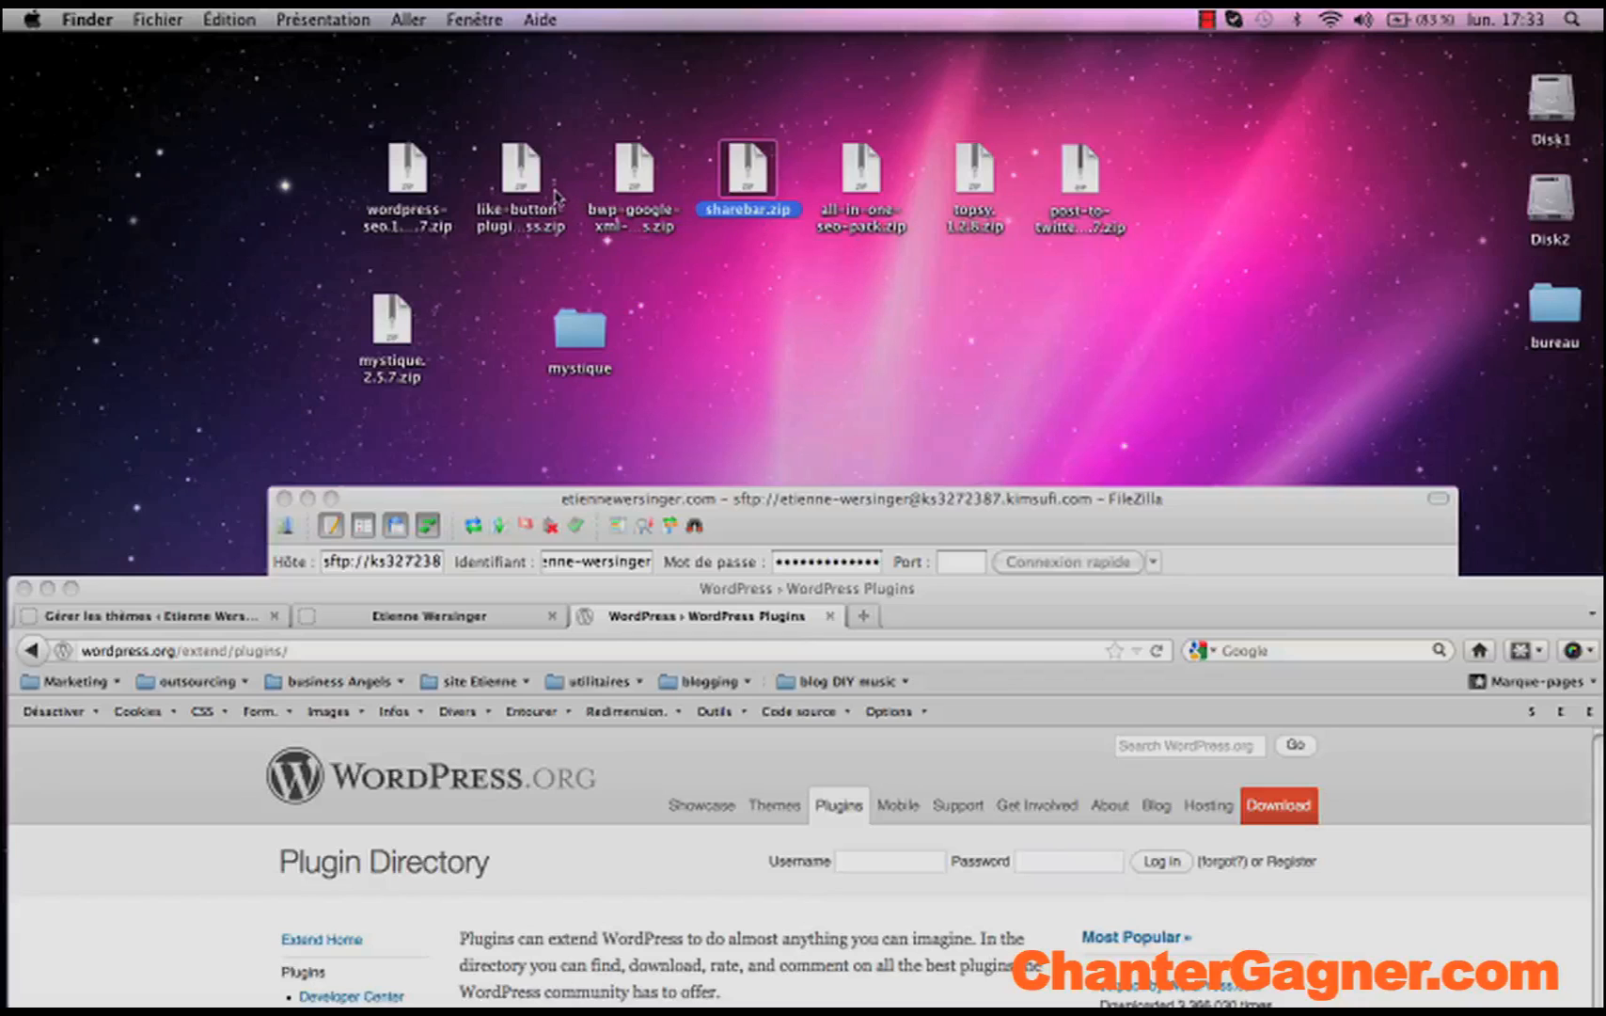
left_click(619, 220)
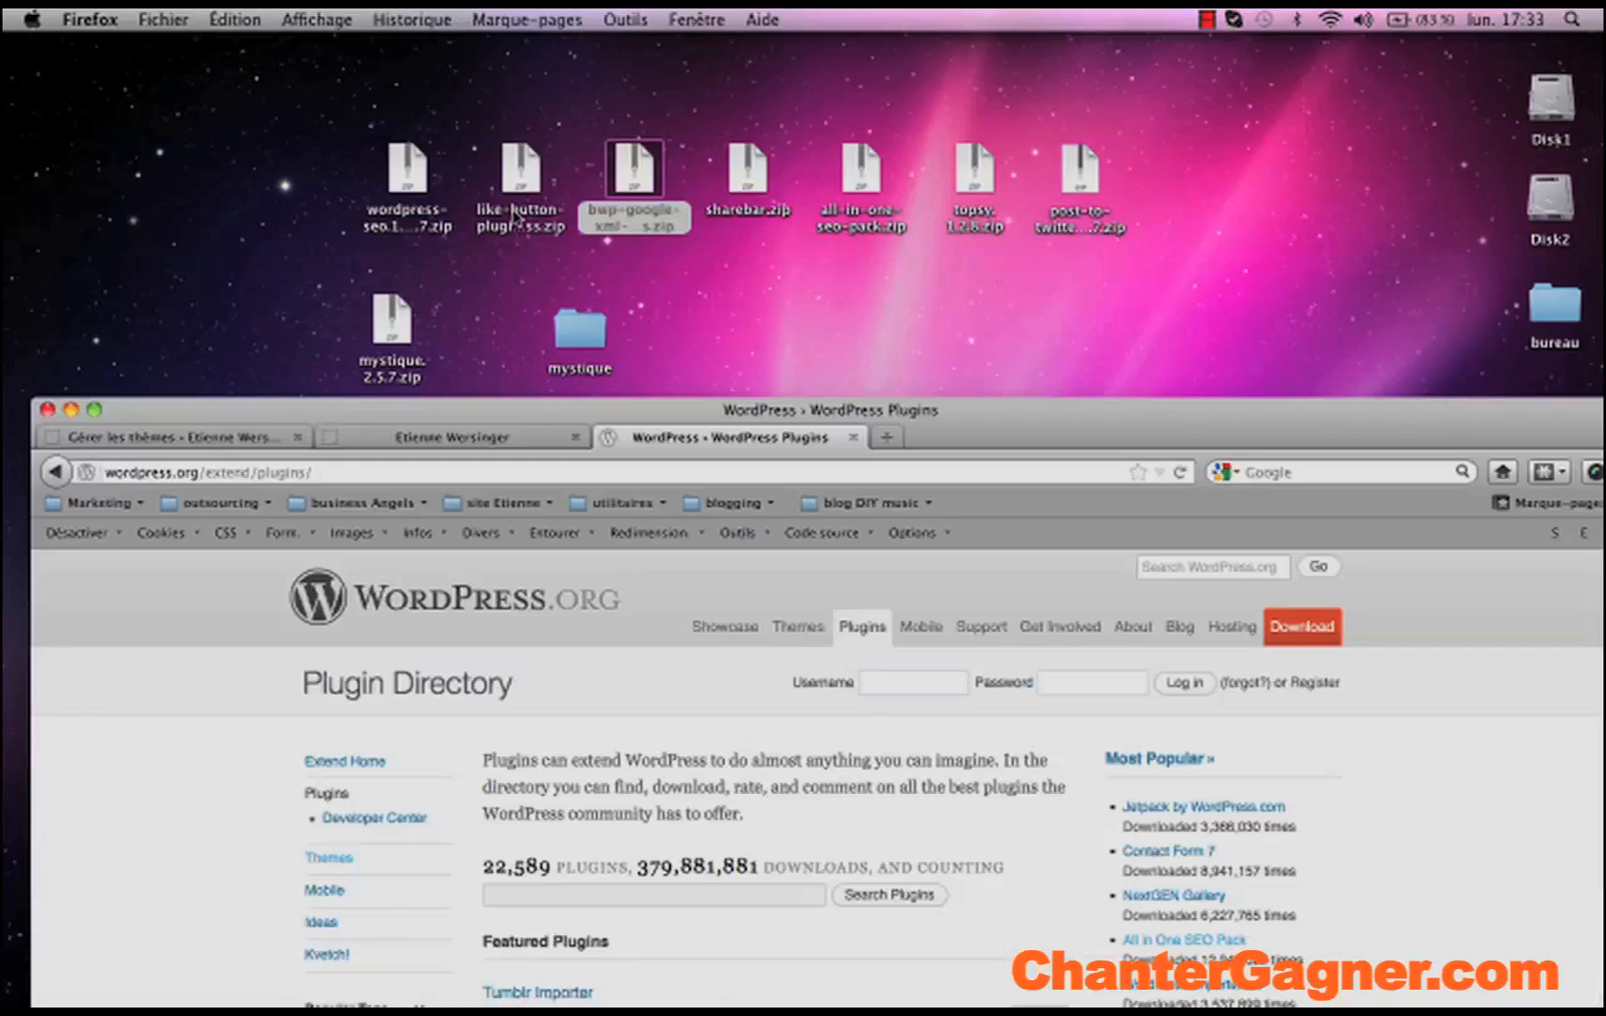
left_click(517, 224)
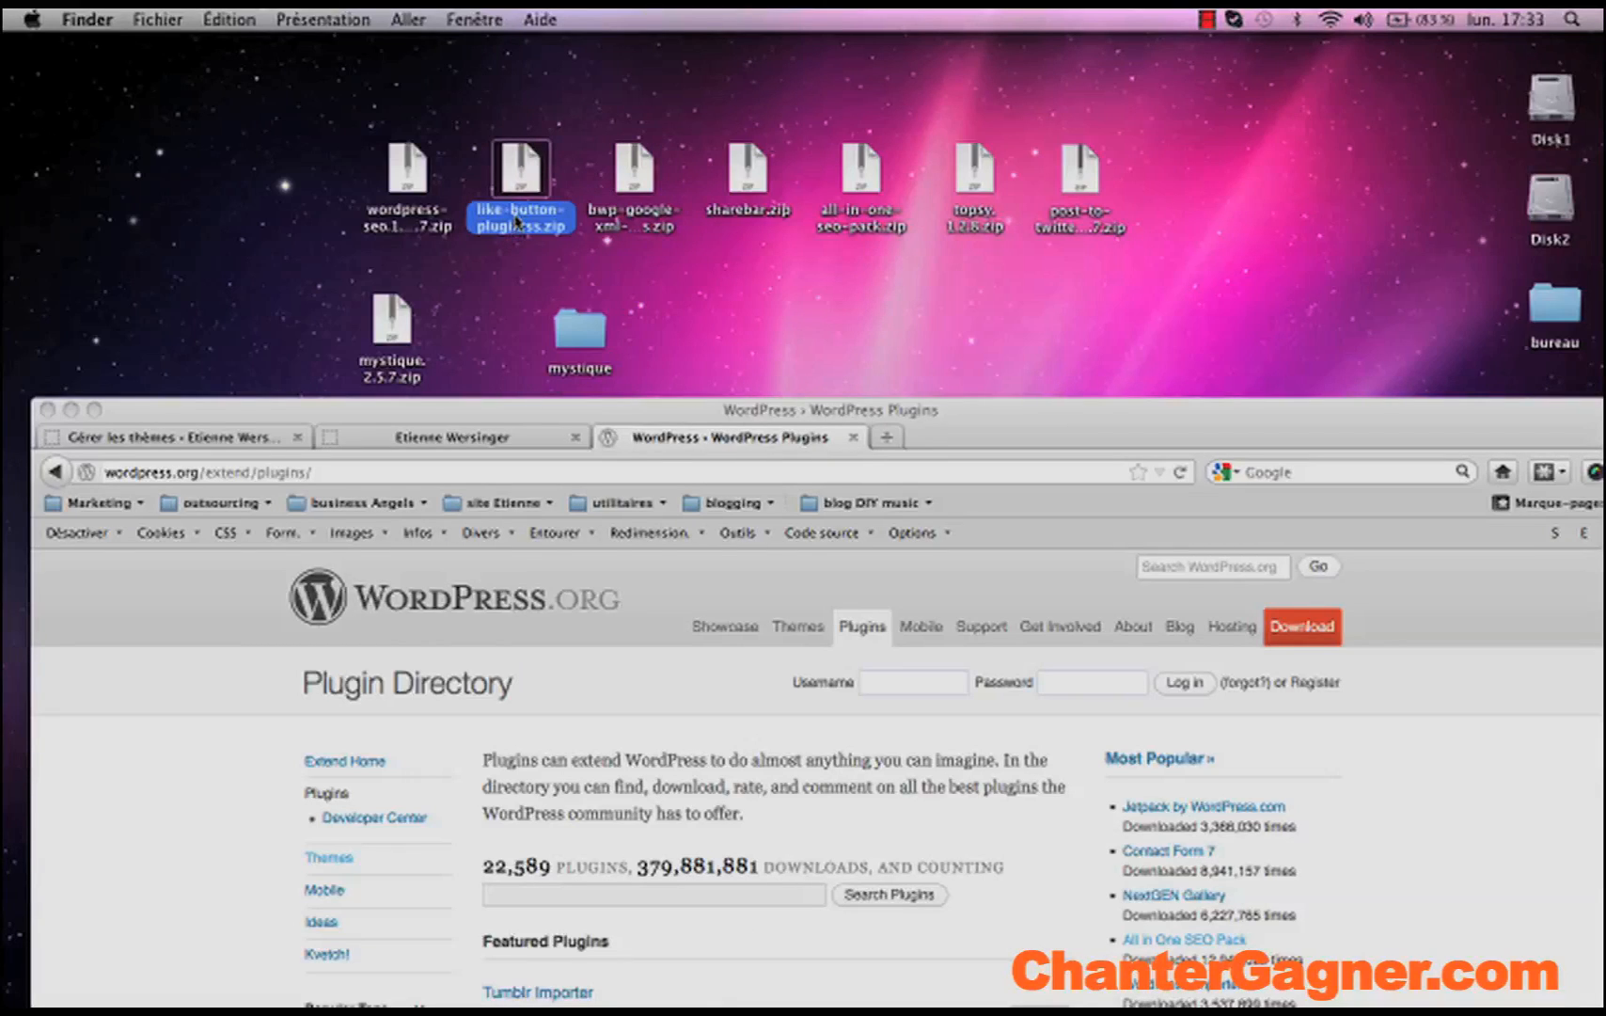
left_click(515, 224)
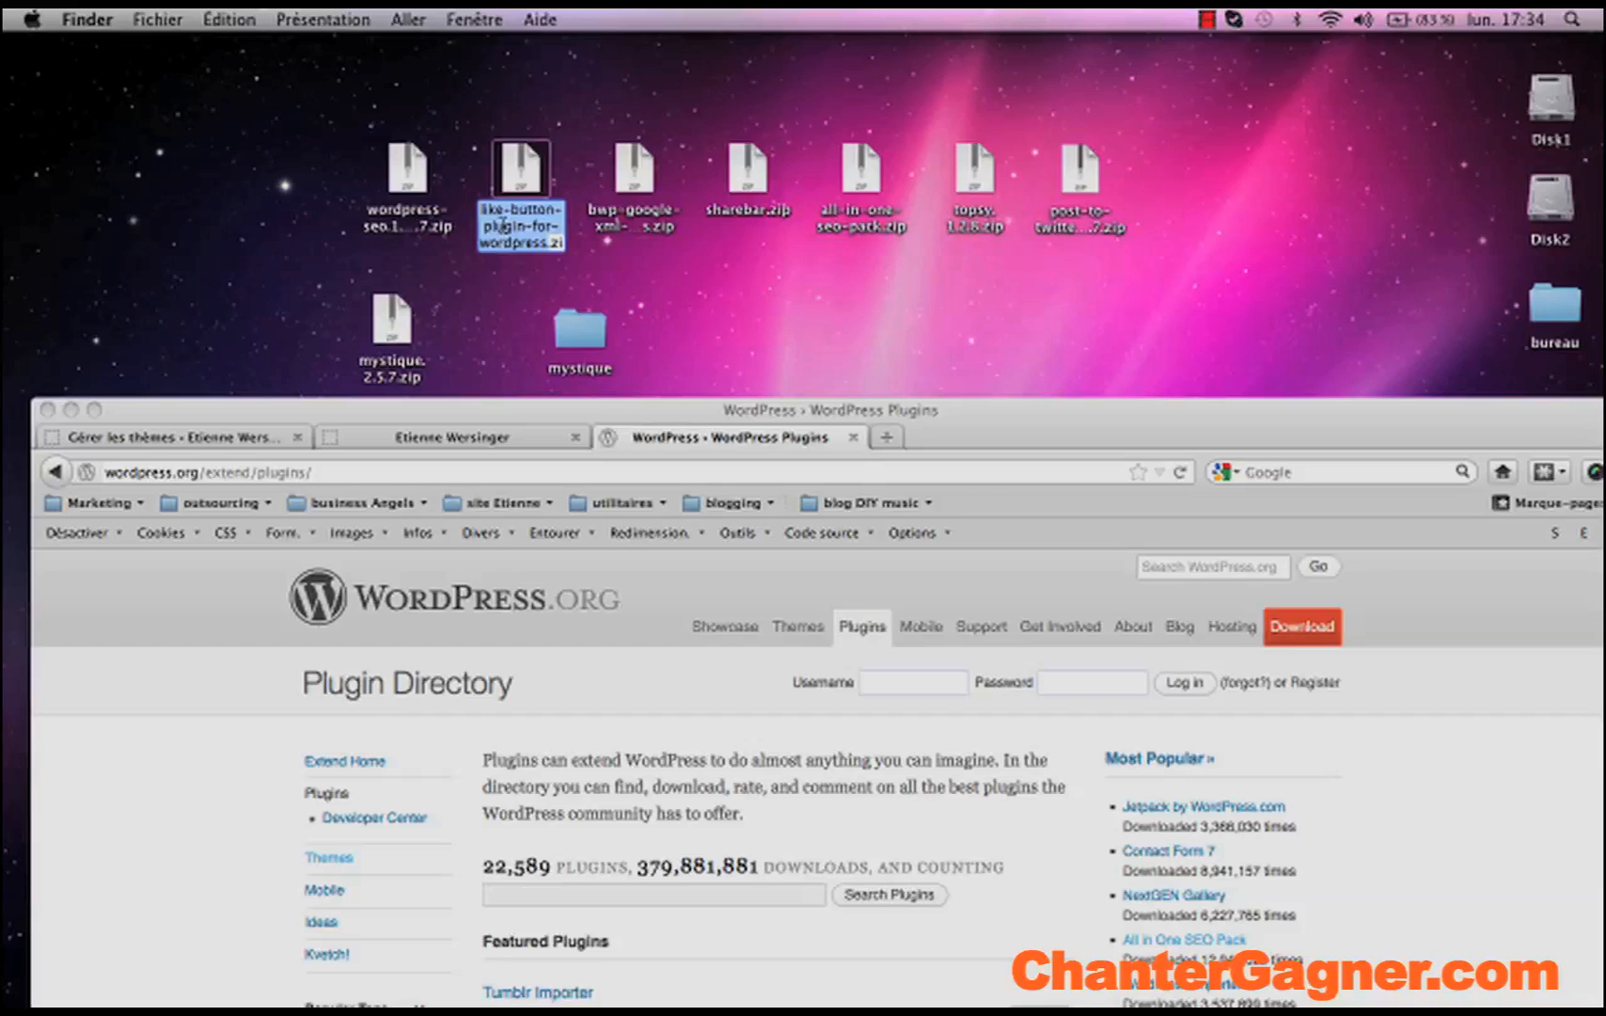
left_click(425, 249)
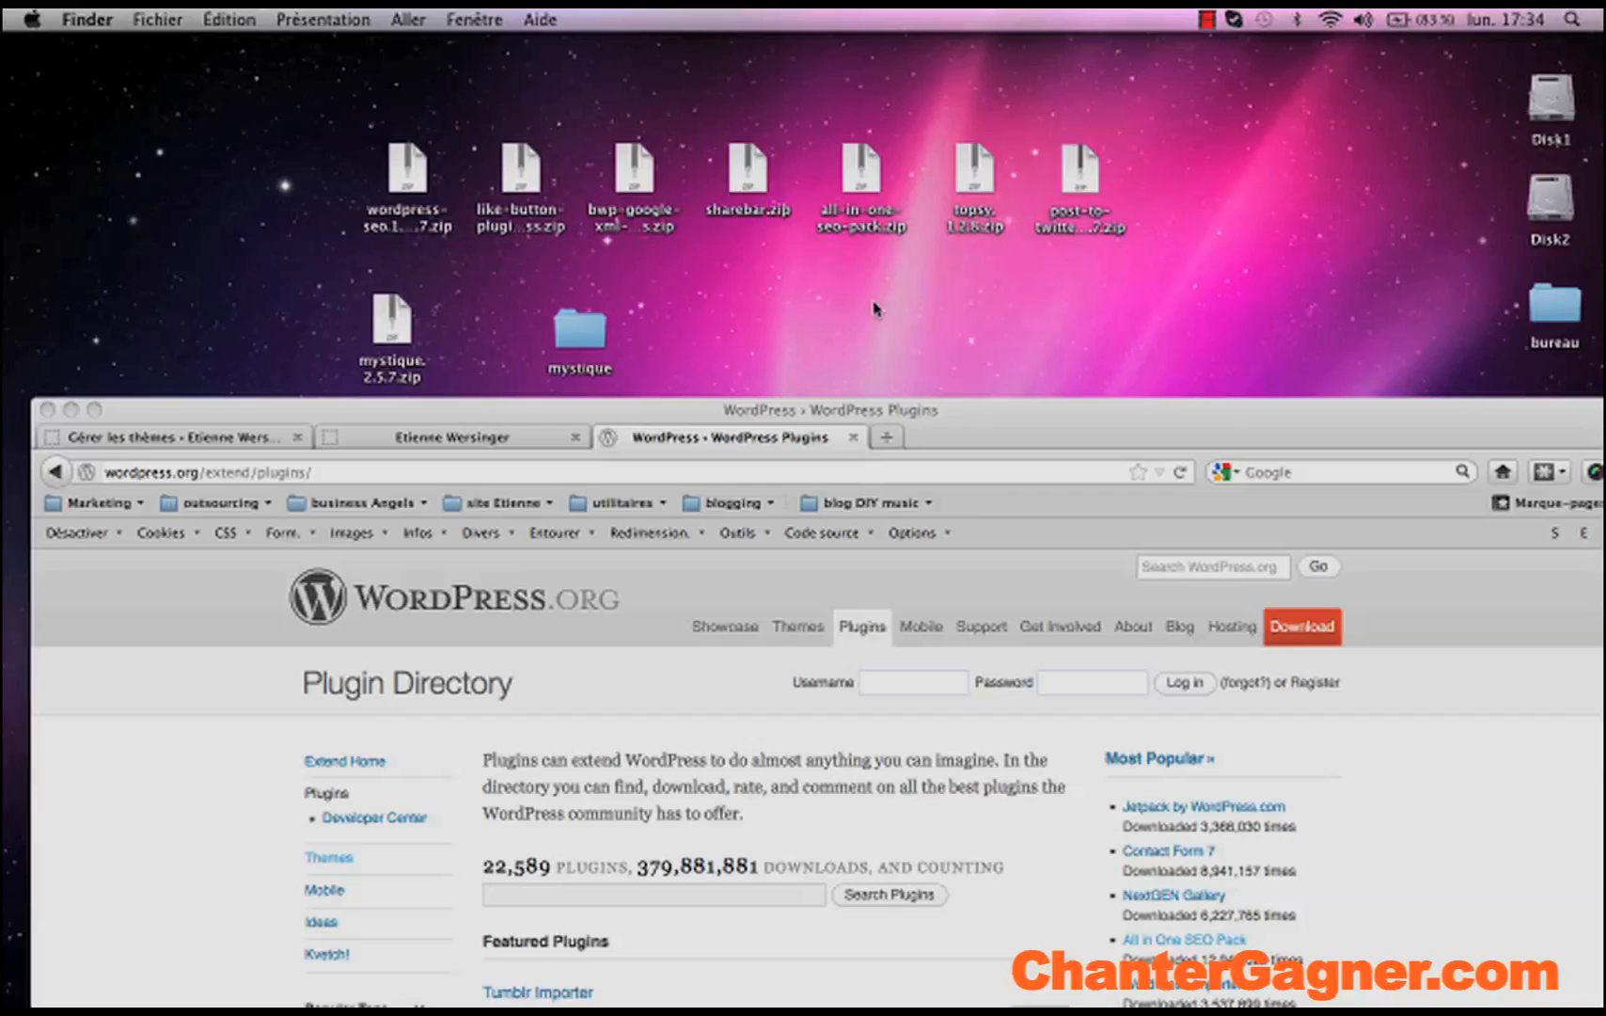
left_click(973, 213)
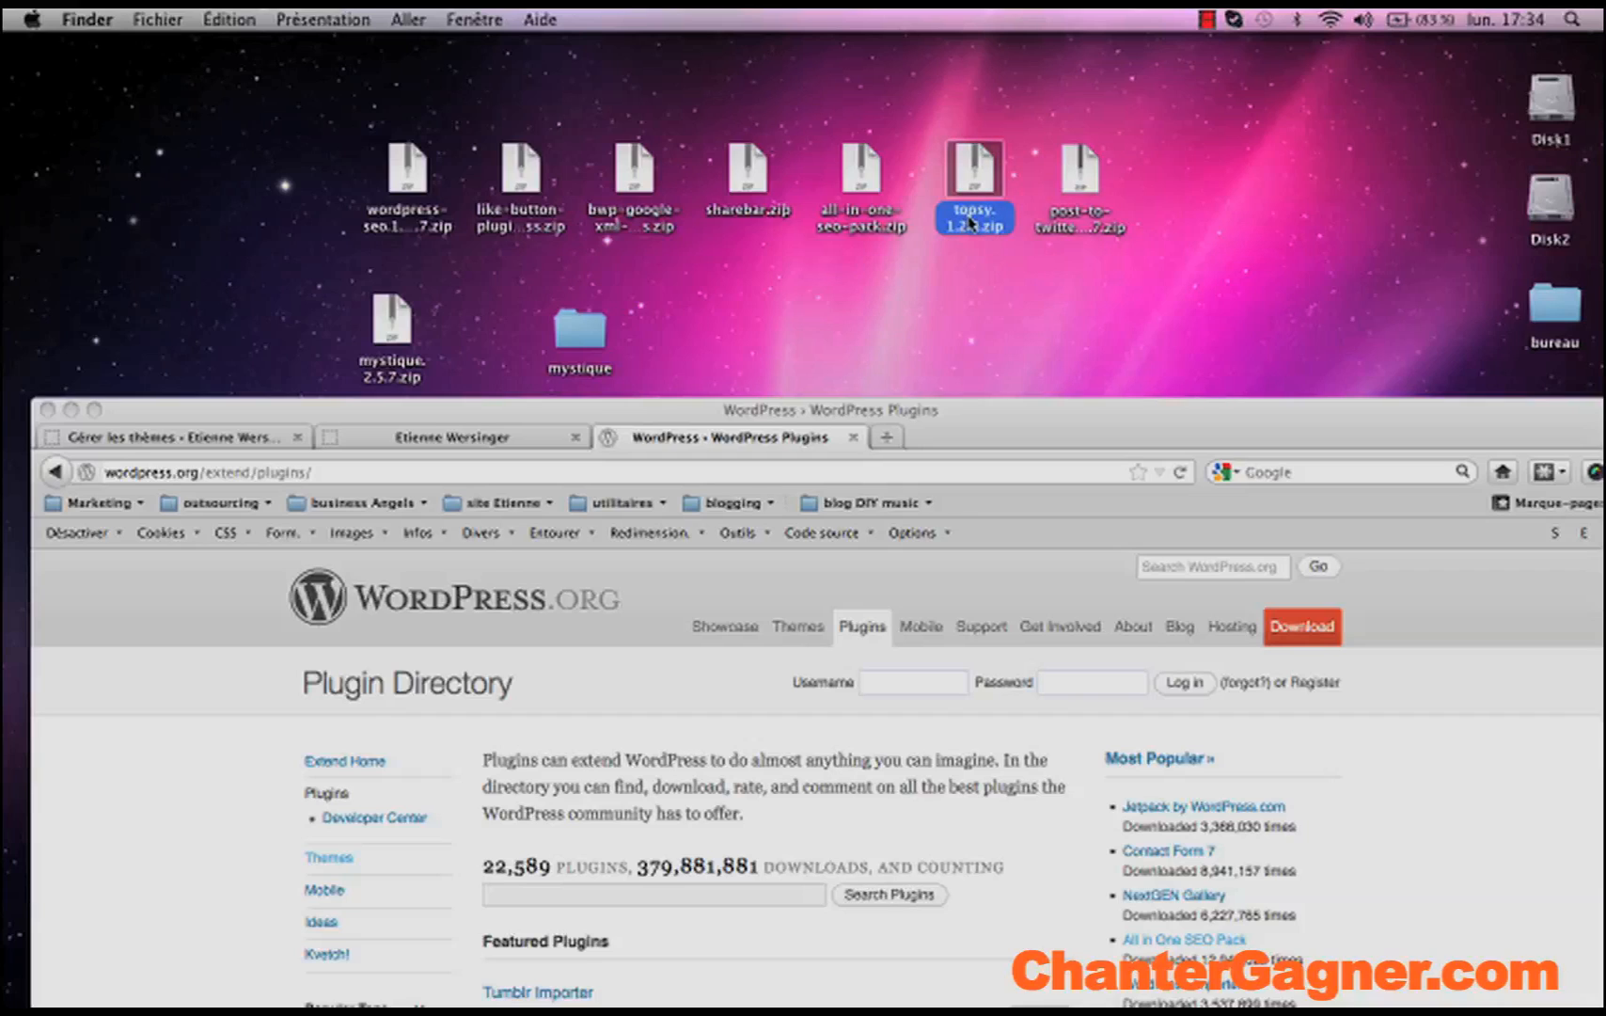
left_click(972, 223)
left_click(1039, 268)
left_click(1072, 221)
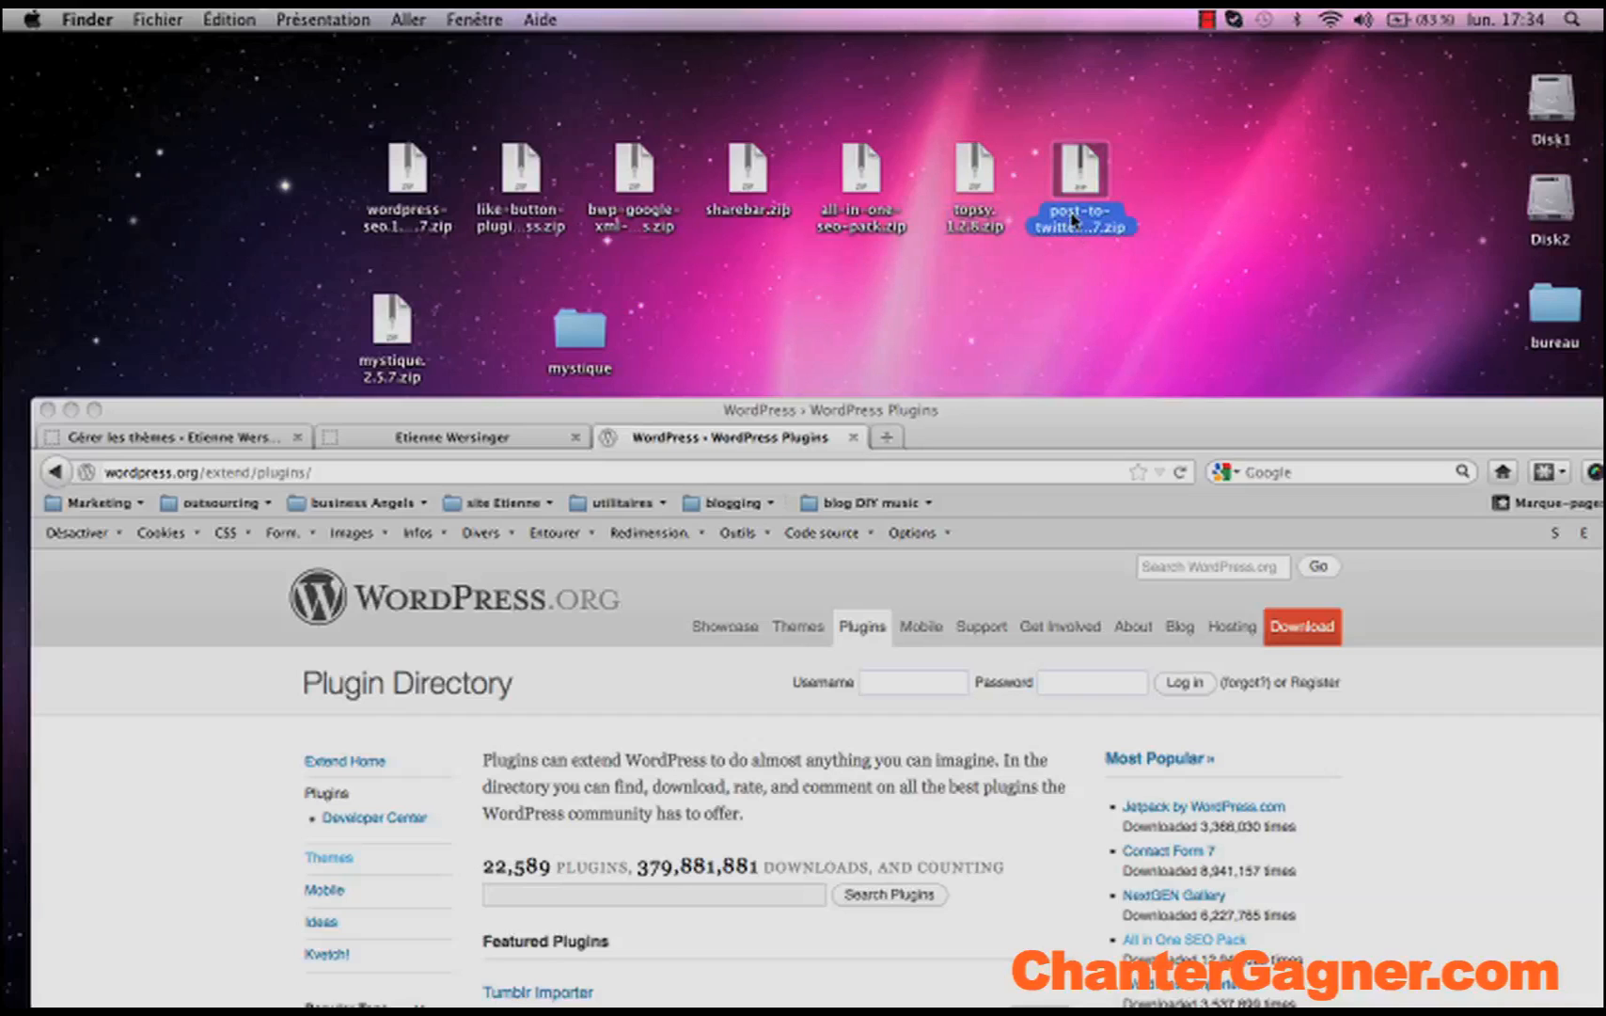
left_click(1079, 227)
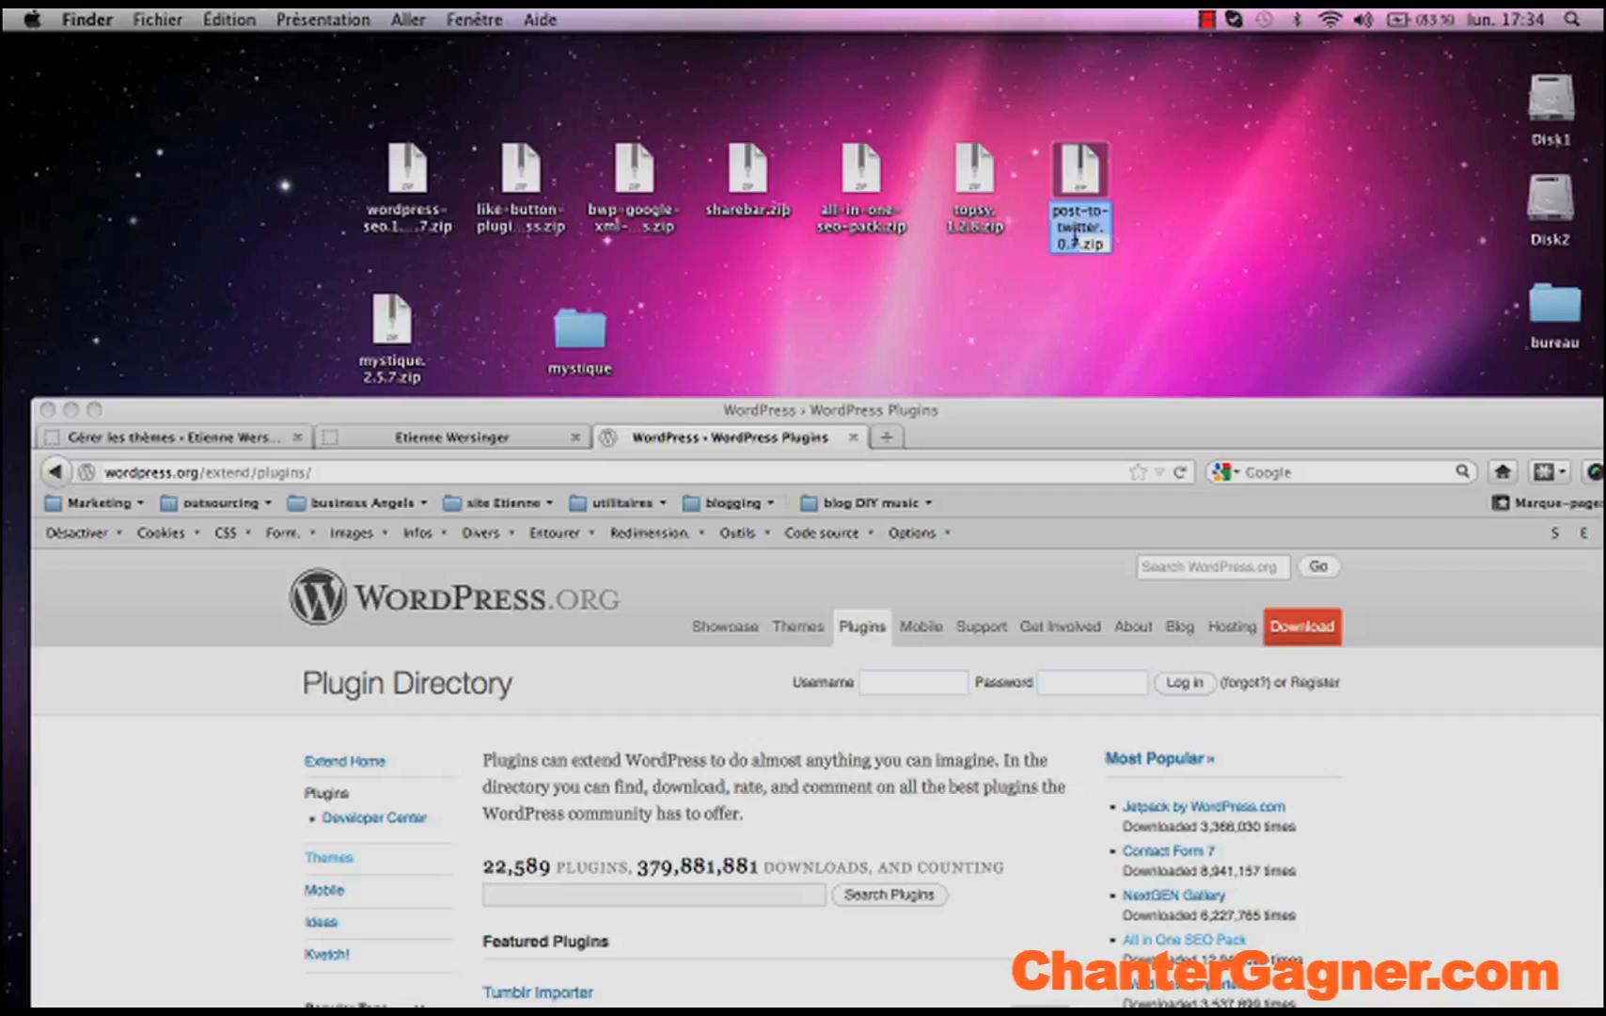
left_click(487, 263)
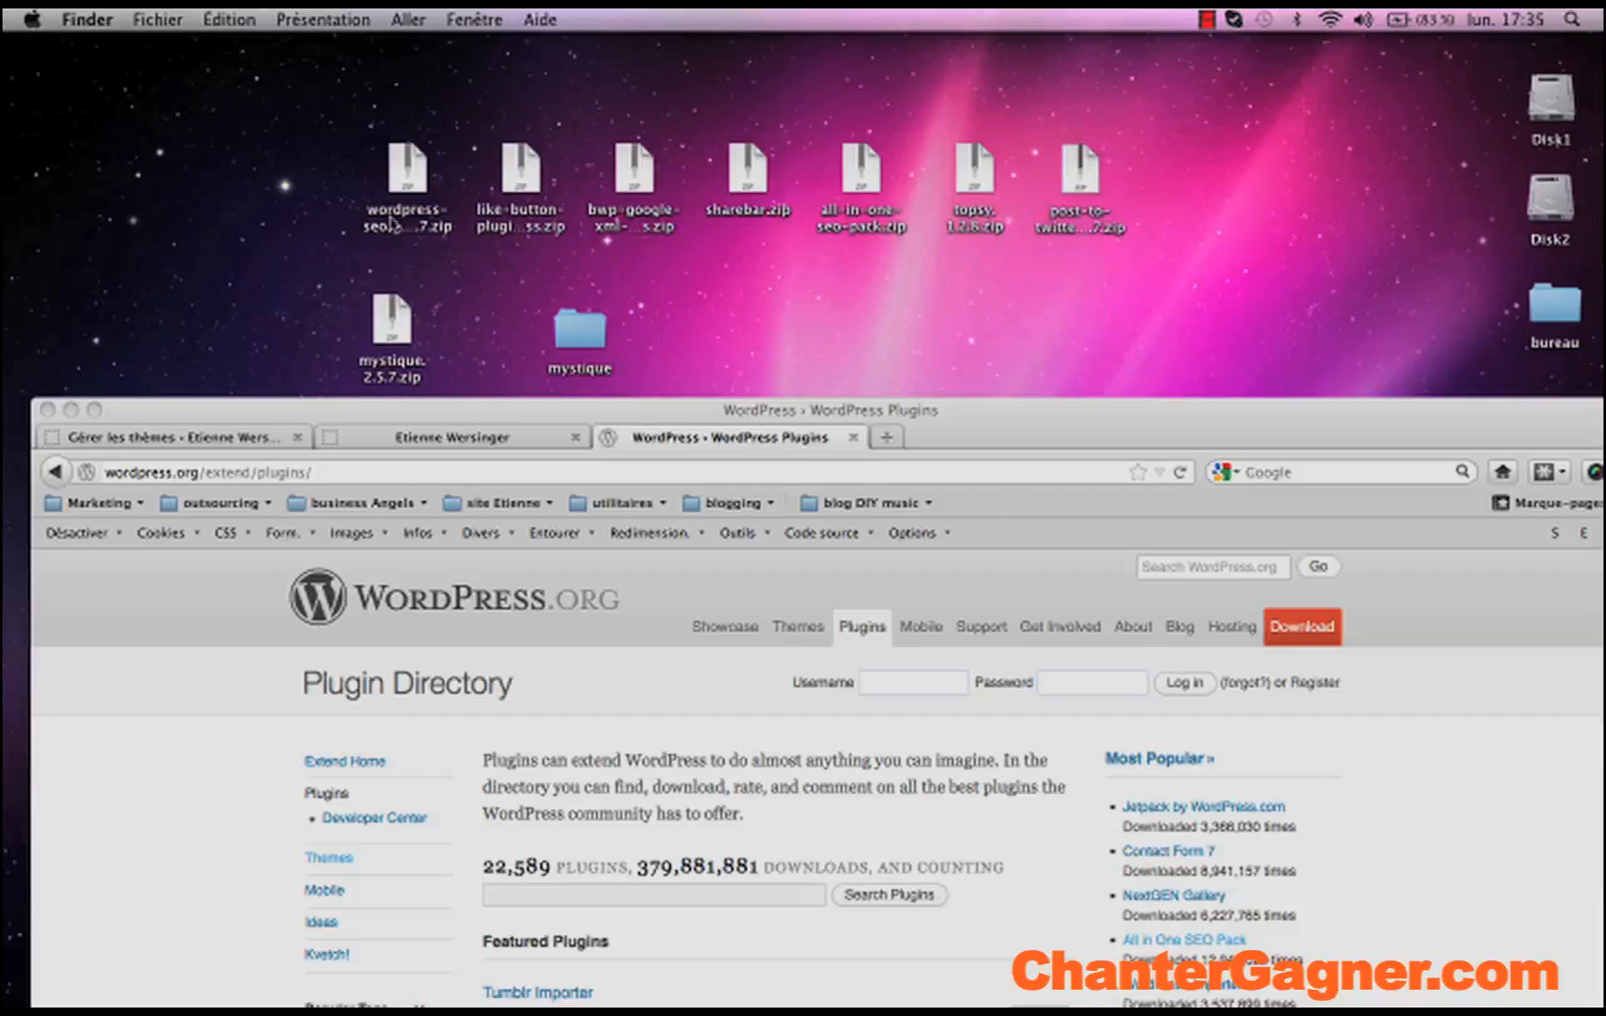
left_click(402, 216)
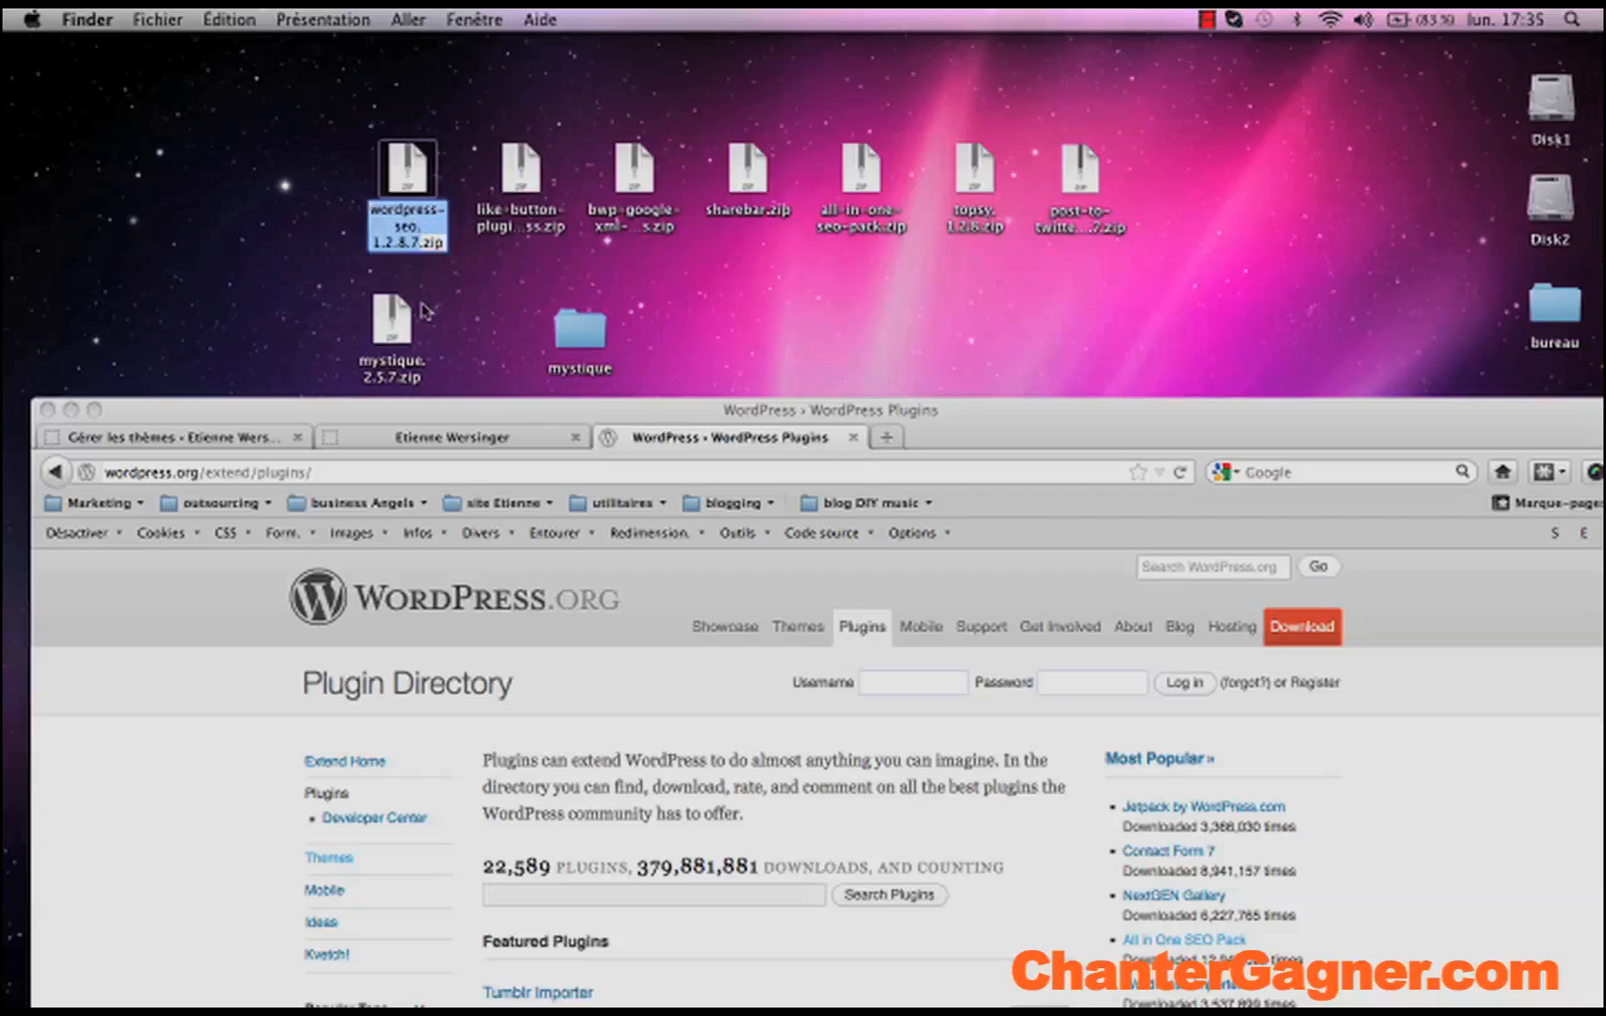
left_click(485, 308)
- Minimize the browser window and extract the post-to-twitter archive on the desktop
left_click_drag(748, 420, 724, 61)
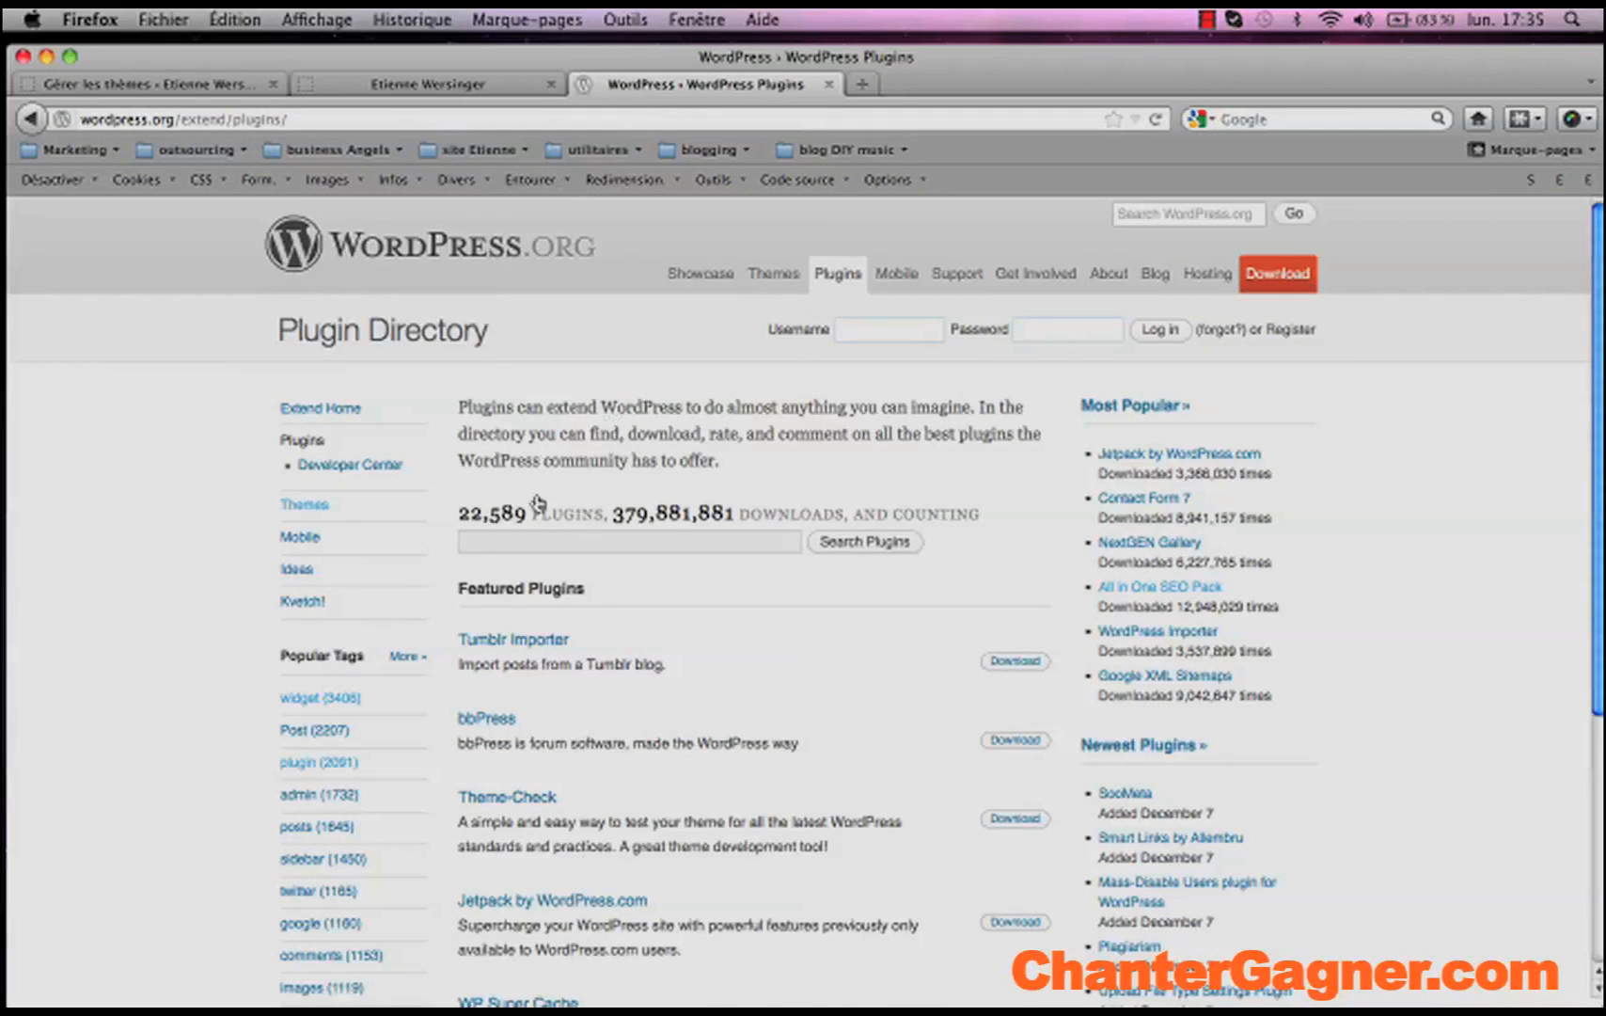
left_click(46, 56)
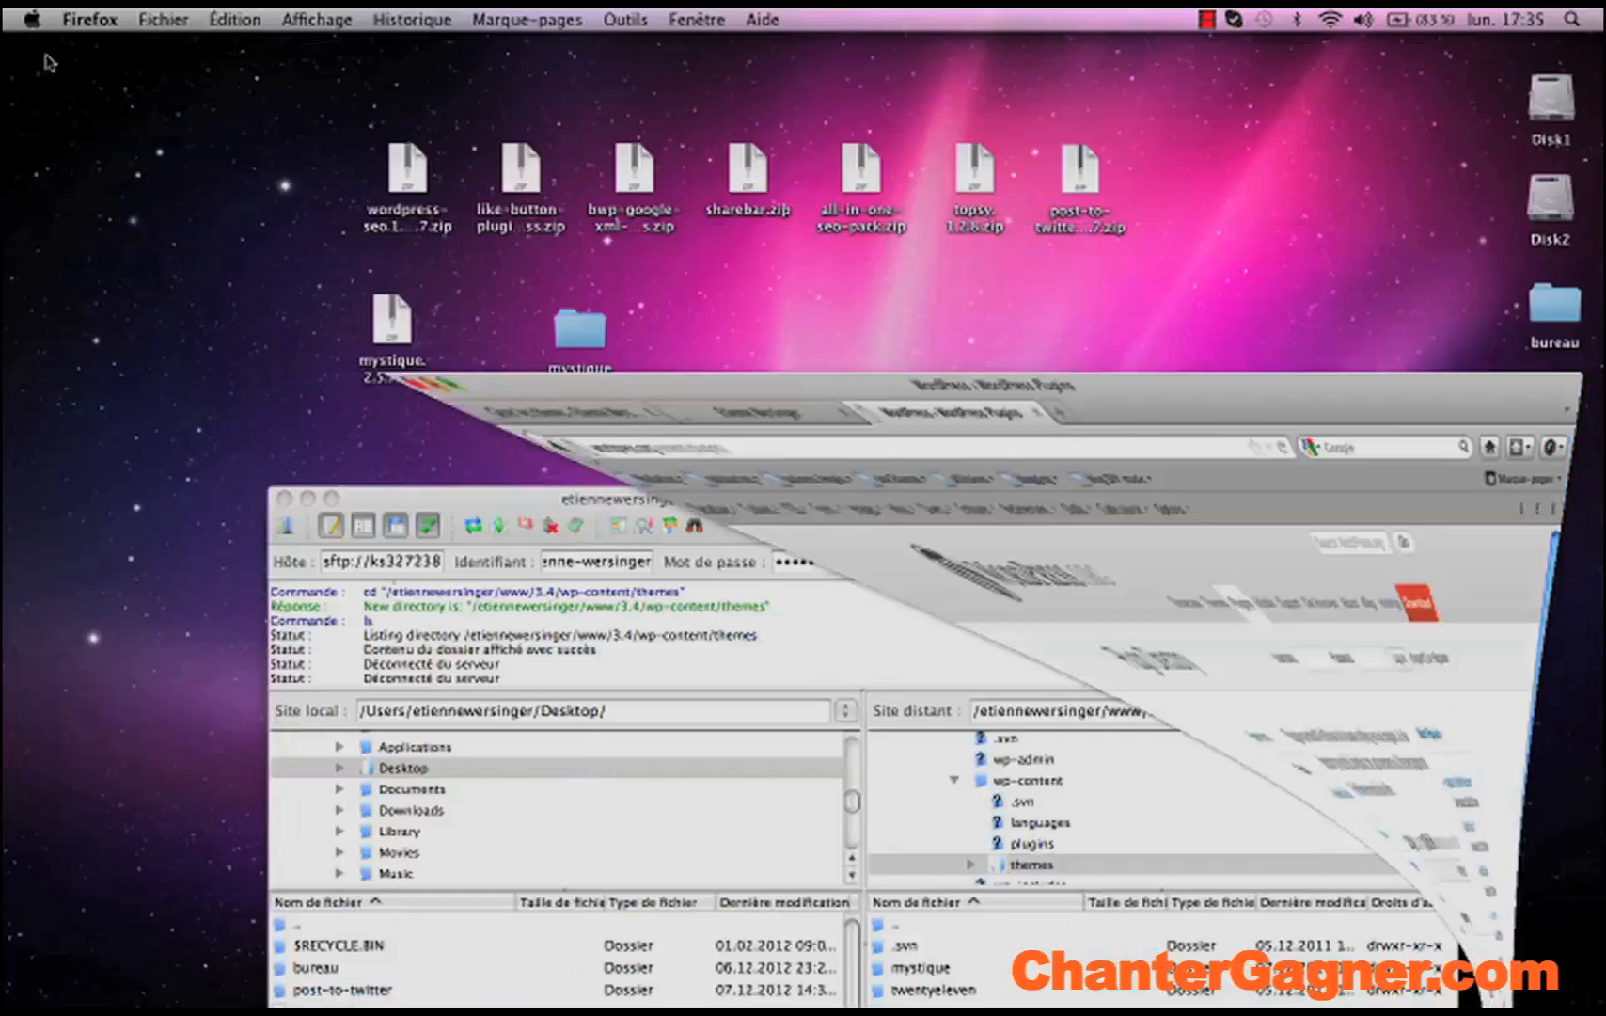
mouse_move(715, 509)
left_mouse_down()
mouse_move(683, 418)
mouse_move(696, 523)
left_mouse_up()
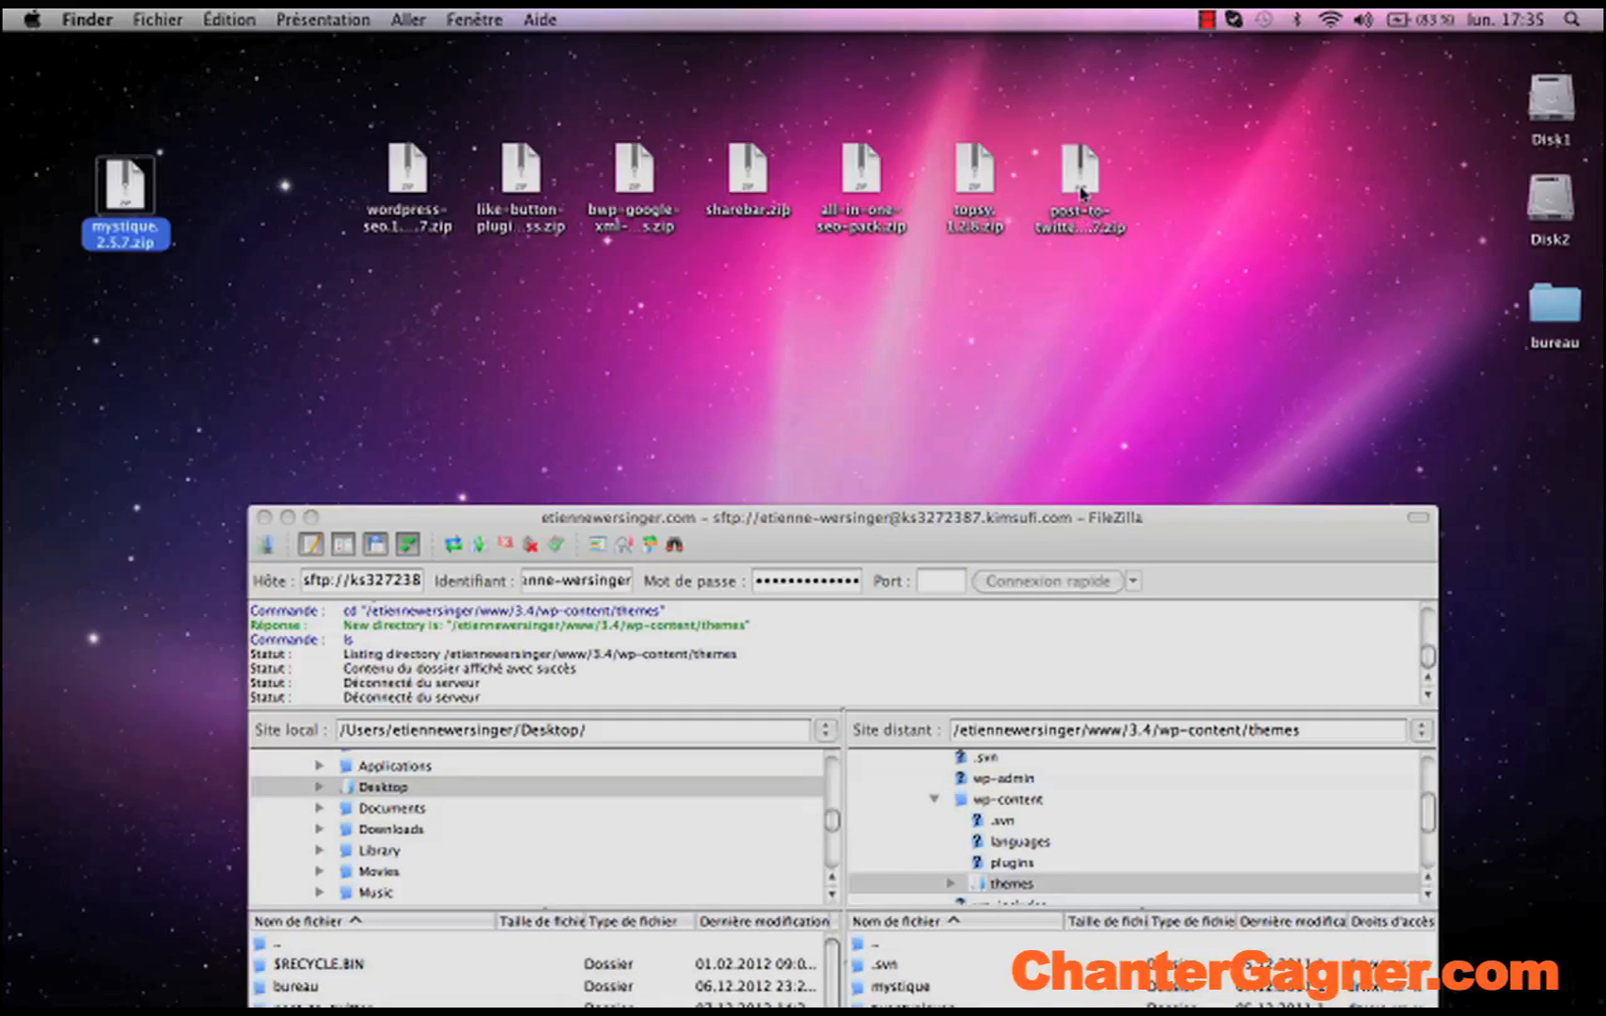
left_click(1081, 187)
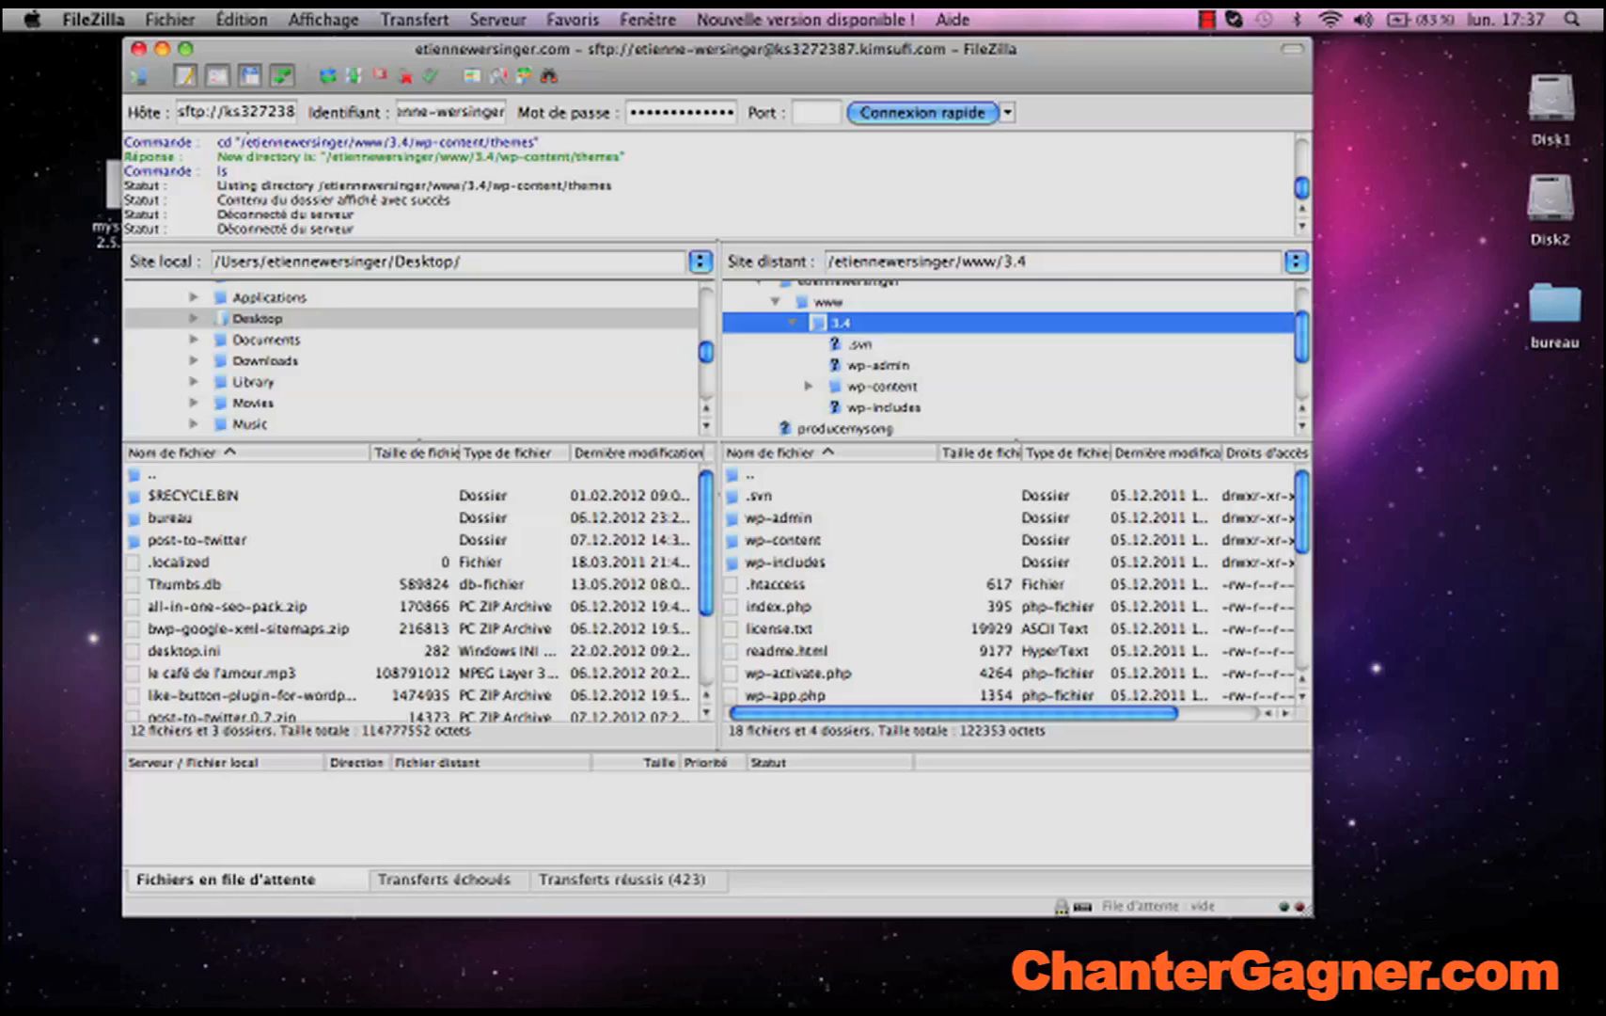
- Move the FileZilla window clear of the extracted post-to-twitter folder and open the remote wp-content/plugins folder inside the 3.4 installation
left_click(1434, 218)
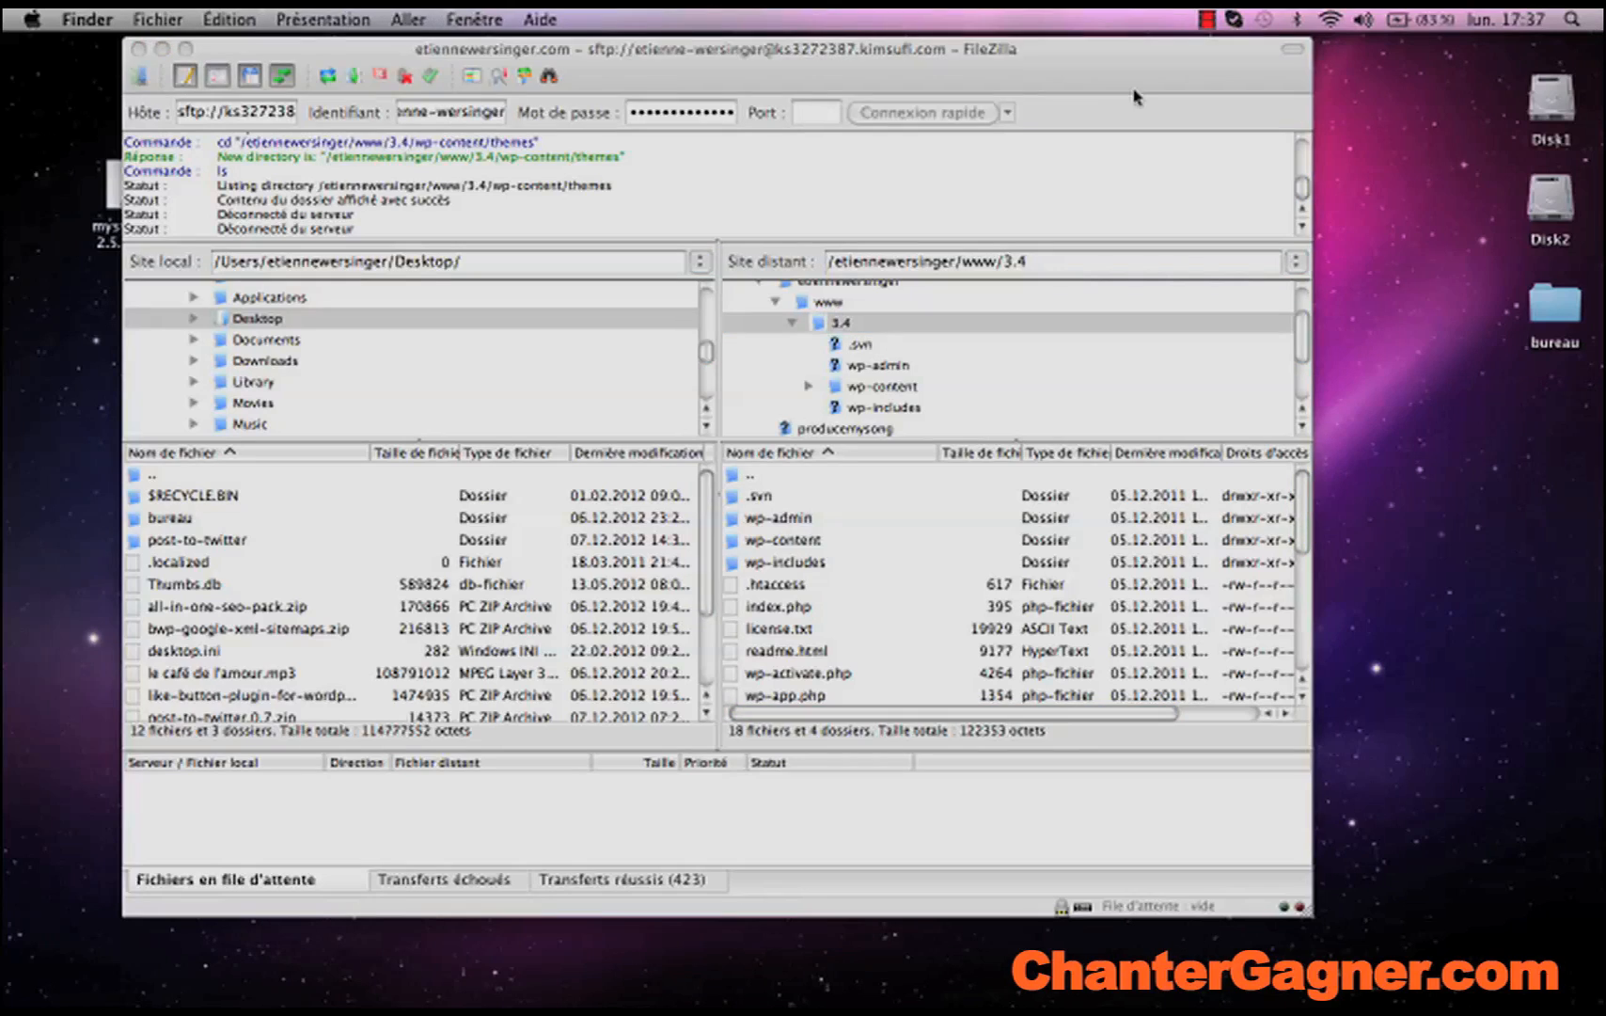
left_click(1098, 69)
left_click_drag(1067, 61, 1091, 447)
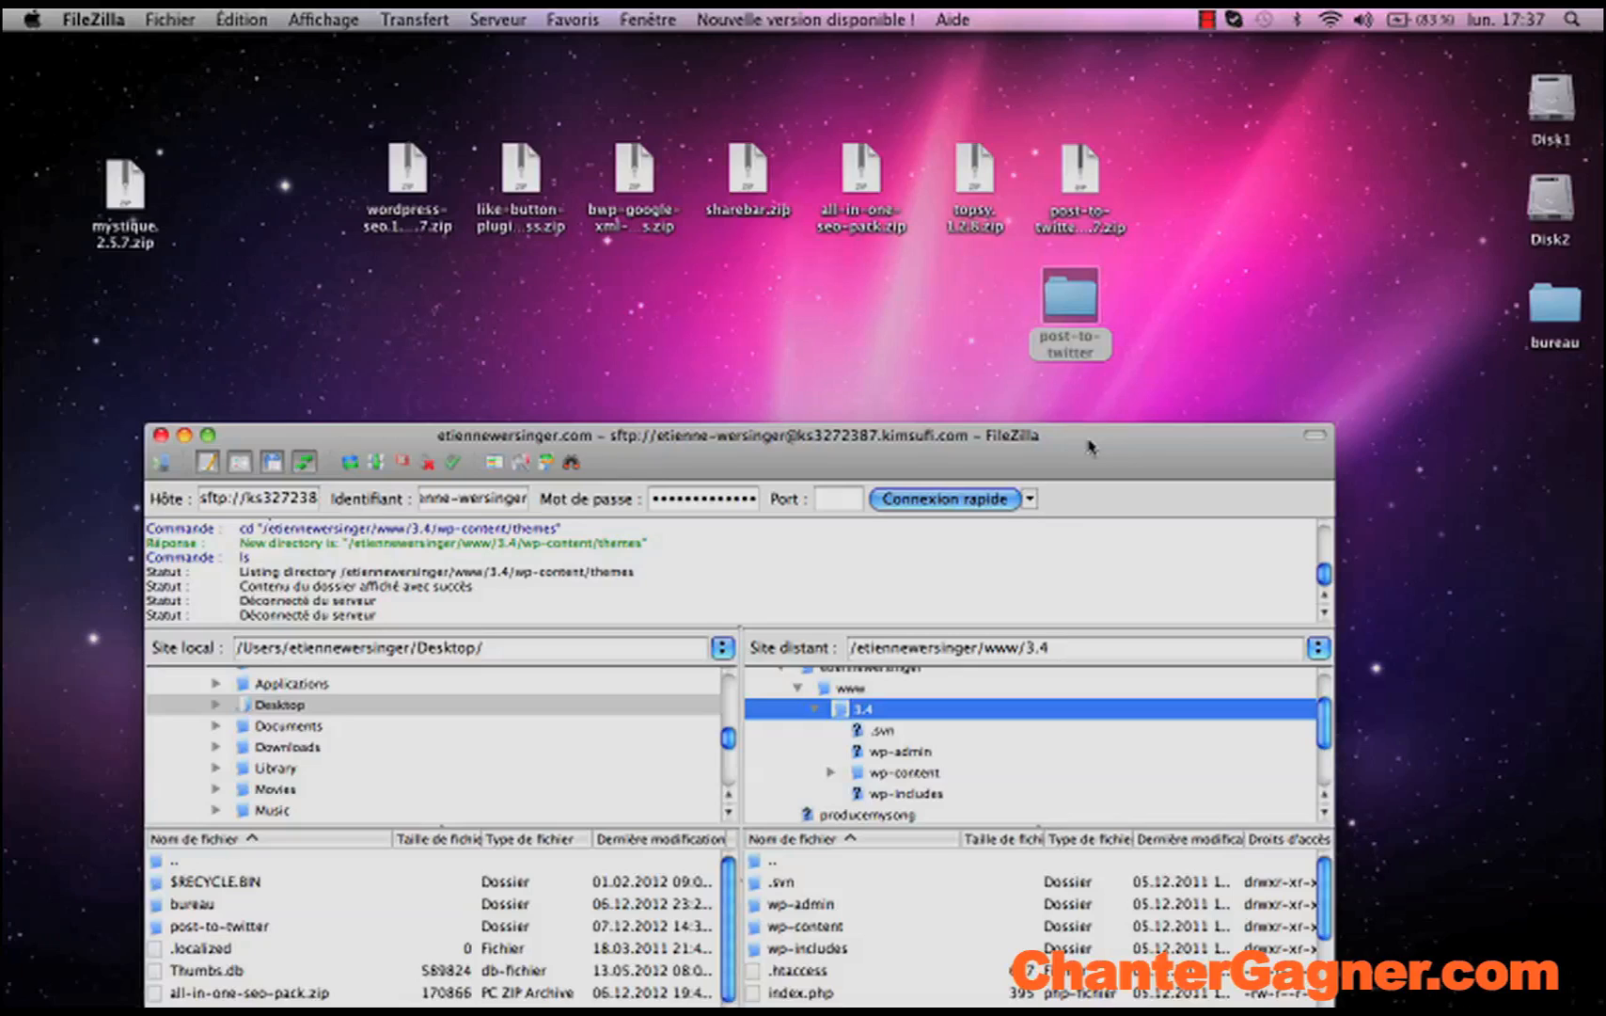
left_click_drag(1089, 446, 768, 56)
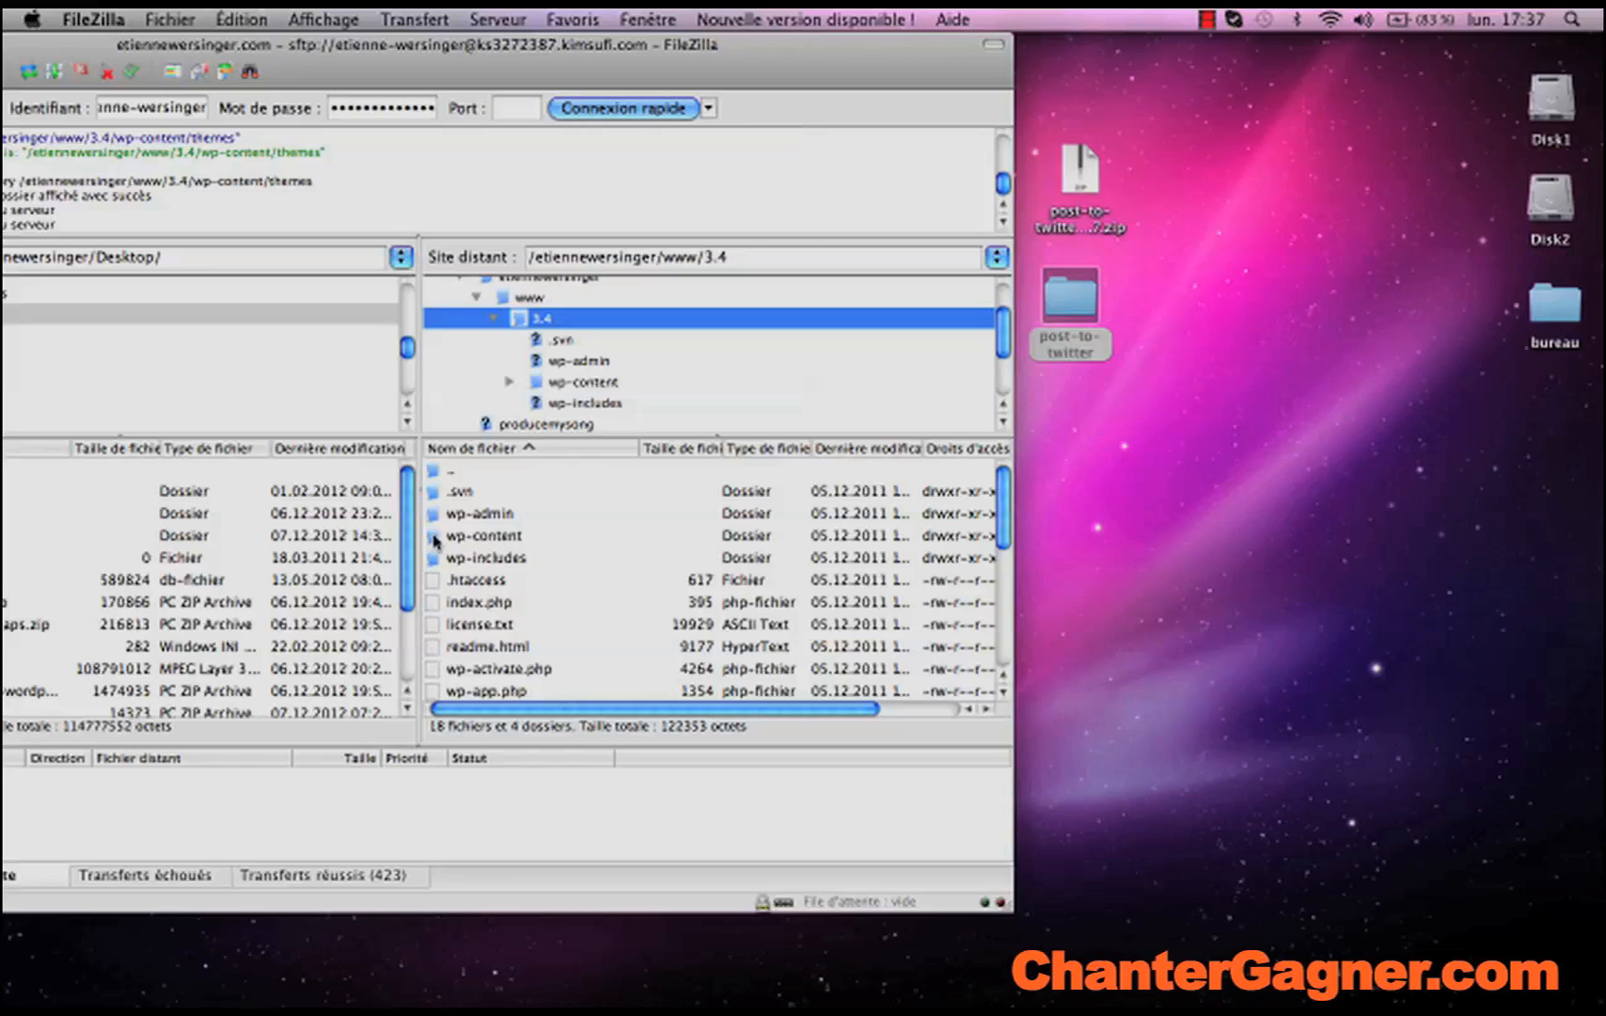
double_click(435, 539)
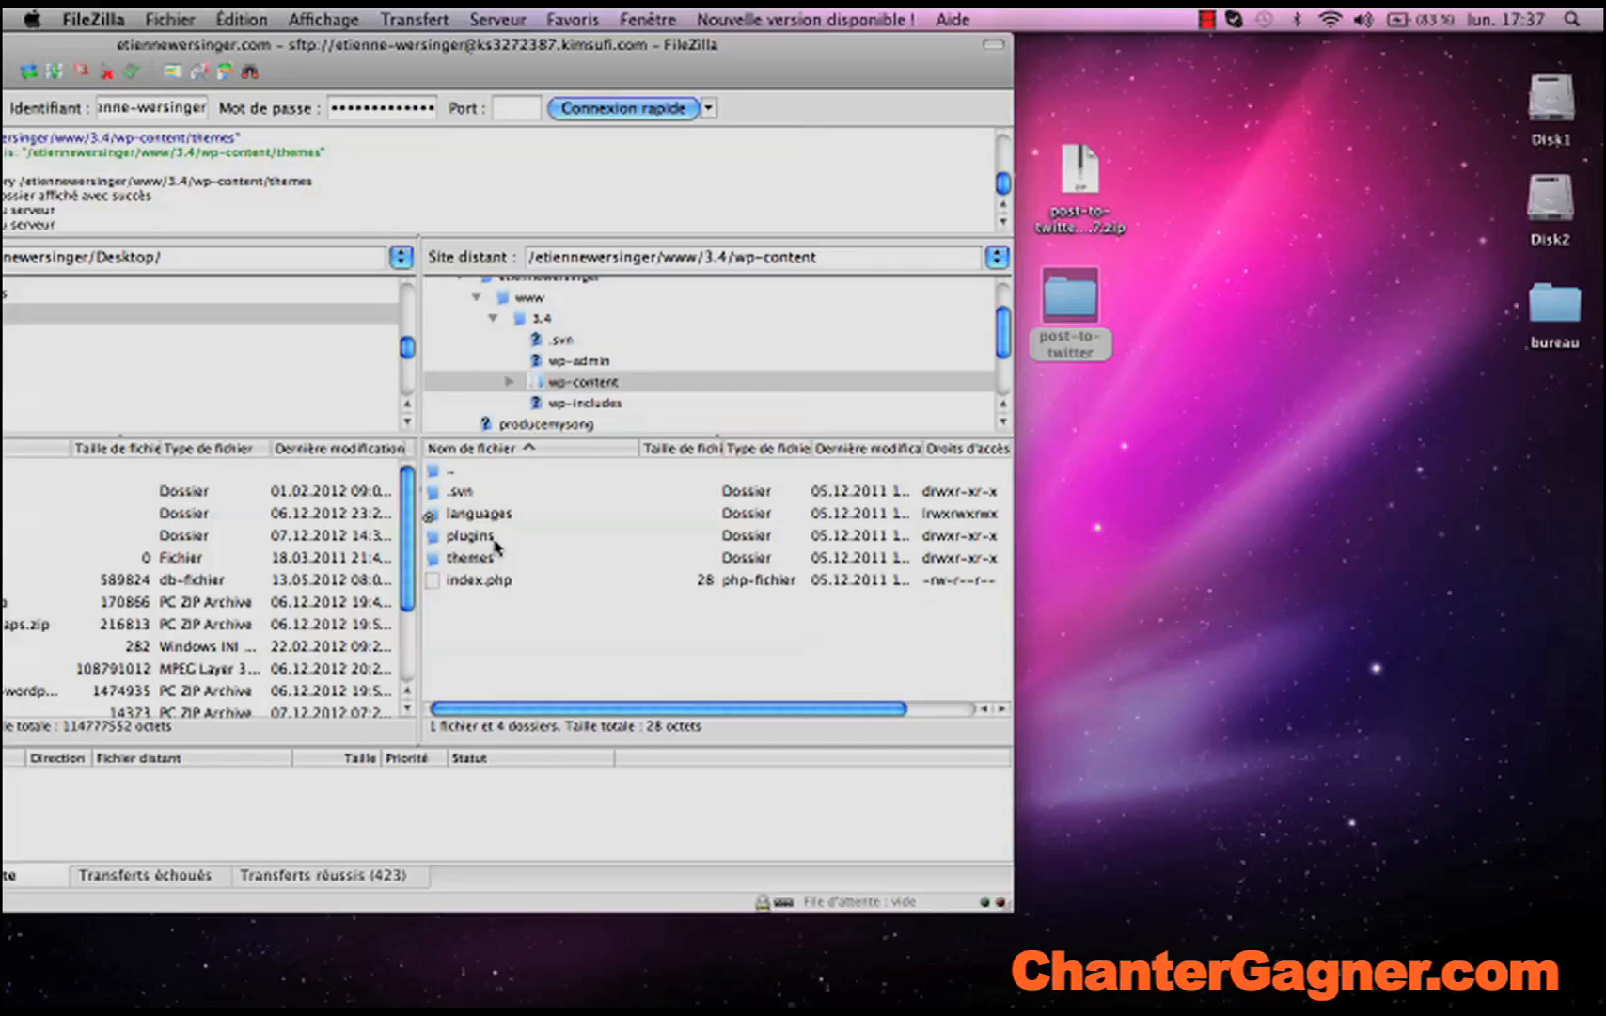
double_click(494, 544)
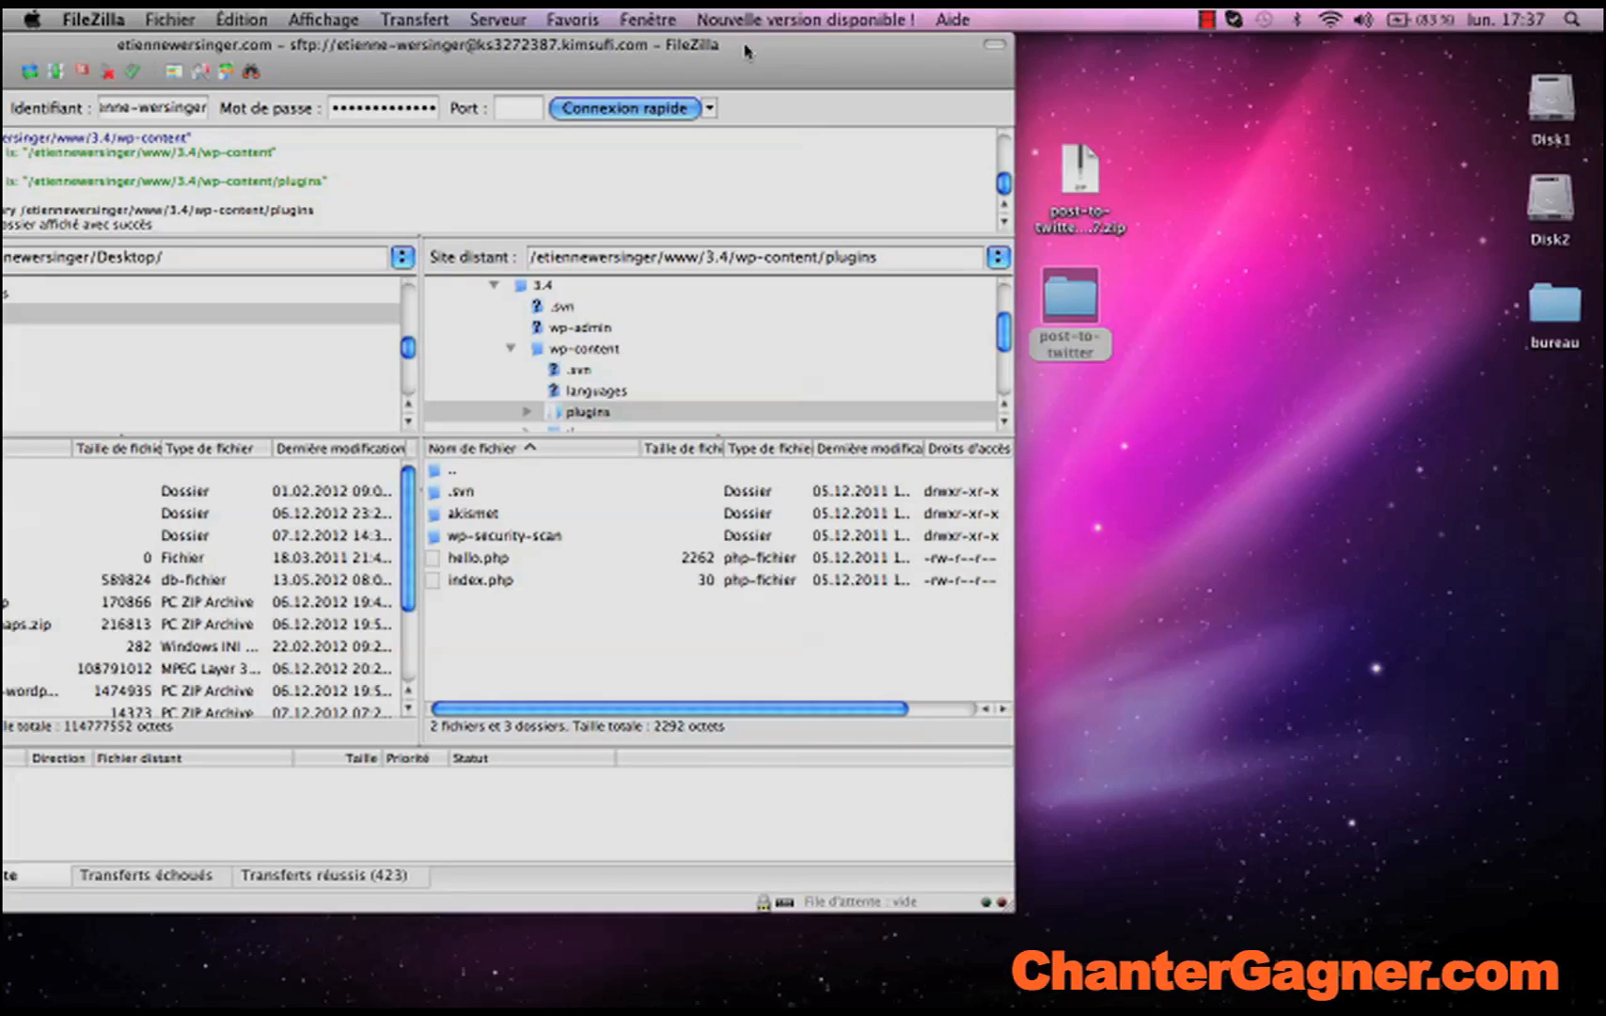
- Upload the desktop's post-to-twitter folder into the remote plugins folder and move the local folder to the Trash
left_click_drag(745, 51, 739, 249)
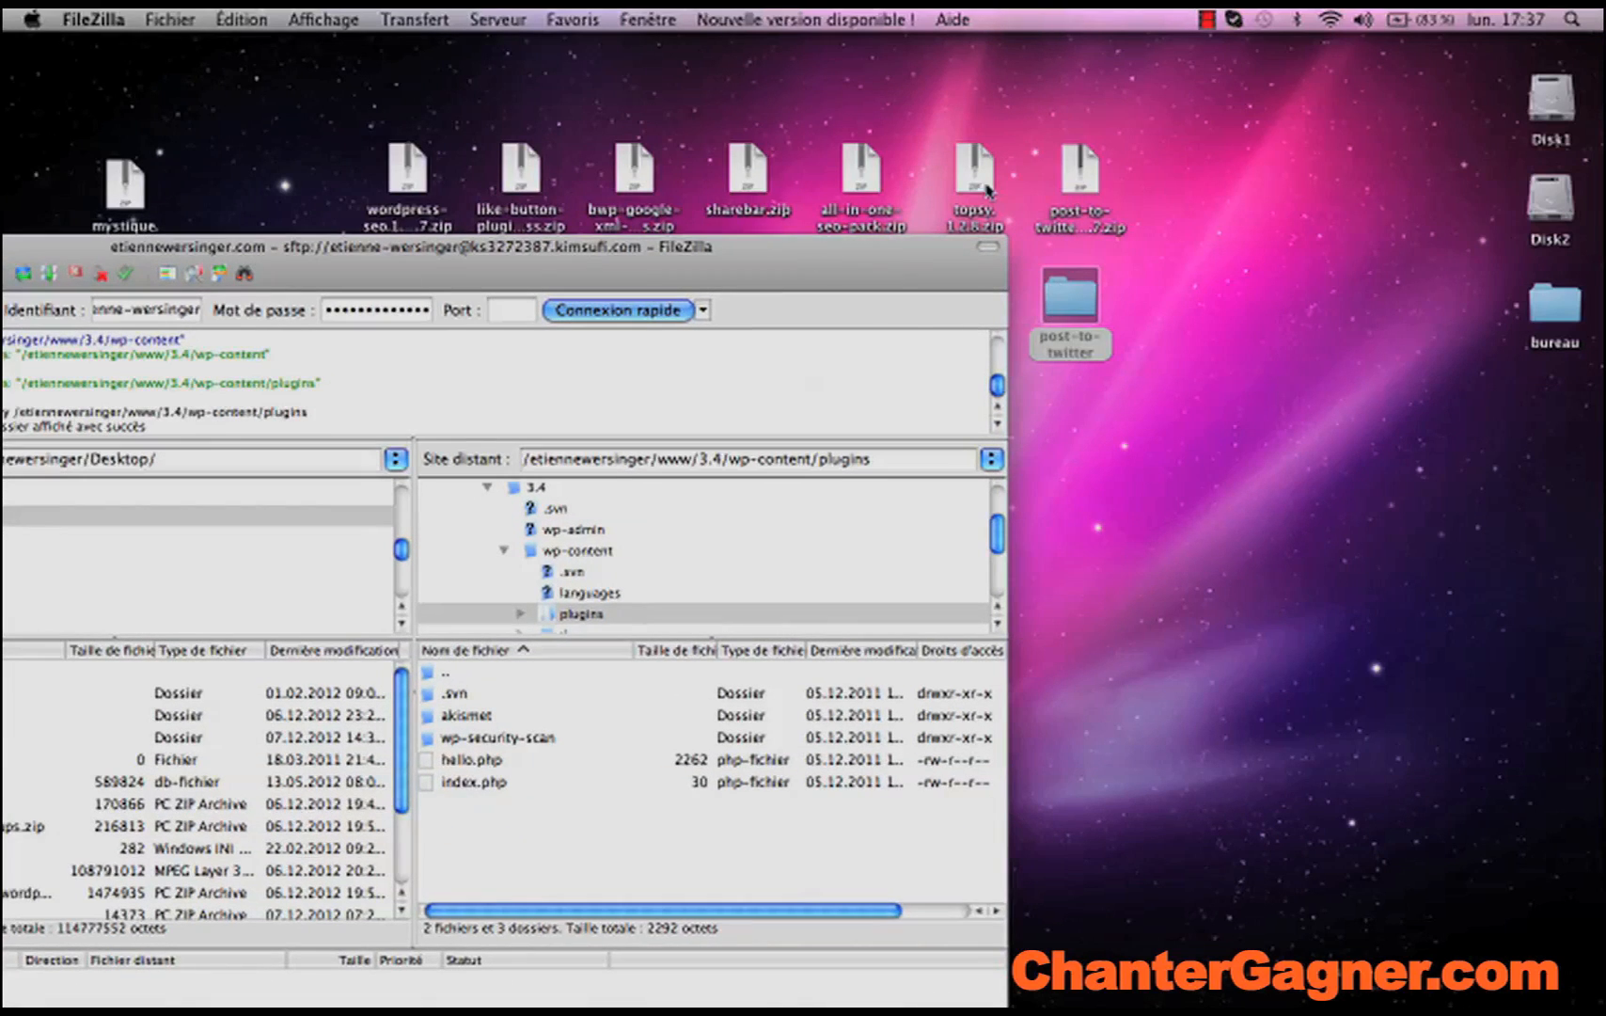
left_click_drag(887, 250, 889, 287)
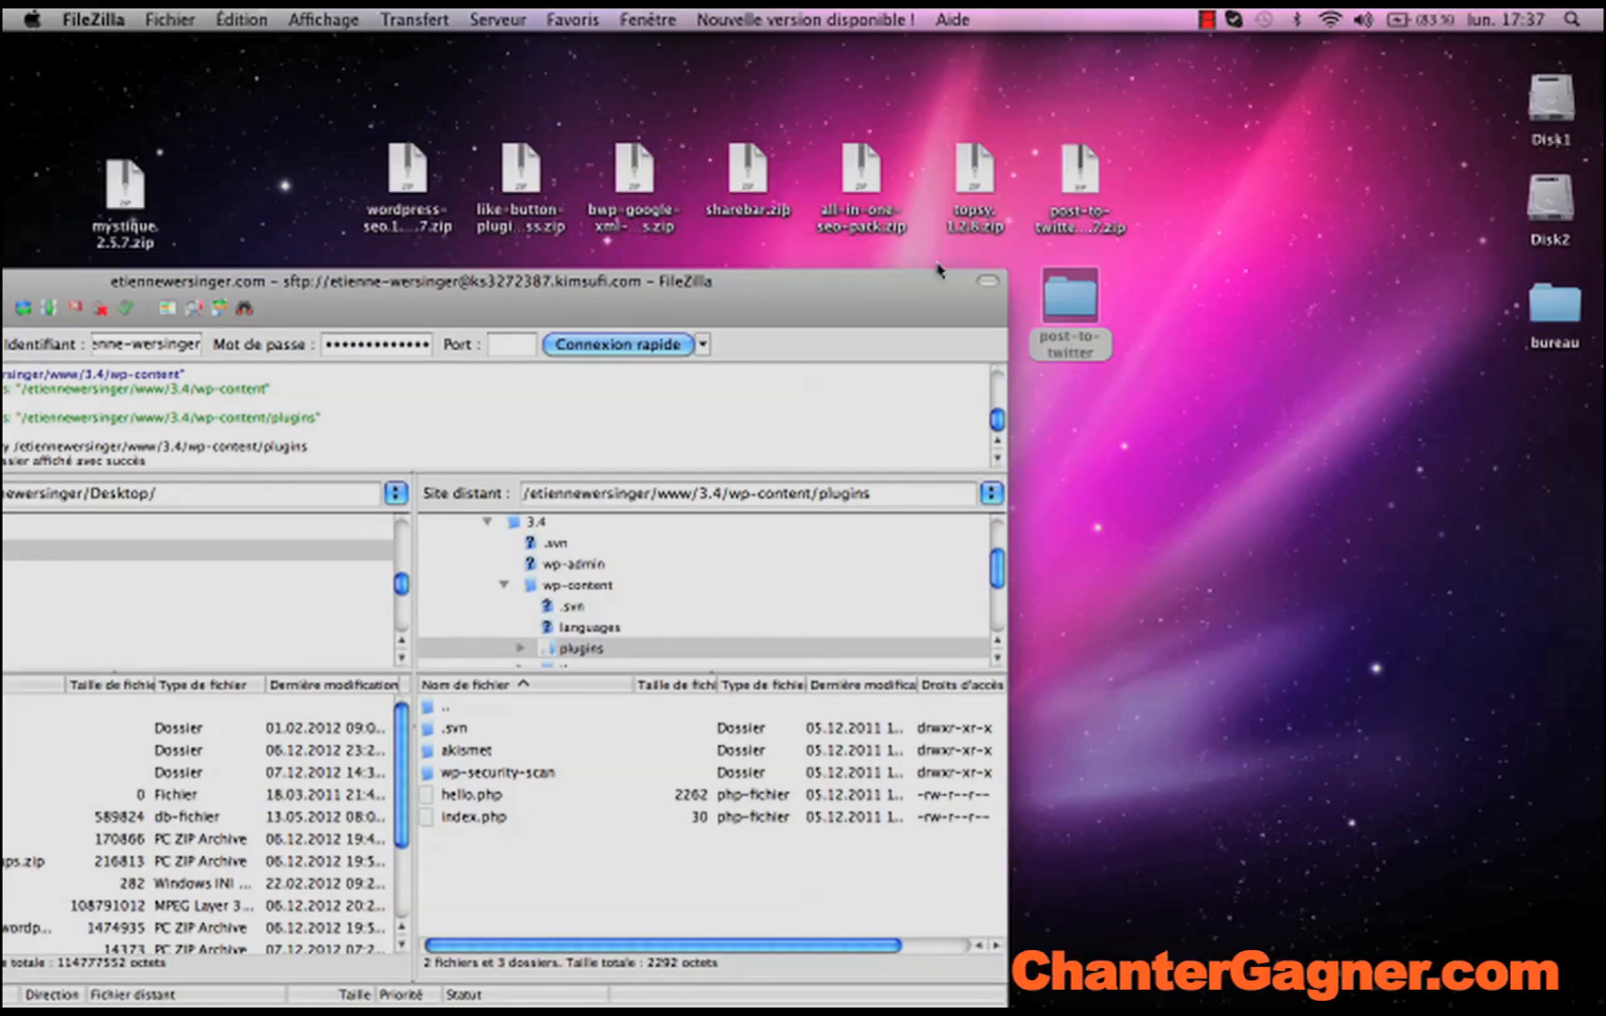
left_click_drag(1069, 306, 451, 852)
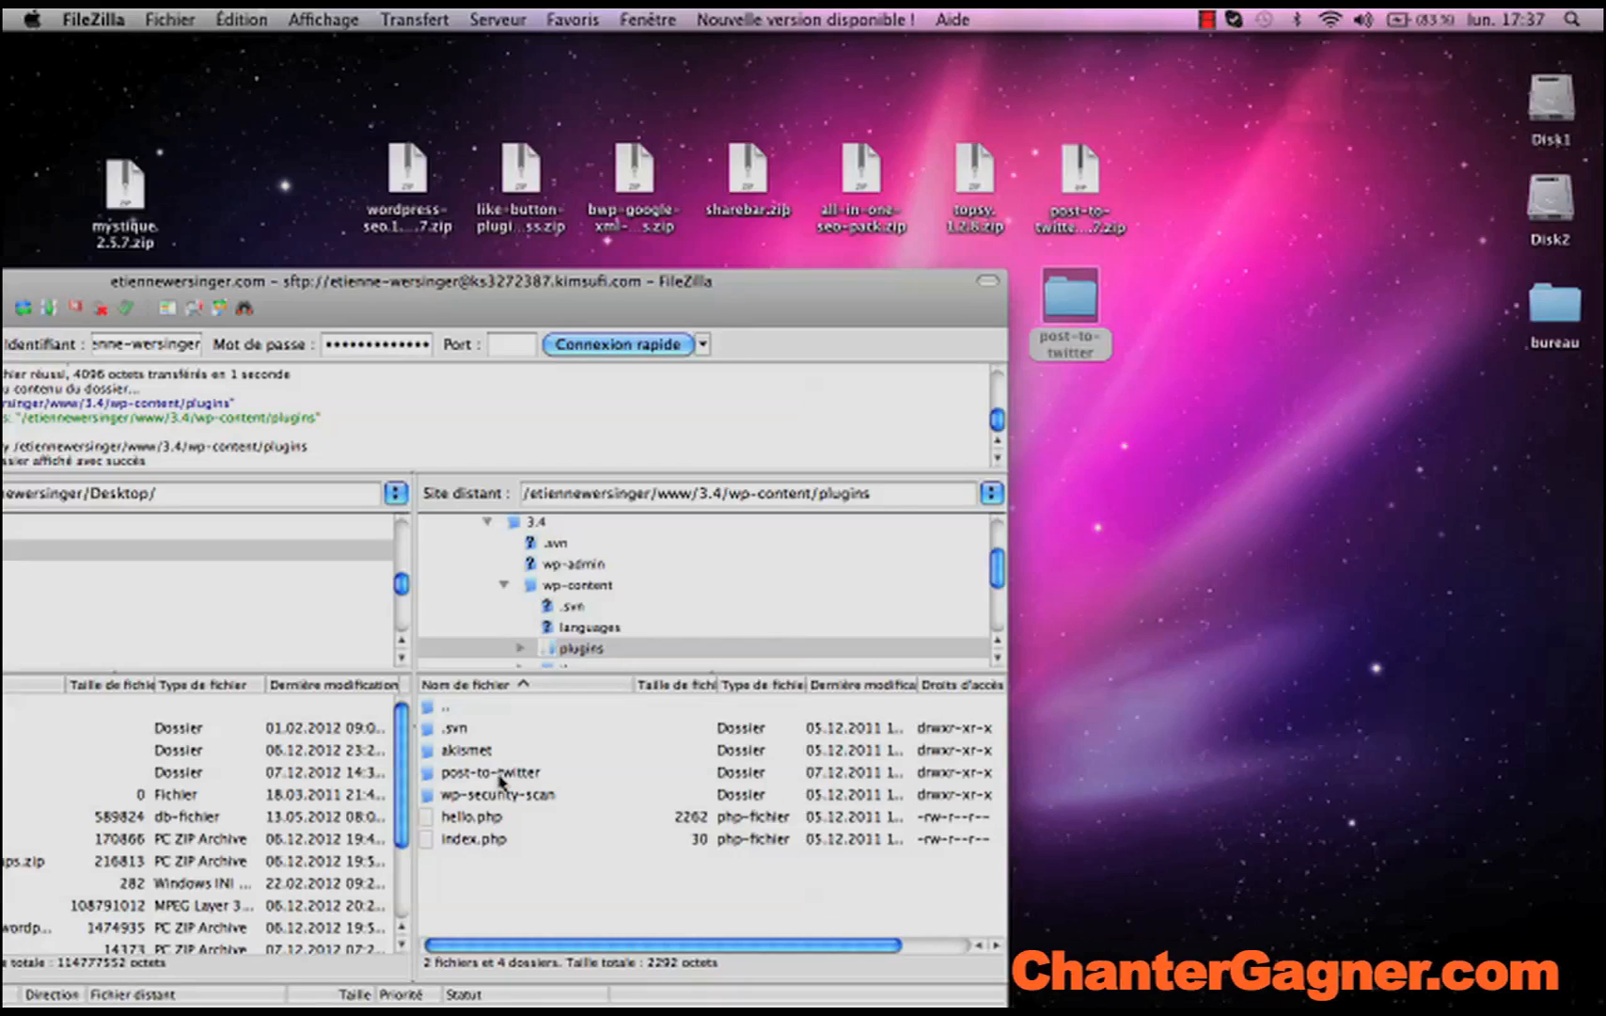
left_click_drag(1079, 308, 1539, 969)
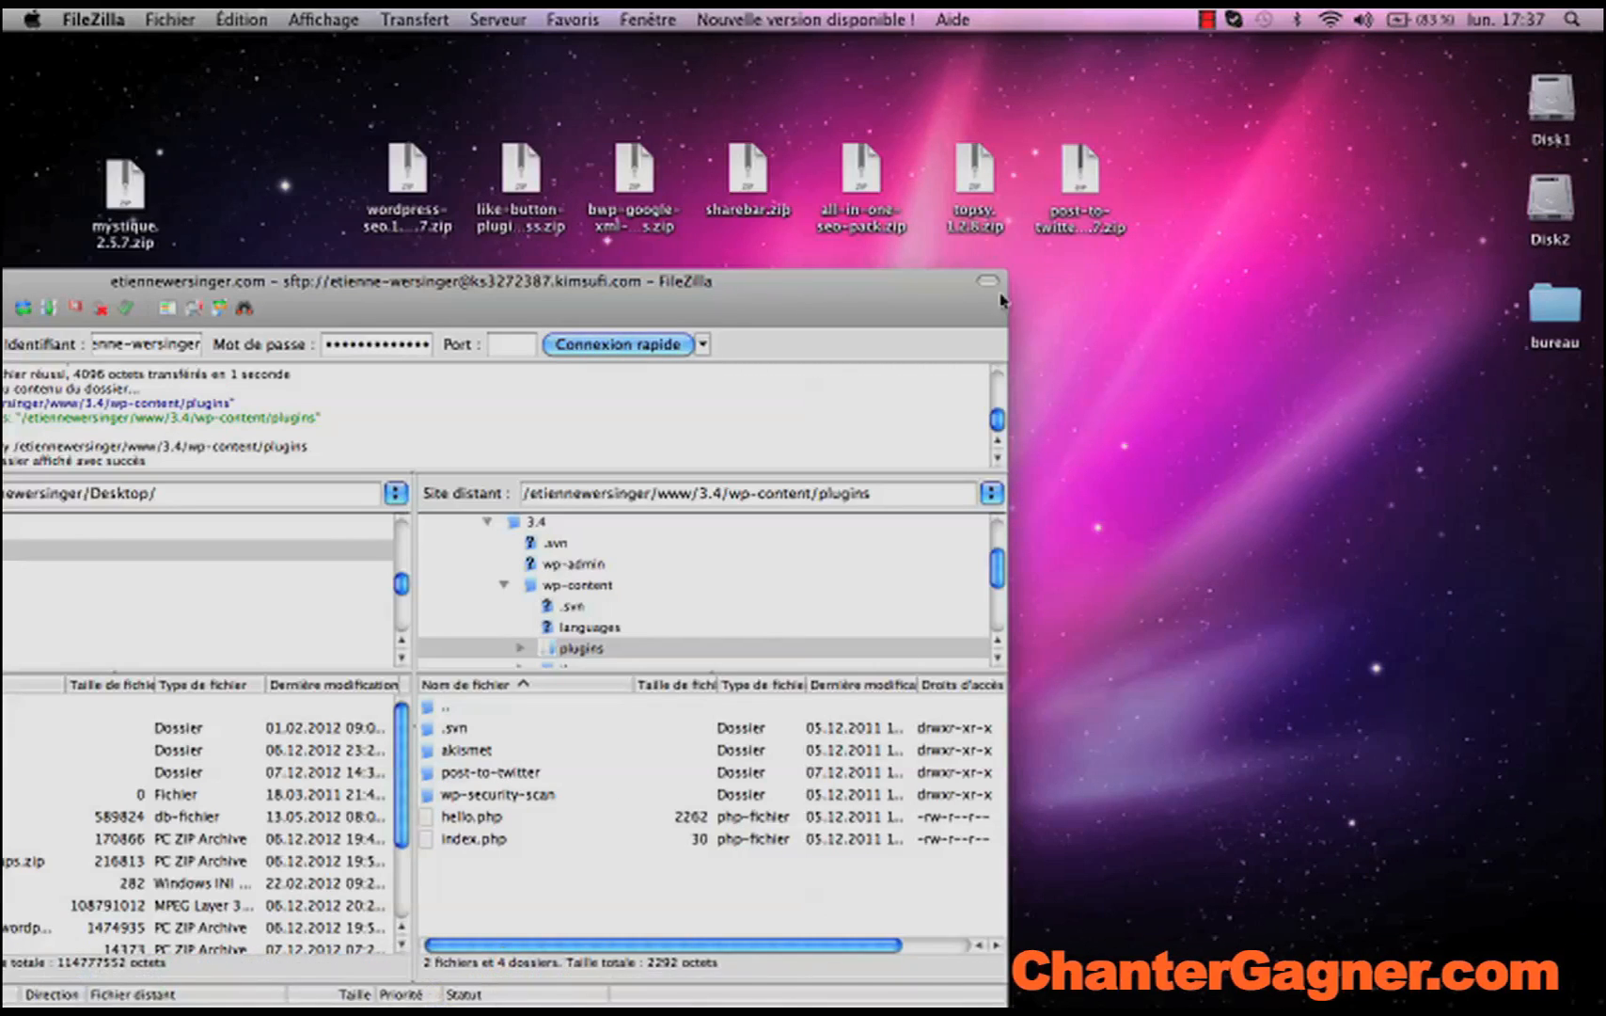
- Extract the topsy archive, upload the resulting topsy folder into the remote plugins folder and move the local folder to the Trash
left_click(978, 177)
double_click(978, 177)
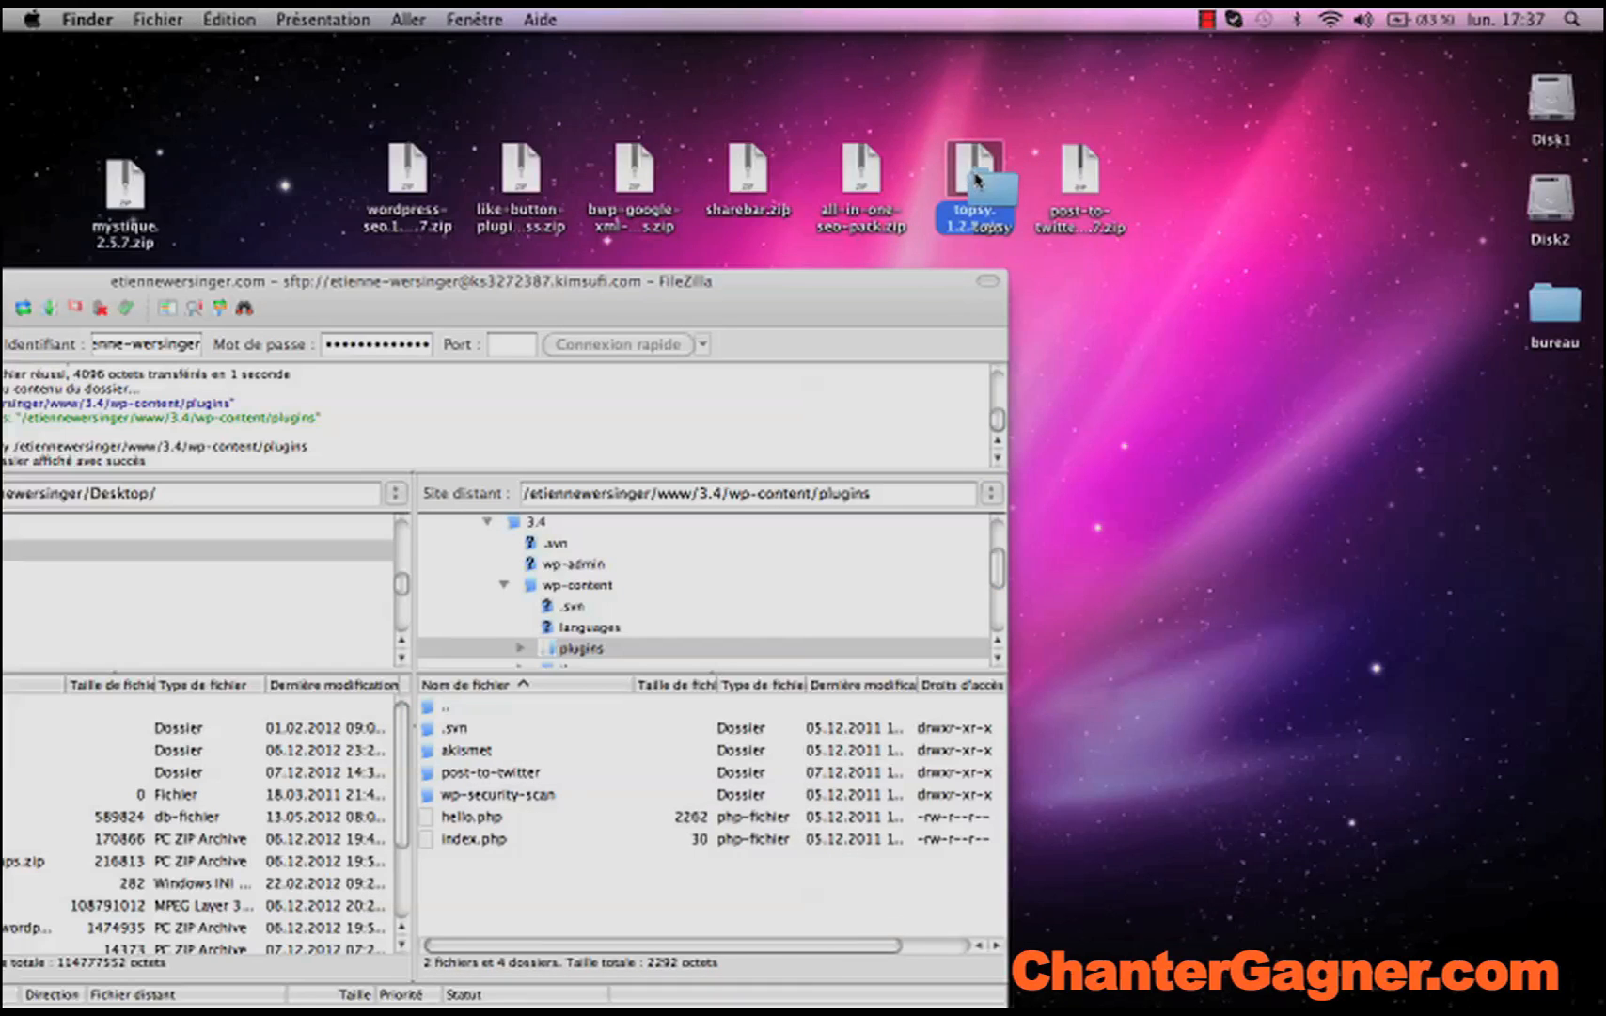
left_click_drag(989, 193, 524, 864)
left_click_drag(465, 884, 465, 884)
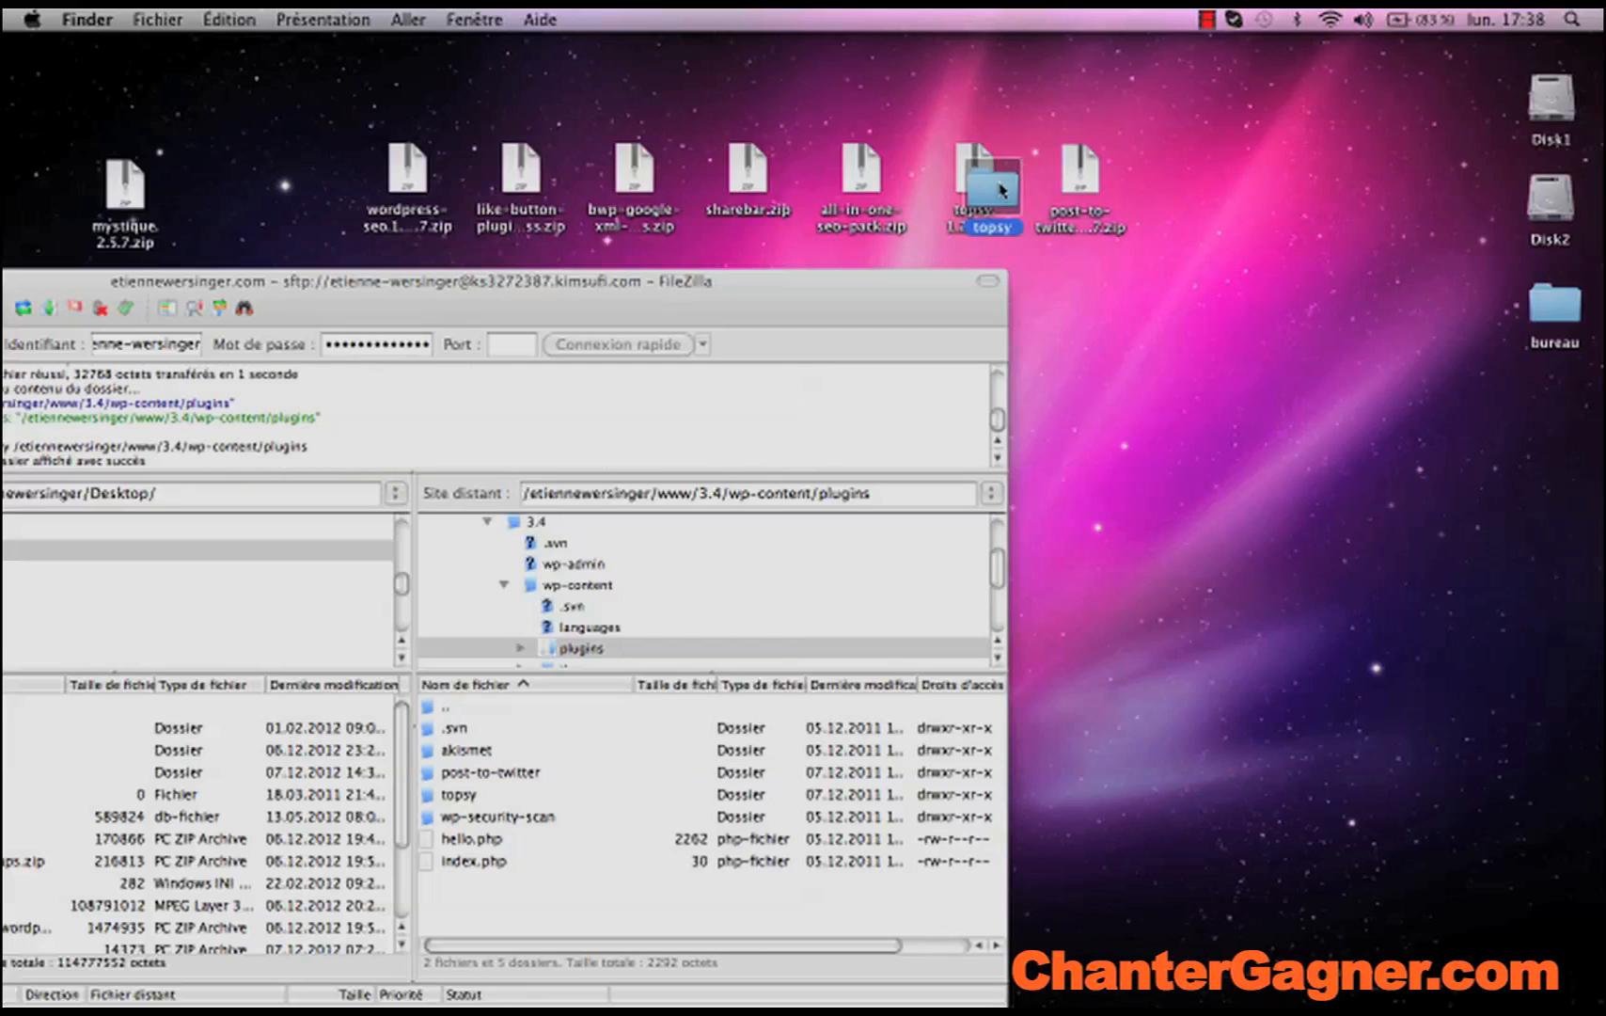
mouse_move(1491, 976)
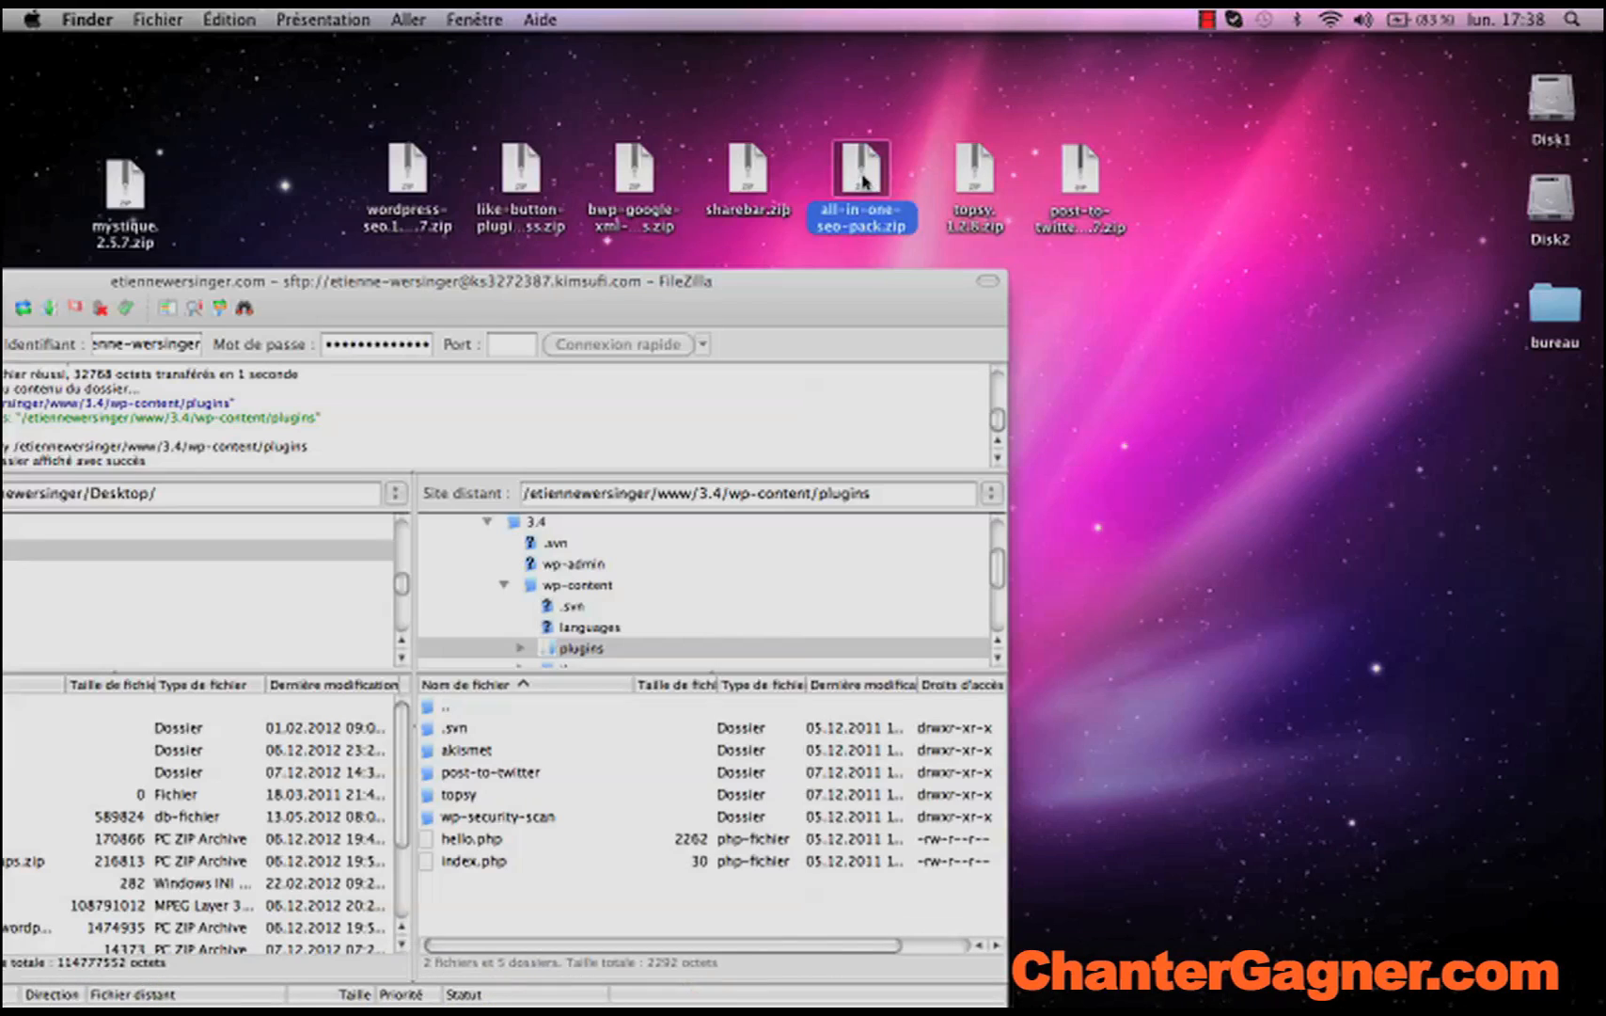
- Extract all-in-one-seo-pack.zip, upload its folder into the remote plugins folder and move the local folder to the Trash
double_click(863, 179)
left_click_drag(890, 195, 451, 905)
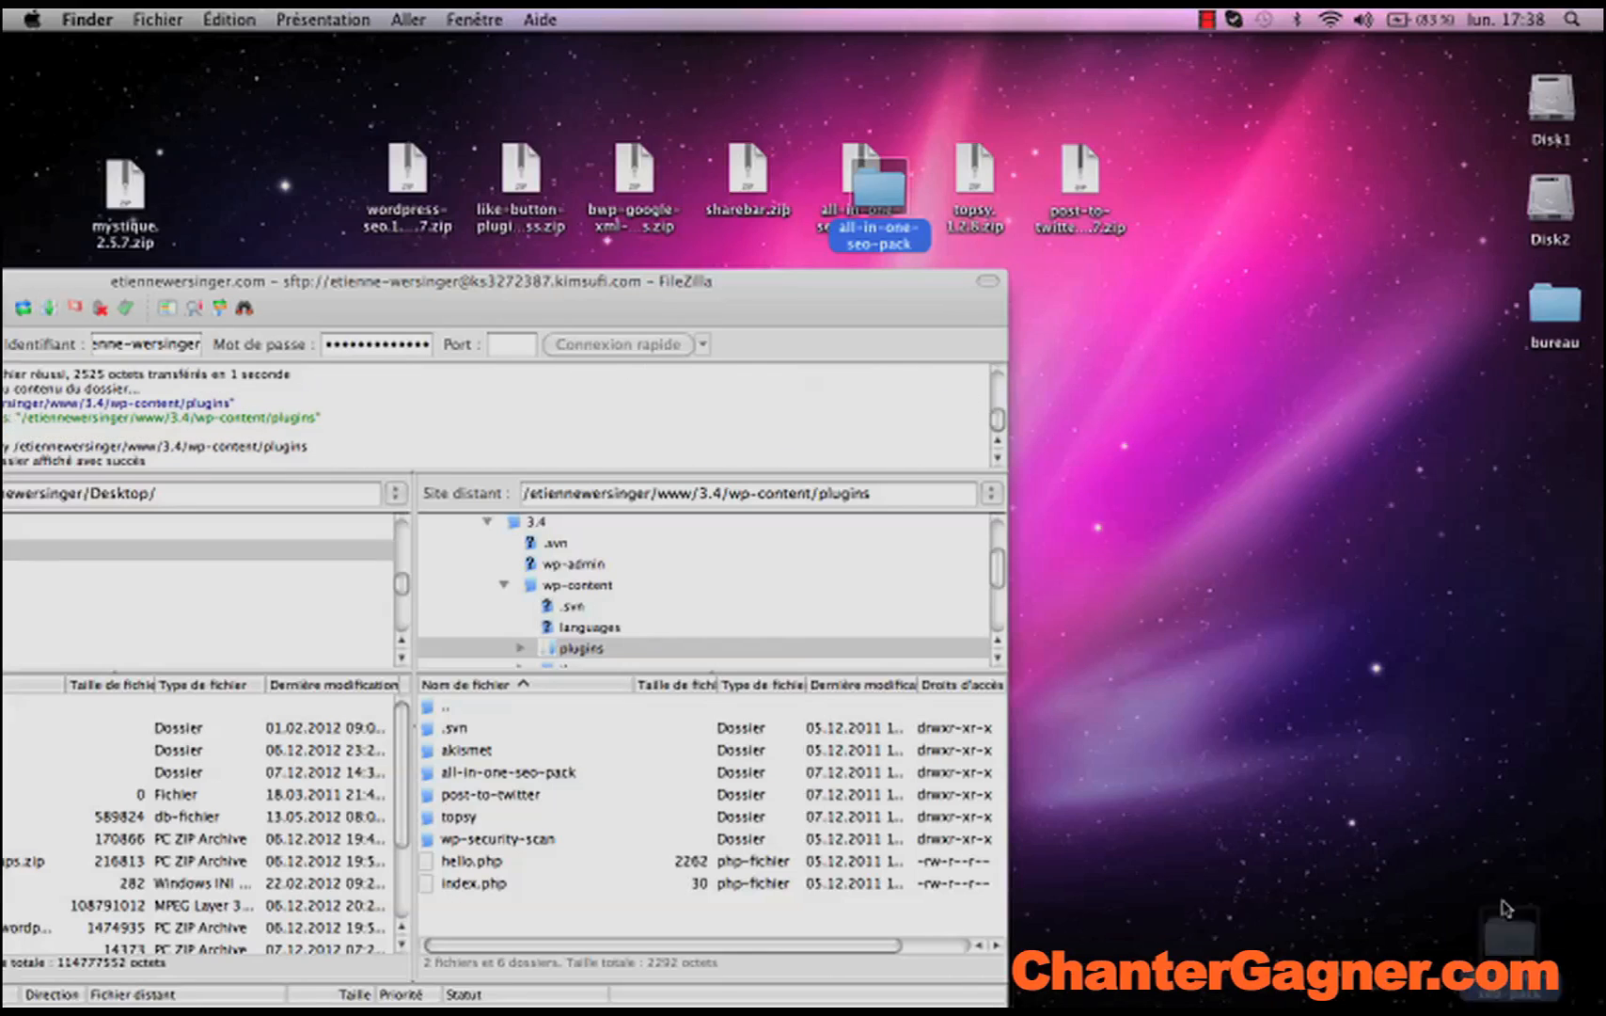
mouse_move(1544, 985)
left_click_drag(880, 190, 1545, 984)
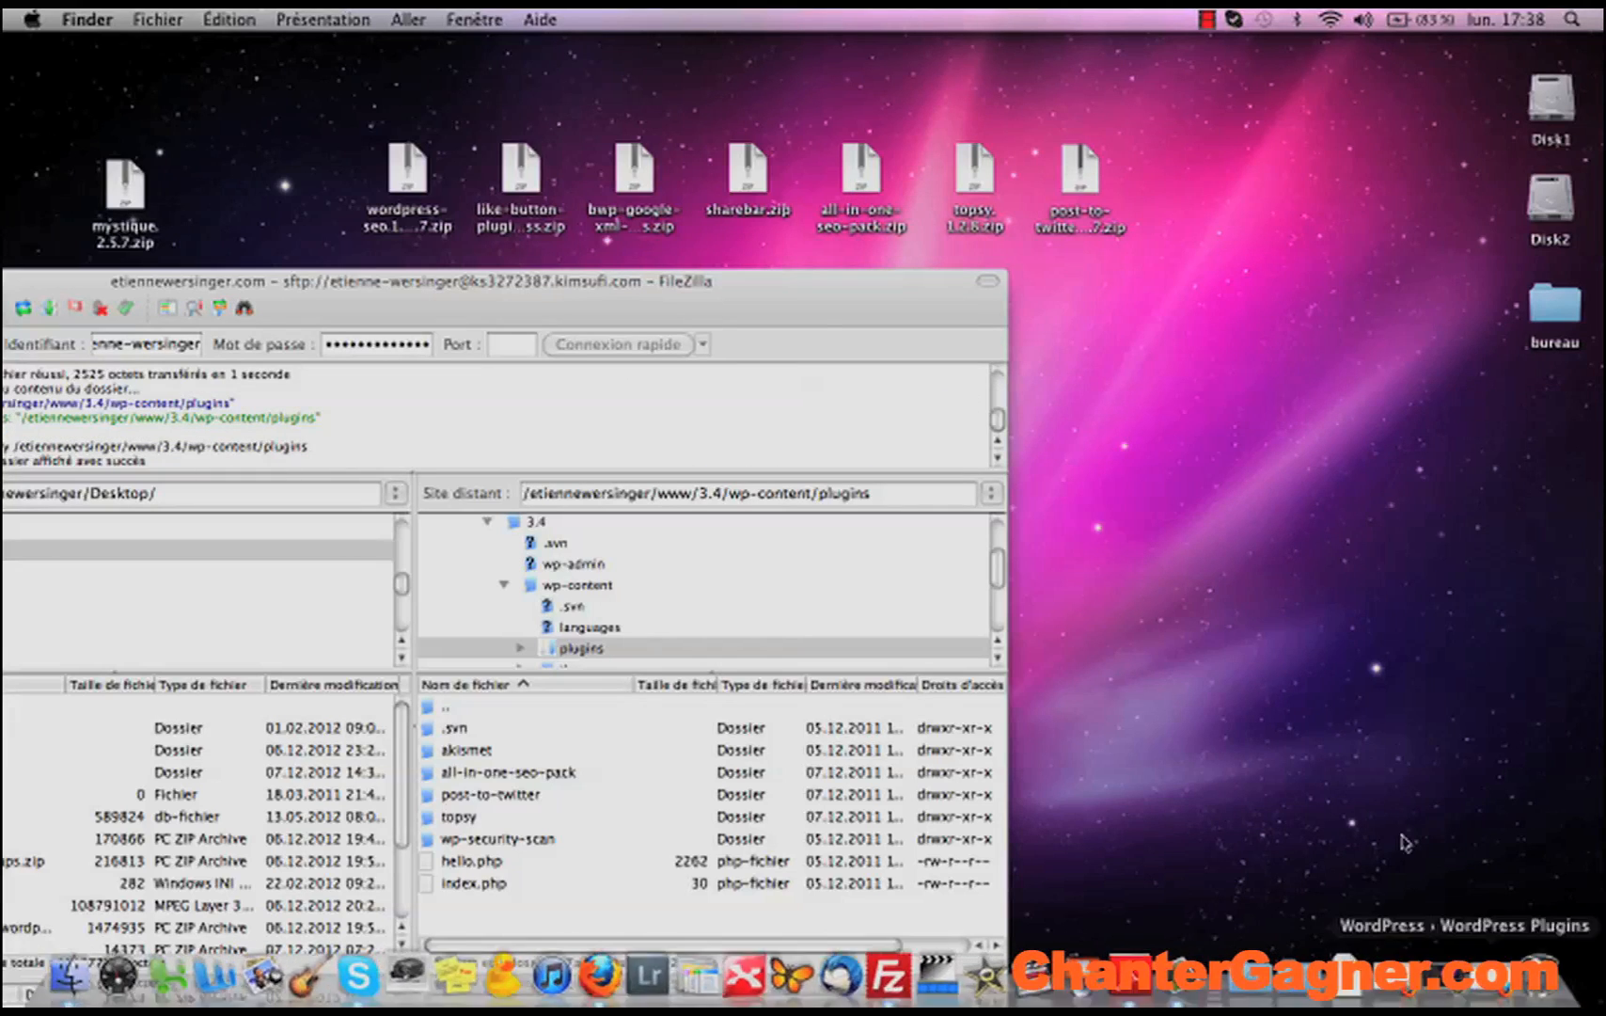
- Extract sharebar.zip on the desktop and upload the resulting sharebar folder into the remote plugins folder
double_click(746, 170)
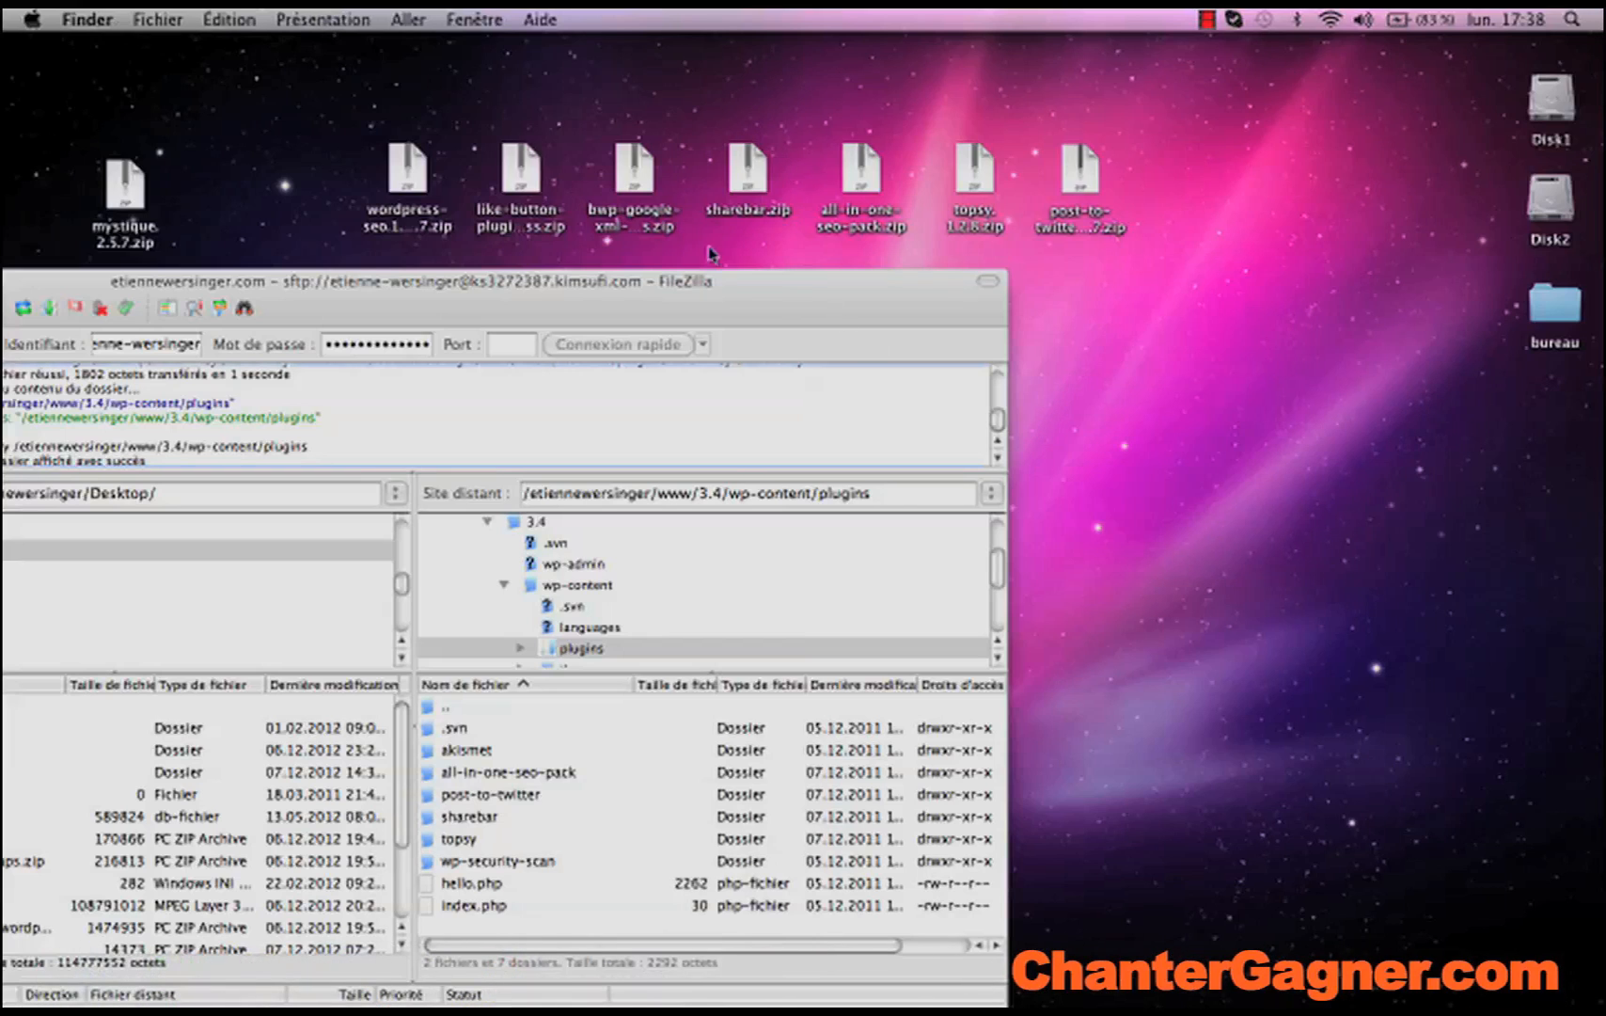
- Extract the bwp-google-xml-sitemaps archive on the desktop and upload the resulting folder into the remote plugins folder
double_click(628, 172)
left_click(1271, 404)
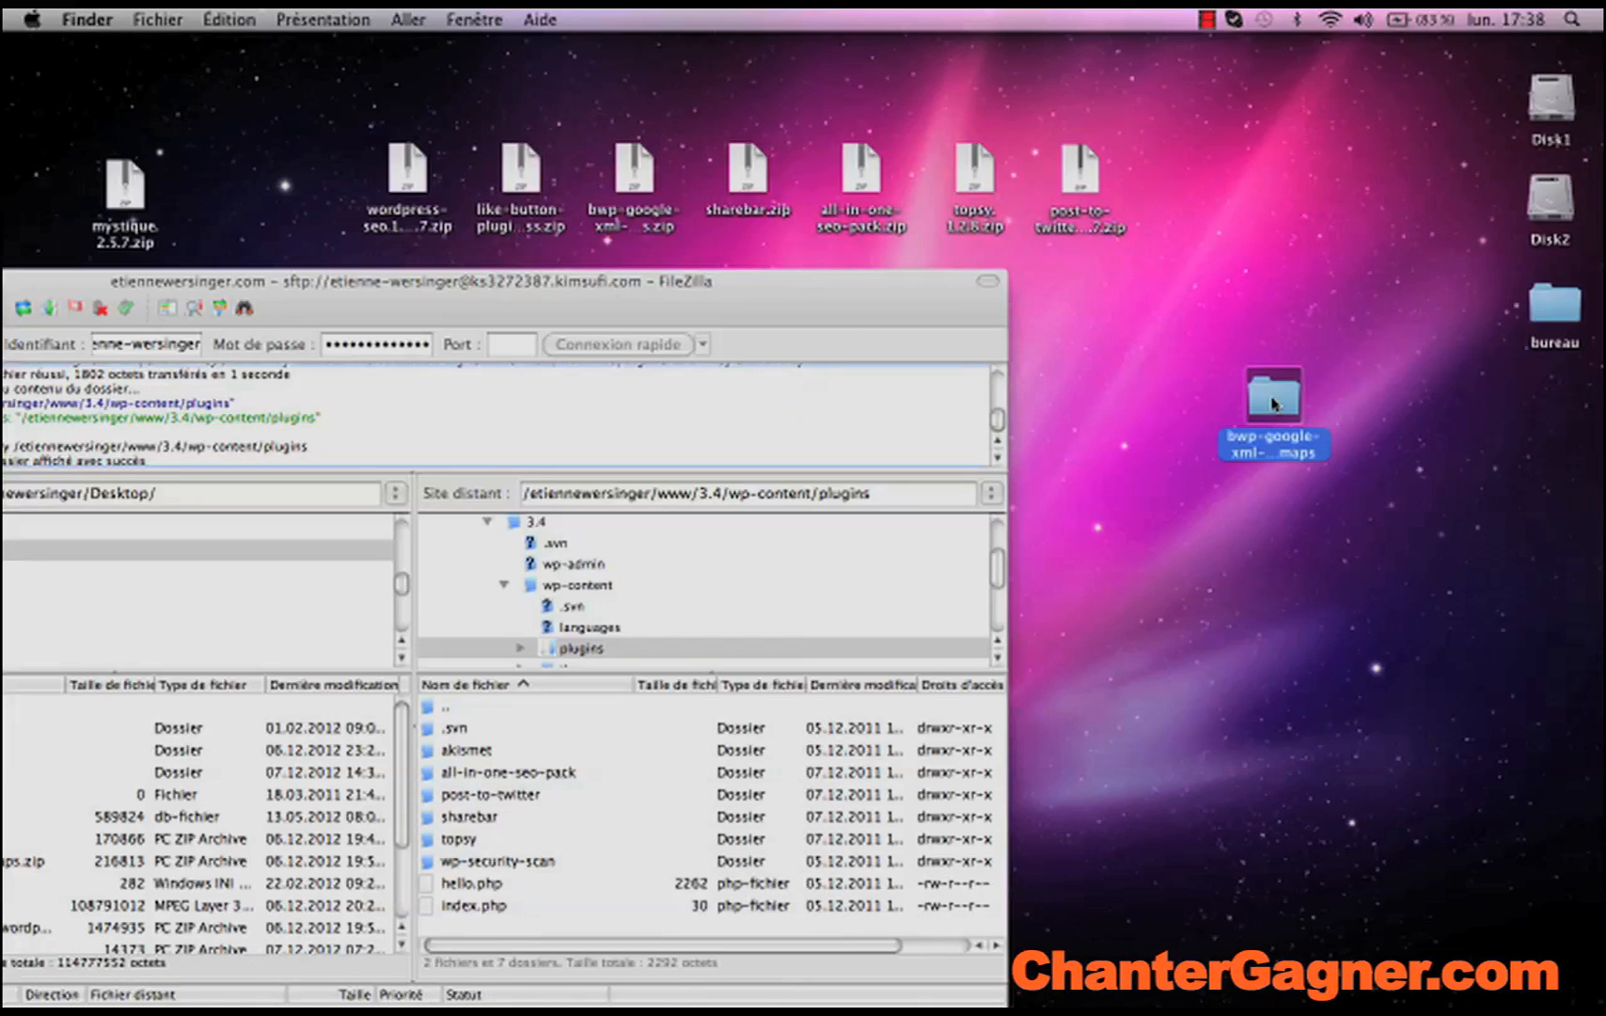
left_click_drag(1201, 450, 569, 910)
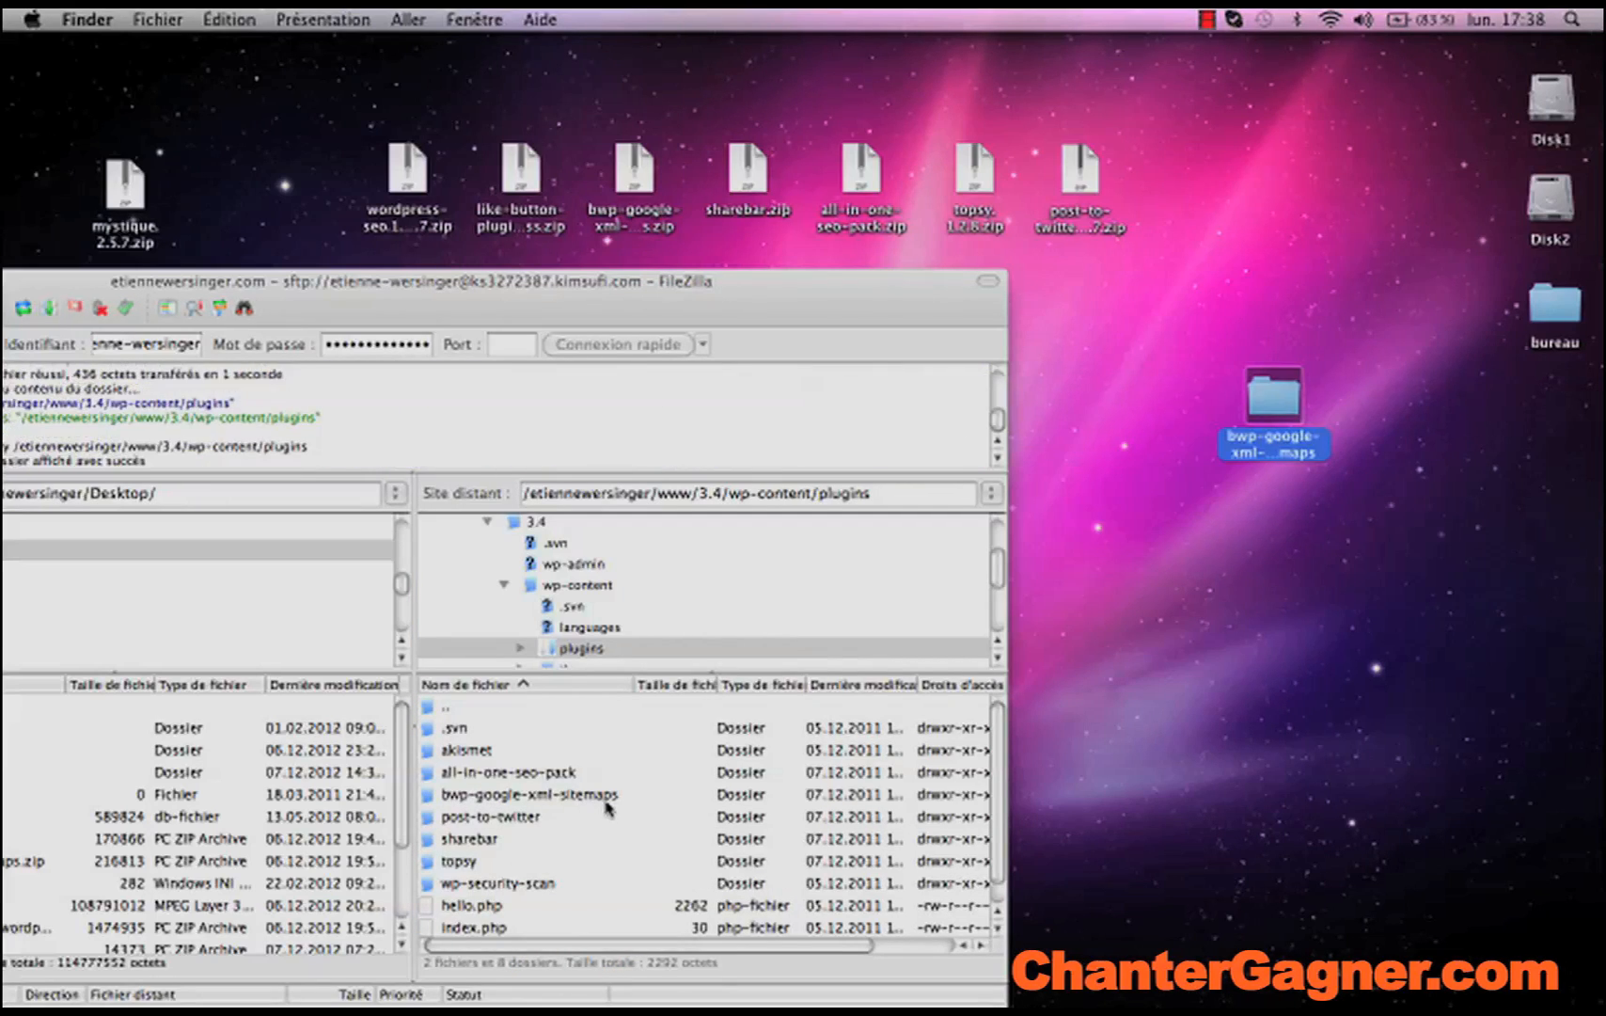
- Extract the like-button-plugin-for-wordpress archive, upload its folder into the remote plugins folder and move the local folder to the Trash
double_click(545, 231)
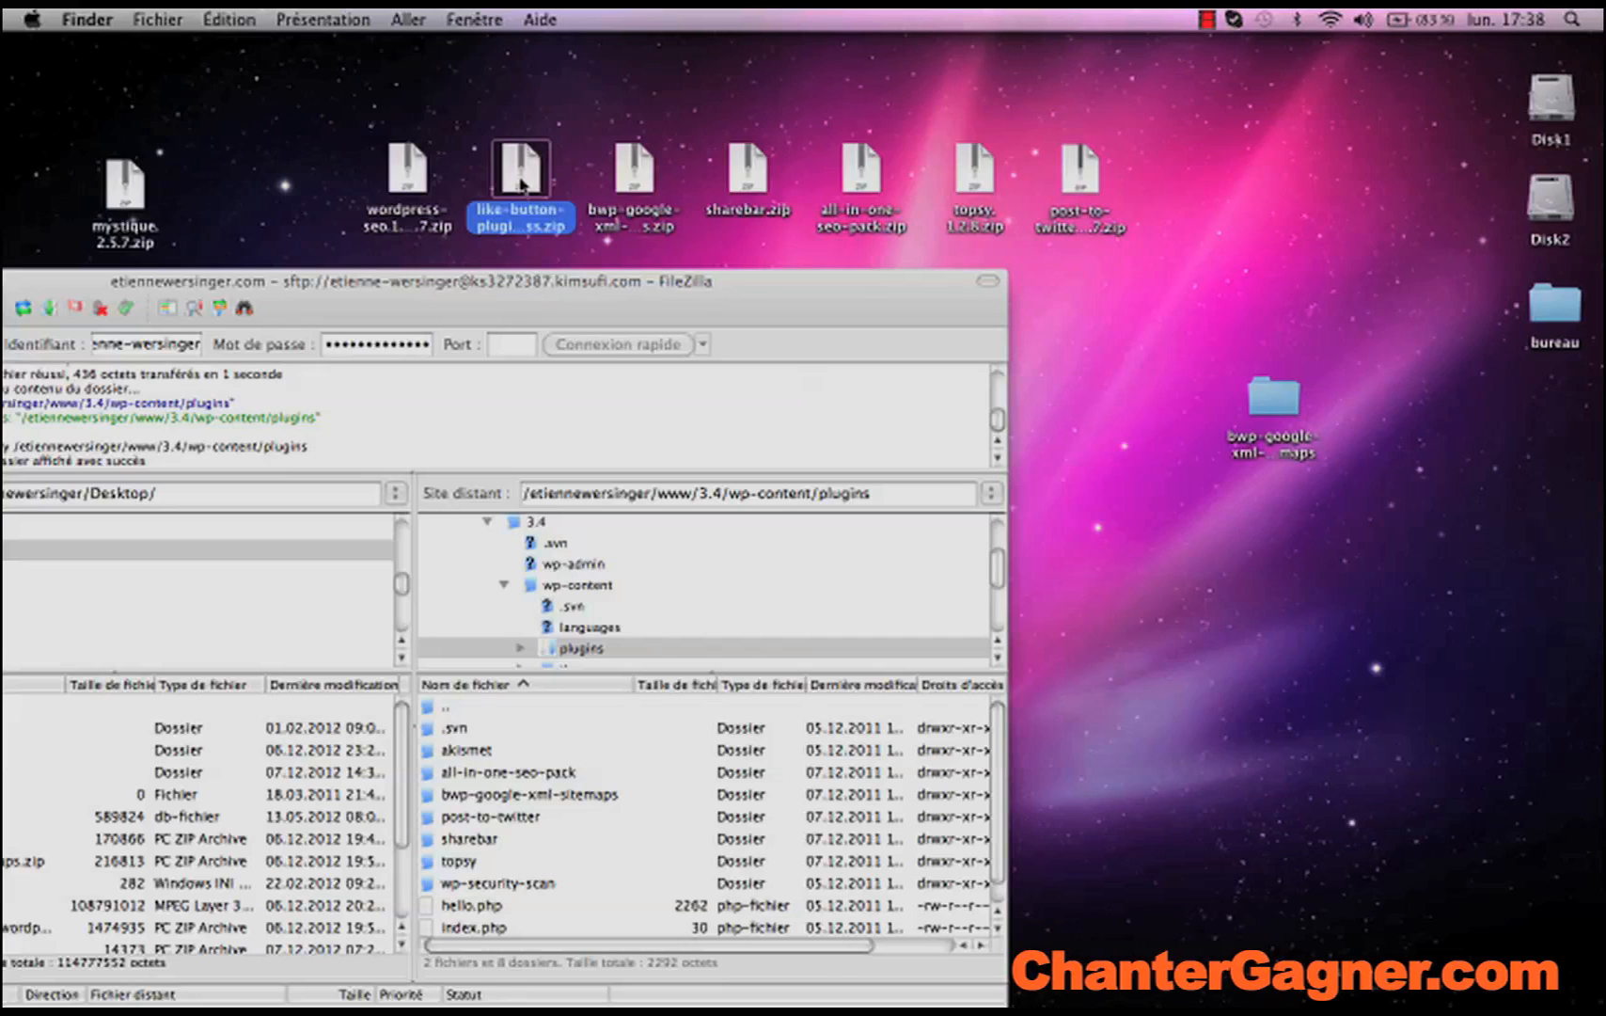
left_click_drag(531, 193, 585, 924)
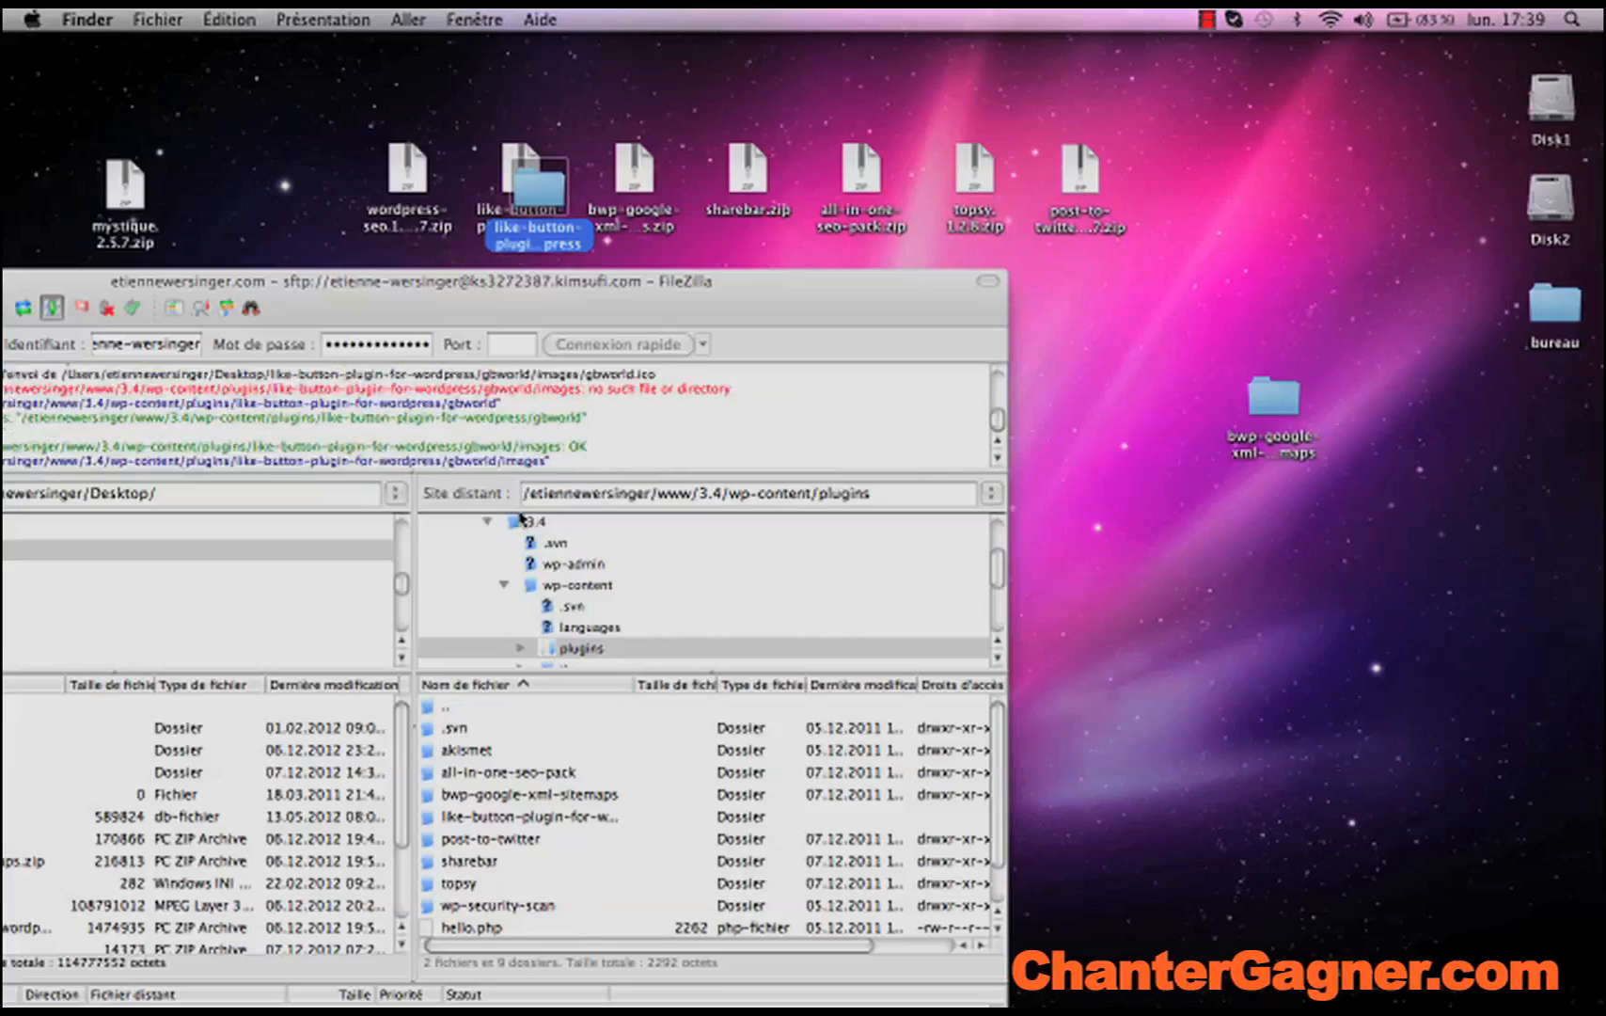
left_click_drag(389, 295, 747, 301)
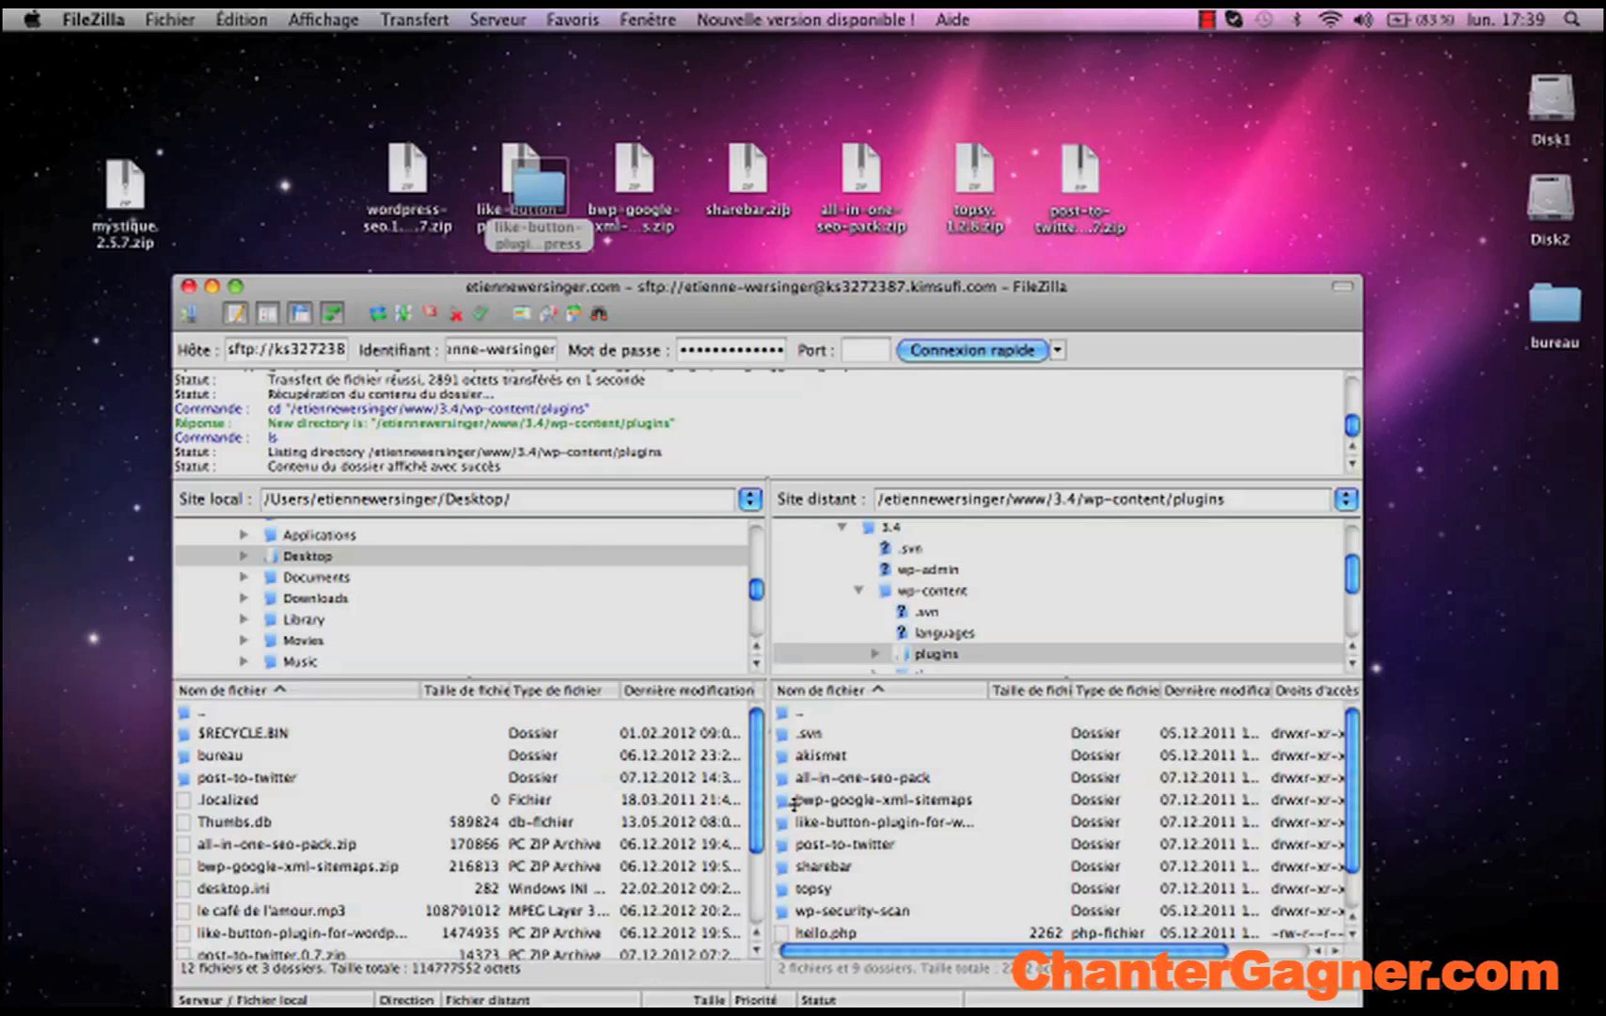
left_click_drag(539, 192, 1555, 953)
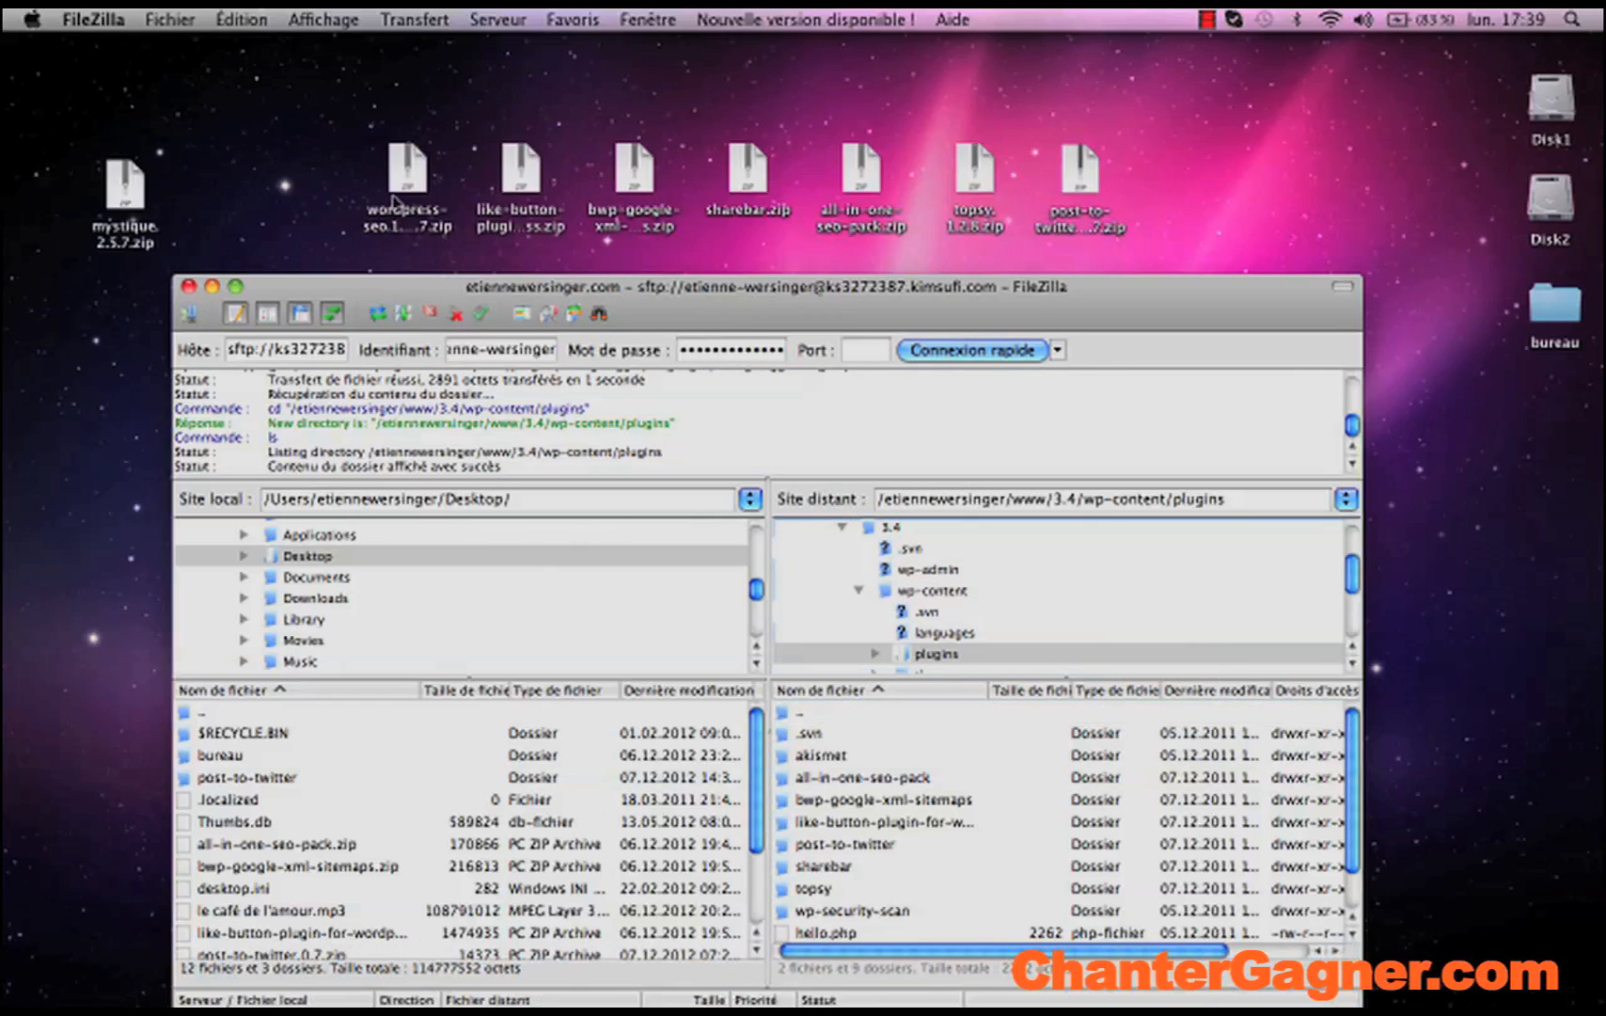
- Extract wordpress-seo.1.2.8.7.zip on the desktop and upload the resulting wordpress-seo folder into the remote plugins folder
double_click(408, 181)
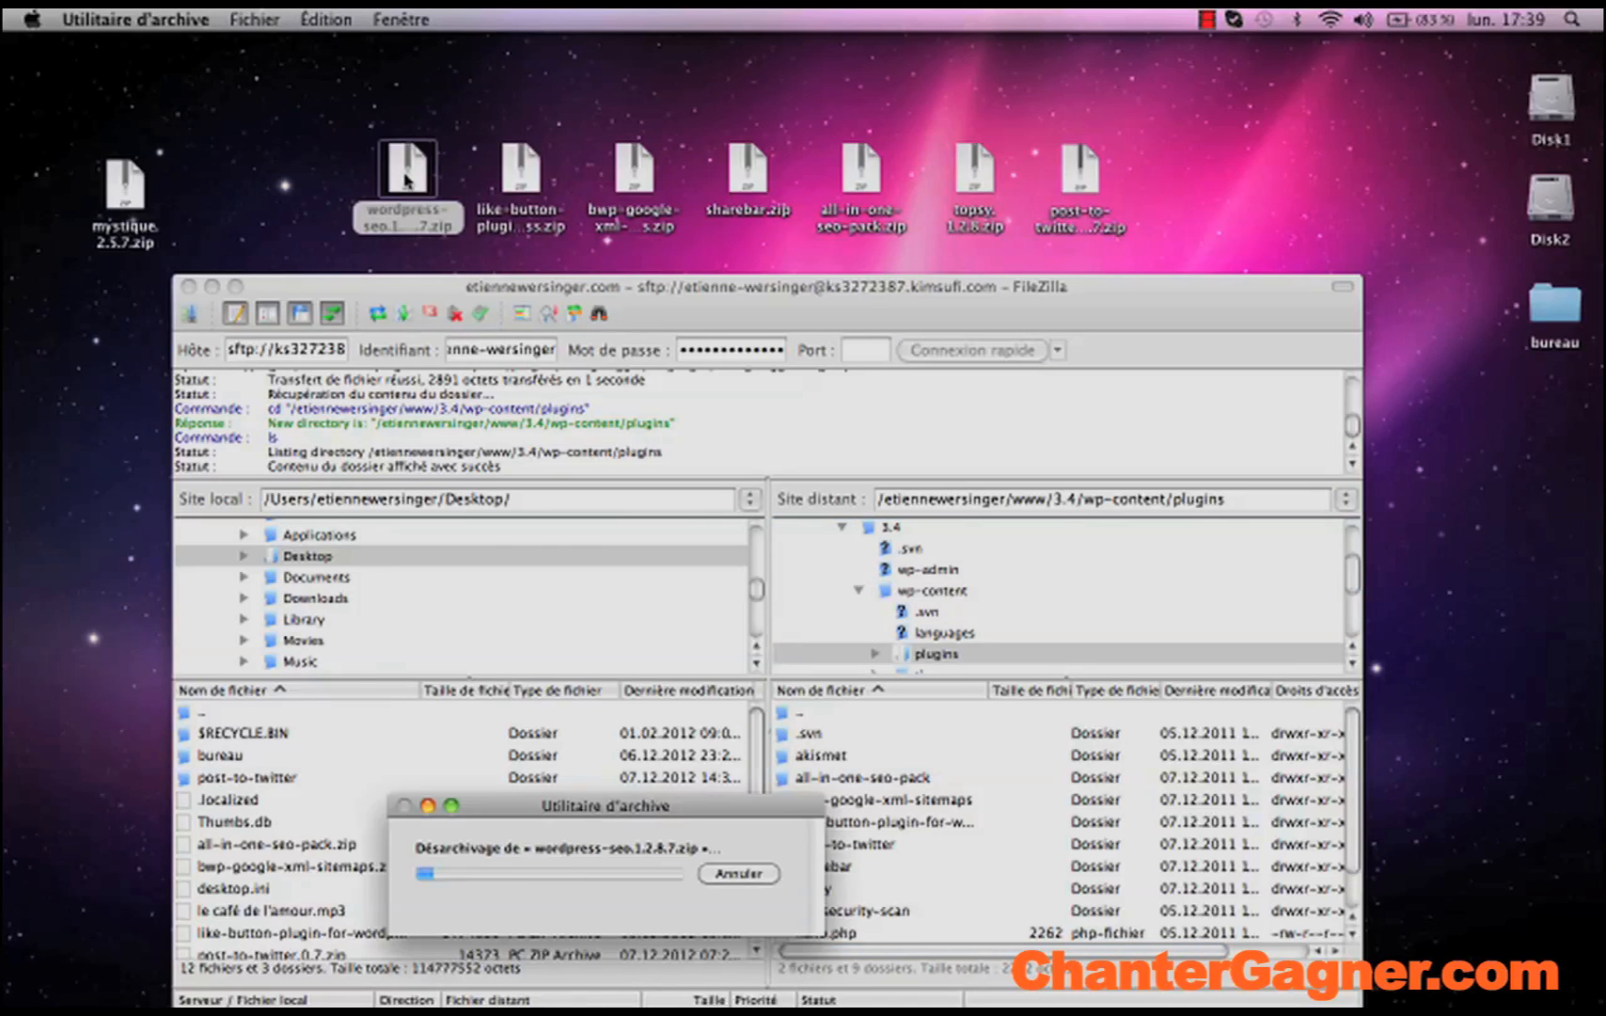
left_click_drag(430, 194, 925, 912)
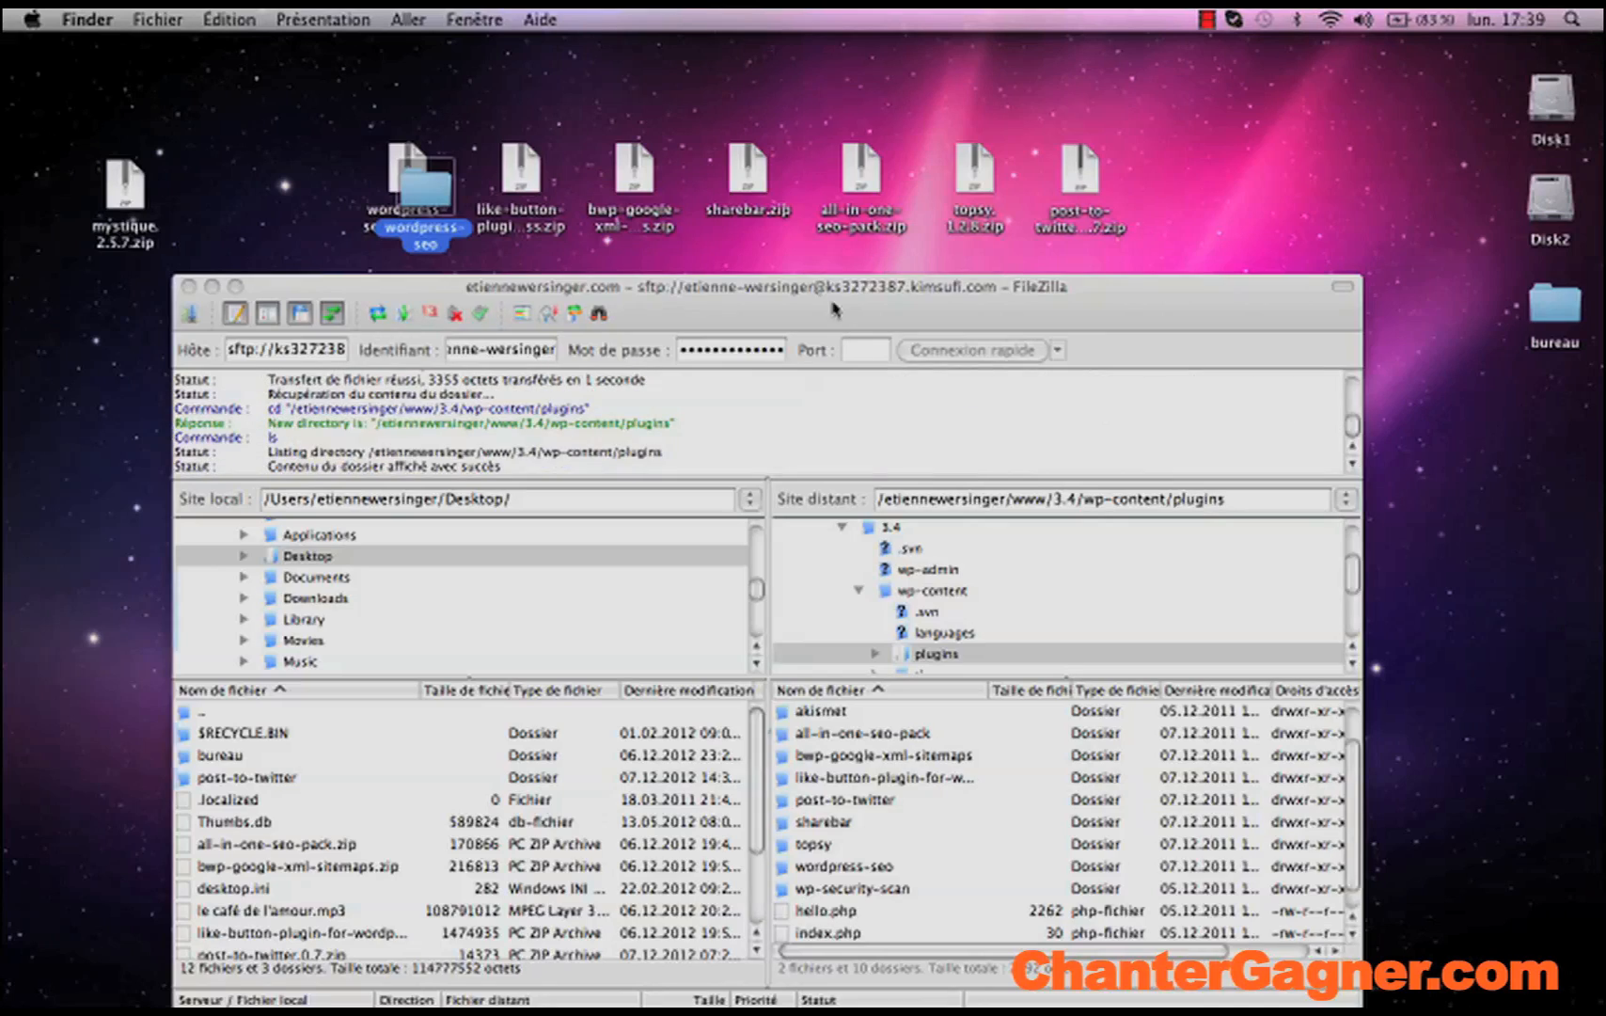
- Move the local bwp-google-xml-sitemaps folder from the desktop to the Trash and minimize the FTP window
left_click_drag(833, 301, 746, 537)
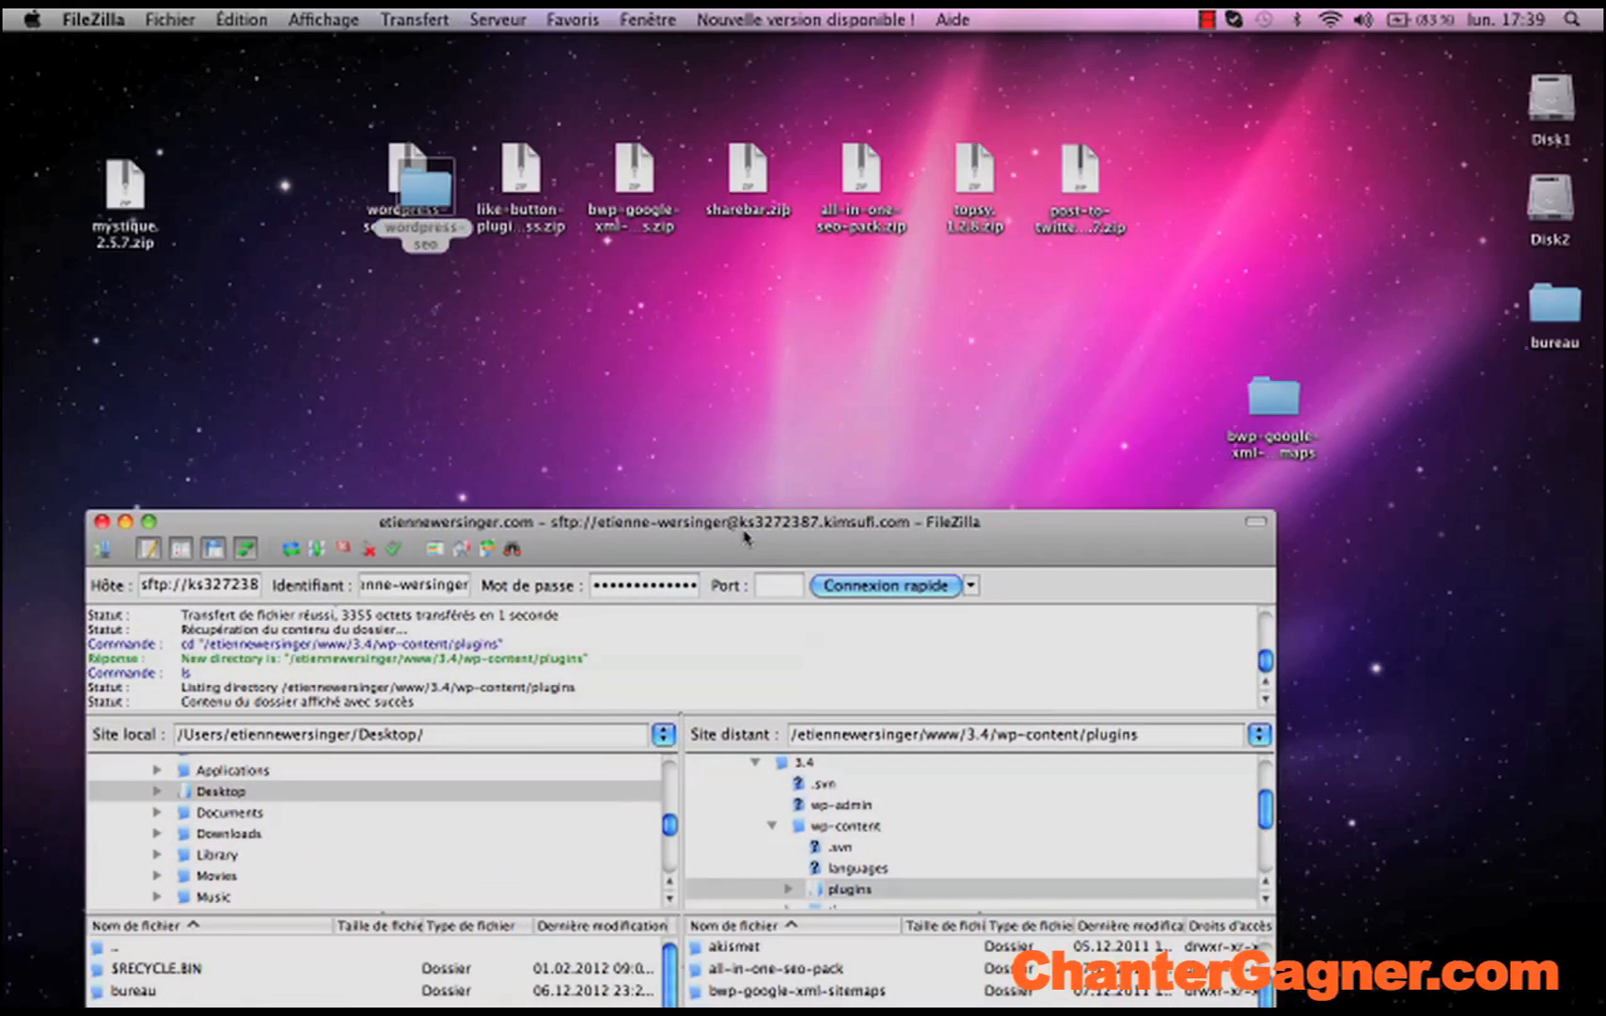
left_click_drag(1271, 399, 1542, 993)
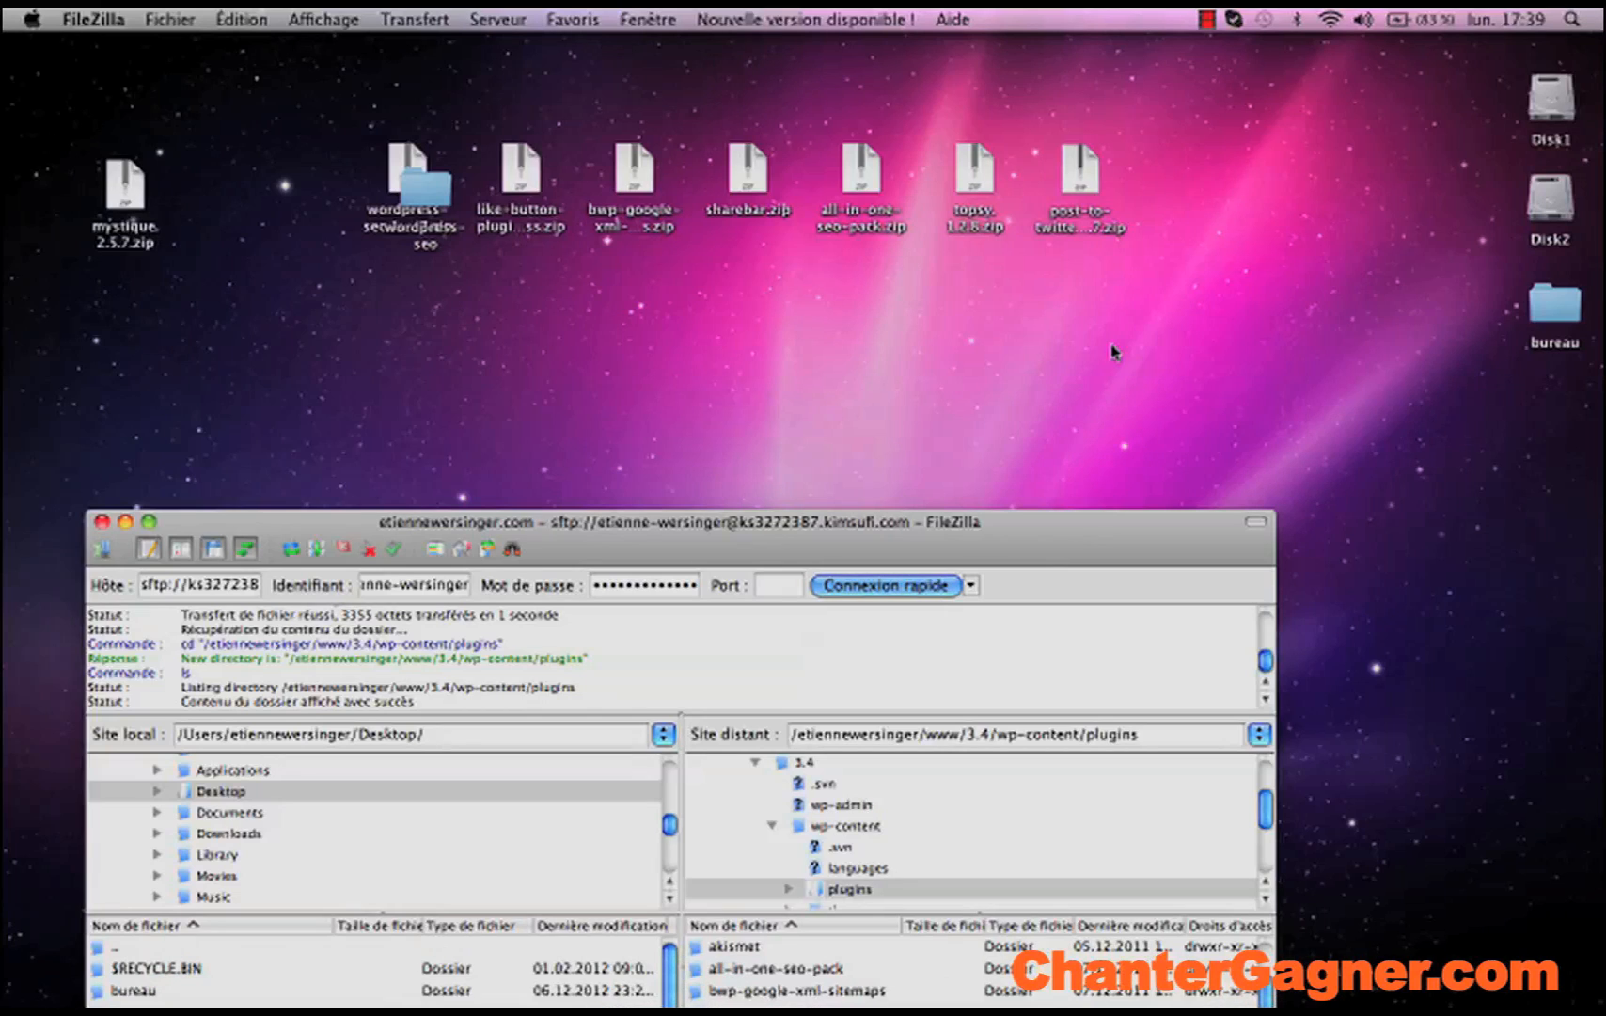
left_click(126, 523)
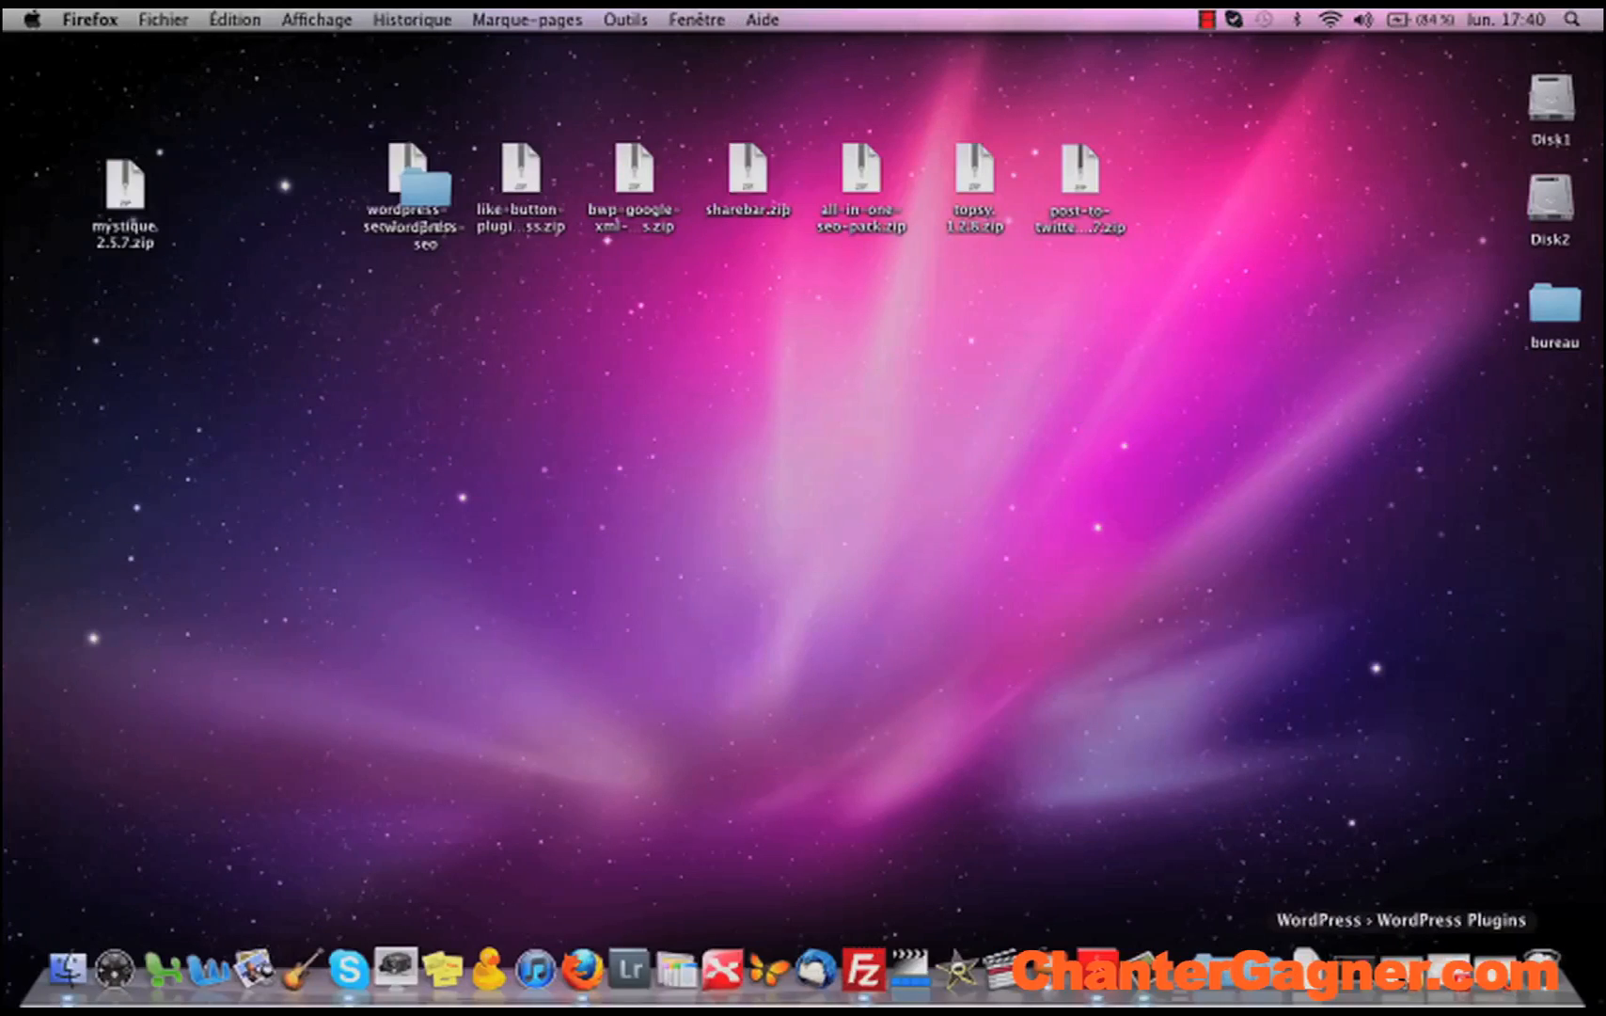
- Switch to Firefox, open the installed extensions page in the WordPress admin and look through the list of uploaded plugins
left_click(1401, 974)
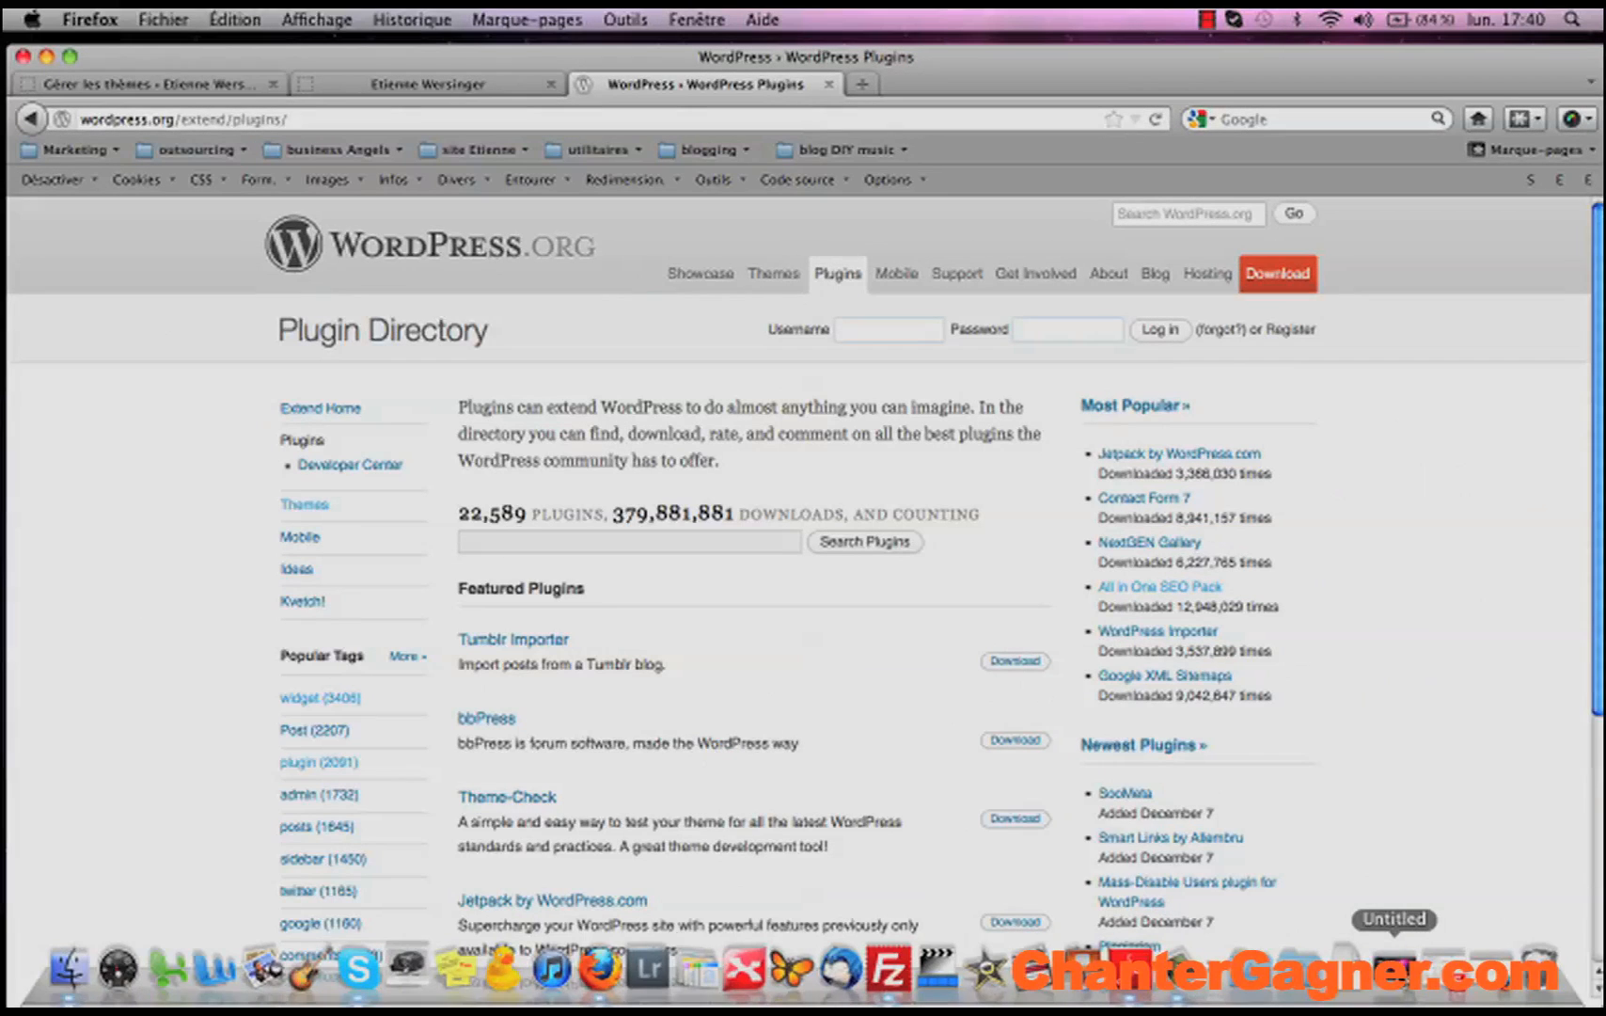
left_click(197, 87)
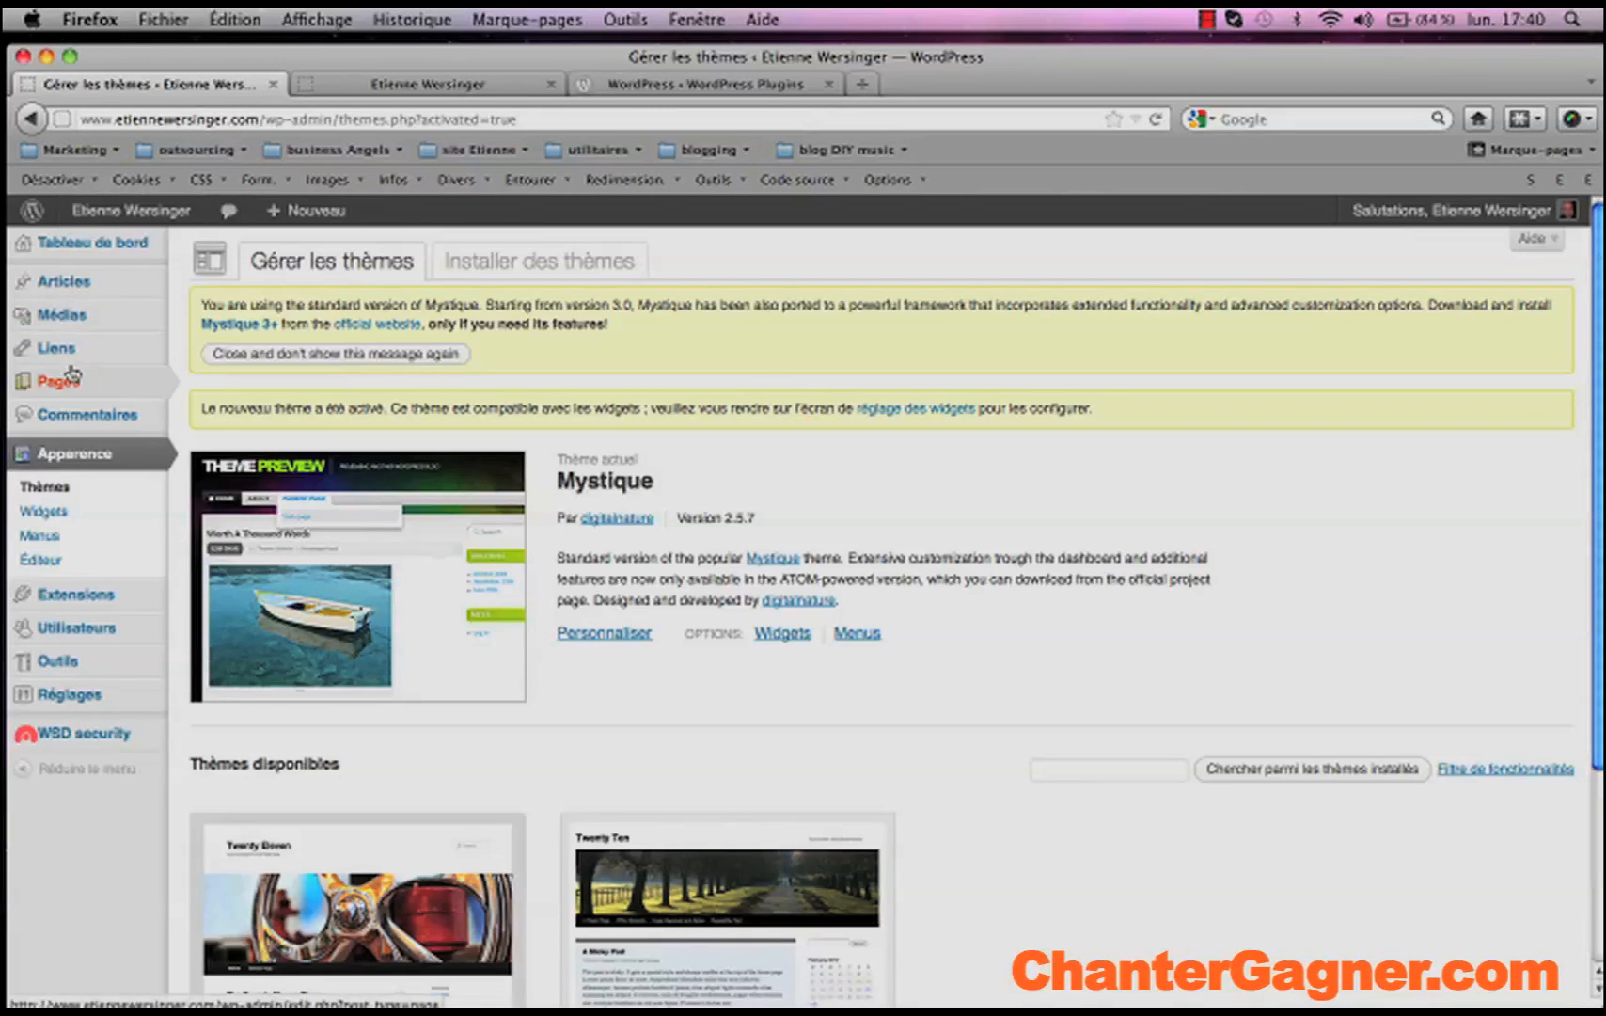
mouse_move(80, 600)
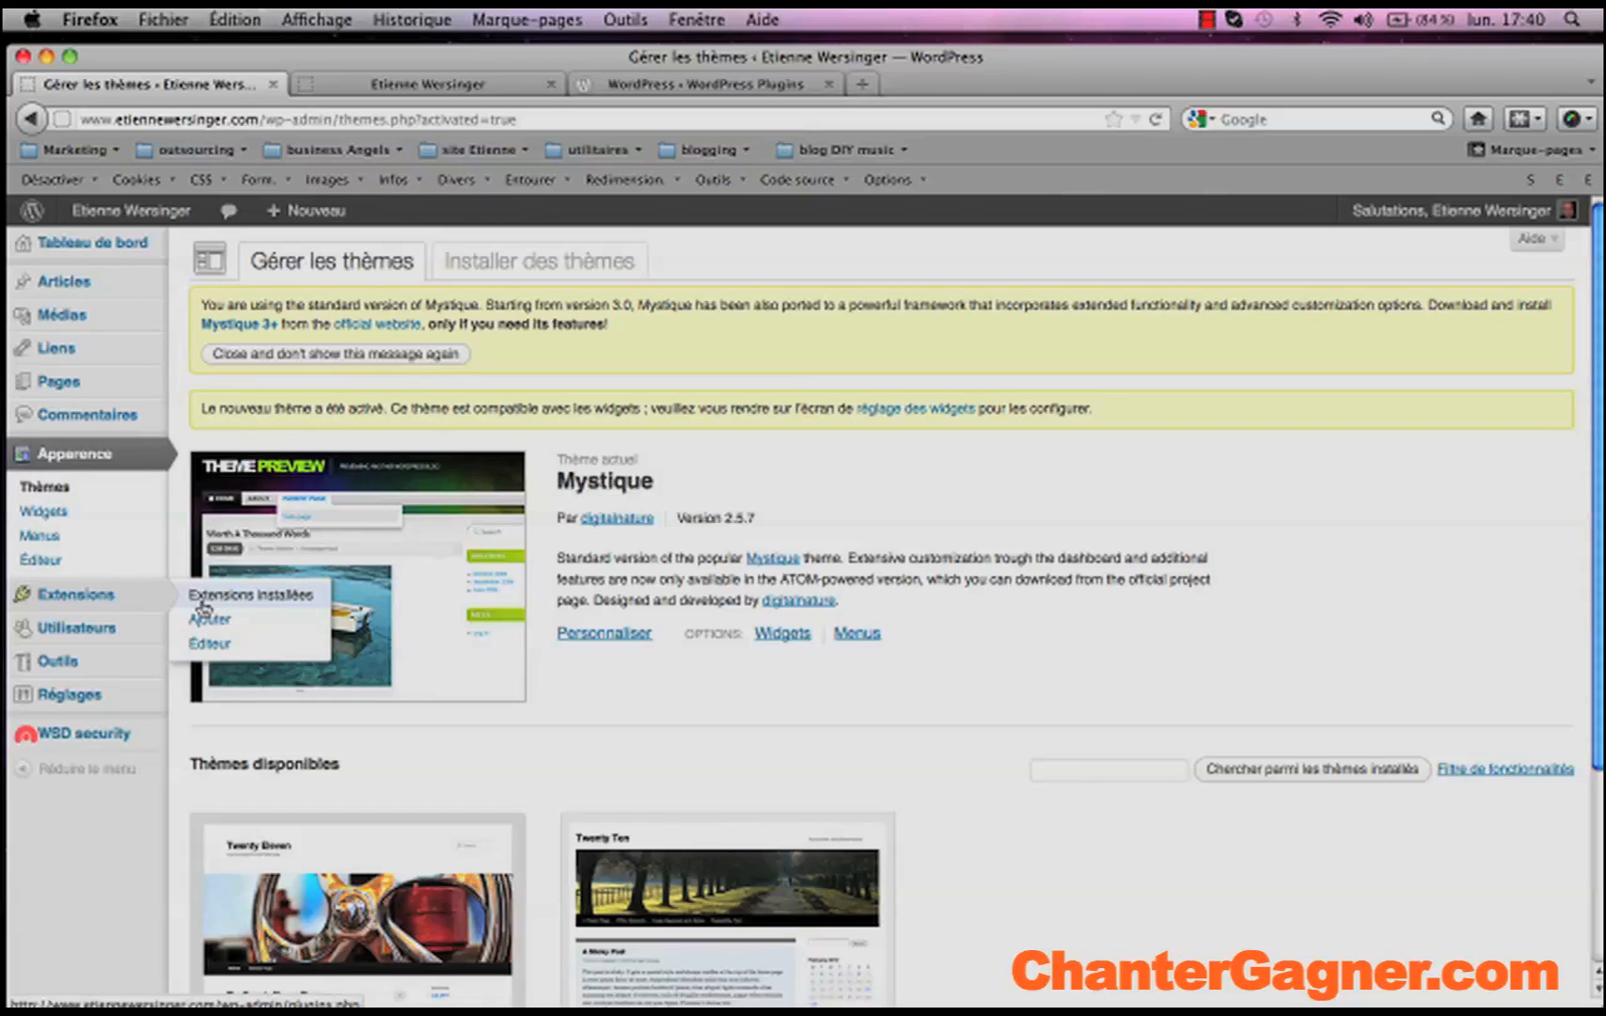
left_click(258, 598)
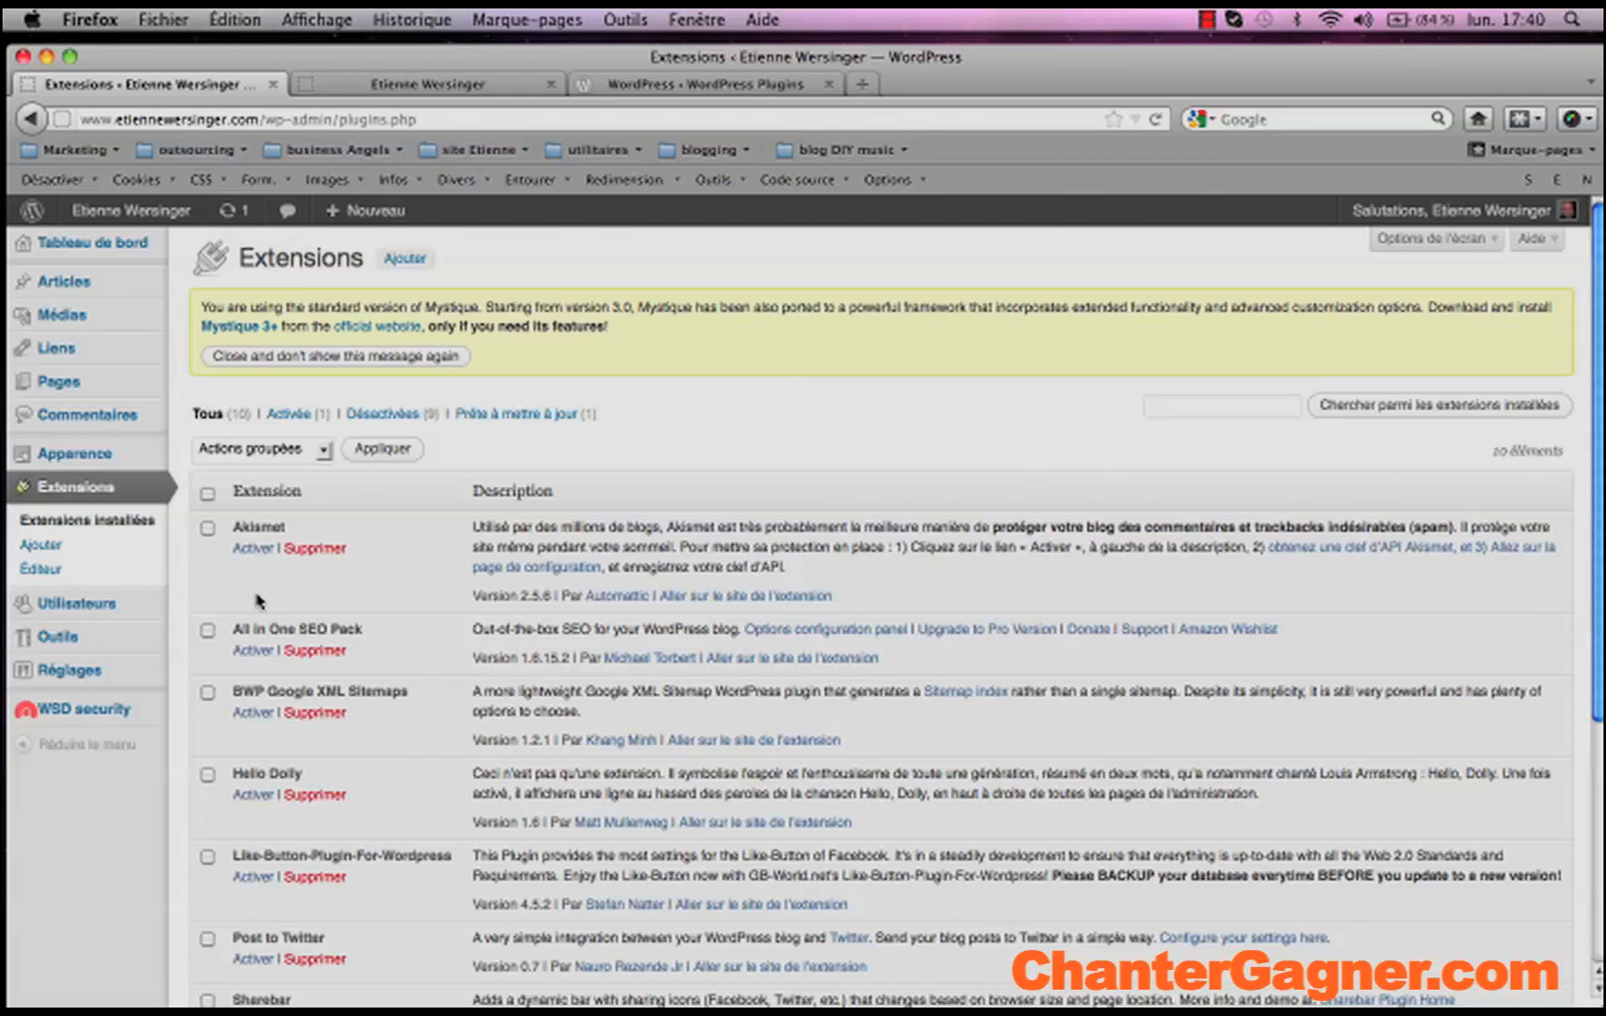
left_click_drag(506, 66, 504, 54)
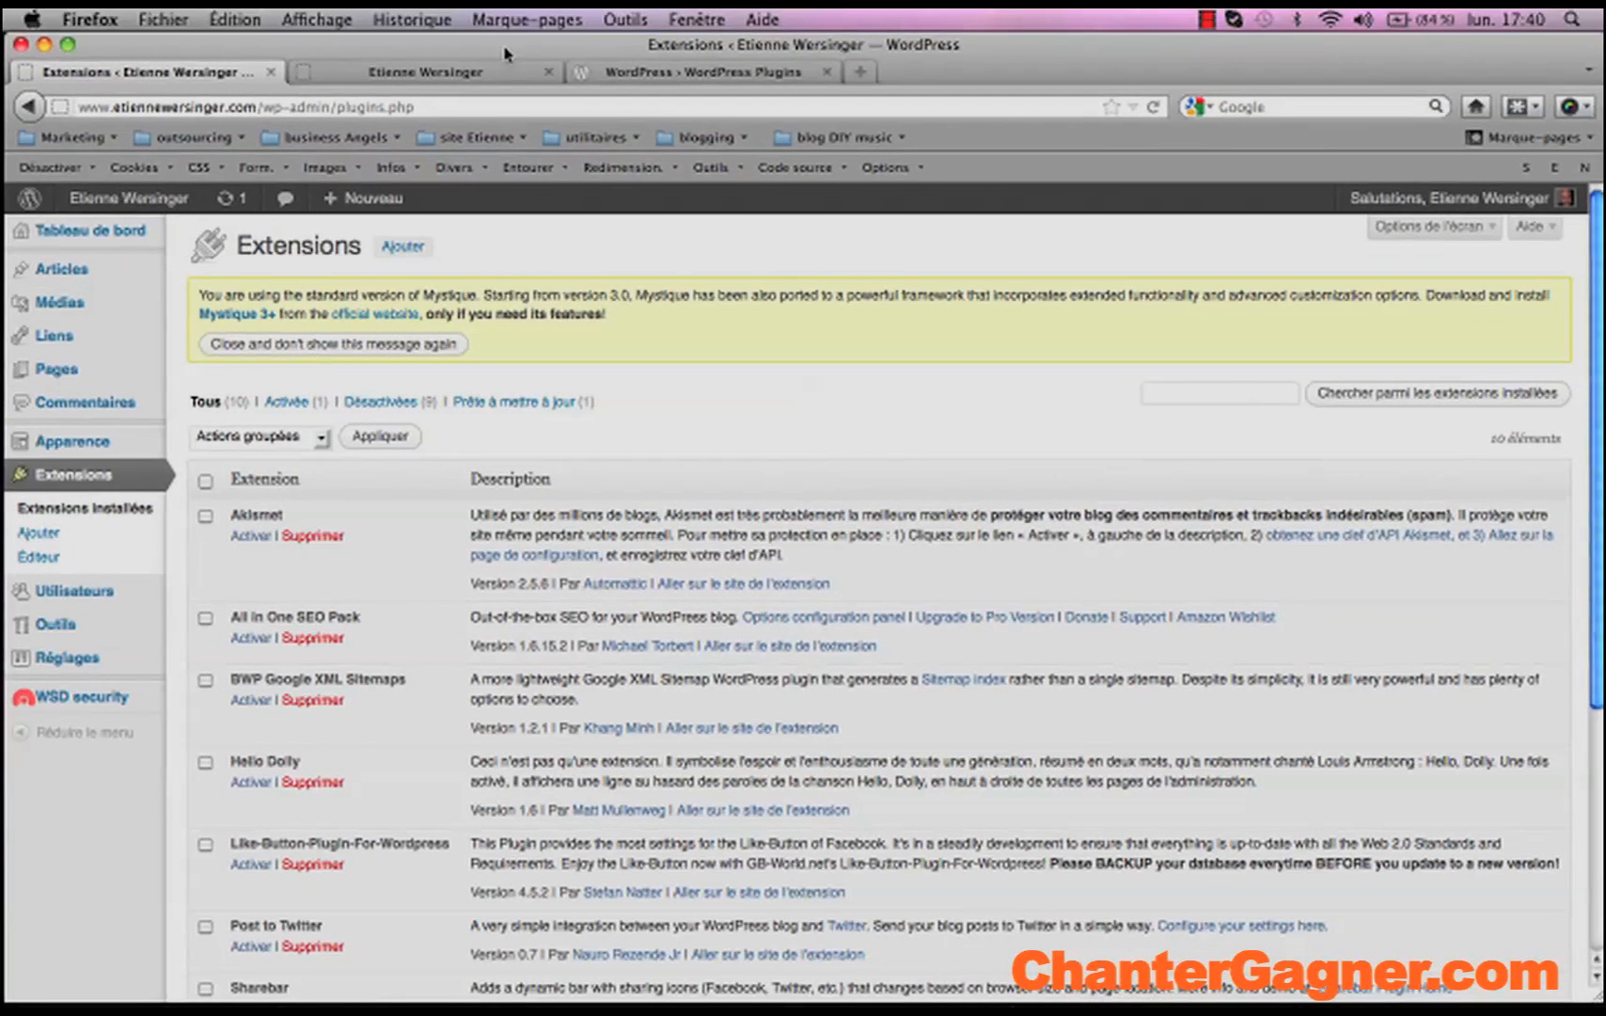
scroll(1596, 326, "down", 5)
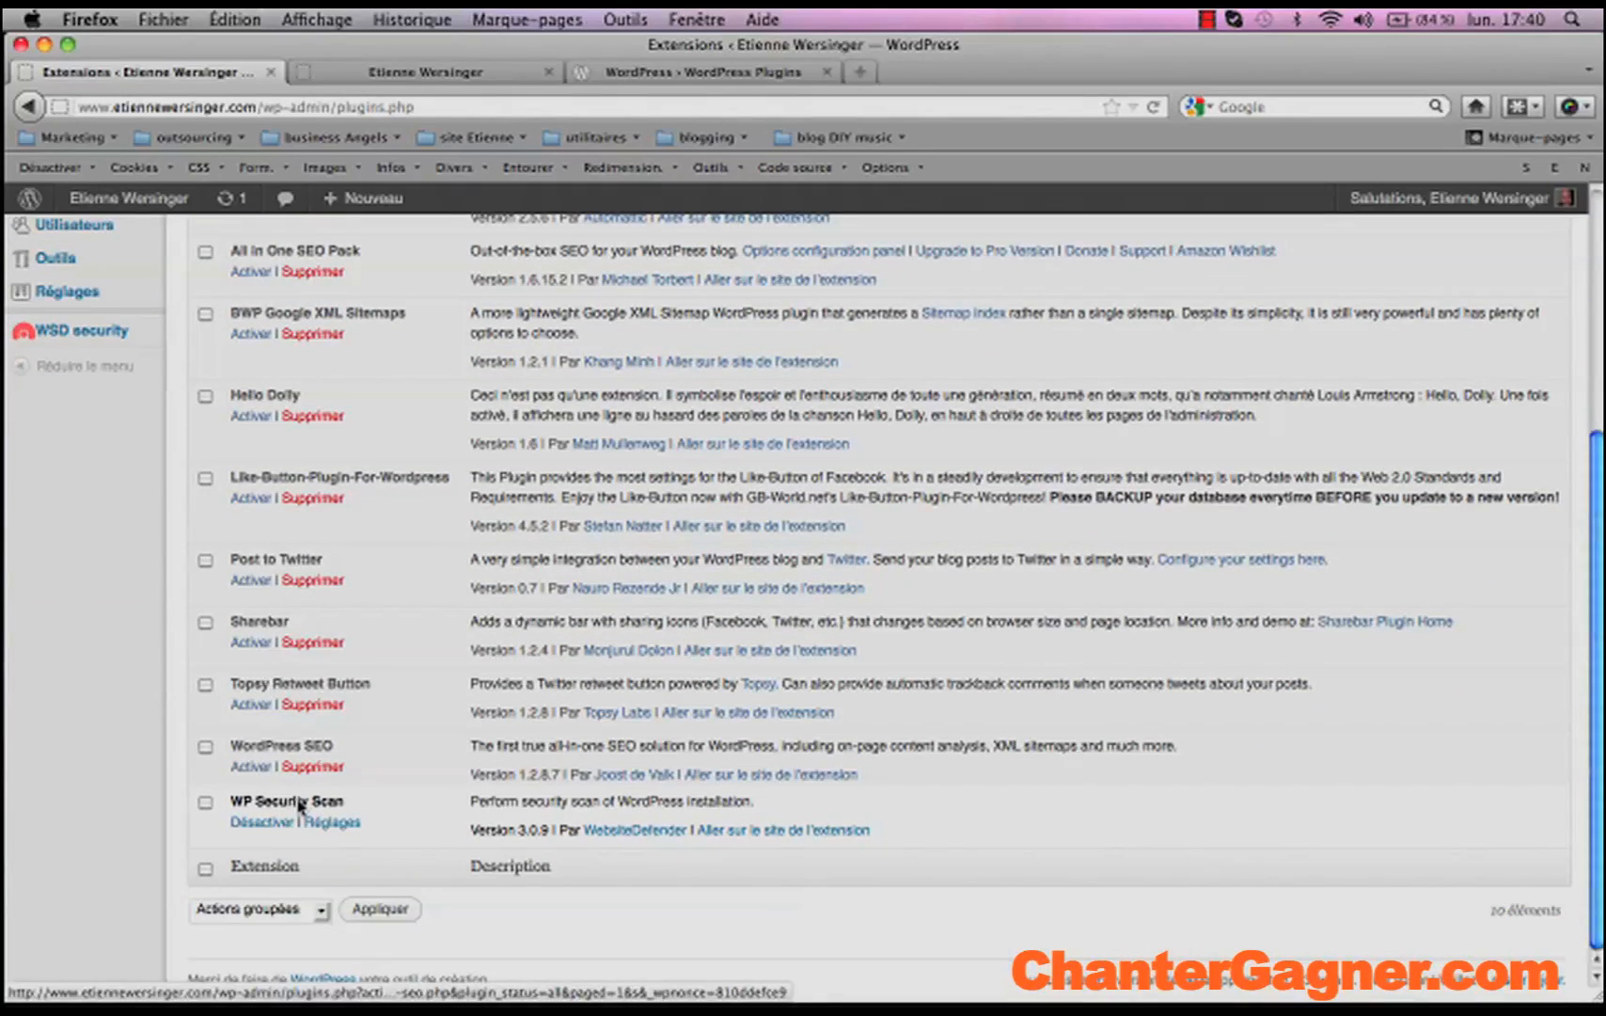
left_click_drag(1597, 514, 1598, 321)
scroll(881, 602, "down", 8)
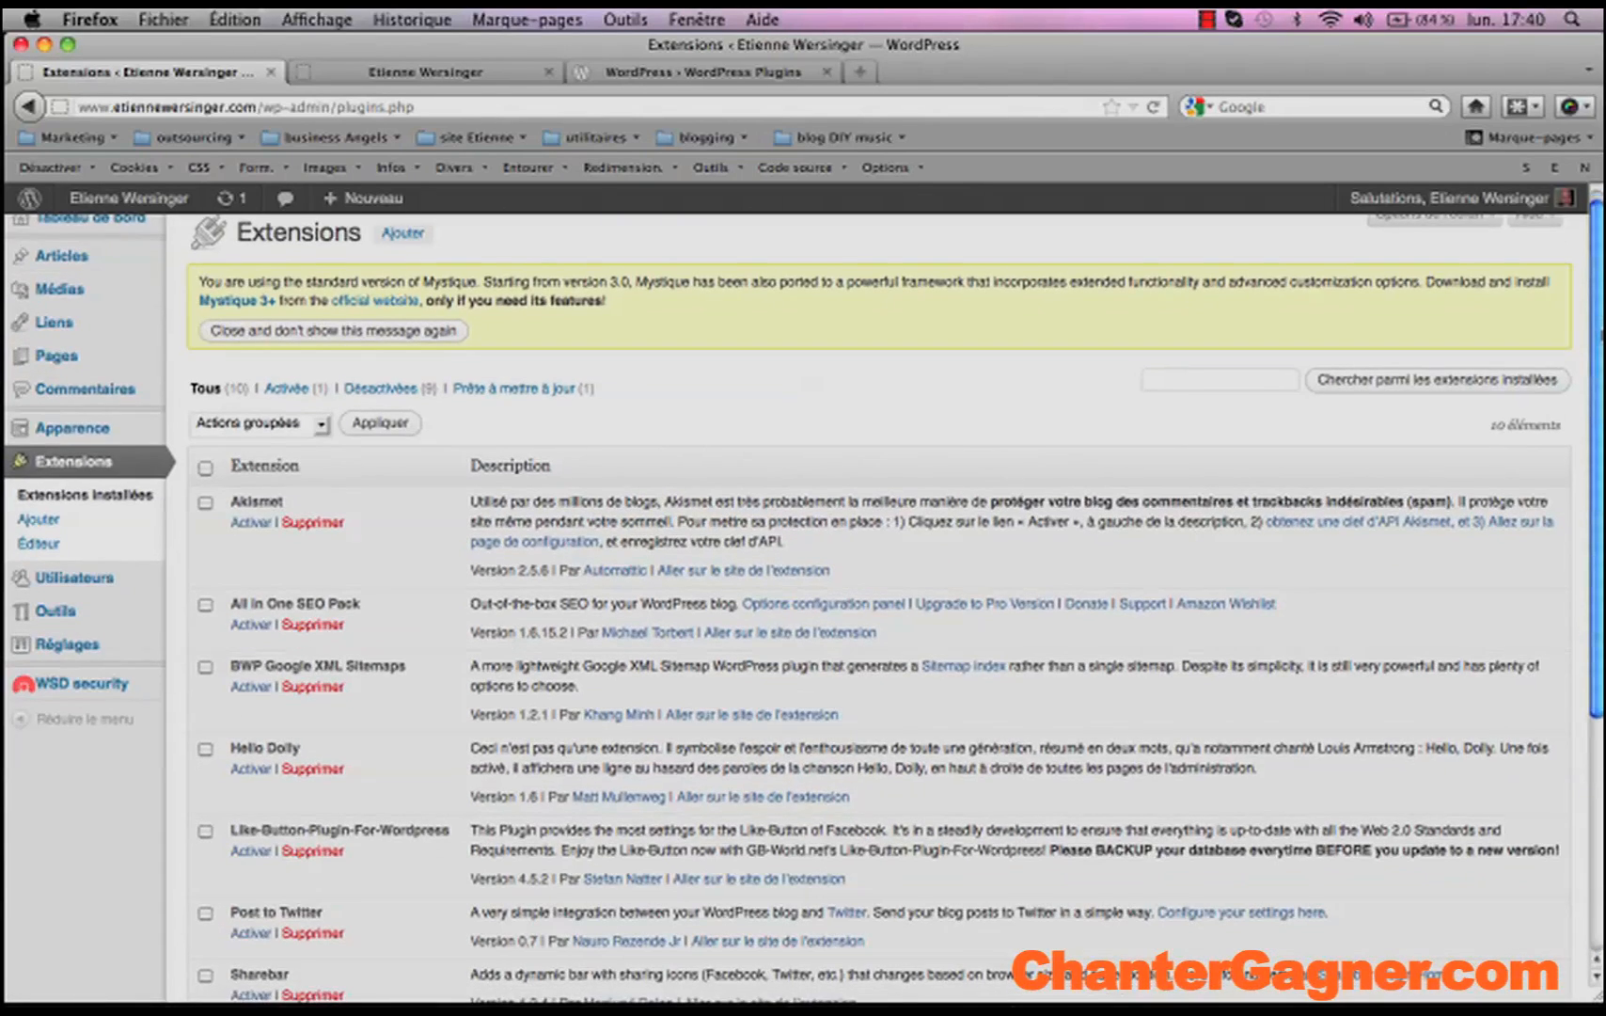